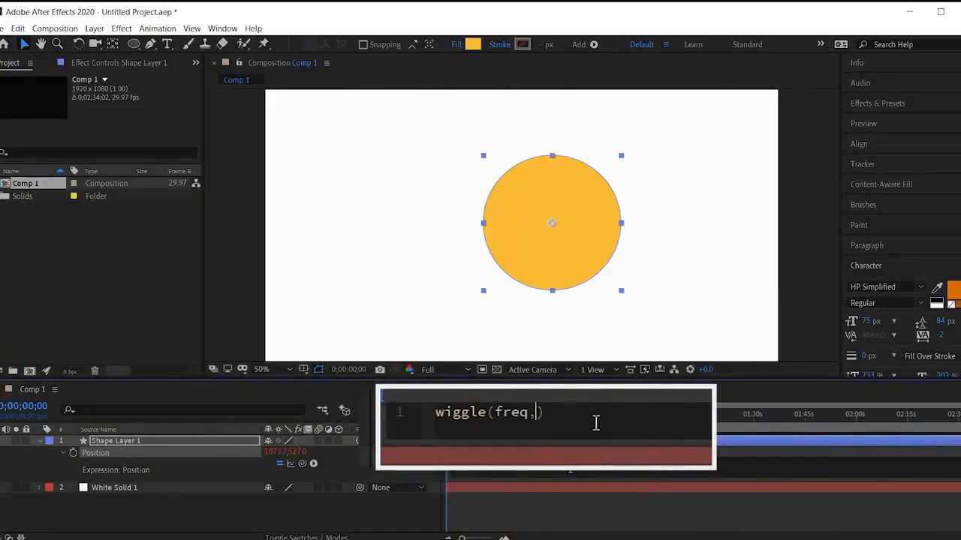
Complete the circle's Position expression as wiggle(freq, amp); with freq=1, amp=1; on the line above, and preview the motion.
{"action": "type", "text": "amp"}
{"action": "key", "text": "End"}
{"action": "type", "text": ";"}
{"action": "key", "text": "Home"}
{"action": "key", "text": "Return"}
{"action": "key", "text": "Up"}
{"action": "type", "text": "freq=1, amp=1;"}
{"action": "key", "text": "Return"}
{"action": "key", "text": "BackSpace"}
{"action": "left_click", "coordinate": [241, 288]}
{"action": "key", "text": "space"}
{"action": "left_click", "coordinate": [520, 251]}
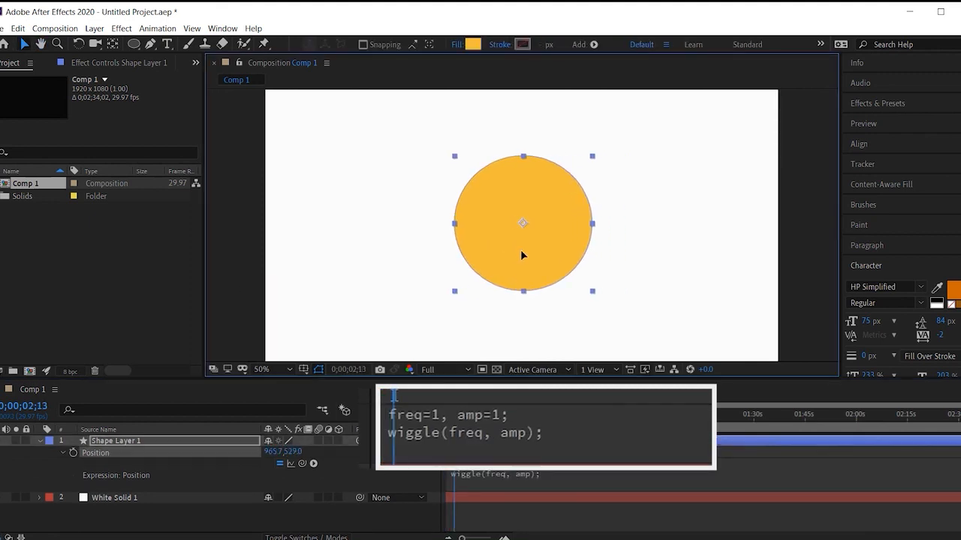
Insert a 0 into the values of the freq and amp line in the Position expression and apply it.
{"action": "left_click", "coordinate": [558, 412]}
{"action": "left_click", "coordinate": [556, 412]}
{"action": "type", "text": "0"}
{"action": "left_click", "coordinate": [803, 289]}
{"action": "left_click", "coordinate": [553, 412]}
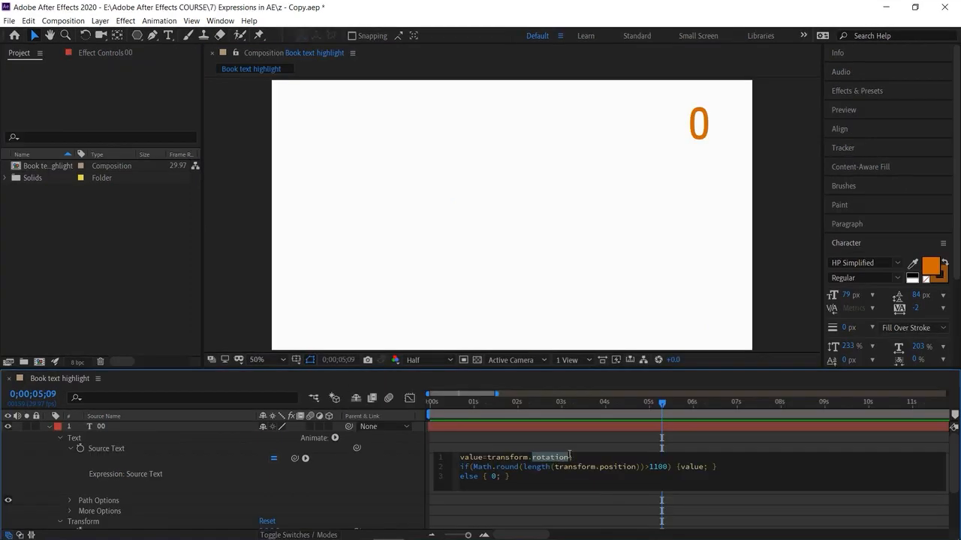
Reference transform.opacity in the value line of the text layer's Source Text expression.
{"action": "type", "text": "orm.opaci"}
{"action": "key", "text": "Return"}
{"action": "double_click", "coordinate": [560, 457]}
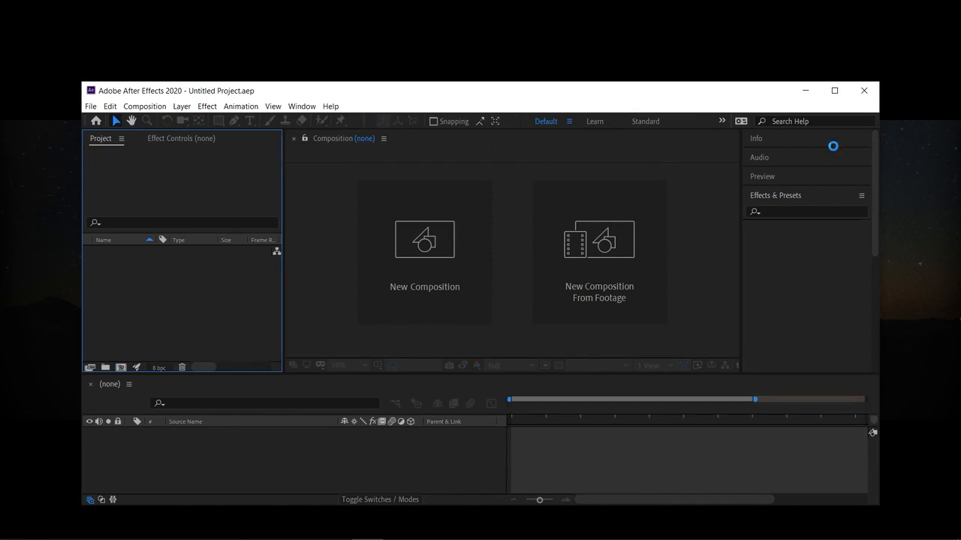
Start a new project in the maximized window and name its new composition Maincomp.
{"action": "left_click", "coordinate": [830, 95]}
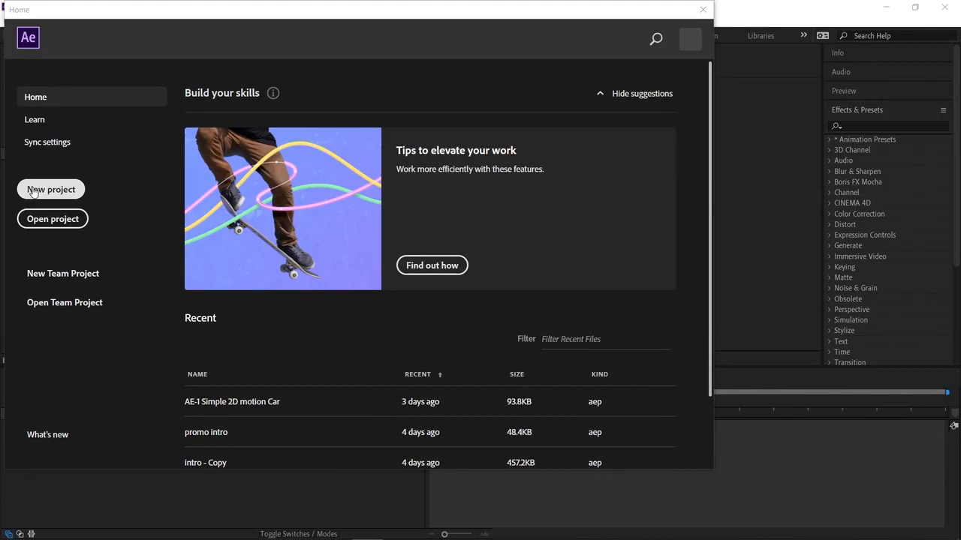
{"action": "left_click", "coordinate": [34, 190]}
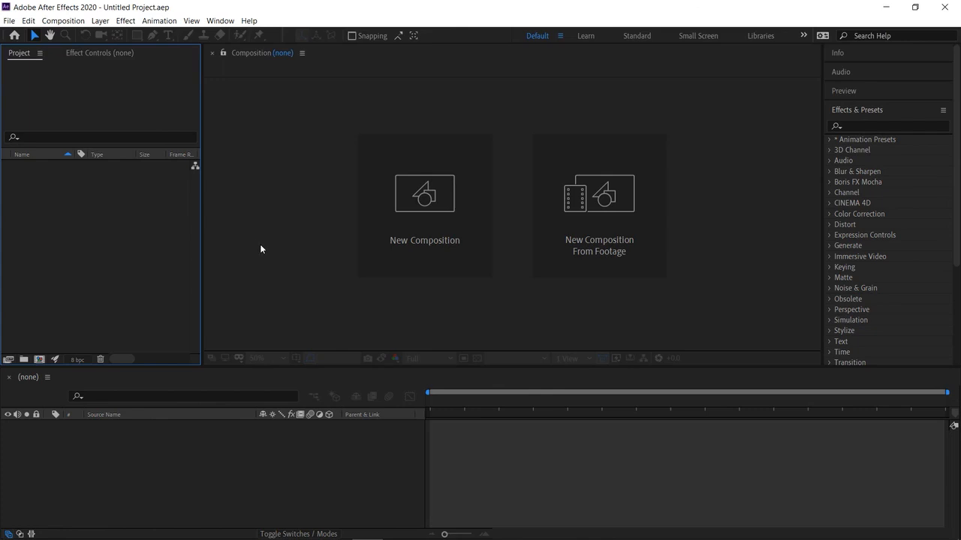
{"action": "left_click", "coordinate": [442, 233]}
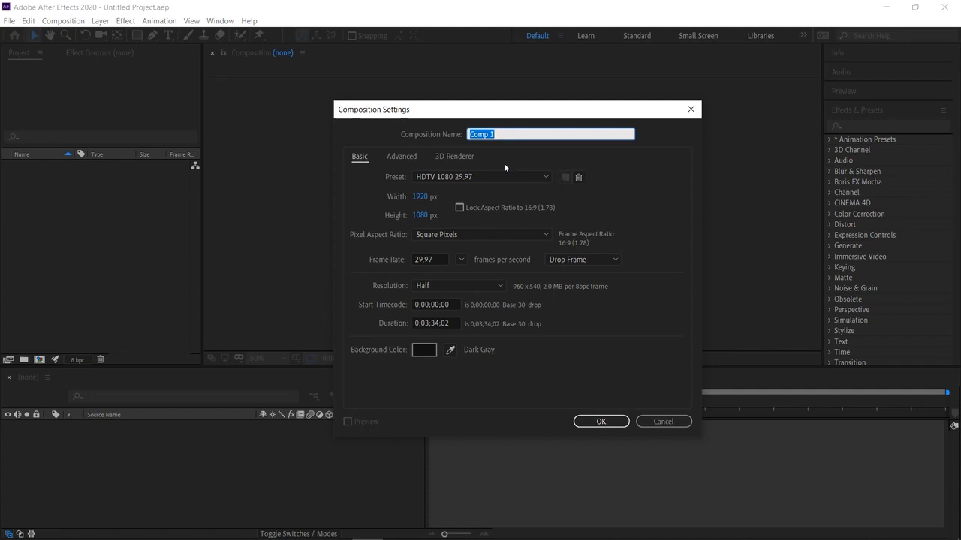
{"action": "type", "text": "Maincomp"}
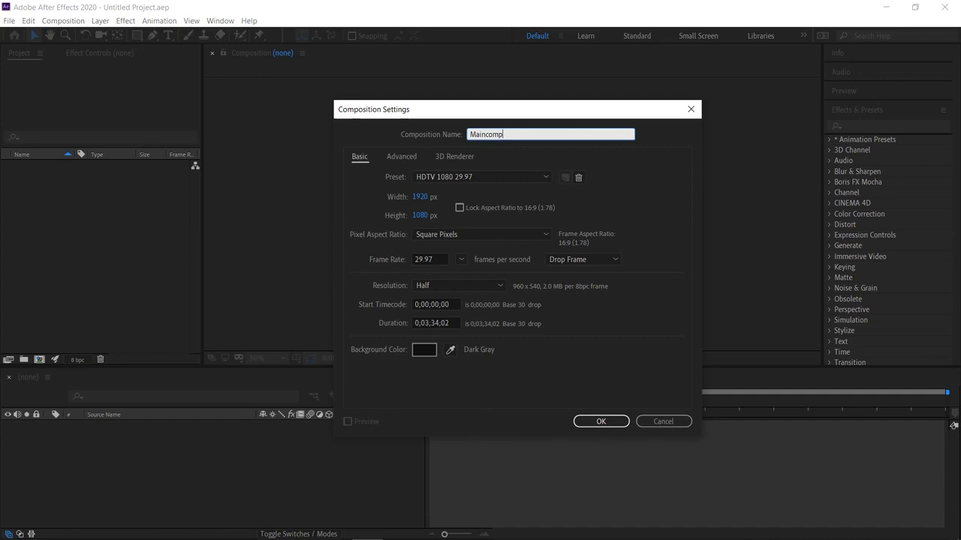
Examine the composition's preset, aspect ratio lock, pixel aspect ratio and drop-frame options.
{"action": "left_click", "coordinate": [546, 177]}
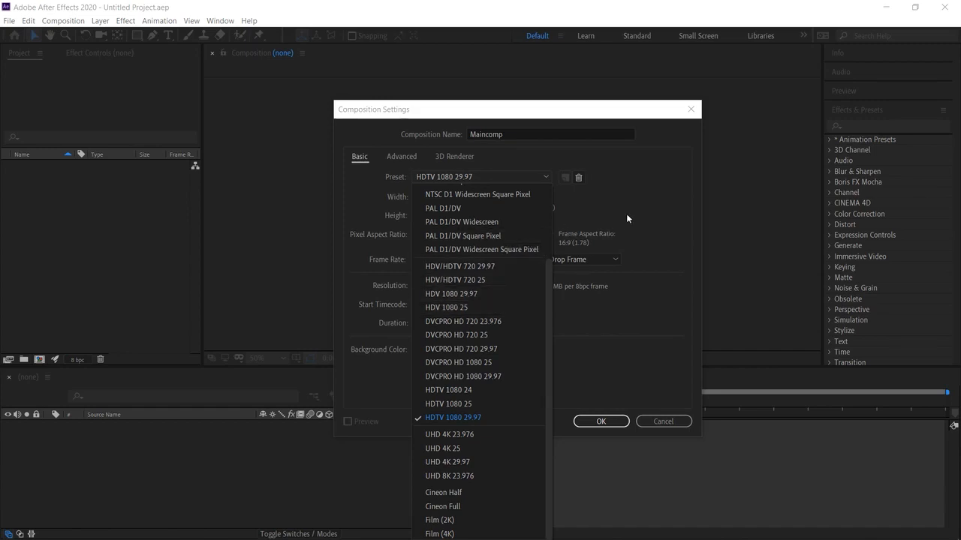
{"action": "left_click", "coordinate": [637, 193]}
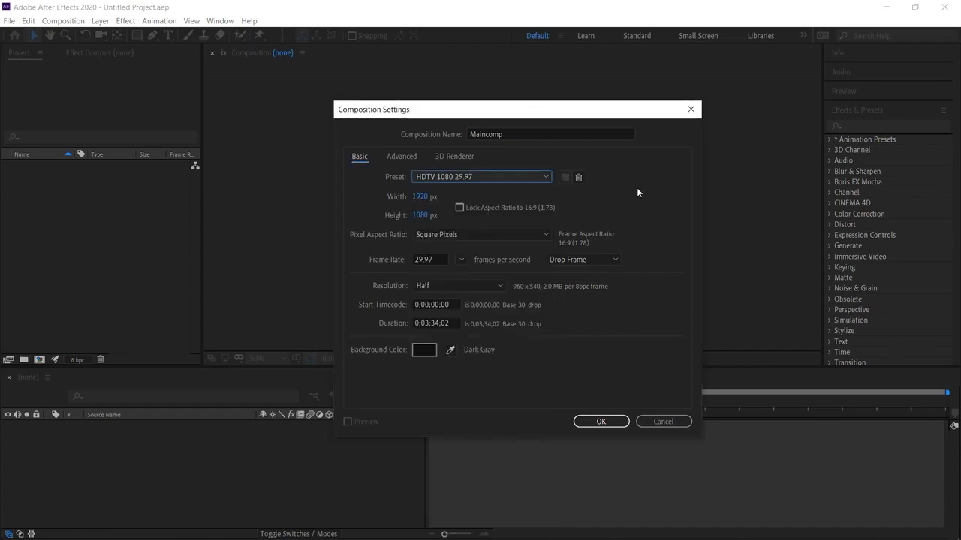
{"action": "left_click", "coordinate": [459, 208]}
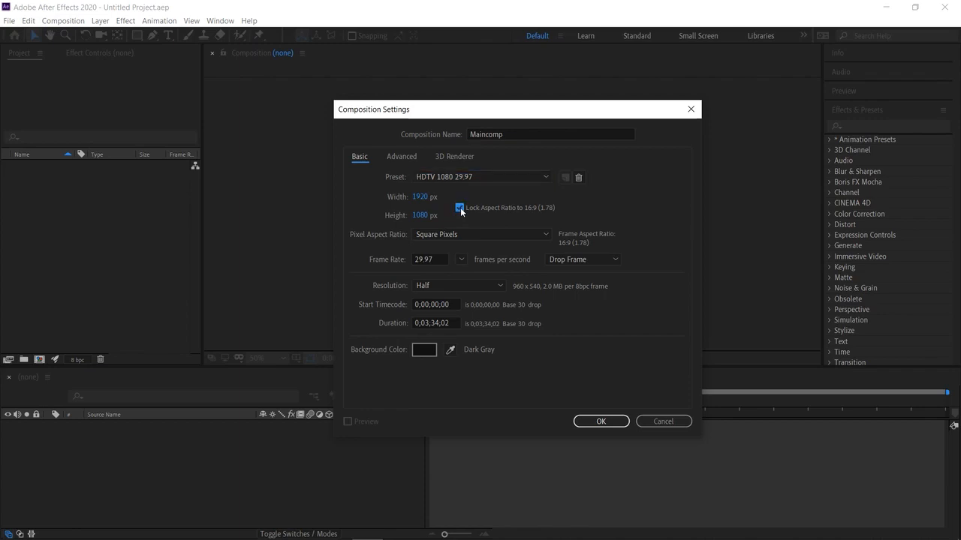
{"action": "left_click", "coordinate": [493, 177]}
{"action": "left_click", "coordinate": [493, 177]}
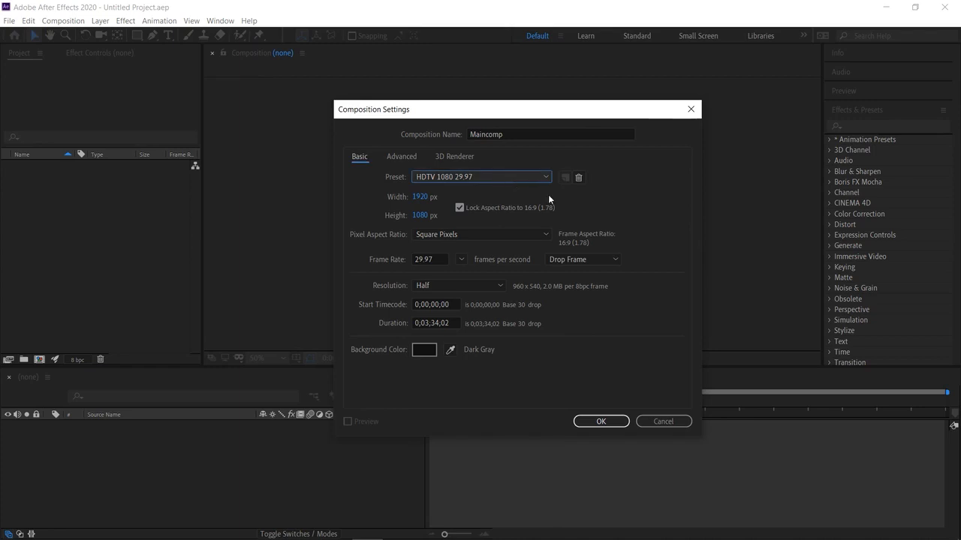
{"action": "left_click", "coordinate": [462, 207]}
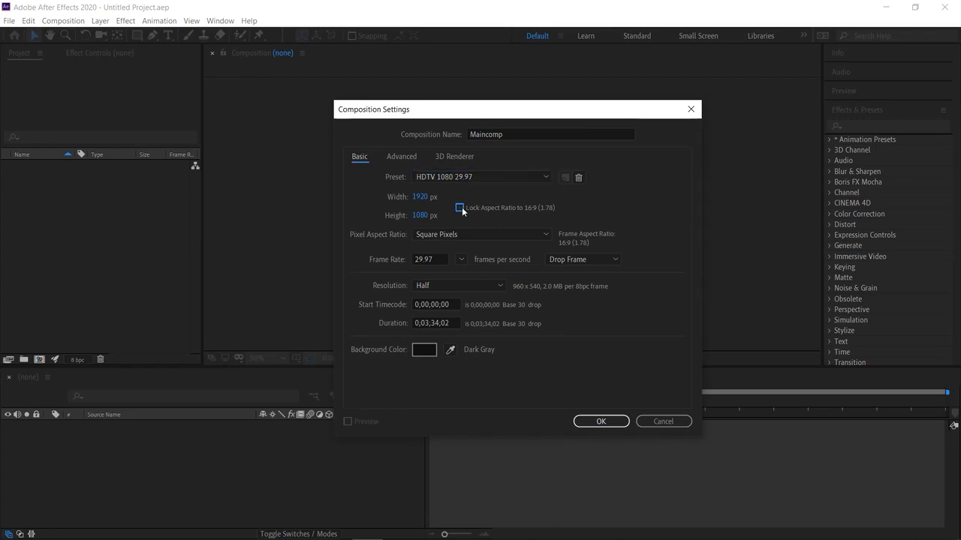
{"action": "left_click", "coordinate": [506, 235]}
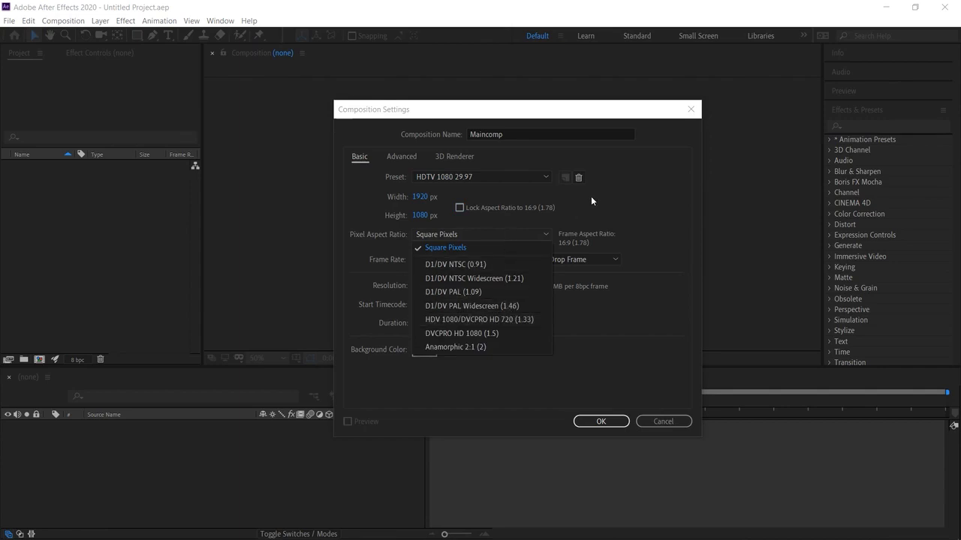
{"action": "left_click", "coordinate": [615, 213]}
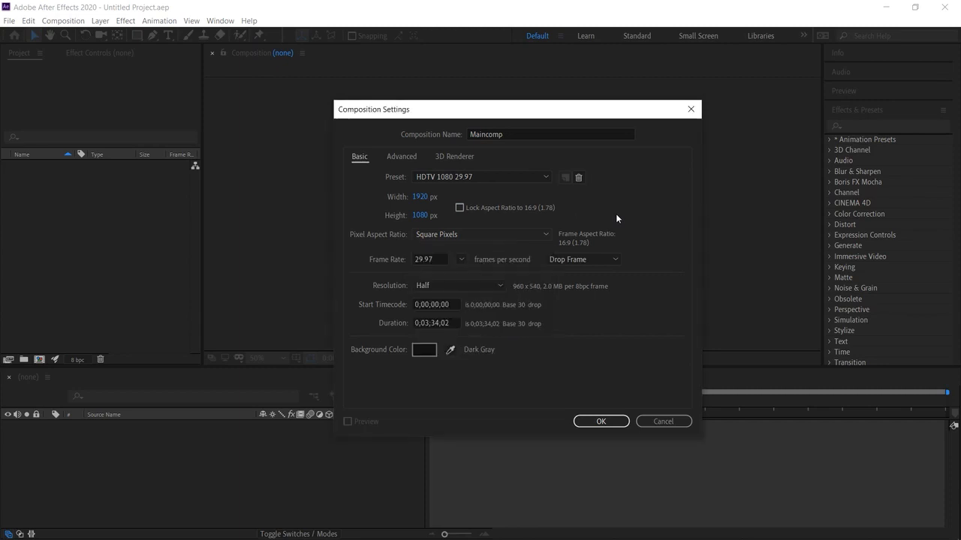
{"action": "left_click", "coordinate": [593, 259]}
{"action": "left_click", "coordinate": [590, 258]}
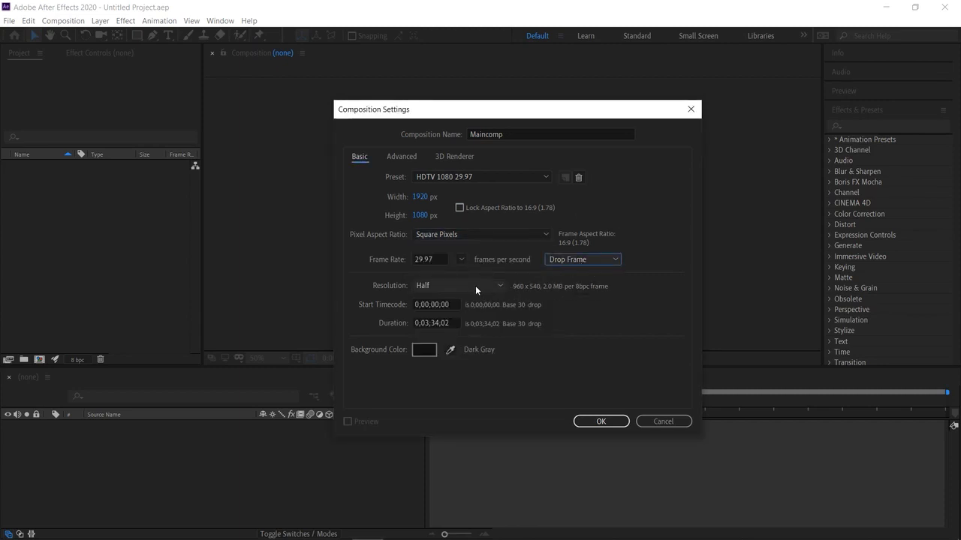
Set the composition's duration to 0;01;34;02.
{"action": "left_click", "coordinate": [427, 323]}
{"action": "key", "text": "BackSpace"}
{"action": "key", "text": "BackSpace"}
{"action": "type", "text": "1"}
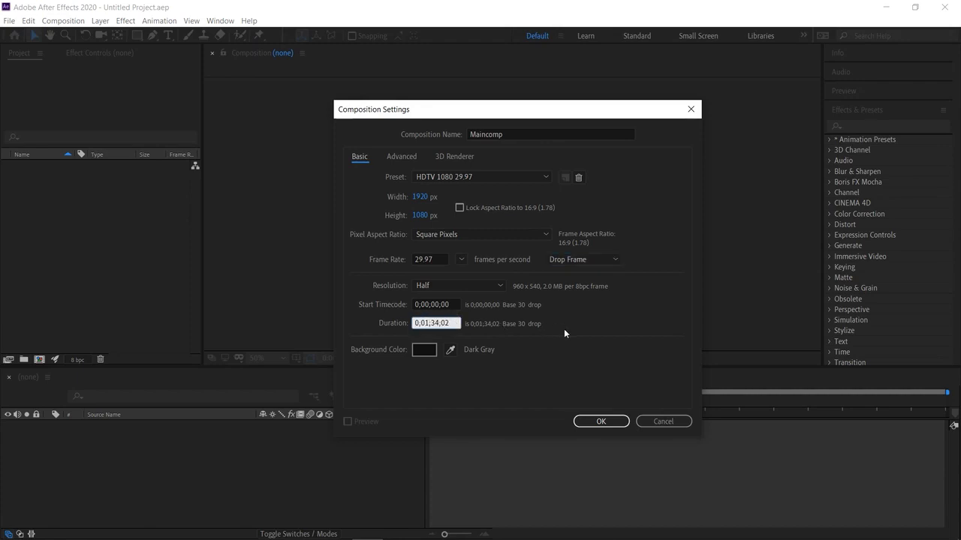
Set the background color to yellow D4EB1D and create the composition.
{"action": "left_click", "coordinate": [424, 350]}
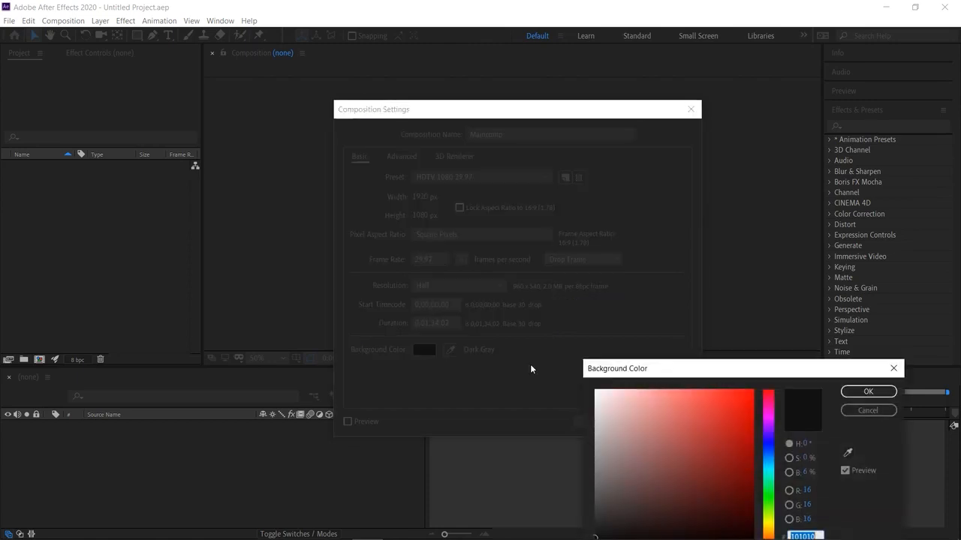
{"action": "left_click", "coordinate": [768, 517]}
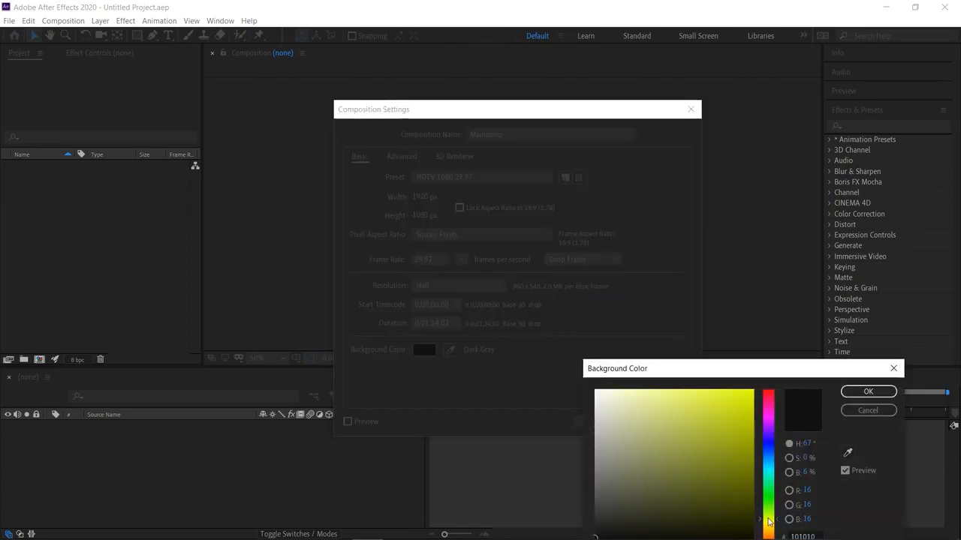
{"action": "left_click", "coordinate": [729, 407]}
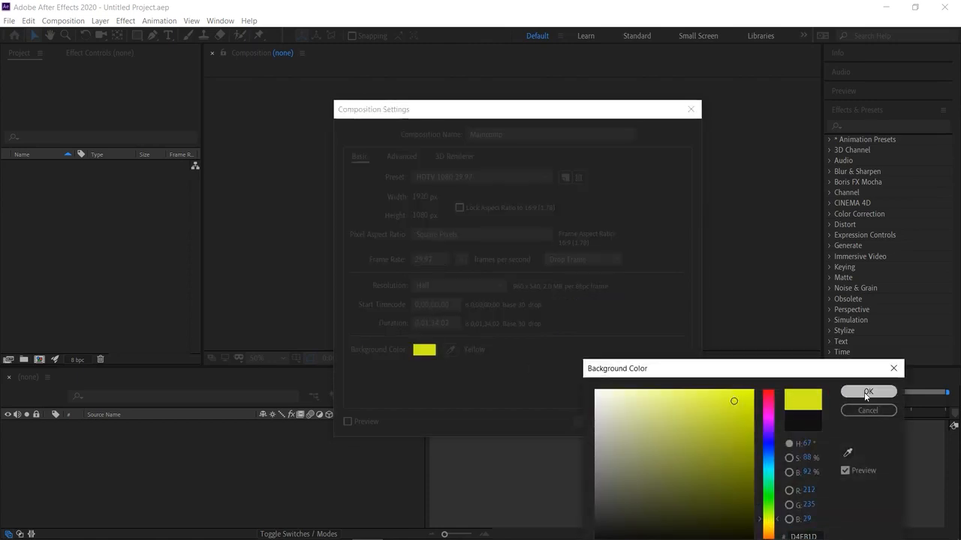
{"action": "left_click", "coordinate": [867, 391]}
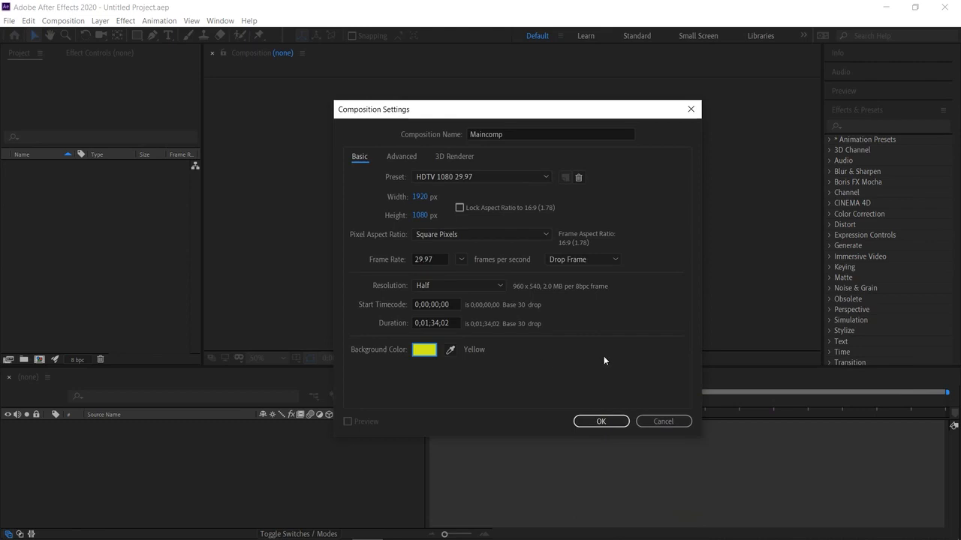
{"action": "left_click", "coordinate": [602, 421]}
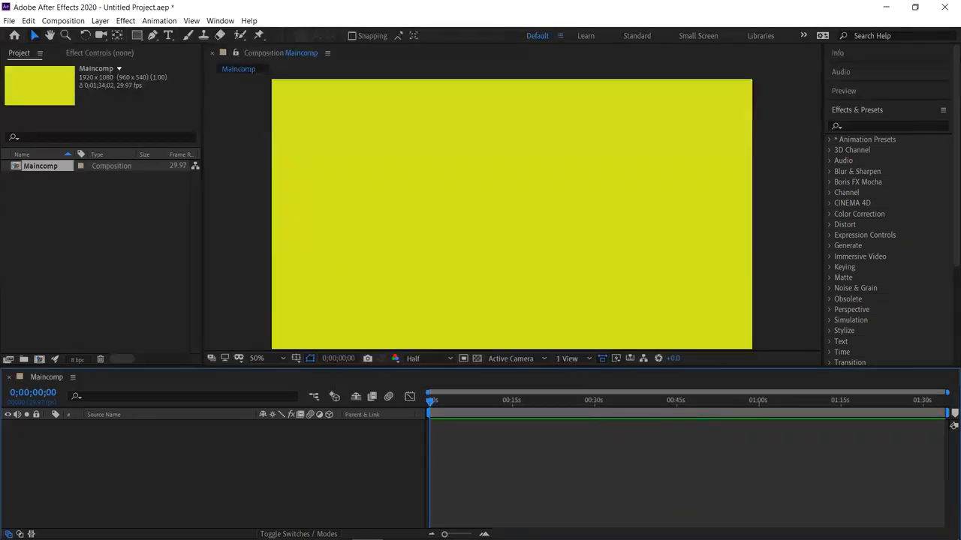
Turn on the transparency grid in the composition viewer and deselect Maincomp in the project.
{"action": "left_click", "coordinate": [477, 358]}
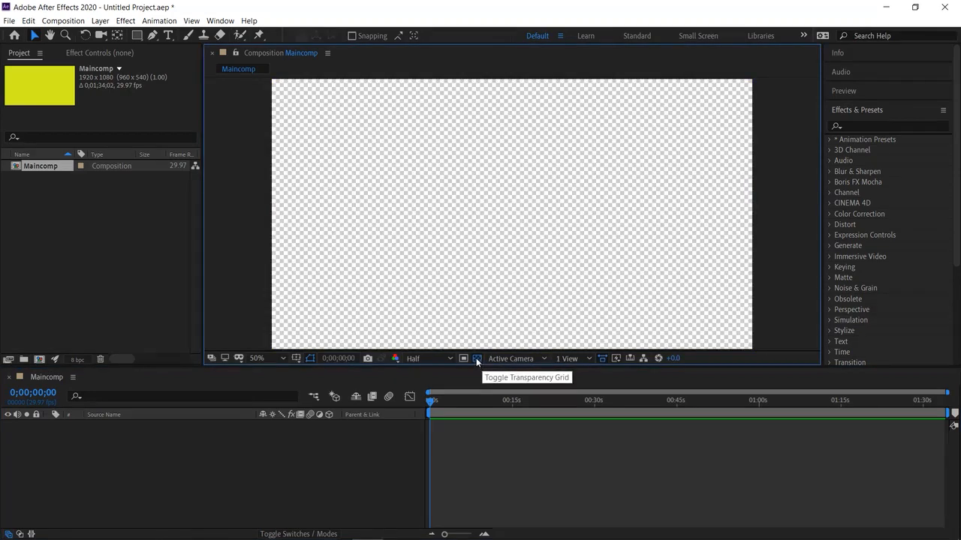
{"action": "left_click", "coordinate": [476, 359]}
{"action": "left_click", "coordinate": [476, 359]}
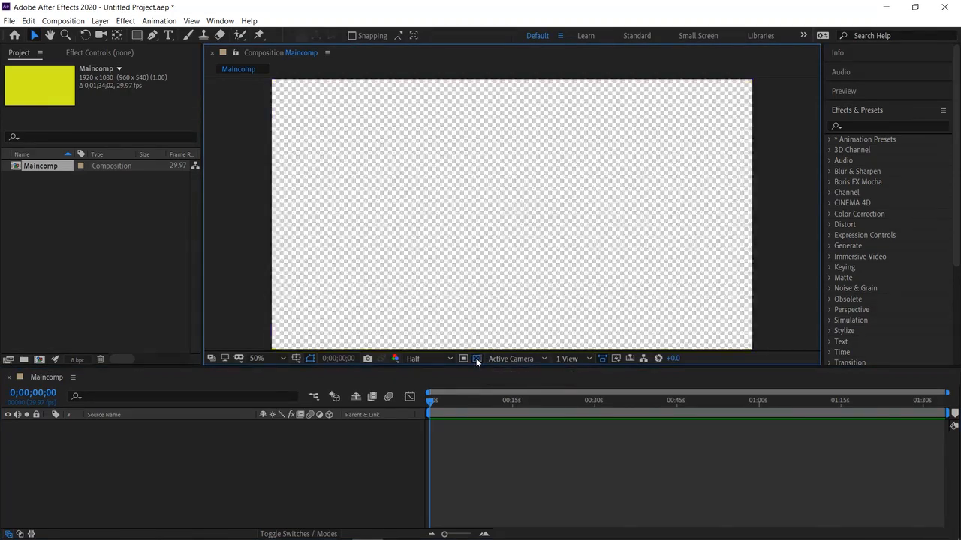
{"action": "left_click", "coordinate": [477, 359]}
{"action": "left_click", "coordinate": [477, 358]}
{"action": "left_click", "coordinate": [107, 257]}
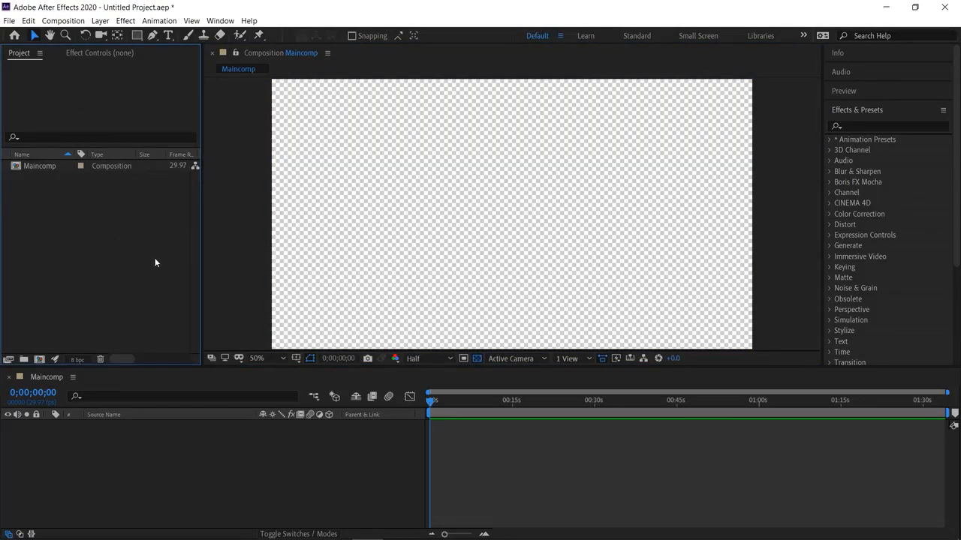
Try viewer magnifications of 1.5% and 33.3% on the composition, and return it to 50%.
{"action": "left_click", "coordinate": [260, 358]}
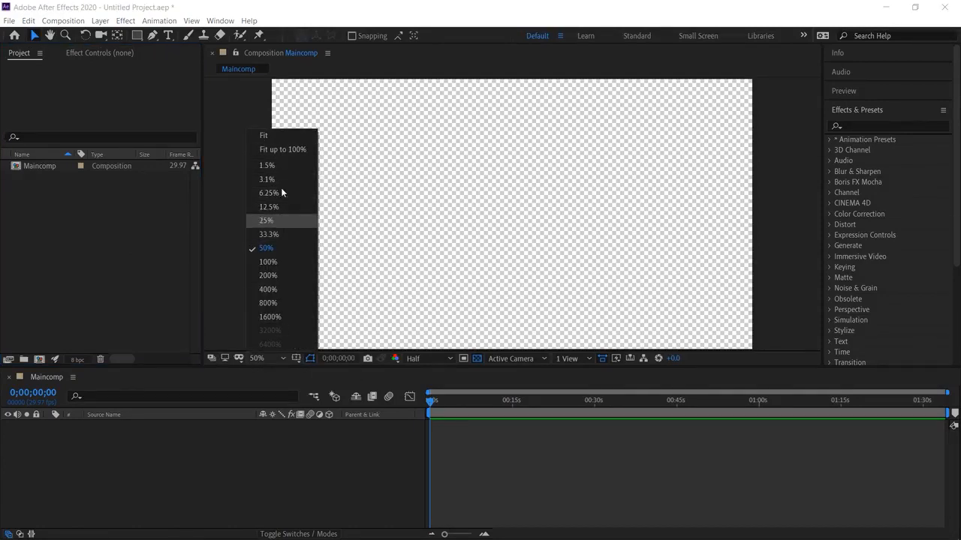
{"action": "left_click", "coordinate": [277, 165]}
{"action": "left_click", "coordinate": [273, 362]}
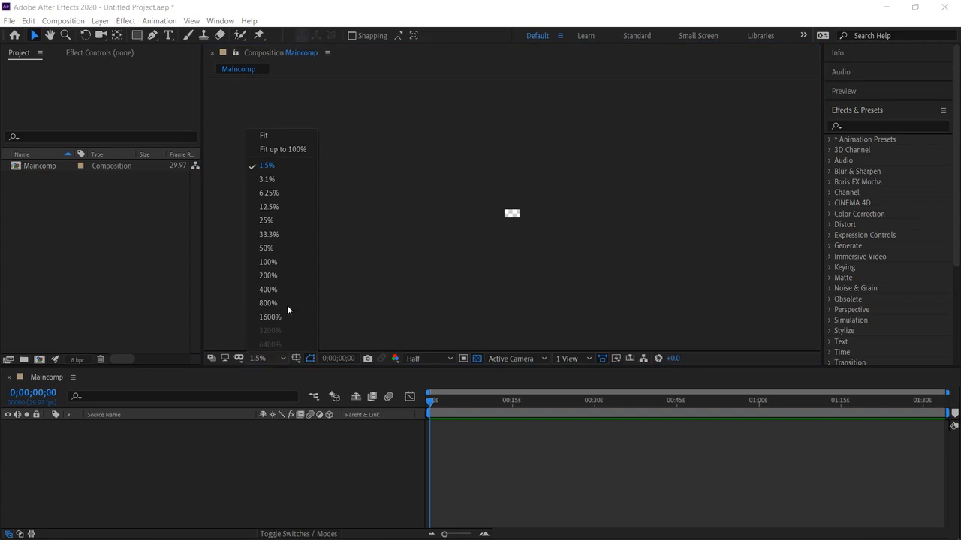
{"action": "left_click", "coordinate": [282, 234]}
{"action": "left_click", "coordinate": [277, 360]}
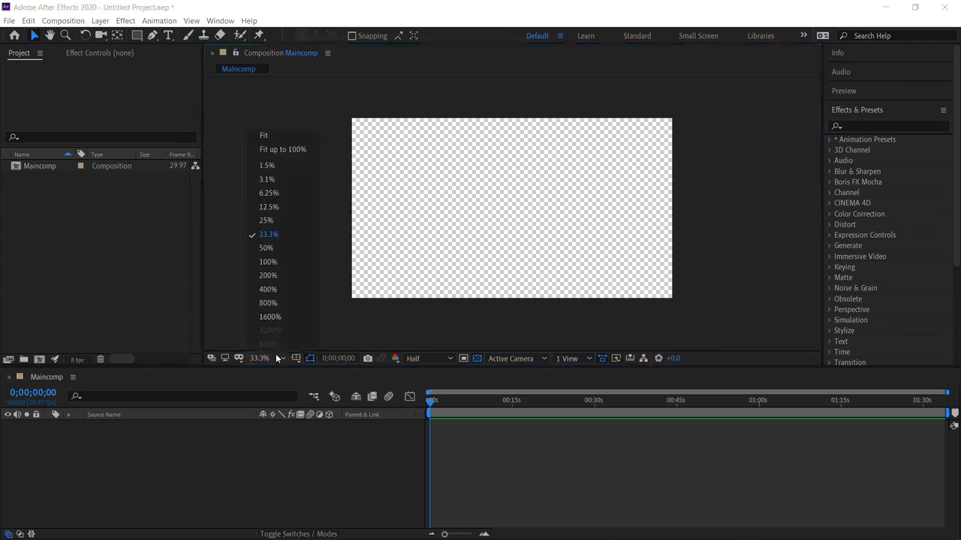
{"action": "left_click", "coordinate": [275, 253]}
{"action": "scroll", "coordinate": [418, 242], "scroll_direction": "down", "scroll_amount": 3}
{"action": "scroll", "coordinate": [418, 242], "scroll_direction": "up", "scroll_amount": 4}
{"action": "scroll", "coordinate": [418, 242], "scroll_direction": "down", "scroll_amount": 3}
{"action": "scroll", "coordinate": [418, 242], "scroll_direction": "up", "scroll_amount": 1}
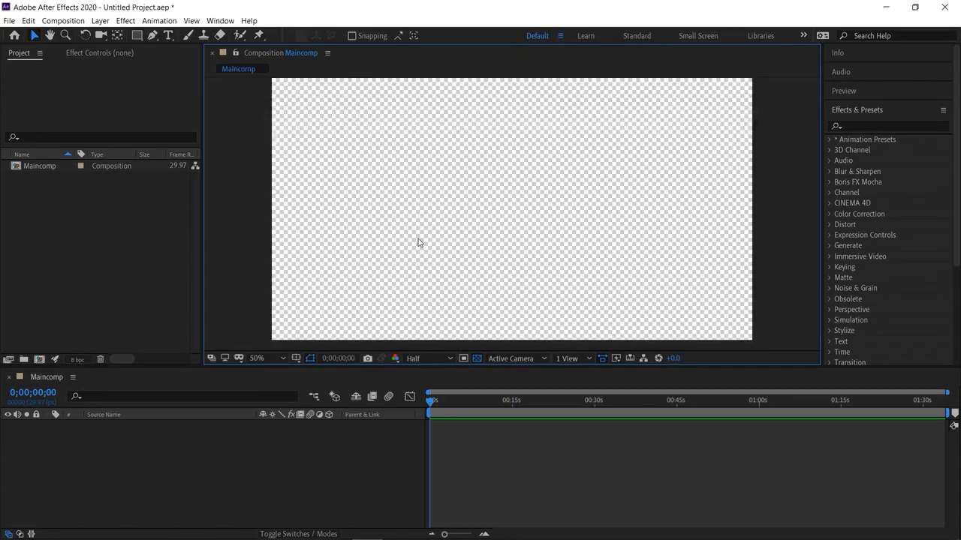
View the Learn, Standard, Small Screen and Libraries workspaces, and return to the Default workspace.
{"action": "left_click", "coordinate": [587, 36]}
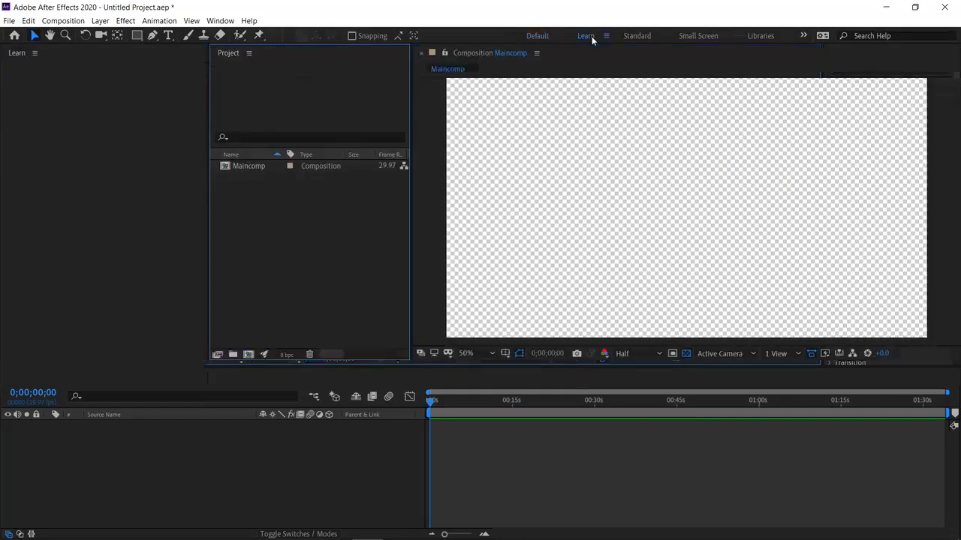
{"action": "left_click", "coordinate": [635, 36]}
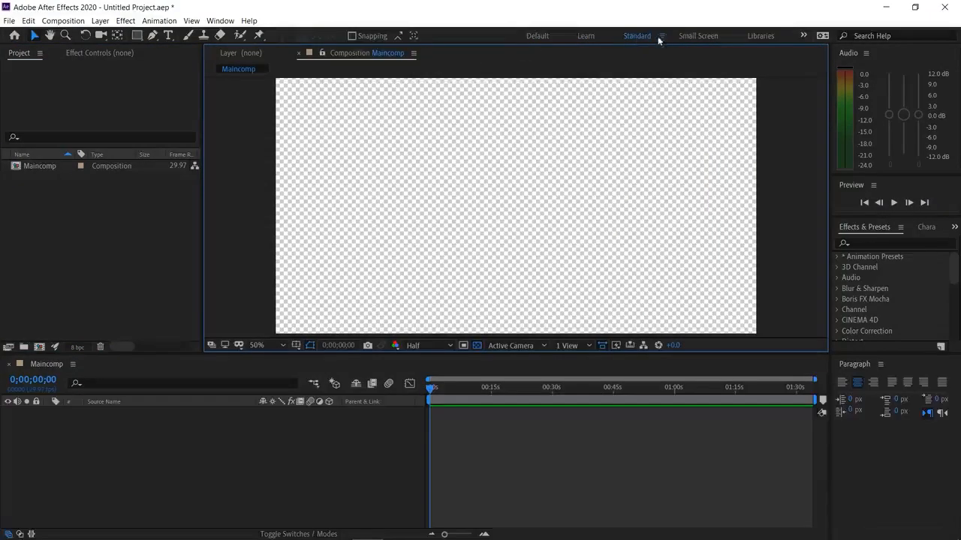
{"action": "left_click", "coordinate": [690, 36]}
{"action": "left_click", "coordinate": [753, 34]}
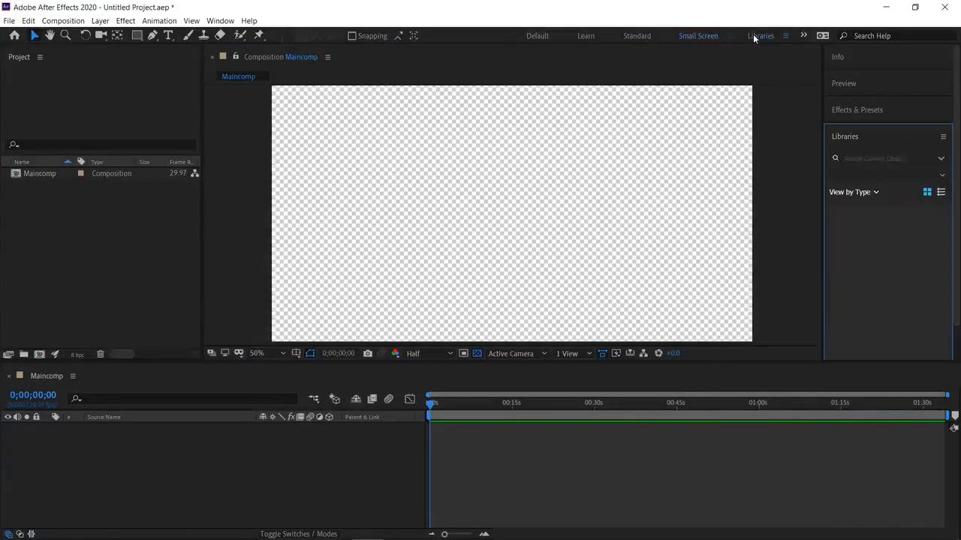
{"action": "left_click", "coordinate": [539, 36]}
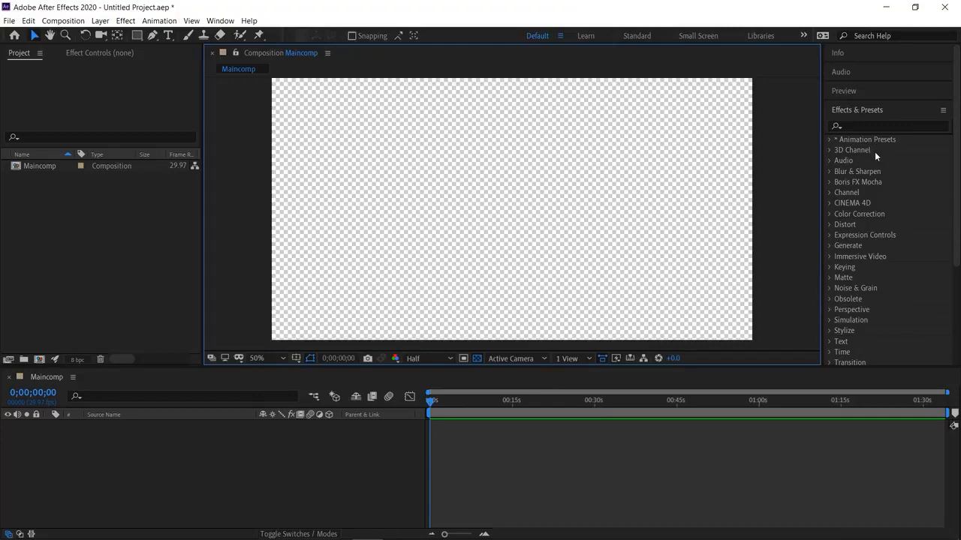
Show the Lumetri Scopes panel and close it again.
{"action": "left_click", "coordinate": [220, 20]}
{"action": "mouse_move", "coordinate": [244, 37]}
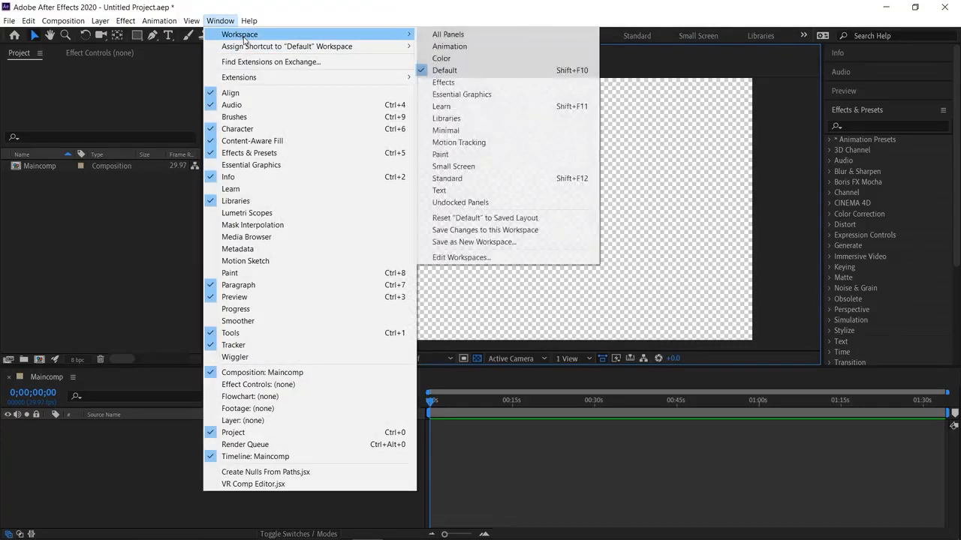
{"action": "left_click", "coordinate": [288, 213]}
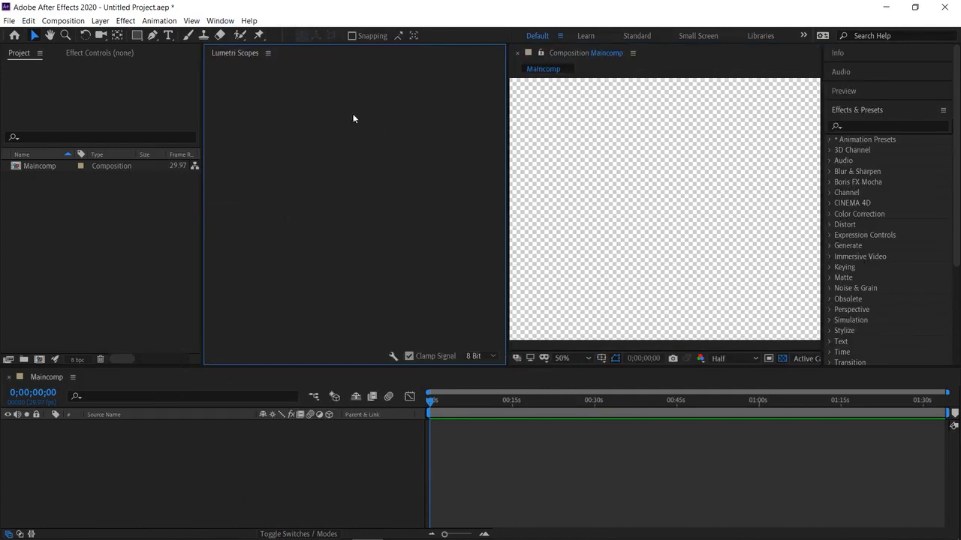
{"action": "left_click", "coordinate": [268, 52]}
{"action": "left_click", "coordinate": [300, 56]}
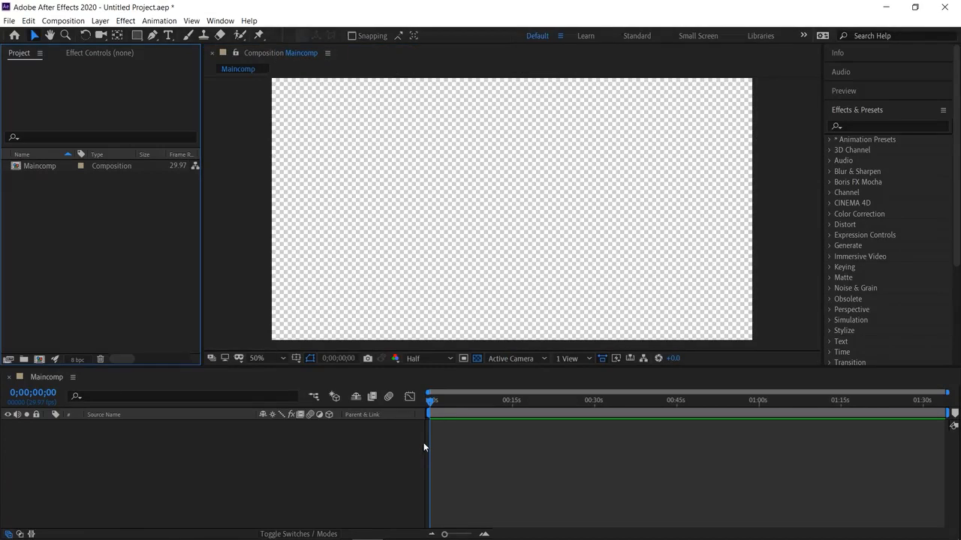
{"action": "left_click", "coordinate": [483, 470]}
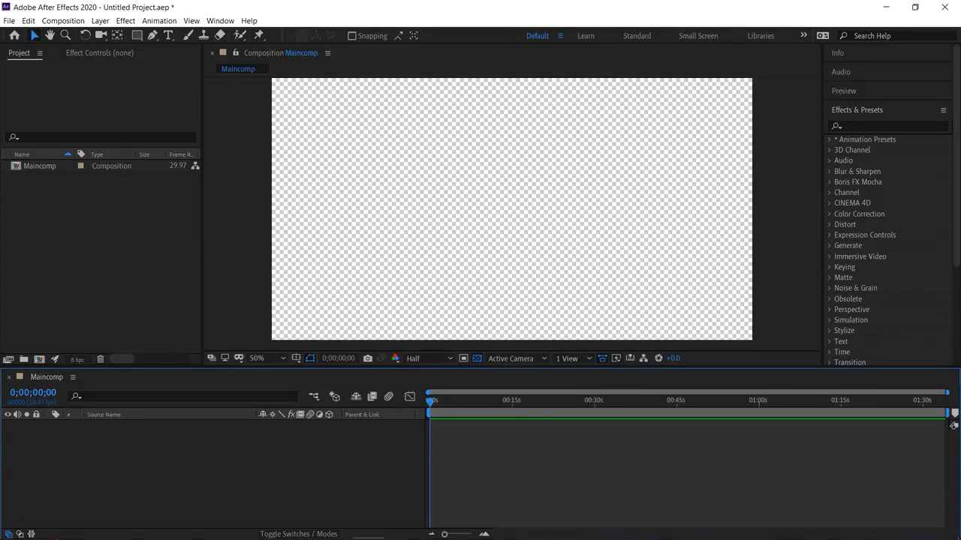
{"action": "left_click", "coordinate": [249, 259]}
{"action": "left_click", "coordinate": [179, 286]}
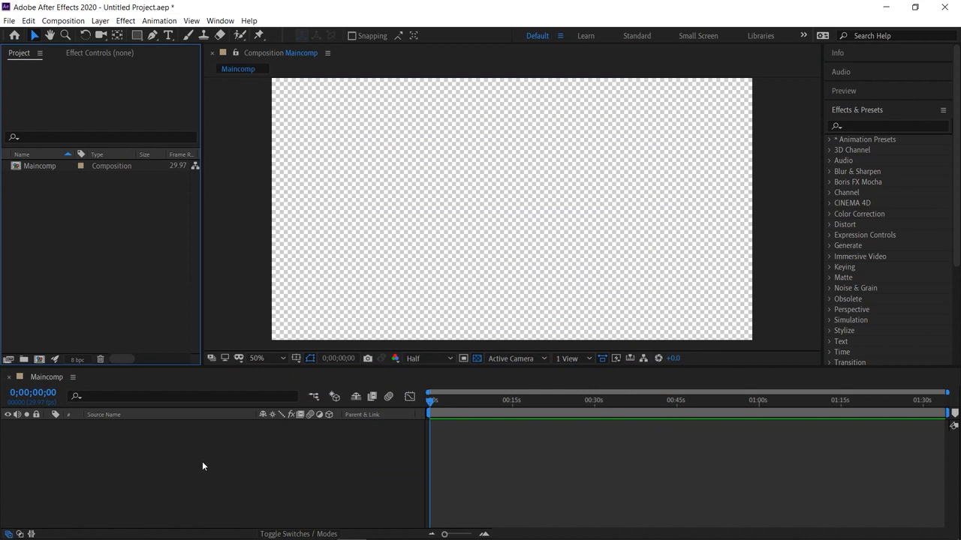
Draw a circle with the Ellipse tool just off the composition's centre and set its stroke width to 0 px.
{"action": "left_click", "coordinate": [137, 36]}
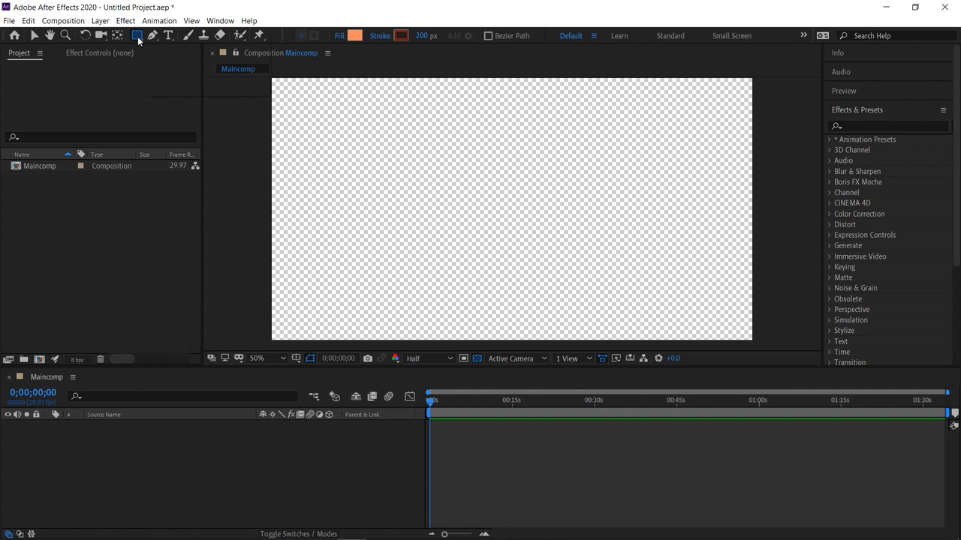
{"action": "left_click", "coordinate": [138, 38]}
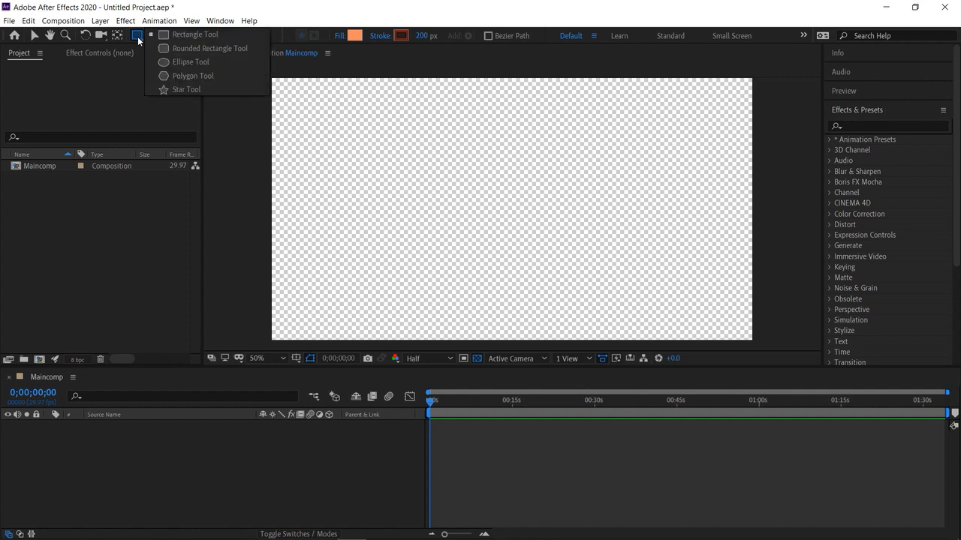
{"action": "left_click", "coordinate": [199, 63]}
{"action": "mouse_move", "coordinate": [399, 149]}
{"action": "left_mouse_down"}
{"action": "mouse_move", "coordinate": [517, 250]}
{"action": "mouse_move", "coordinate": [550, 298]}
{"action": "left_mouse_up"}
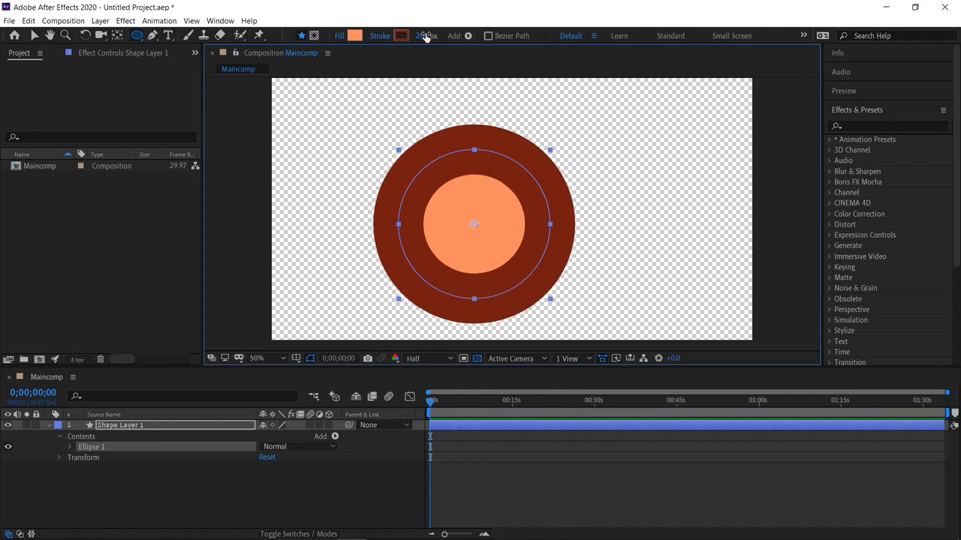
{"action": "left_click_drag", "start_coordinate": [422, 35], "coordinate": [321, 61]}
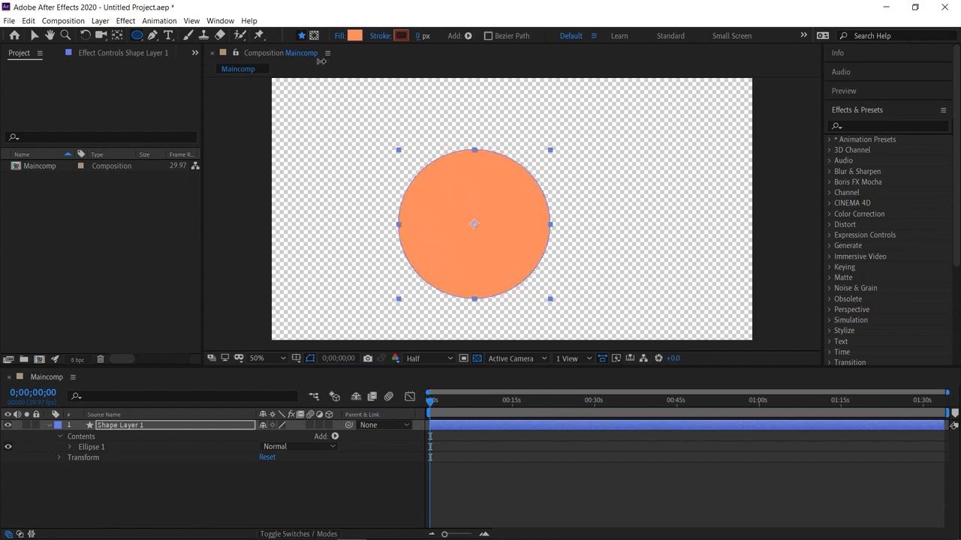
Change the circle's fill colour to dark blue, RGB 12, 30, 143.
{"action": "left_click", "coordinate": [354, 36]}
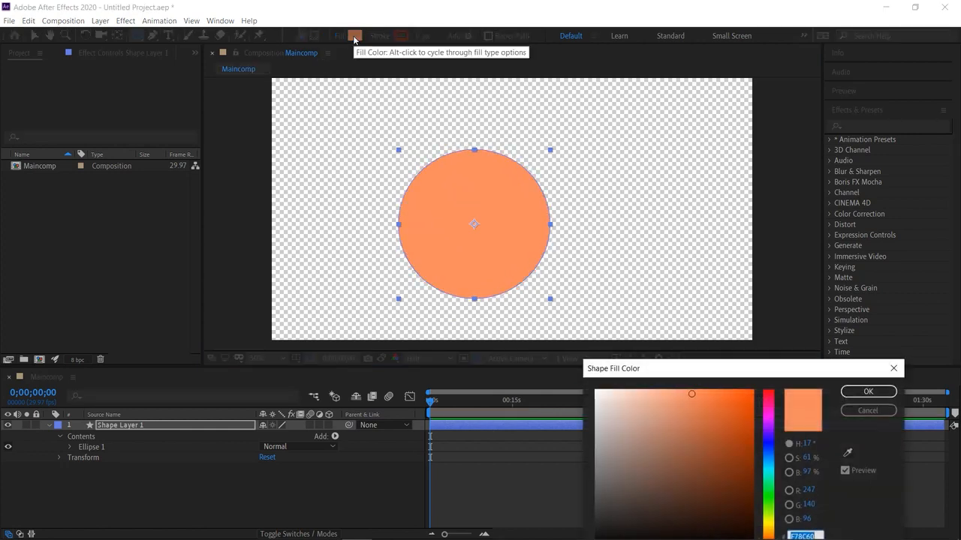
{"action": "left_click", "coordinate": [740, 458]}
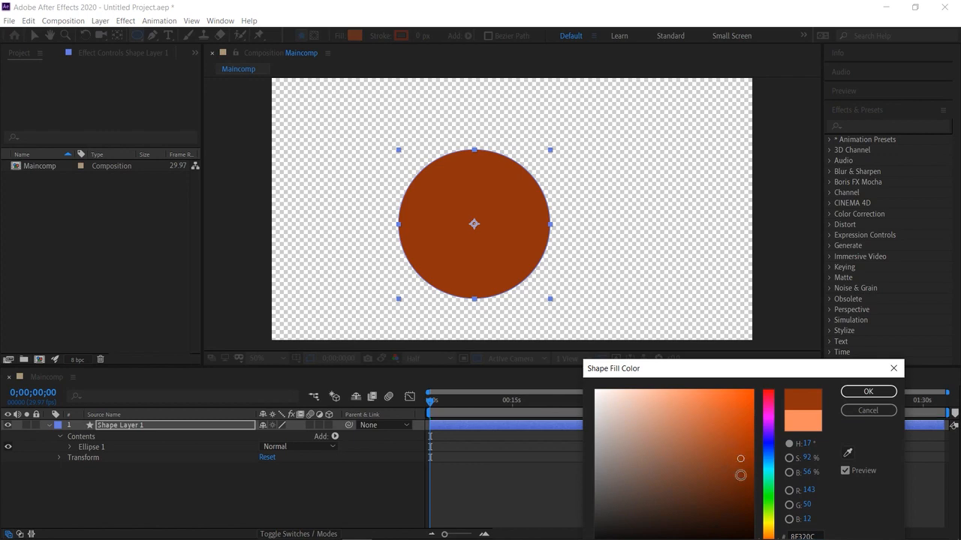
{"action": "left_click_drag", "start_coordinate": [773, 516], "coordinate": [771, 488]}
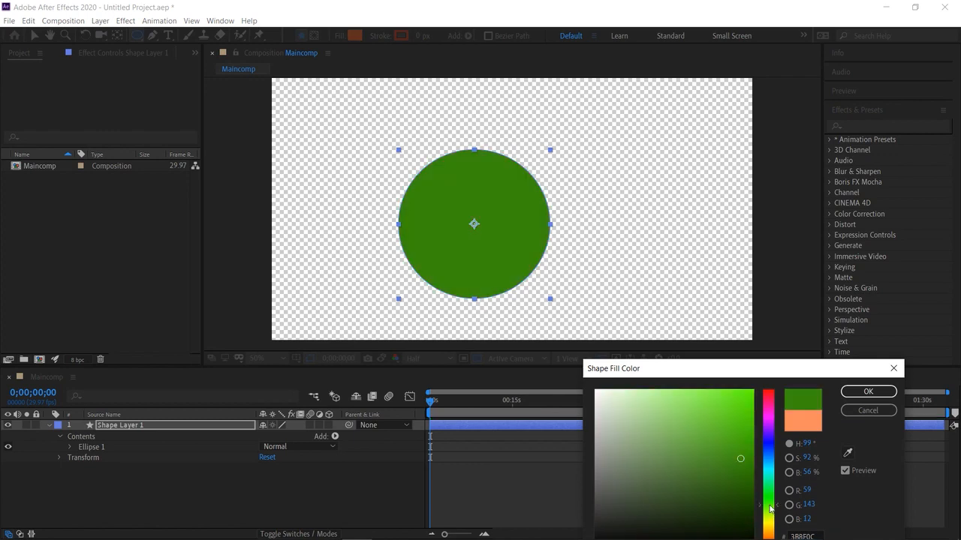
{"action": "left_click", "coordinate": [771, 445]}
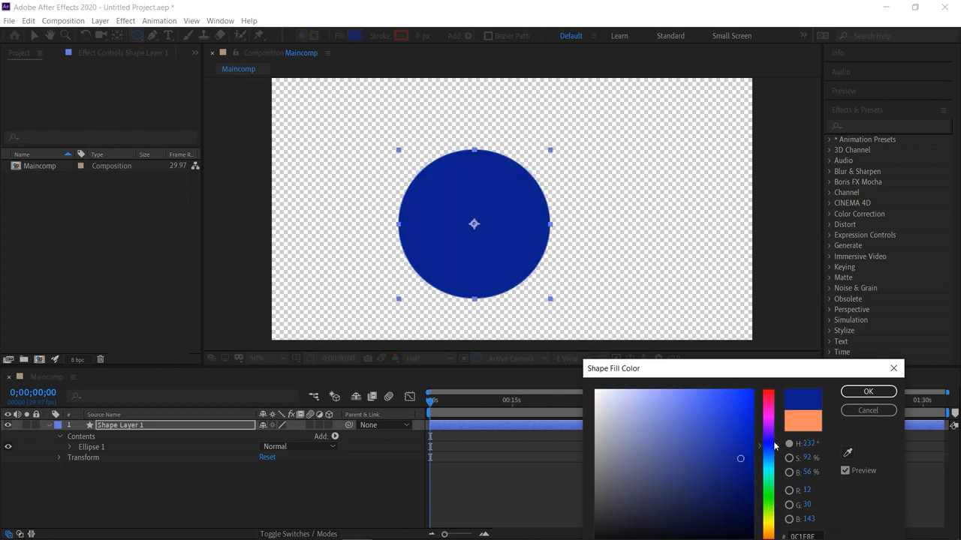
{"action": "left_click", "coordinate": [842, 393]}
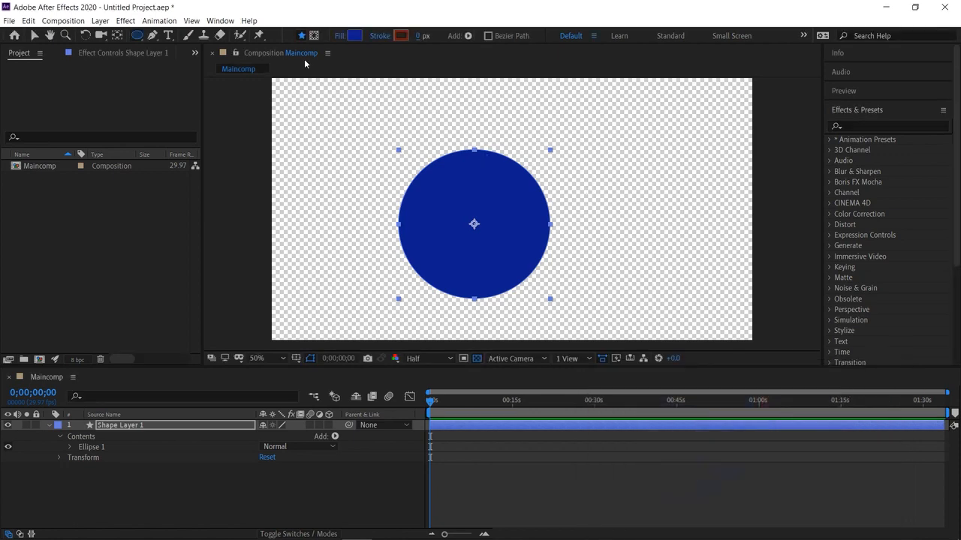
Move the circle slightly up and to the right with the Selection tool, and scale it down a little.
{"action": "left_click", "coordinate": [33, 36]}
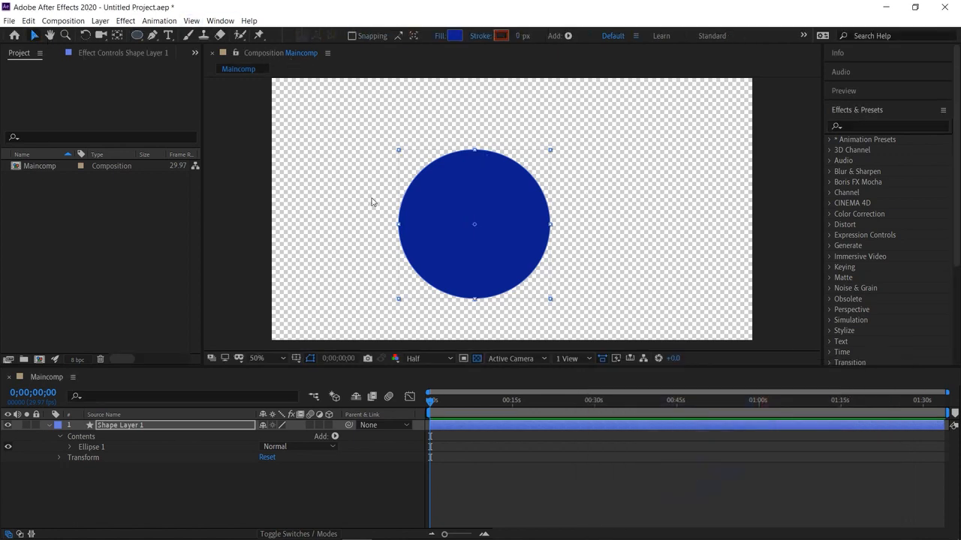
{"action": "mouse_move", "coordinate": [457, 208]}
{"action": "left_mouse_down"}
{"action": "mouse_move", "coordinate": [498, 193]}
{"action": "mouse_move", "coordinate": [461, 202]}
{"action": "left_mouse_up"}
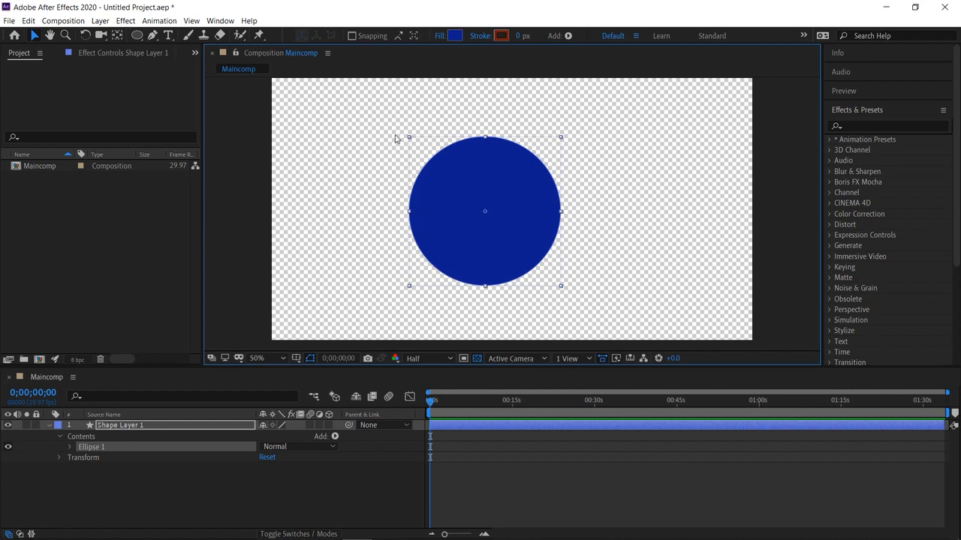
{"action": "mouse_move", "coordinate": [409, 139]}
{"action": "left_mouse_down"}
{"action": "mouse_move", "coordinate": [430, 157]}
{"action": "mouse_move", "coordinate": [410, 140]}
{"action": "left_mouse_up"}
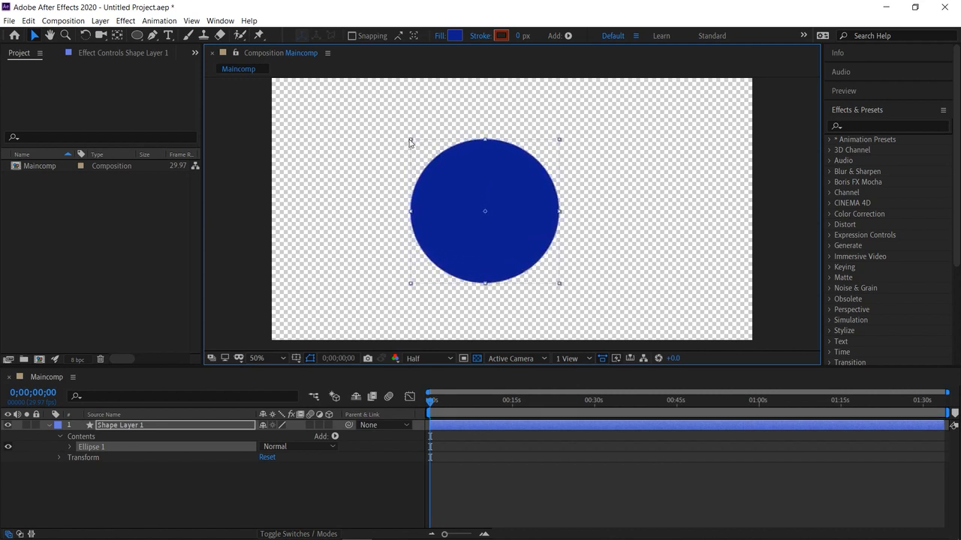
Reveal the shape layer's Transform properties, move the circle to about position 899, 644, and collapse the layer.
{"action": "left_click", "coordinate": [49, 425]}
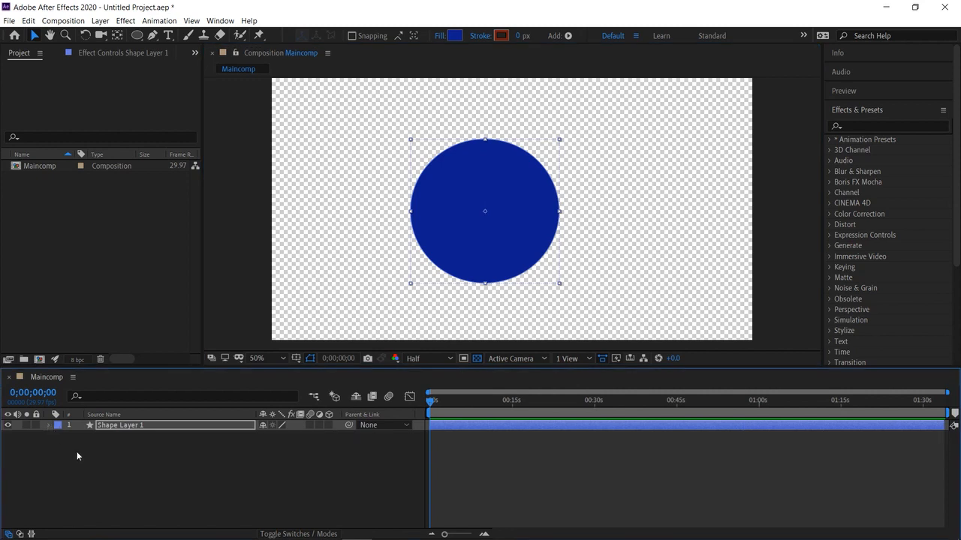
{"action": "left_click", "coordinate": [103, 470]}
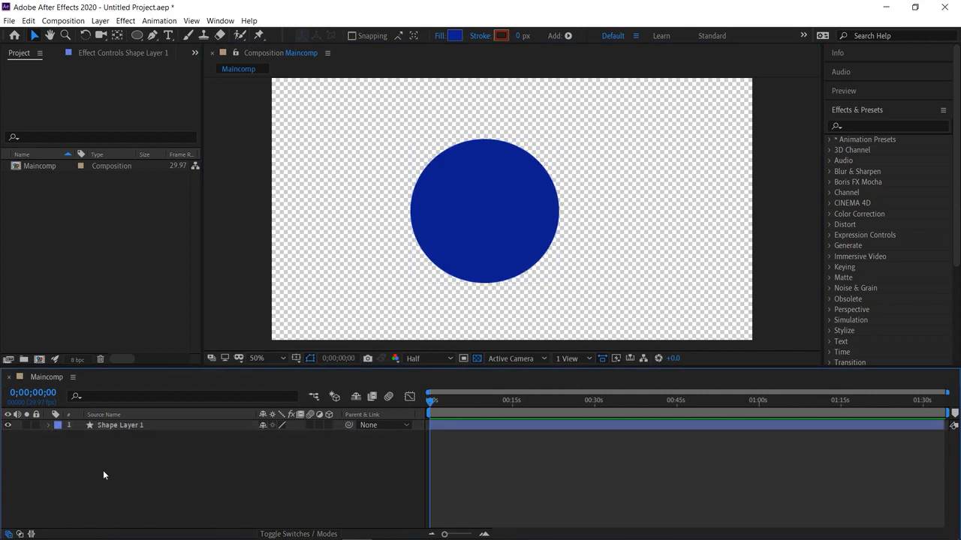
{"action": "left_click", "coordinate": [50, 426]}
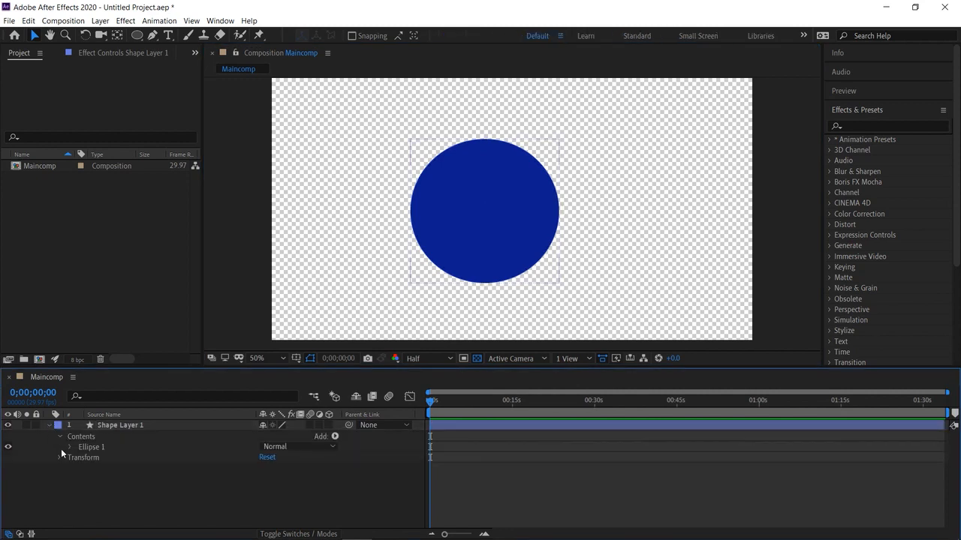
{"action": "left_click", "coordinate": [60, 455]}
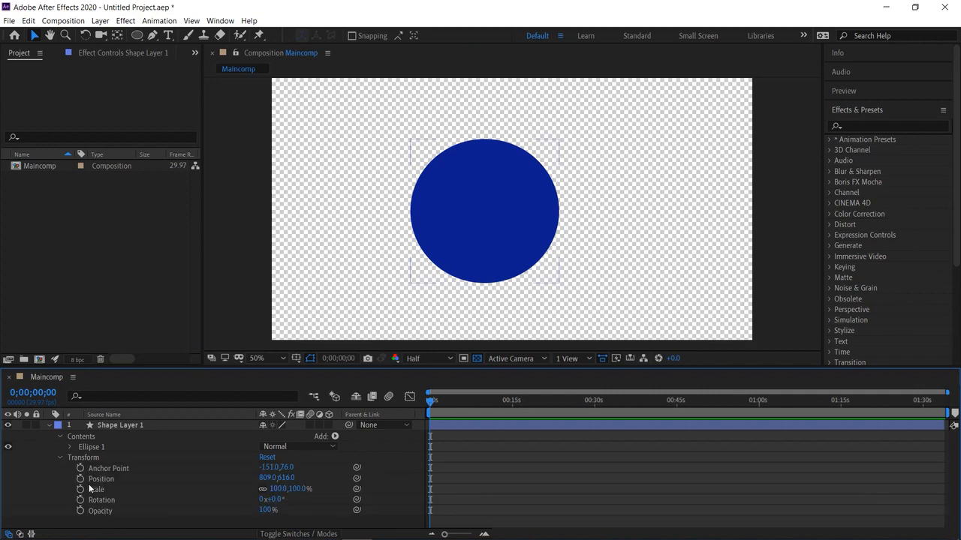
{"action": "left_click_drag", "start_coordinate": [480, 243], "coordinate": [502, 249]}
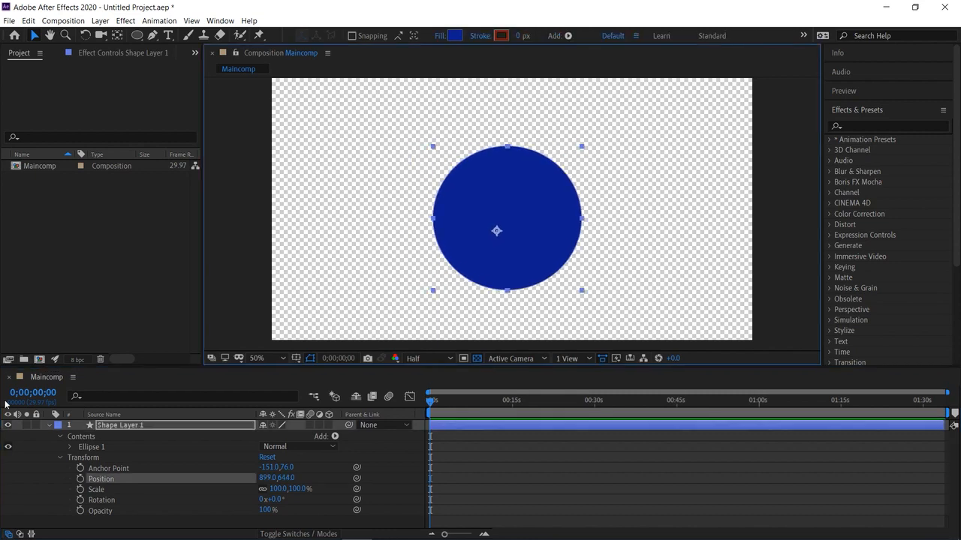
{"action": "left_click", "coordinate": [50, 425]}
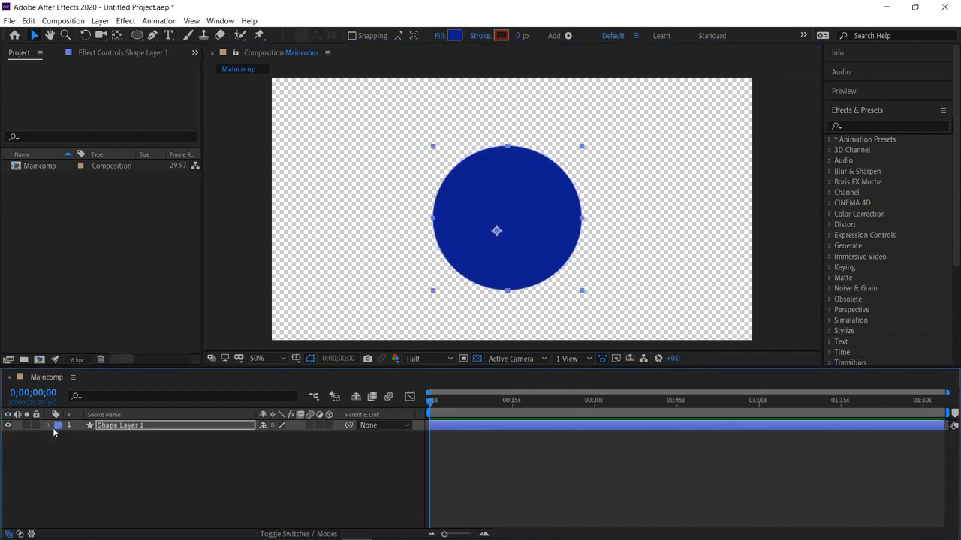
Turn on Position keyframing for the shape layer at 0;00;00;14.
{"action": "left_click", "coordinate": [484, 535]}
{"action": "left_click", "coordinate": [484, 534]}
{"action": "left_click", "coordinate": [484, 534]}
{"action": "left_click_drag", "start_coordinate": [430, 403], "coordinate": [449, 437]}
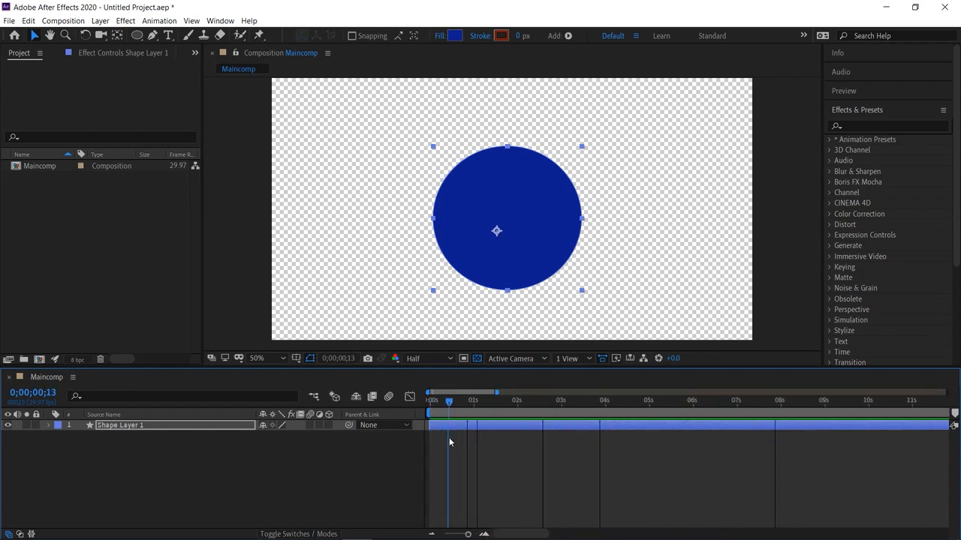
{"action": "left_click", "coordinate": [48, 424]}
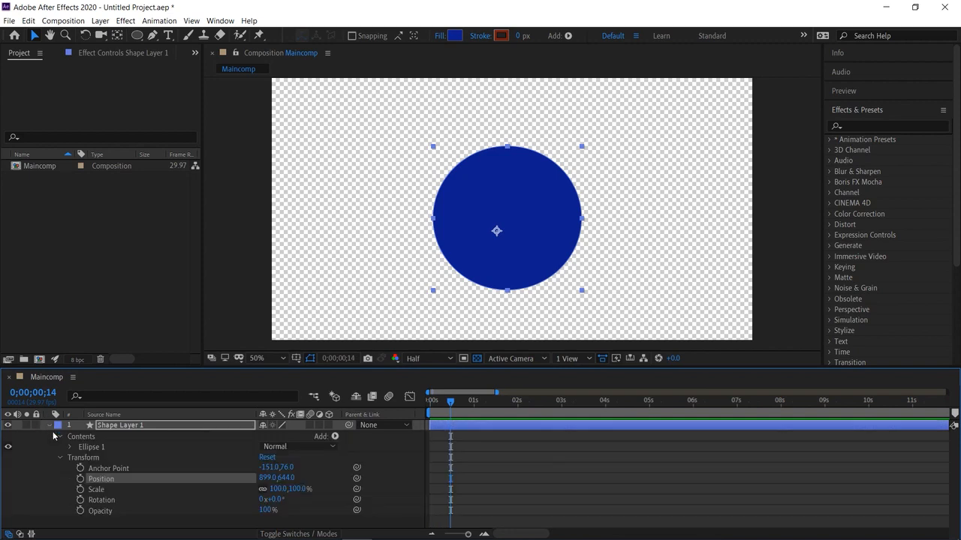
{"action": "left_click", "coordinate": [80, 479]}
Add a Position keyframe at 0;00;01;15 with the circle at about 409, 644, and preview the animation from the start.
{"action": "left_click_drag", "start_coordinate": [451, 404], "coordinate": [495, 404]}
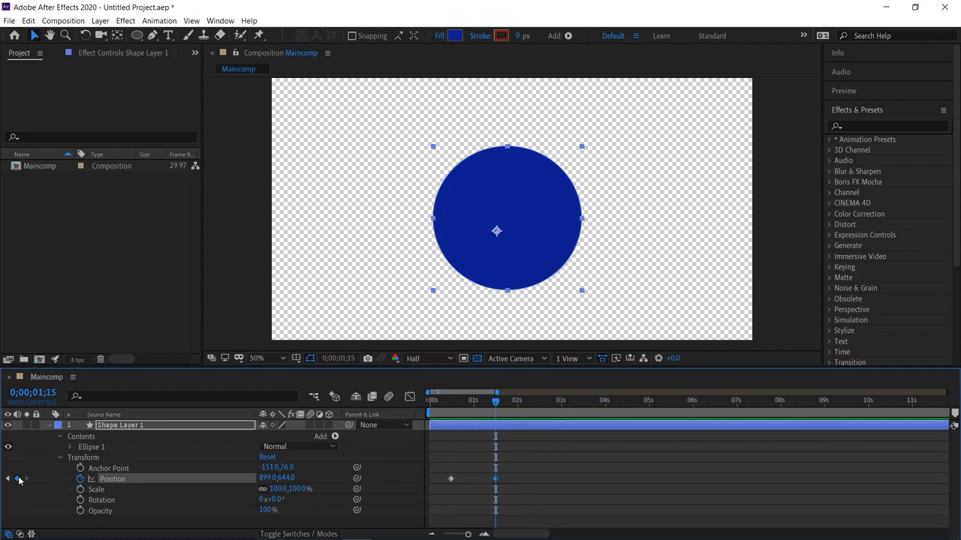
{"action": "left_click_drag", "start_coordinate": [268, 478], "coordinate": [220, 479]}
{"action": "left_click_drag", "start_coordinate": [467, 404], "coordinate": [334, 421]}
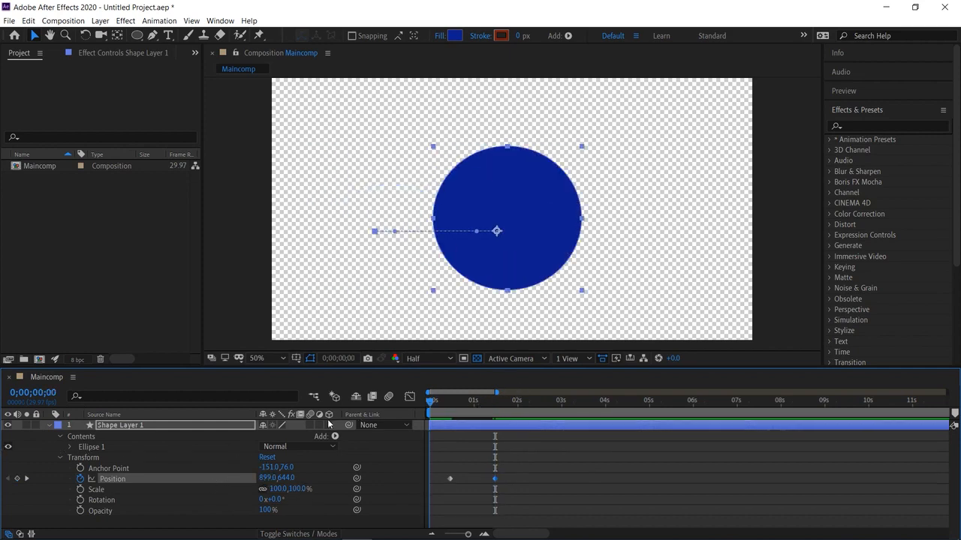
{"action": "key", "text": "space"}
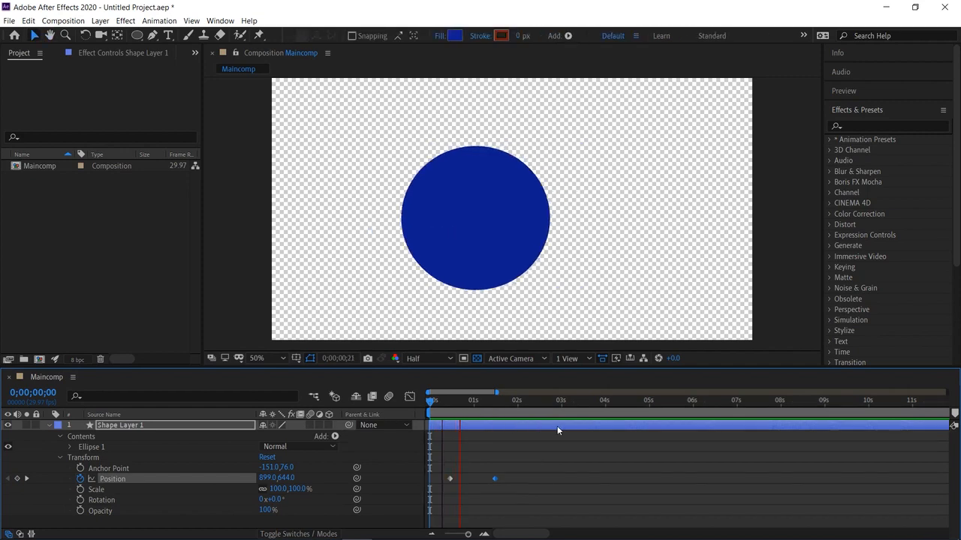
{"action": "key", "text": "space"}
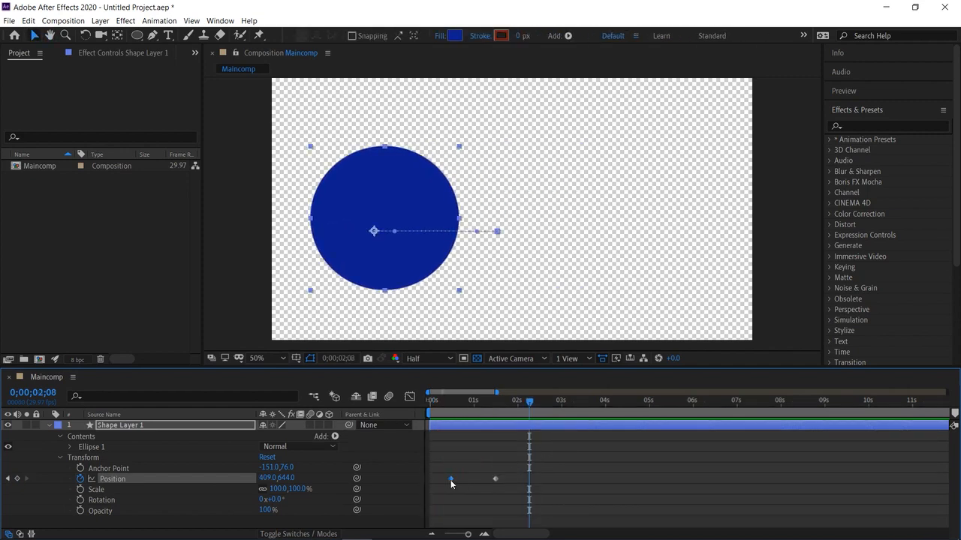
Add a Position keyframe at 0;00;02;08 with the circle at about 1495, 644, and play the animation from the start.
{"action": "left_click_drag", "start_coordinate": [309, 482], "coordinate": [657, 456]}
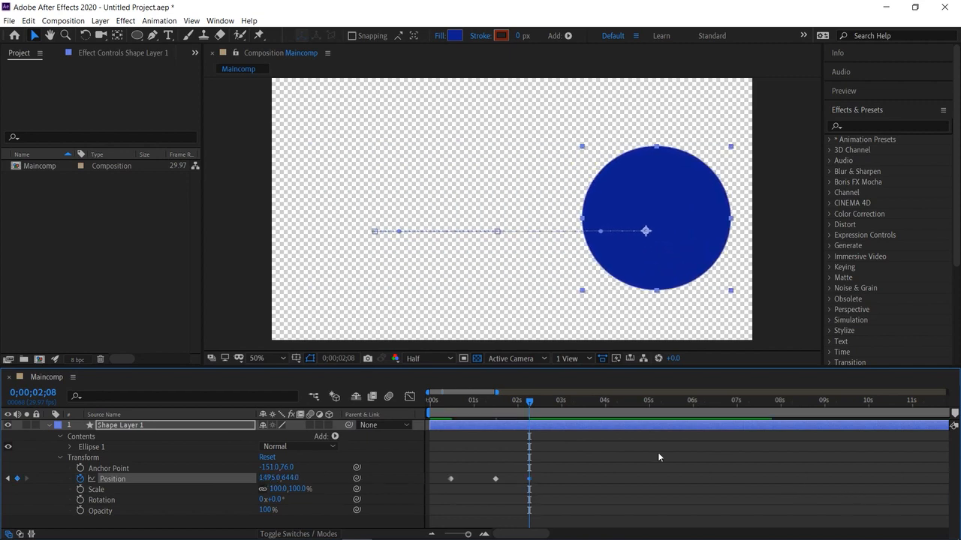
{"action": "key", "text": "Home"}
{"action": "key", "text": "space"}
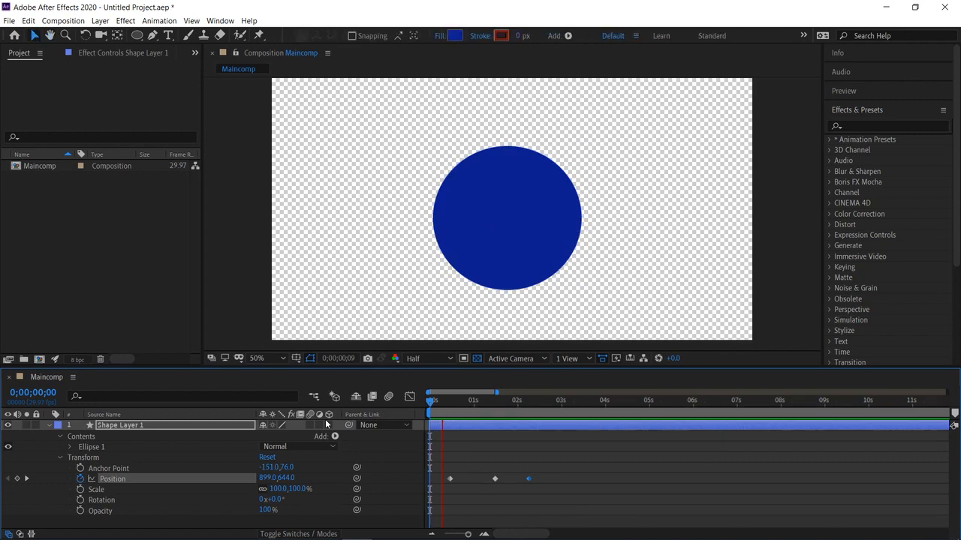
{"action": "key", "text": "space"}
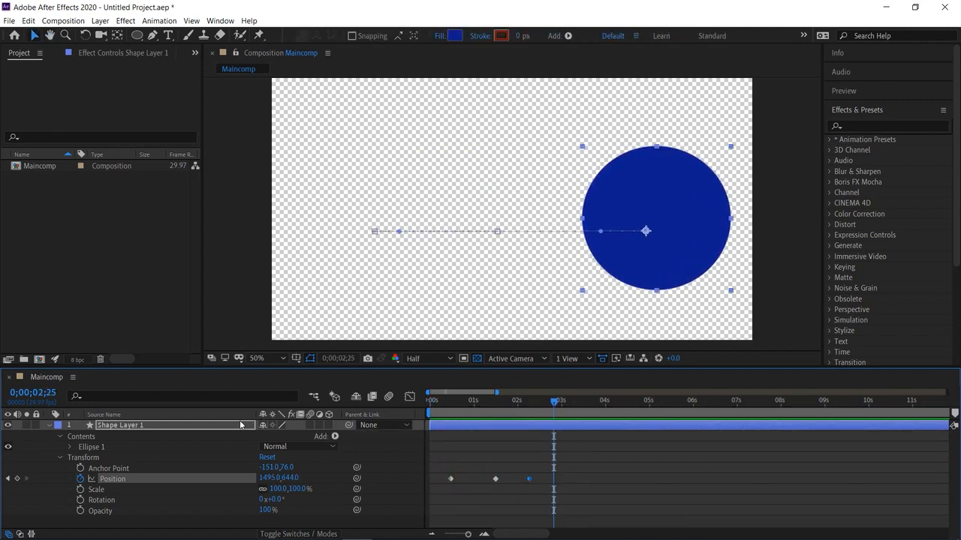
Remove all Position keyframes from the shape layer and move the circle back near the composition's centre.
{"action": "left_click", "coordinate": [80, 479]}
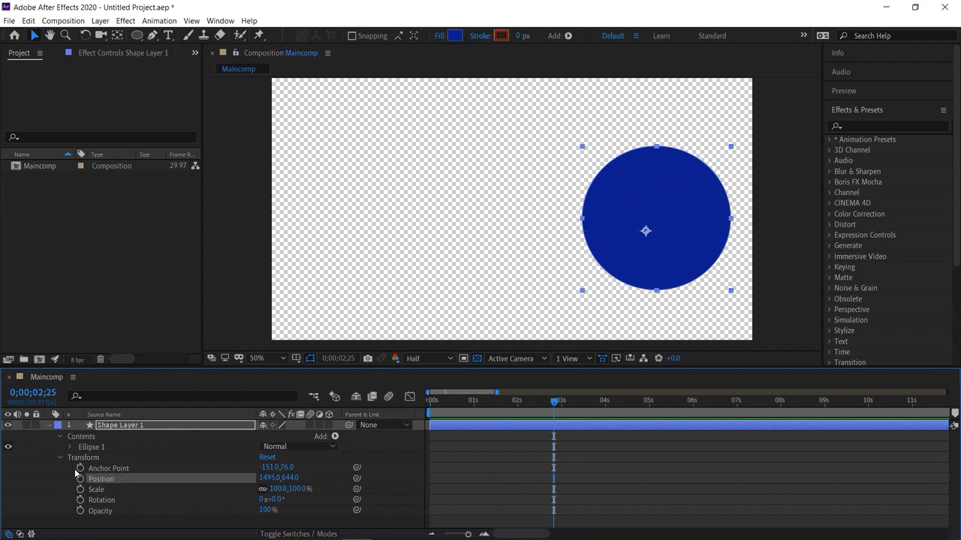
{"action": "left_click", "coordinate": [50, 426]}
{"action": "mouse_move", "coordinate": [638, 272]}
{"action": "left_mouse_down"}
{"action": "mouse_move", "coordinate": [446, 274]}
{"action": "mouse_move", "coordinate": [485, 268]}
{"action": "left_mouse_up"}
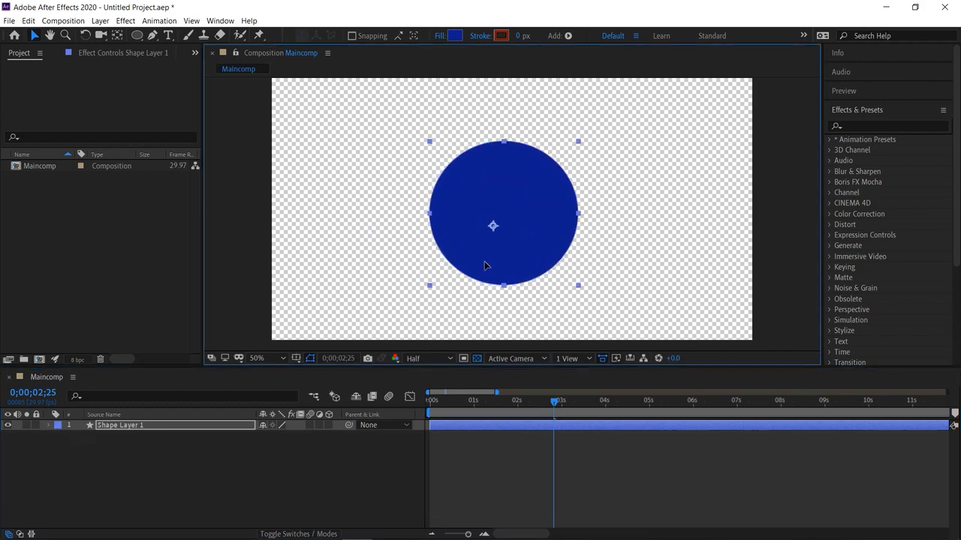
Add a 1920 x 1080 px solid layer to Maincomp in a saturated light blue with a hue of 188°.
{"action": "left_click", "coordinate": [304, 482]}
{"action": "right_click", "coordinate": [304, 483]}
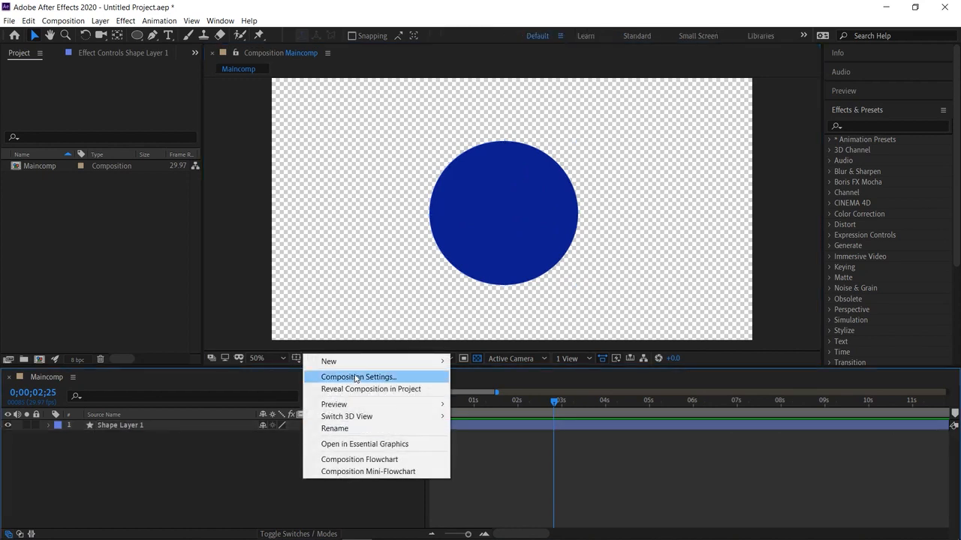
{"action": "mouse_move", "coordinate": [360, 361]}
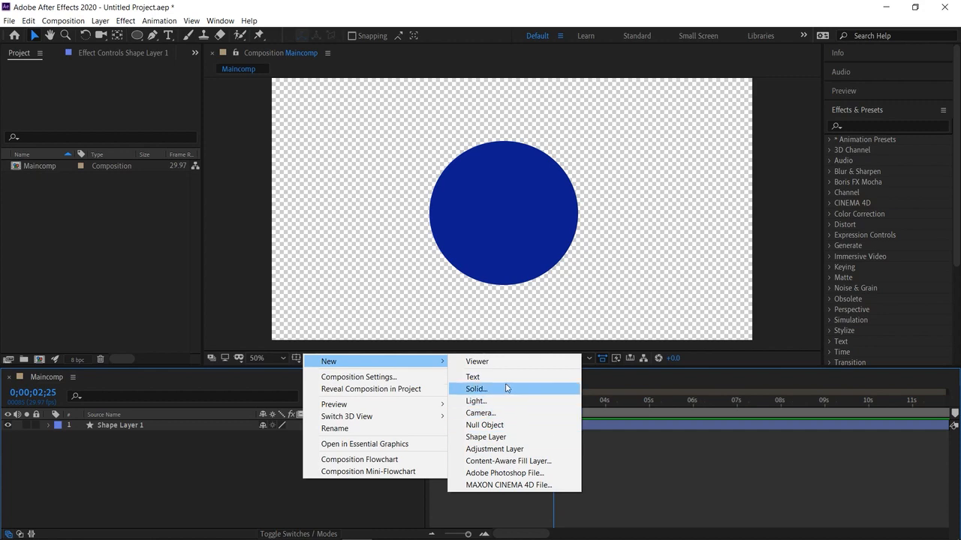
{"action": "left_click", "coordinate": [505, 390]}
{"action": "left_click", "coordinate": [640, 349]}
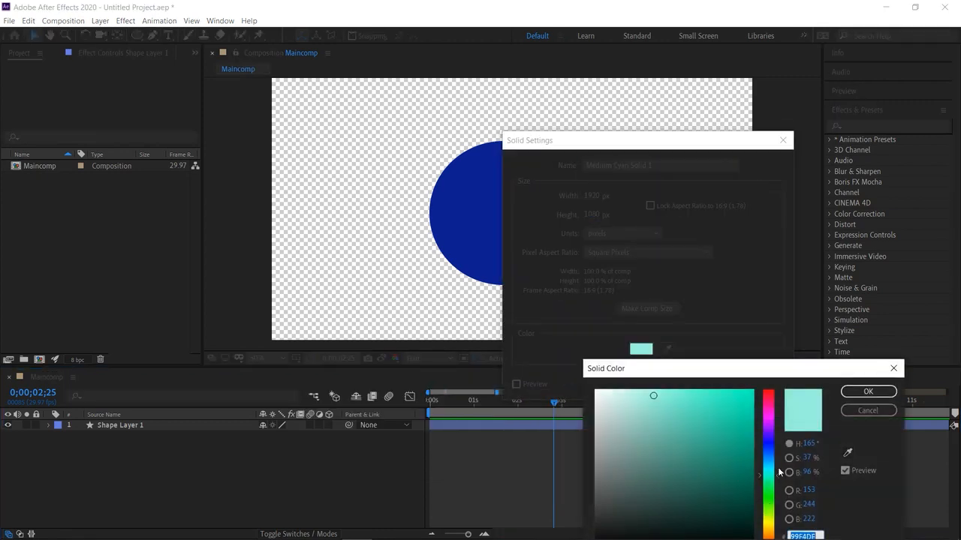
{"action": "left_click_drag", "start_coordinate": [772, 469], "coordinate": [767, 465]}
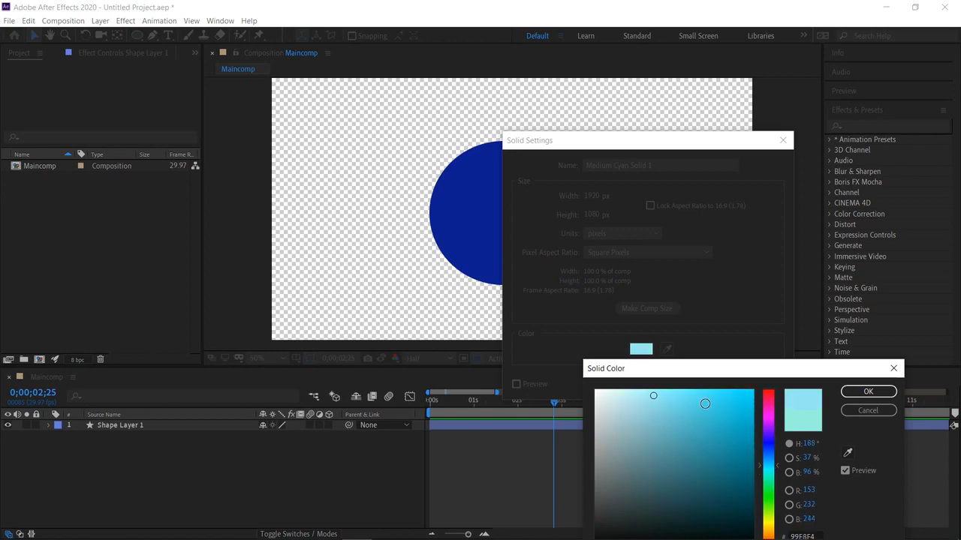
{"action": "left_click_drag", "start_coordinate": [704, 403], "coordinate": [726, 401]}
{"action": "left_click", "coordinate": [868, 391]}
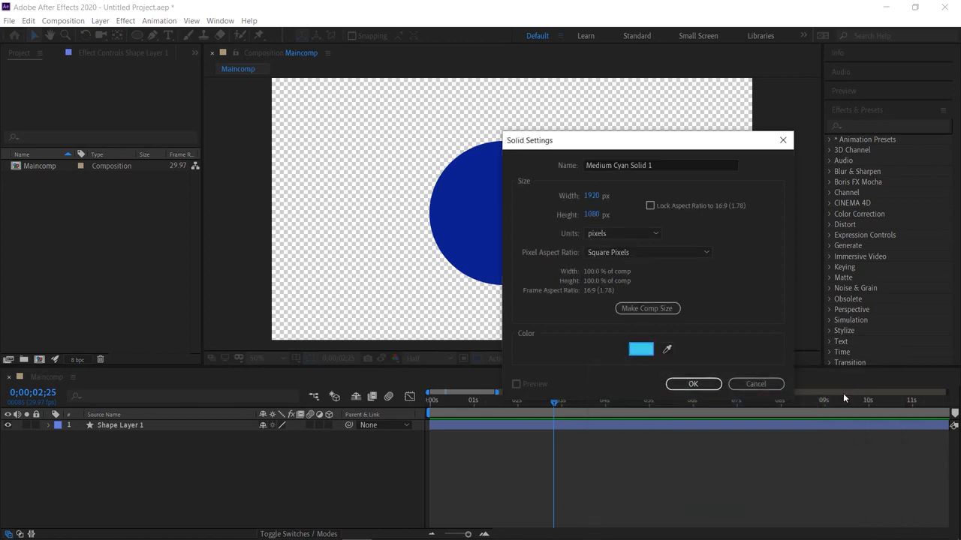
{"action": "left_click", "coordinate": [692, 384]}
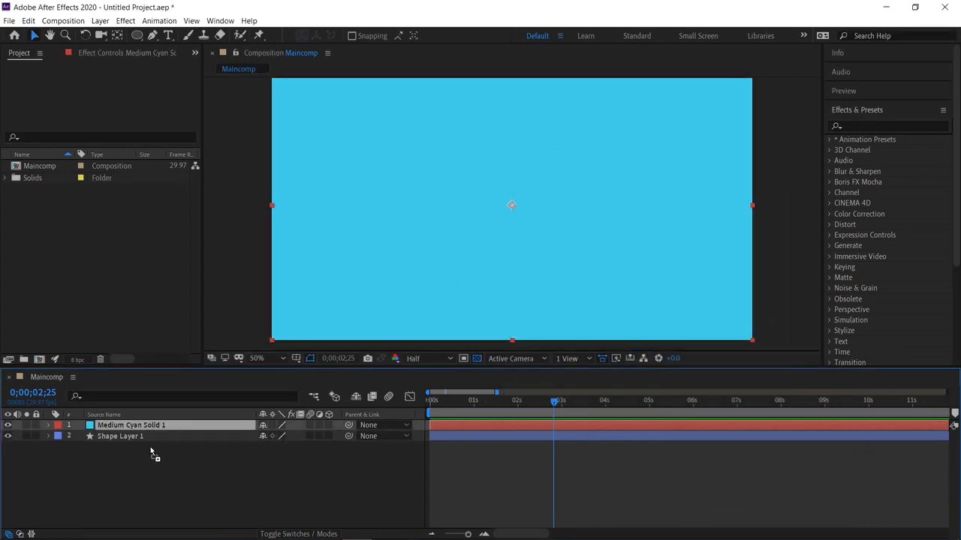
Place the solid layer beneath the circle's shape layer and set the current time to 0;00;04;08.
{"action": "left_click_drag", "start_coordinate": [151, 449], "coordinate": [151, 453]}
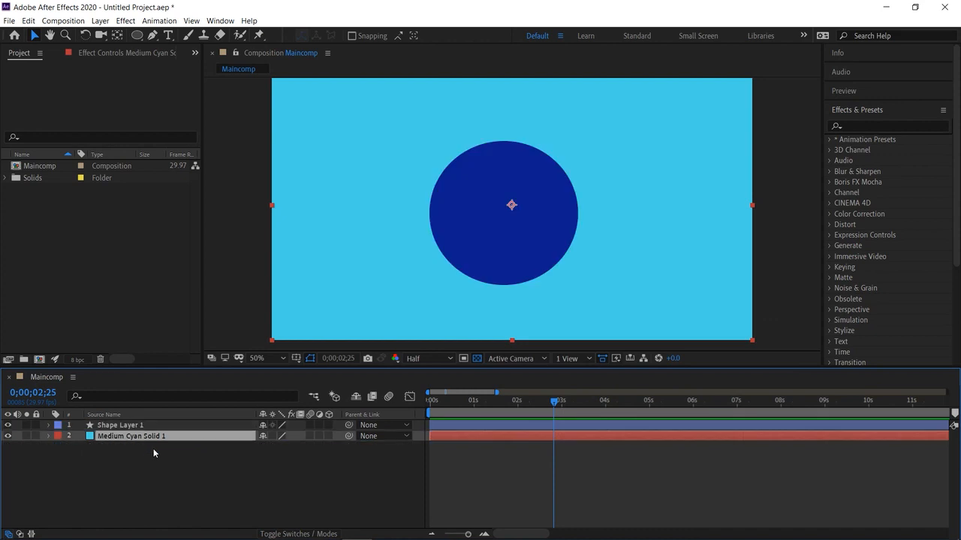
{"action": "left_click_drag", "start_coordinate": [546, 405], "coordinate": [616, 450]}
{"action": "left_click", "coordinate": [792, 294]}
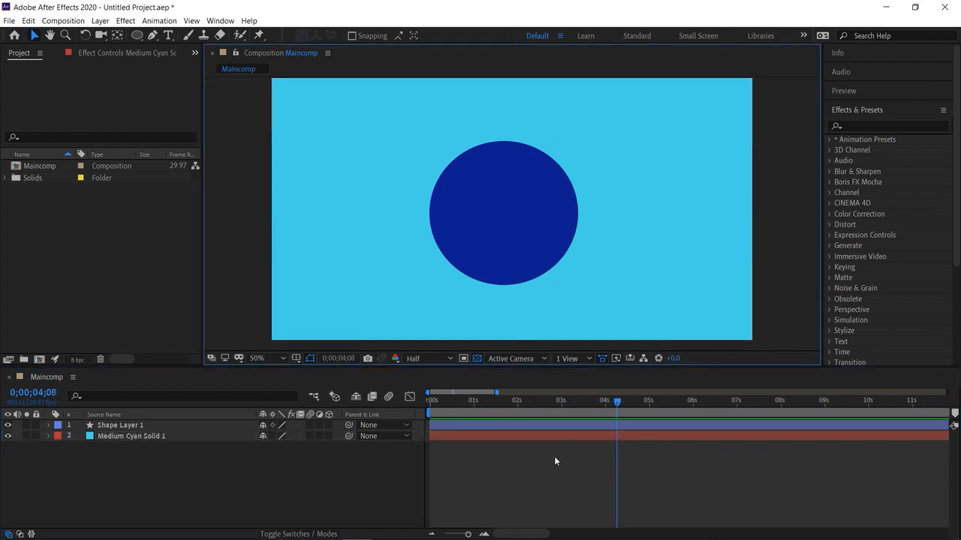
Collapse and close the Effects & Presets panel, and show it again.
{"action": "left_click", "coordinate": [856, 109]}
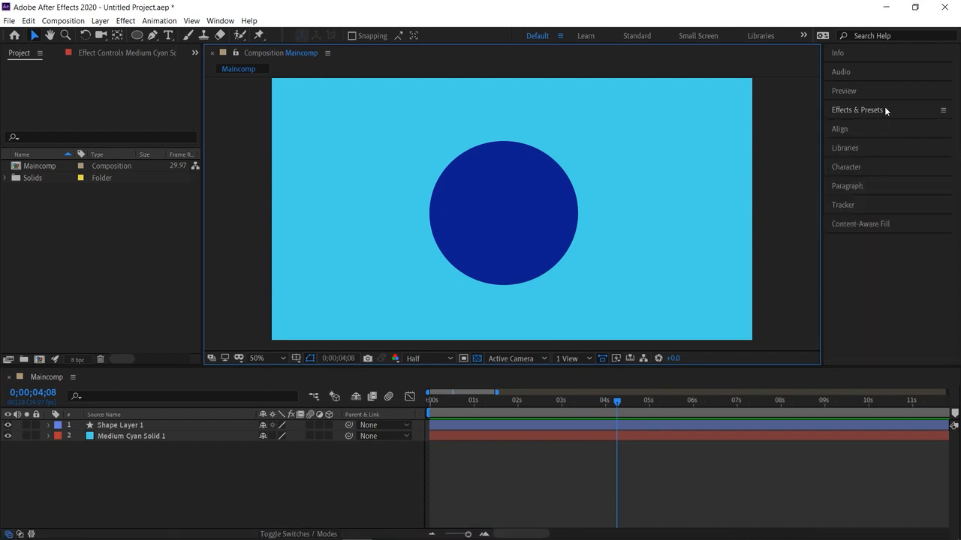
{"action": "left_click", "coordinate": [220, 20]}
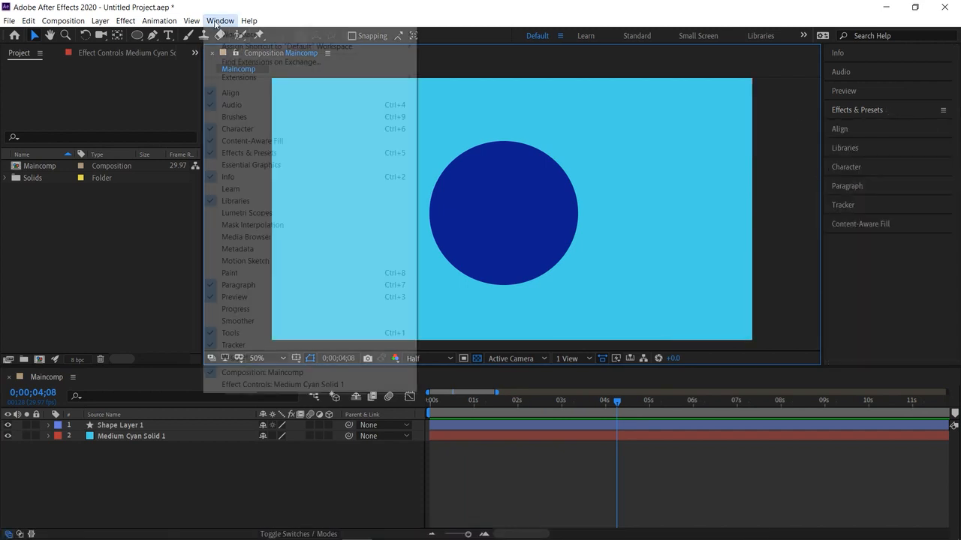
{"action": "left_click", "coordinate": [255, 153]}
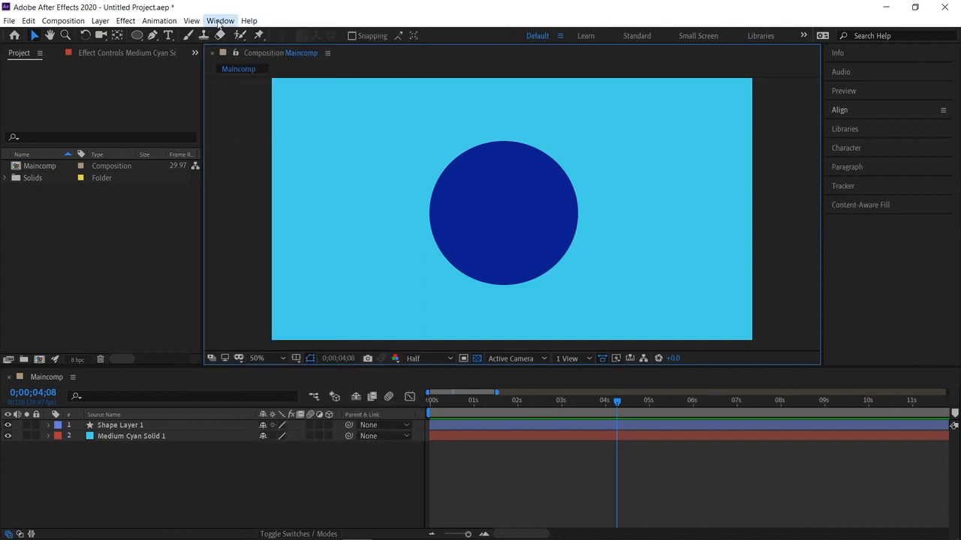
{"action": "left_click", "coordinate": [221, 20]}
{"action": "left_click", "coordinate": [250, 155]}
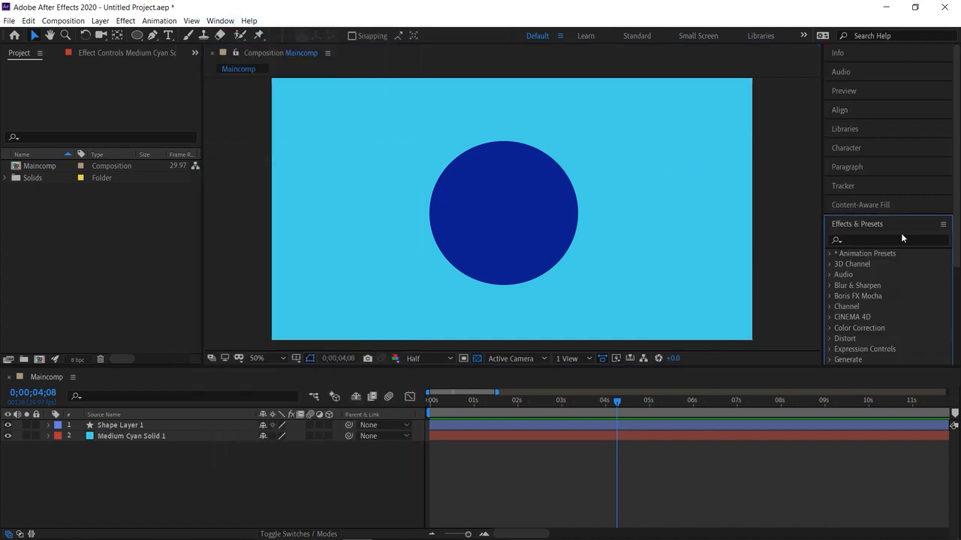
Expand Animation Presets and its Backgrounds folder in the effects list.
{"action": "scroll", "coordinate": [901, 230], "scroll_direction": "down", "scroll_amount": 3}
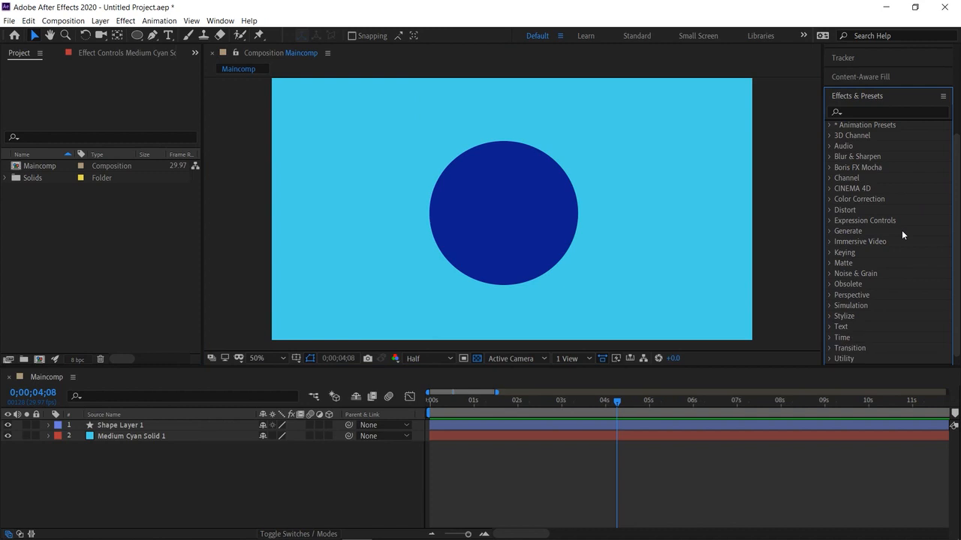
{"action": "left_click", "coordinate": [830, 124]}
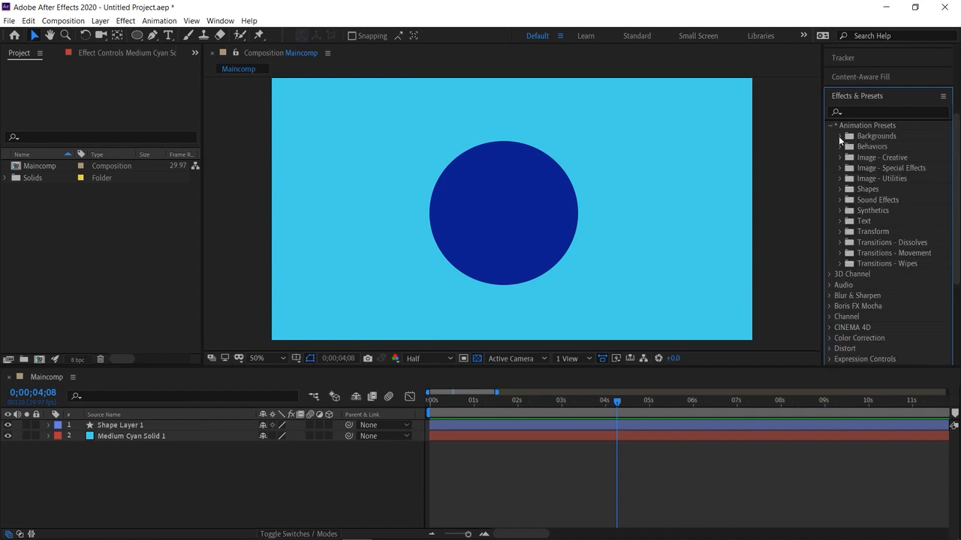
{"action": "left_click", "coordinate": [839, 136]}
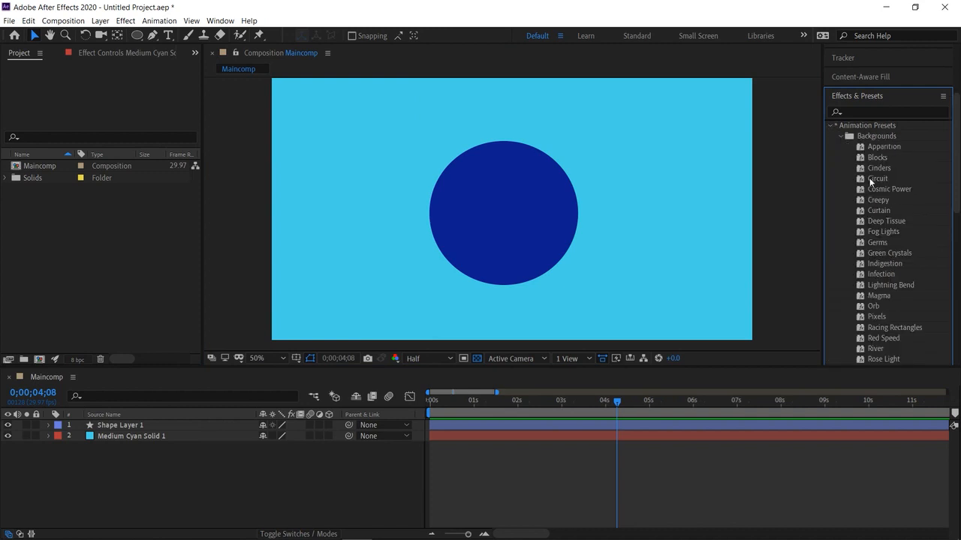
Try the Circuit background preset on the solid layer at 0;00;04;08, preview it from the start, and undo it.
{"action": "left_click_drag", "start_coordinate": [871, 180], "coordinate": [666, 186]}
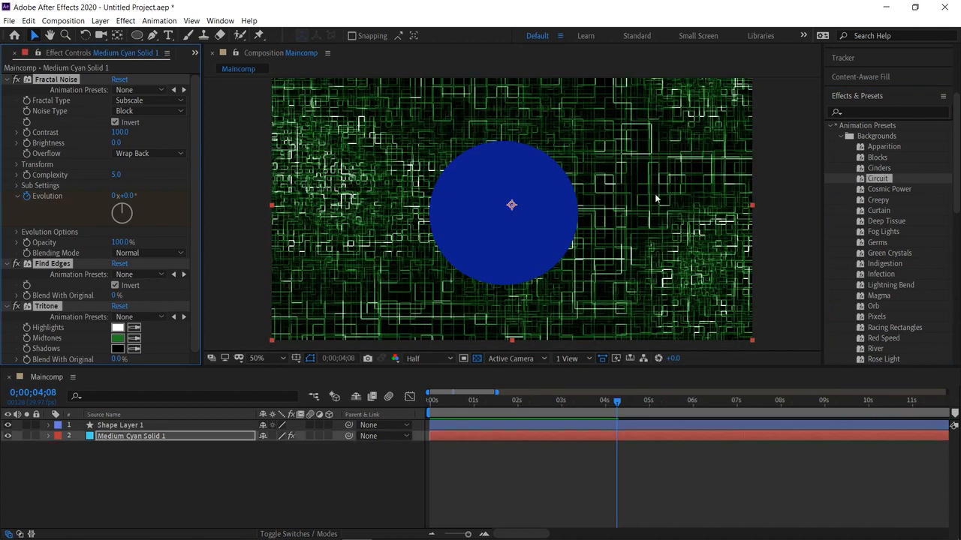
{"action": "left_click", "coordinate": [619, 404]}
{"action": "key", "text": "space"}
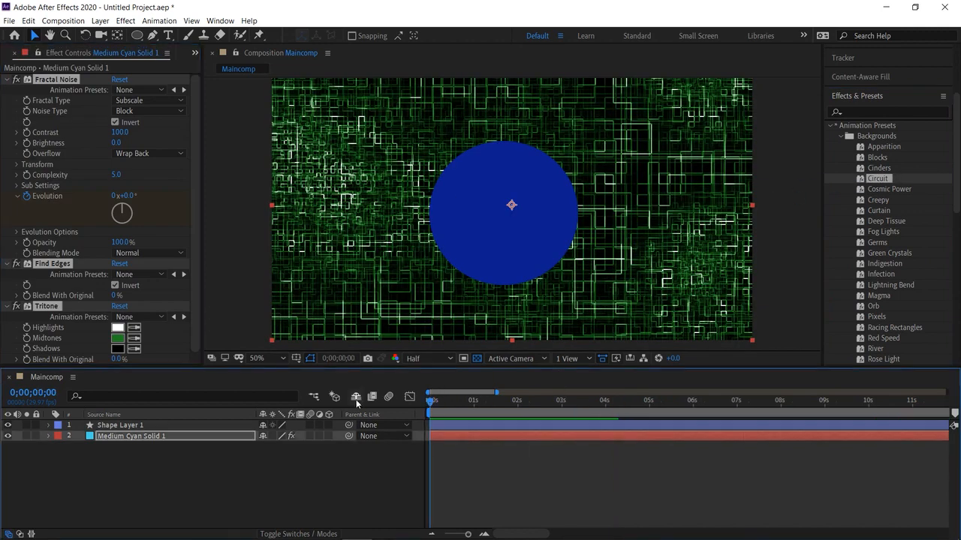
{"action": "key", "text": "space"}
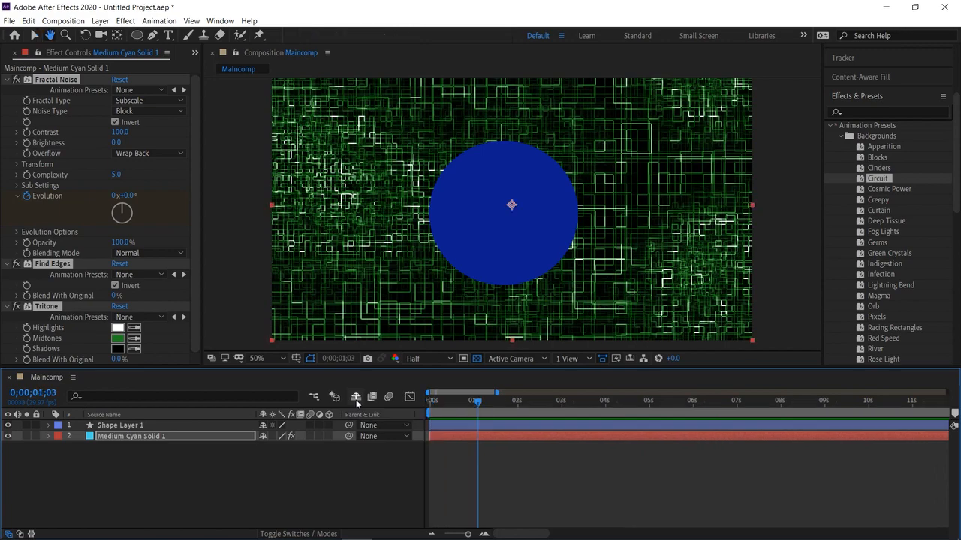
{"action": "key", "text": "ctrl+z"}
Apply the Circuit background preset to the solid layer at 0;00;00;00, play the animation, and return to the start.
{"action": "key", "text": "Home"}
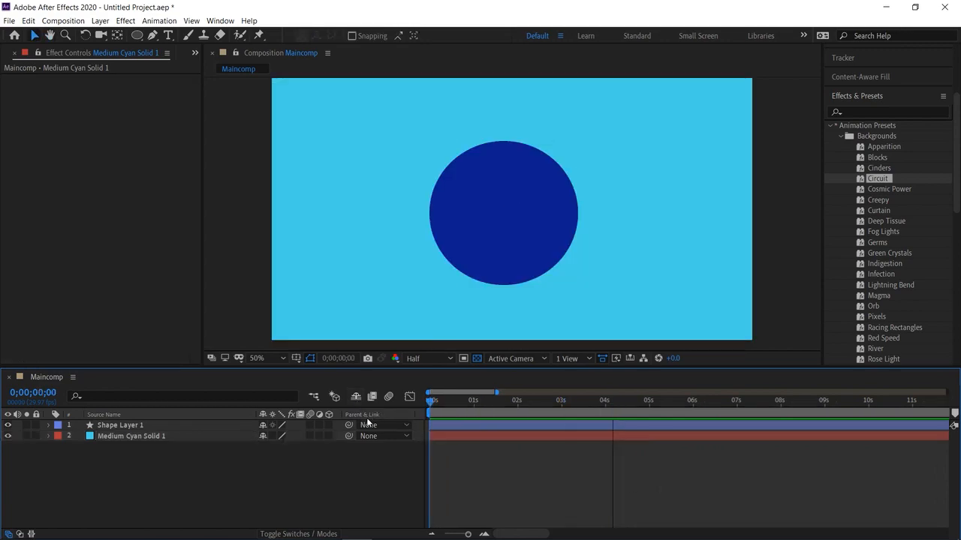
{"action": "left_click_drag", "start_coordinate": [878, 180], "coordinate": [705, 194]}
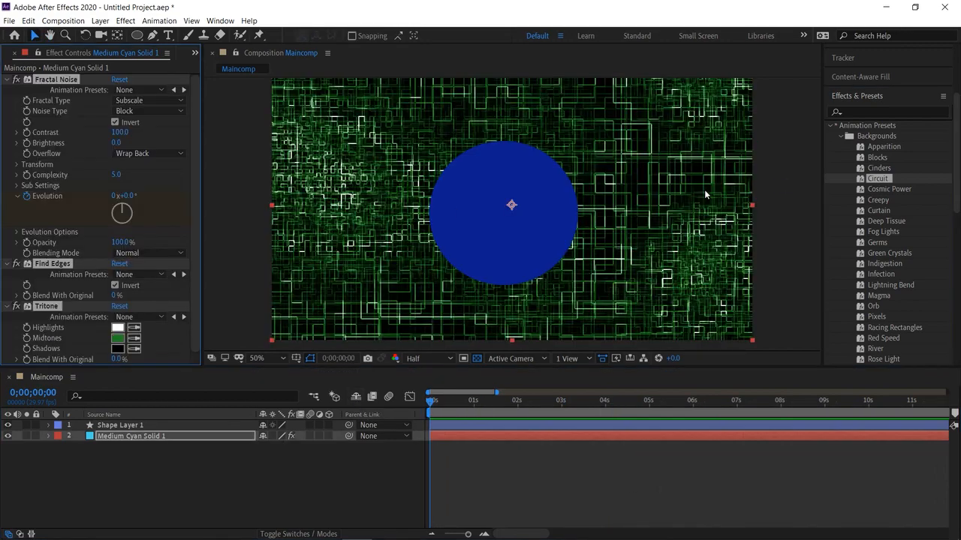
{"action": "key", "text": "space"}
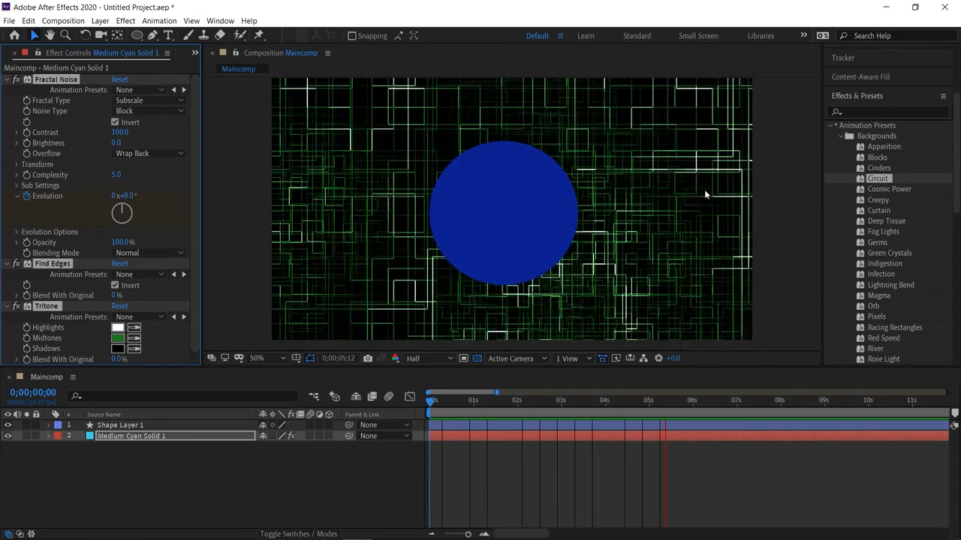
{"action": "key", "text": "space"}
{"action": "left_click_drag", "start_coordinate": [715, 403], "coordinate": [430, 403]}
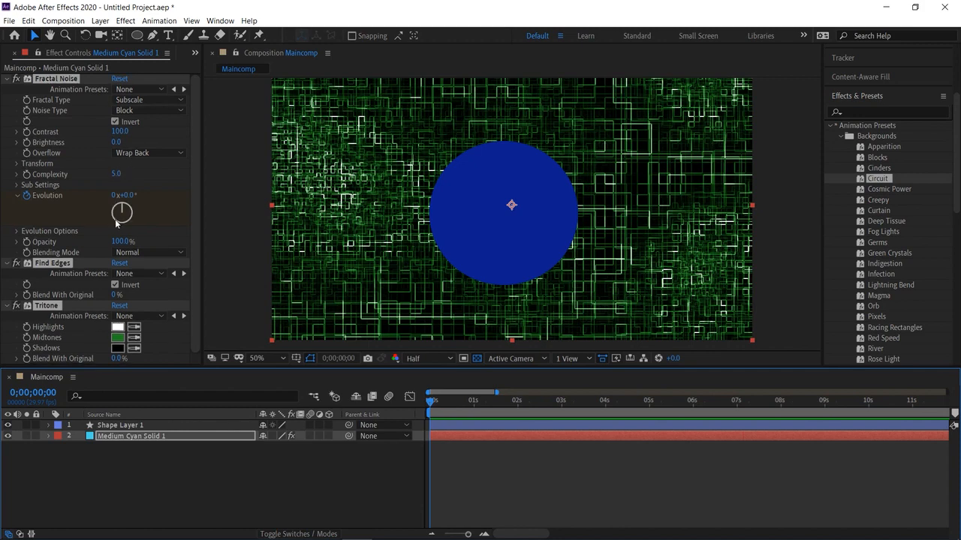
Set the solid's Tritone Midtones colour to cyan 25C8D8 and close its effect controls.
{"action": "left_click", "coordinate": [120, 339]}
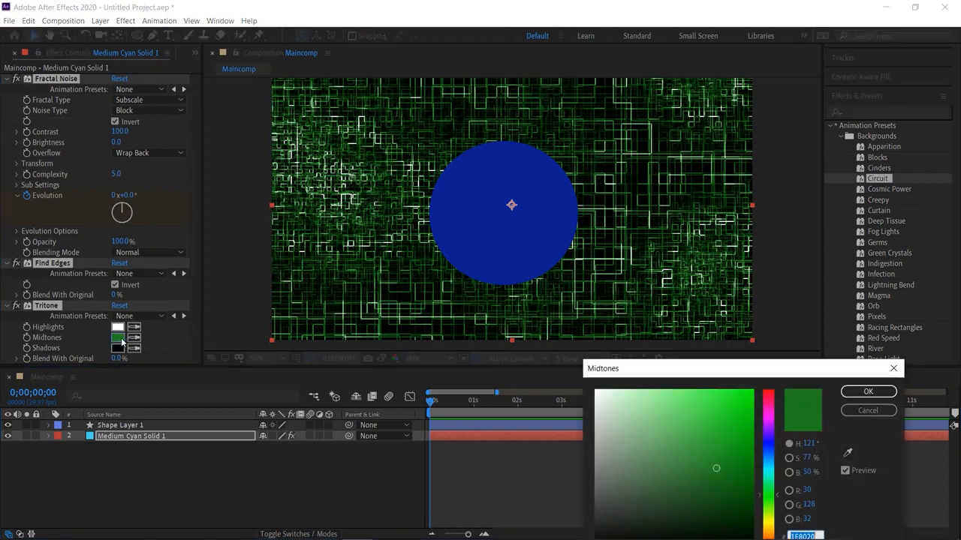
{"action": "left_click", "coordinate": [725, 413]}
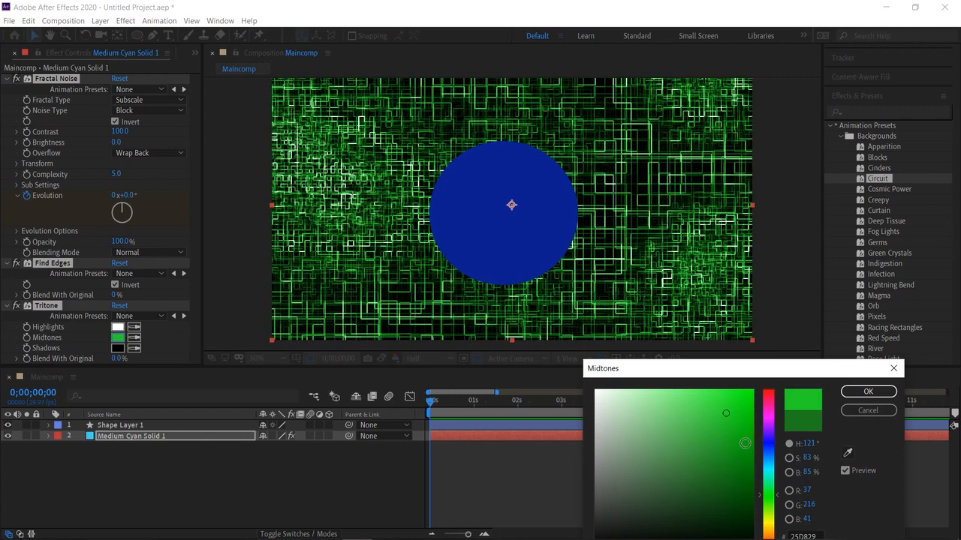
{"action": "left_click_drag", "start_coordinate": [773, 475], "coordinate": [770, 470]}
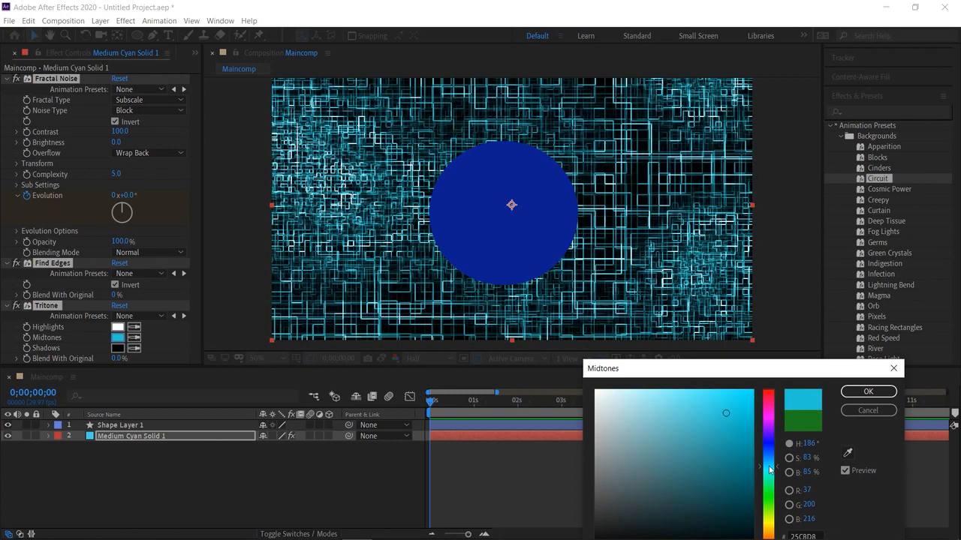
{"action": "left_click", "coordinate": [867, 392]}
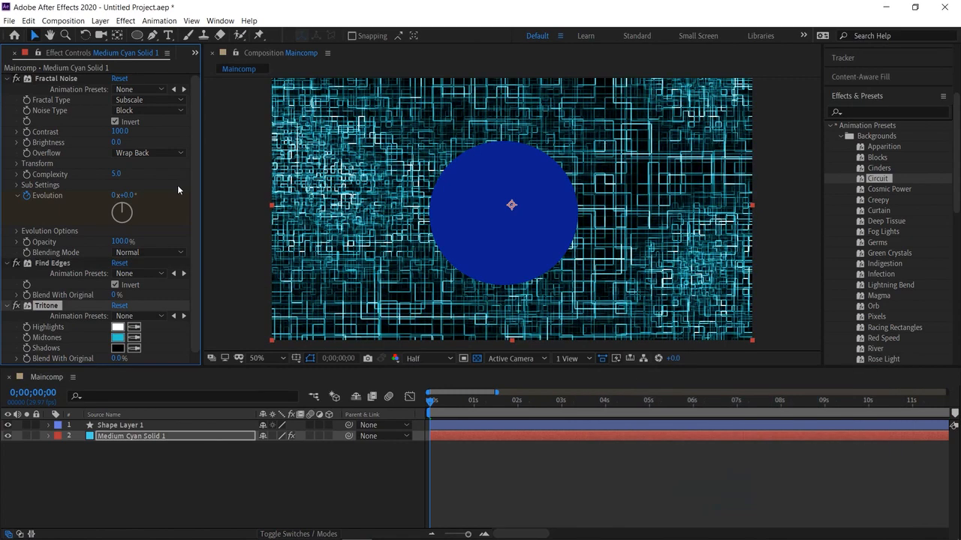
{"action": "left_click", "coordinate": [13, 54]}
{"action": "left_click", "coordinate": [349, 499]}
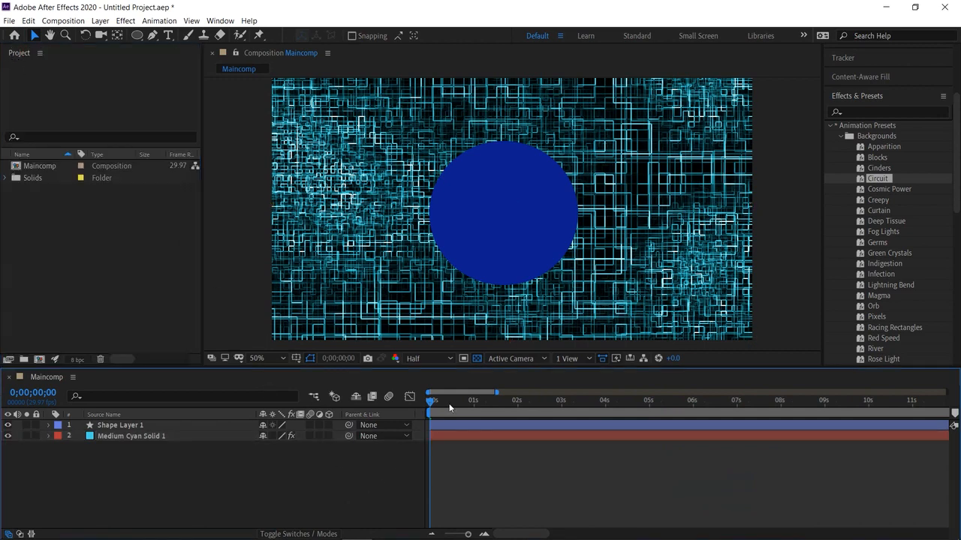
Apply the Magma background preset to the circle's shape layer, play the animation, and return to the start.
{"action": "left_click", "coordinate": [478, 219]}
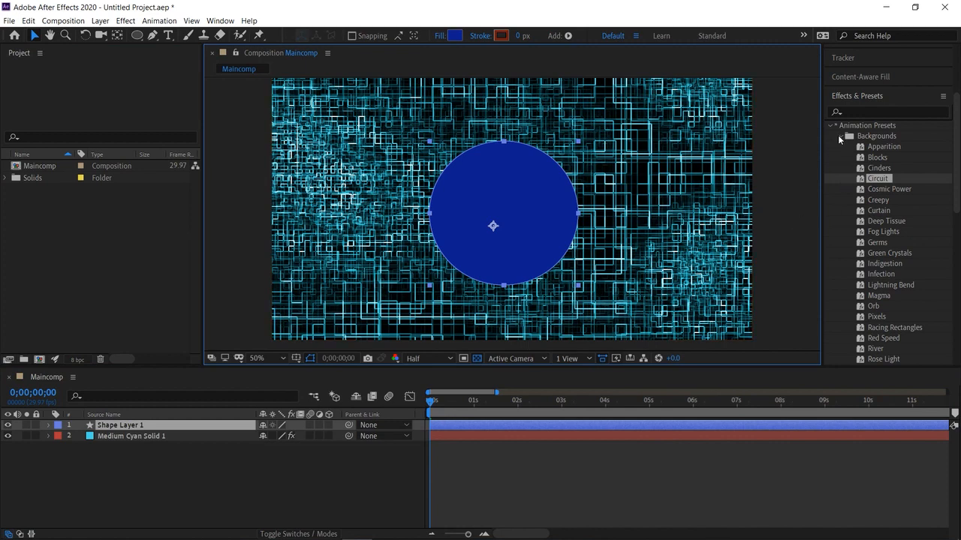
{"action": "left_click_drag", "start_coordinate": [884, 293], "coordinate": [552, 216]}
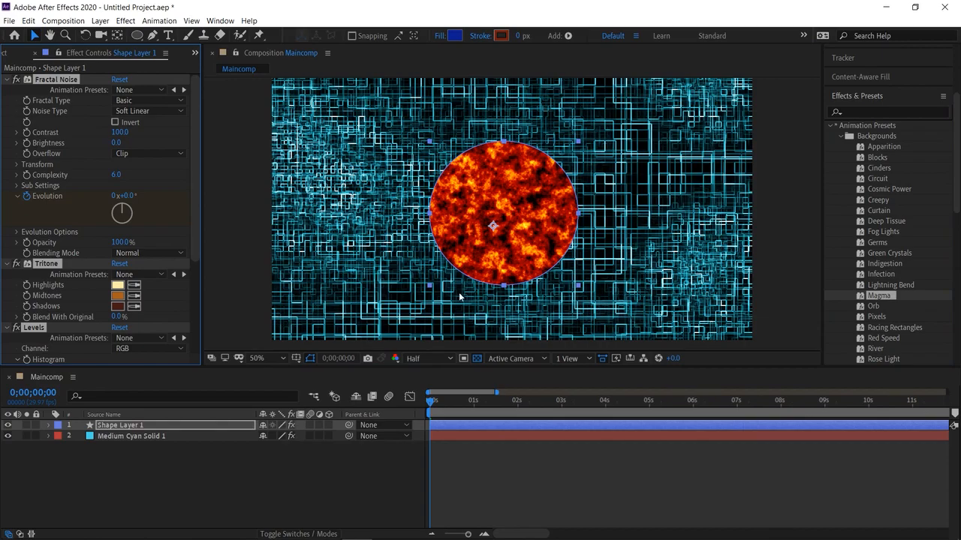
{"action": "key", "text": "space"}
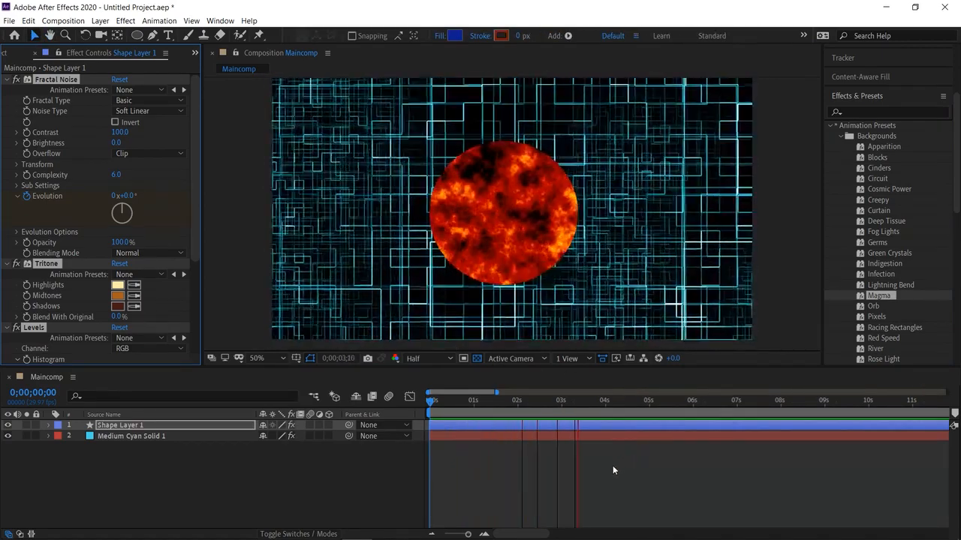
{"action": "key", "text": "space"}
{"action": "left_click_drag", "start_coordinate": [667, 400], "coordinate": [371, 415]}
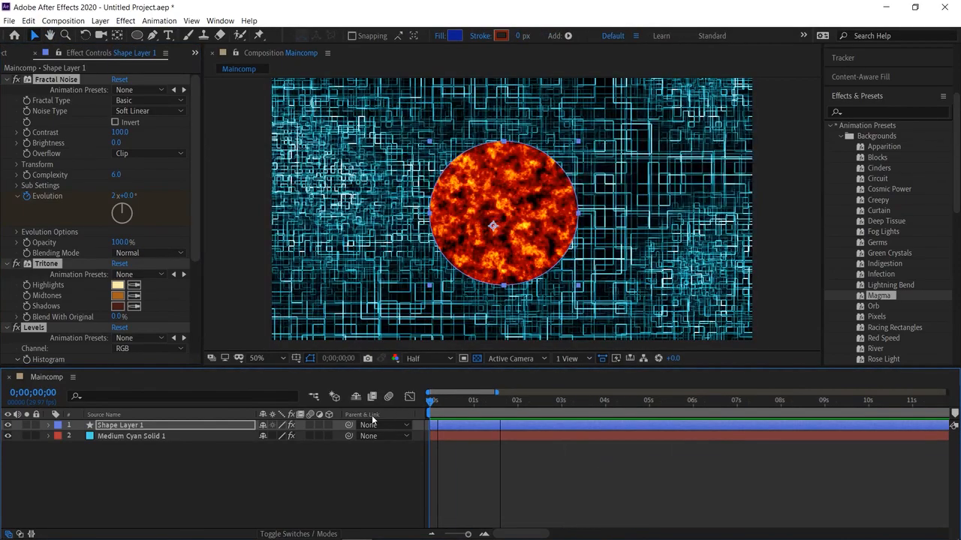
Add a text layer reading "Code" in the composition, on the background beside the circle.
{"action": "left_click", "coordinate": [257, 225]}
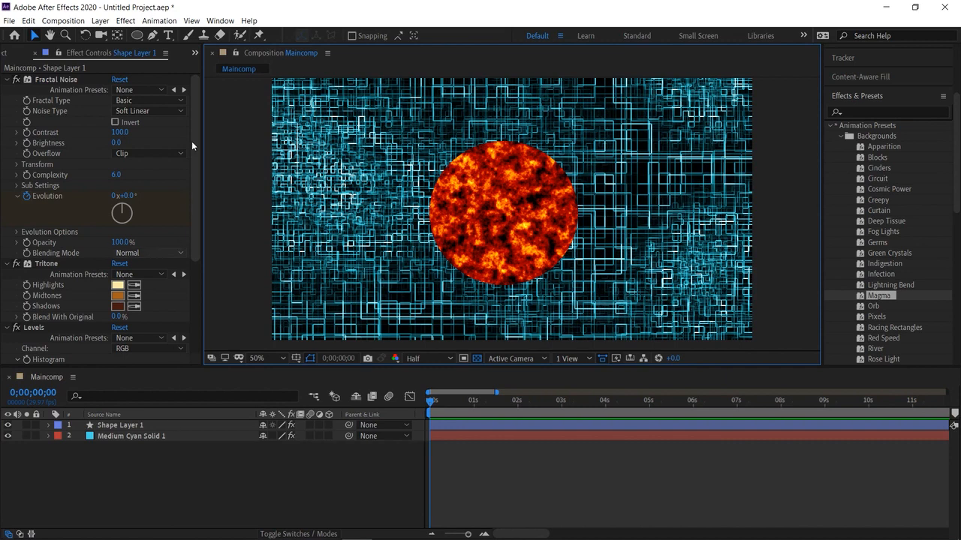
{"action": "left_click", "coordinate": [168, 35]}
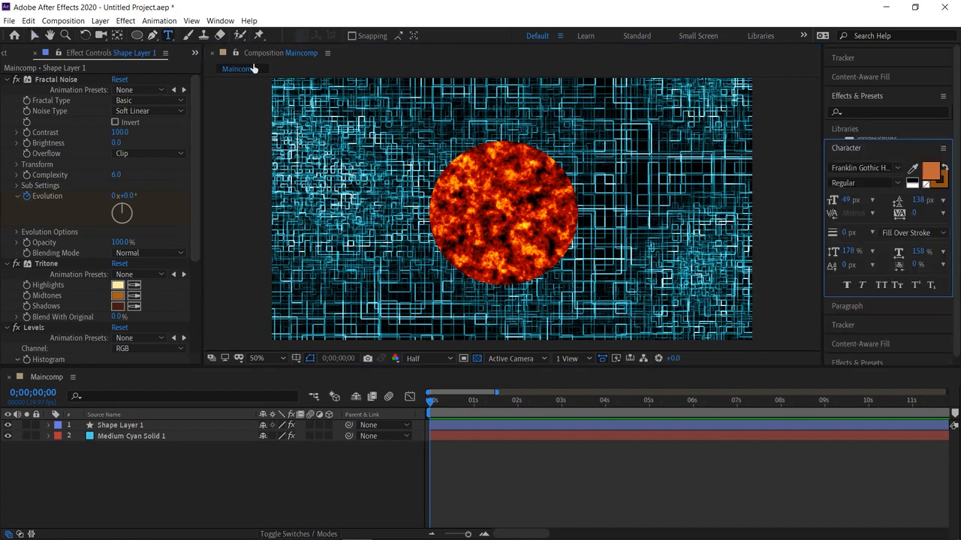
{"action": "left_click", "coordinate": [360, 203]}
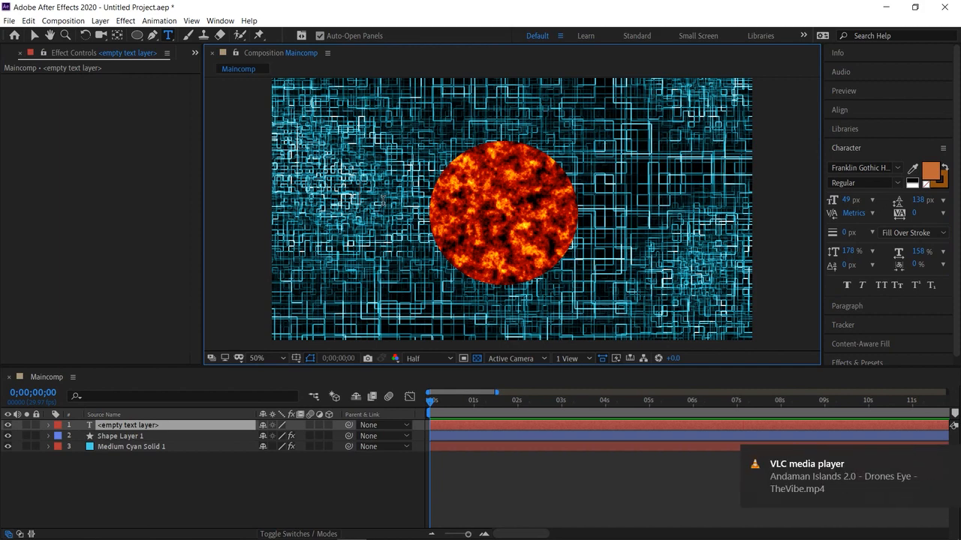
{"action": "type", "text": "Cp"}
{"action": "type", "text": "de"}
{"action": "key", "text": "BackSpace"}
{"action": "key", "text": "BackSpace"}
{"action": "type", "text": "ode"}
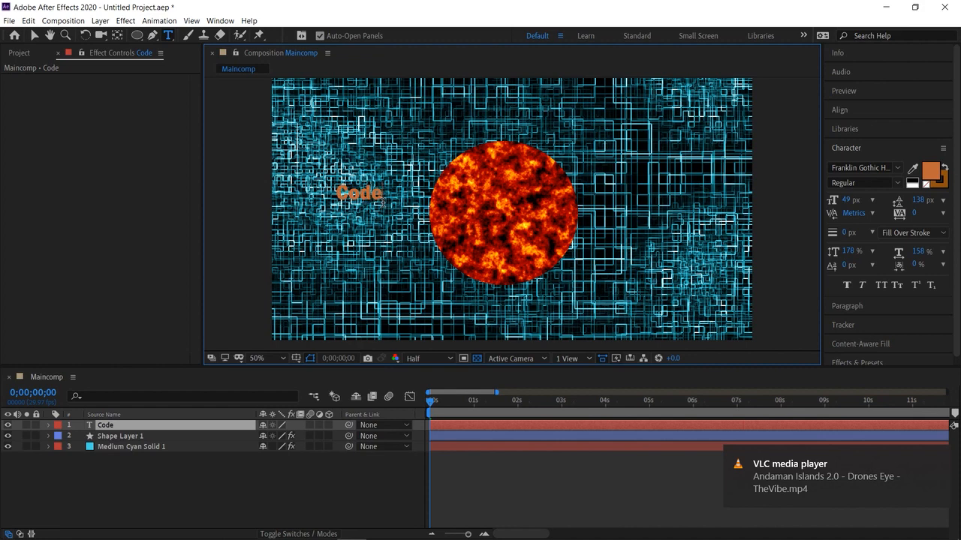
Format the Code text at 181 px in All Caps with a near-white fill, FDF9F6.
{"action": "key", "text": "ctrl+a"}
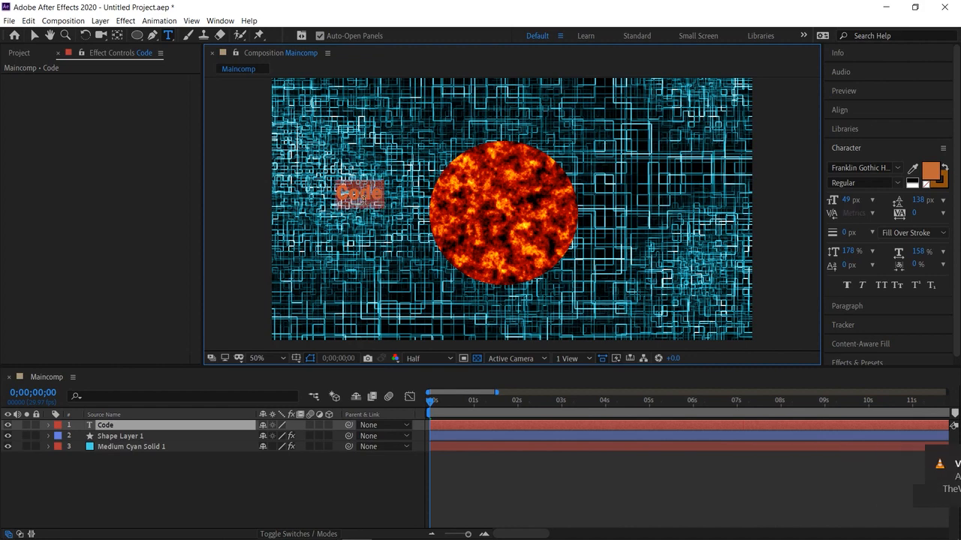
{"action": "left_click_drag", "start_coordinate": [848, 199], "coordinate": [957, 224]}
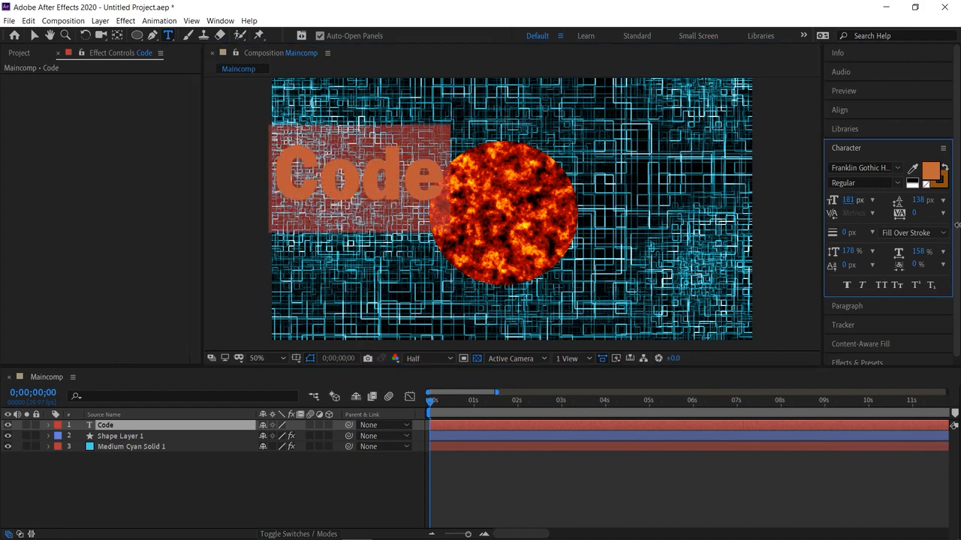
{"action": "left_click", "coordinate": [881, 285]}
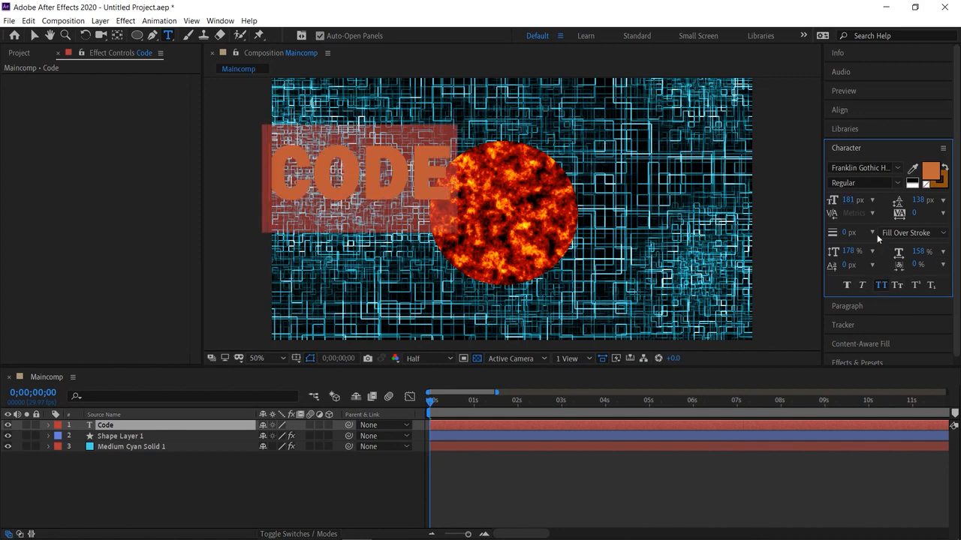
{"action": "left_click", "coordinate": [927, 172]}
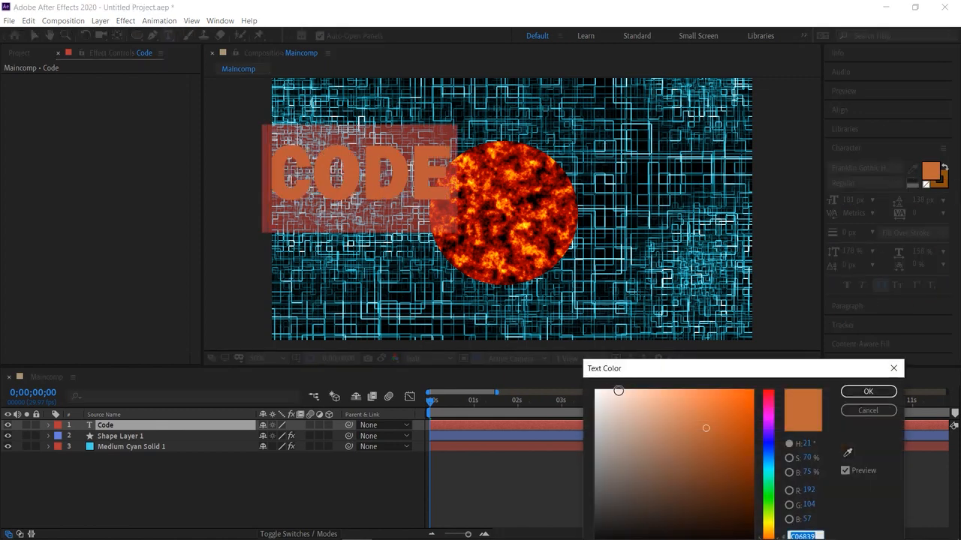
{"action": "left_click", "coordinate": [598, 389]}
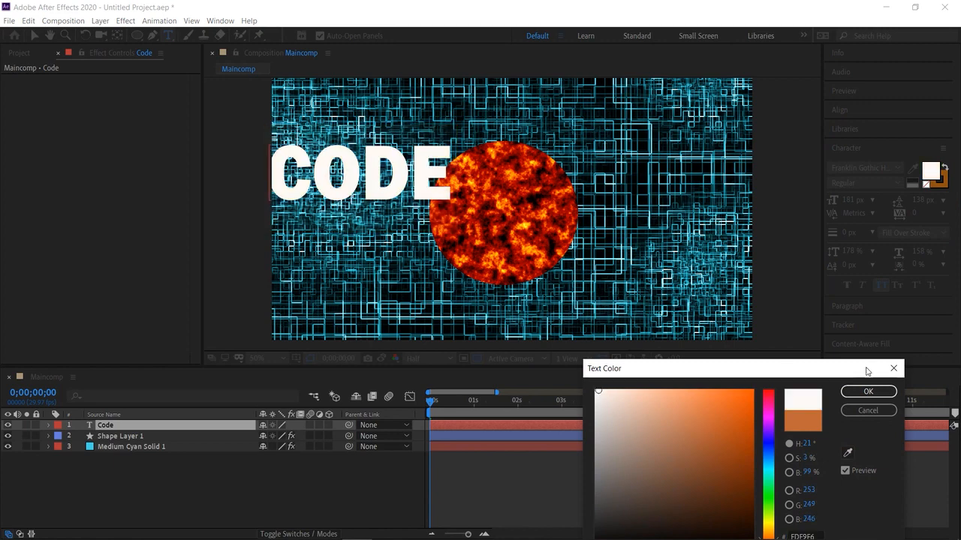
{"action": "left_click", "coordinate": [867, 392]}
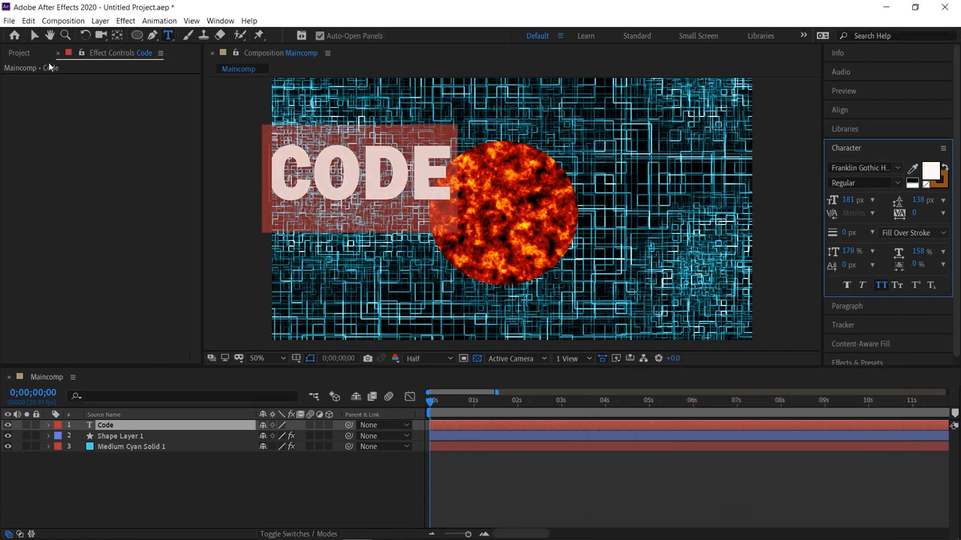
Move the text over the centre of the circle and stretch the circle into a wide ellipse behind it.
{"action": "left_click", "coordinate": [35, 36]}
{"action": "left_click_drag", "start_coordinate": [375, 183], "coordinate": [511, 224]}
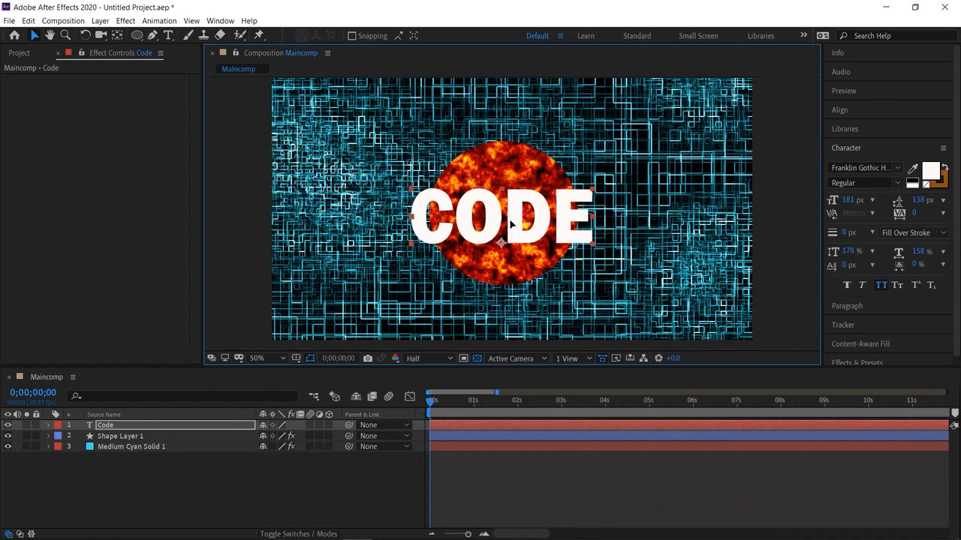
{"action": "left_click", "coordinate": [503, 169]}
{"action": "left_click_drag", "start_coordinate": [429, 145], "coordinate": [394, 150]}
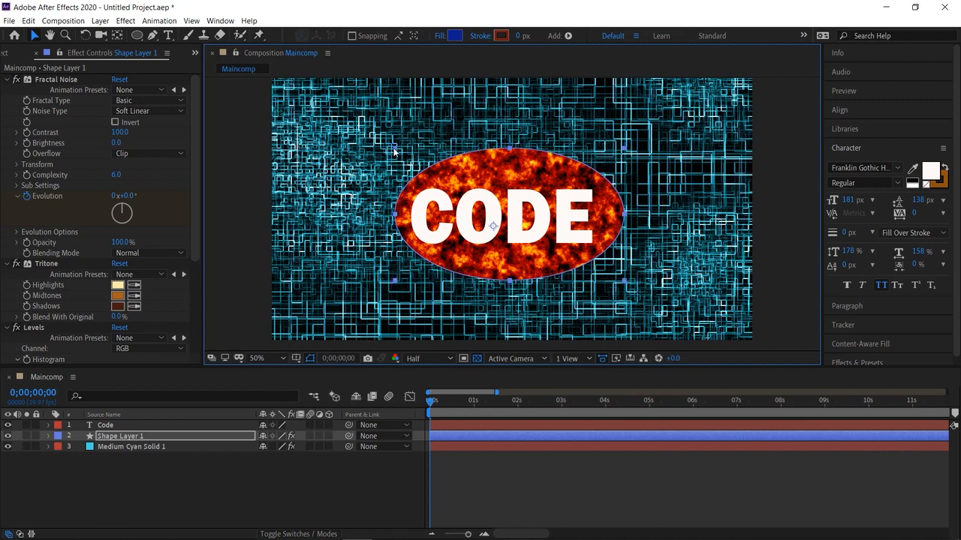
{"action": "left_click_drag", "start_coordinate": [508, 151], "coordinate": [504, 172]}
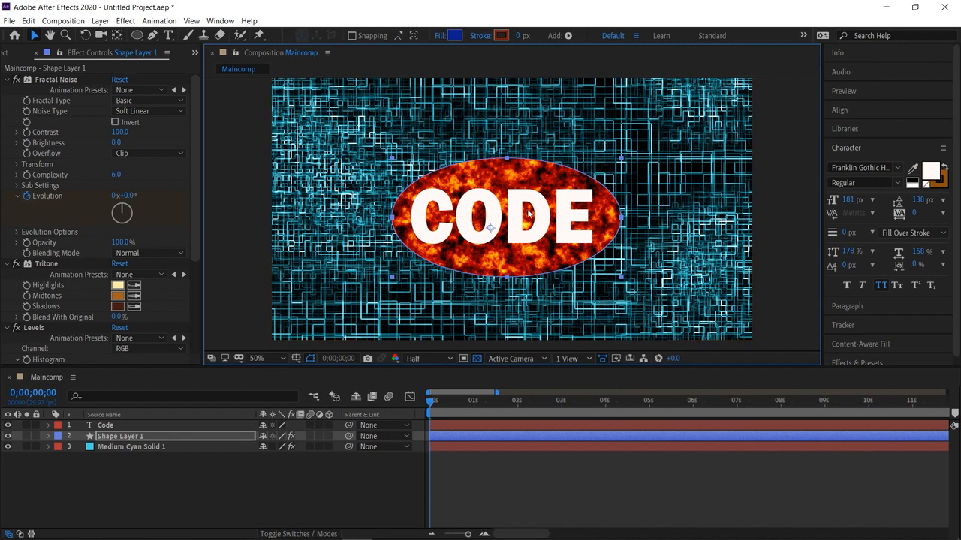
Switch the timeline's name column from source names to layer names and deselect all layers.
{"action": "left_click", "coordinate": [209, 500]}
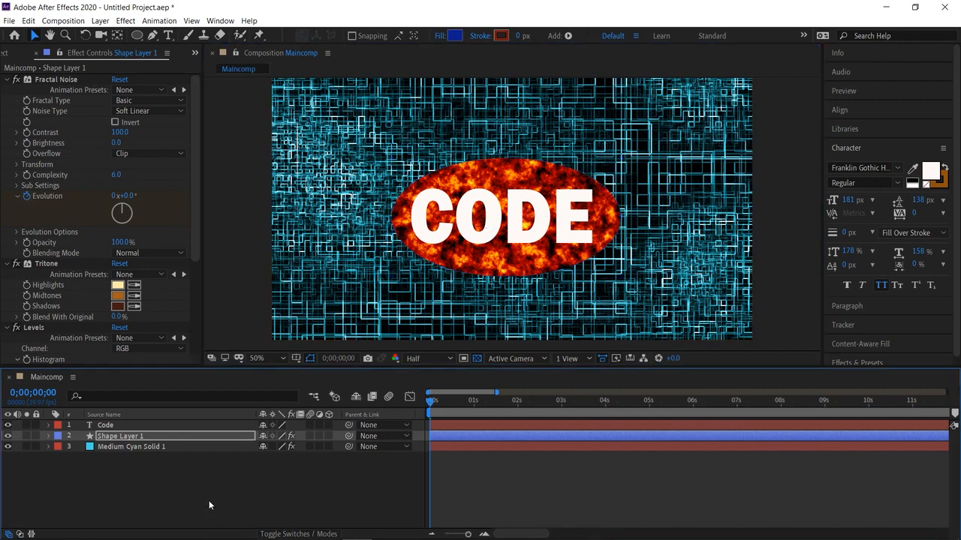
{"action": "left_click", "coordinate": [164, 418]}
{"action": "left_click", "coordinate": [168, 426]}
{"action": "mouse_move", "coordinate": [168, 426]}
{"action": "left_mouse_down"}
{"action": "mouse_move", "coordinate": [162, 460]}
{"action": "mouse_move", "coordinate": [169, 421]}
{"action": "mouse_move", "coordinate": [159, 455]}
{"action": "mouse_move", "coordinate": [161, 430]}
{"action": "left_mouse_up"}
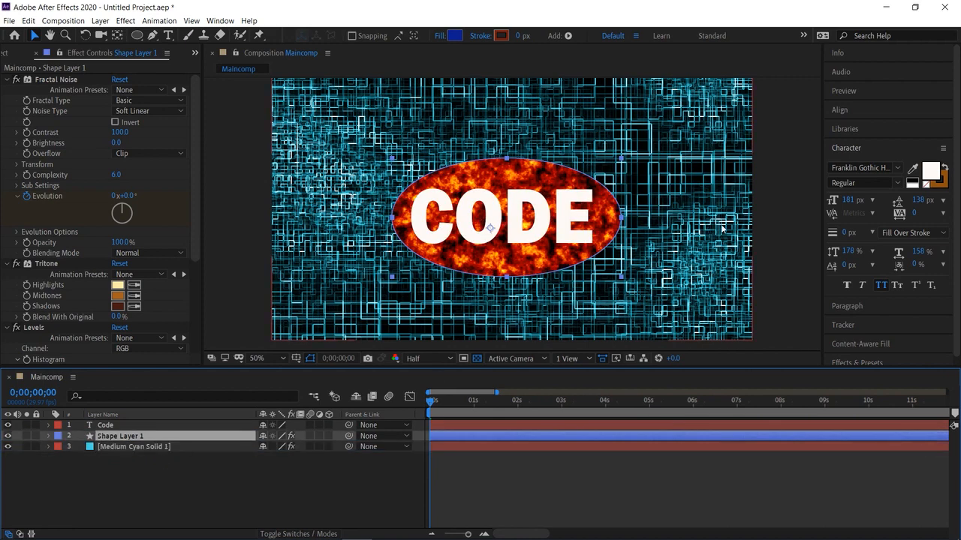
{"action": "left_click", "coordinate": [799, 268]}
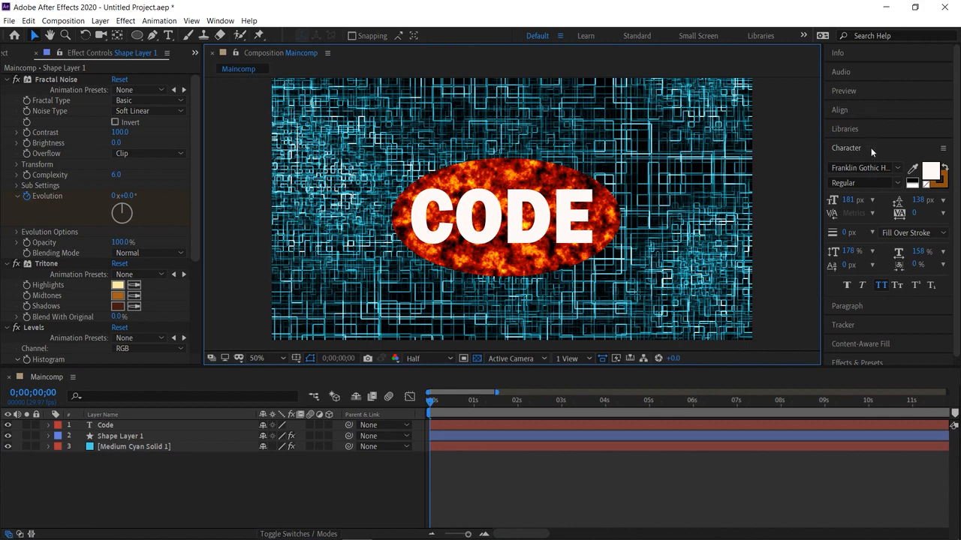
Apply the Algorithm Loop preset from the Mechanical text animation presets to the Code text layer.
{"action": "left_click", "coordinate": [833, 148]}
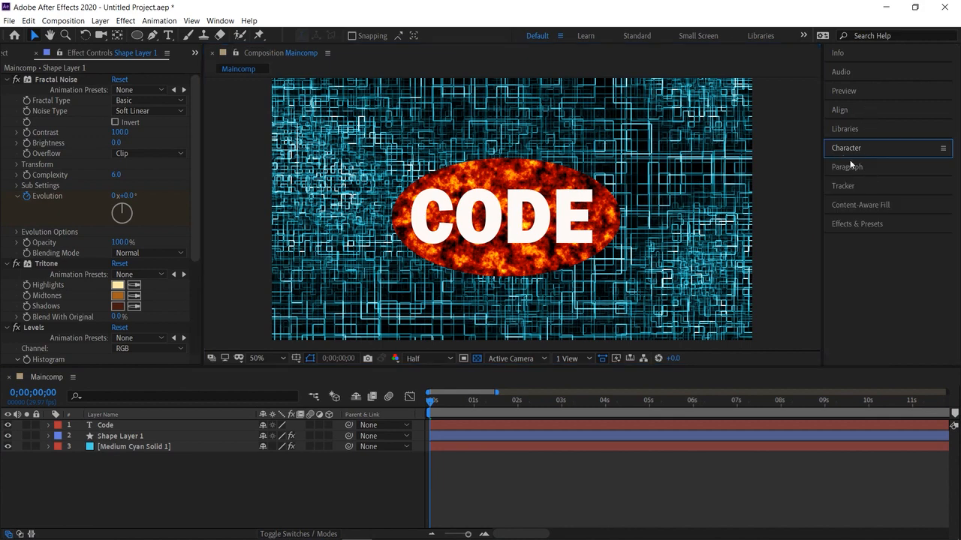
{"action": "left_click", "coordinate": [861, 227]}
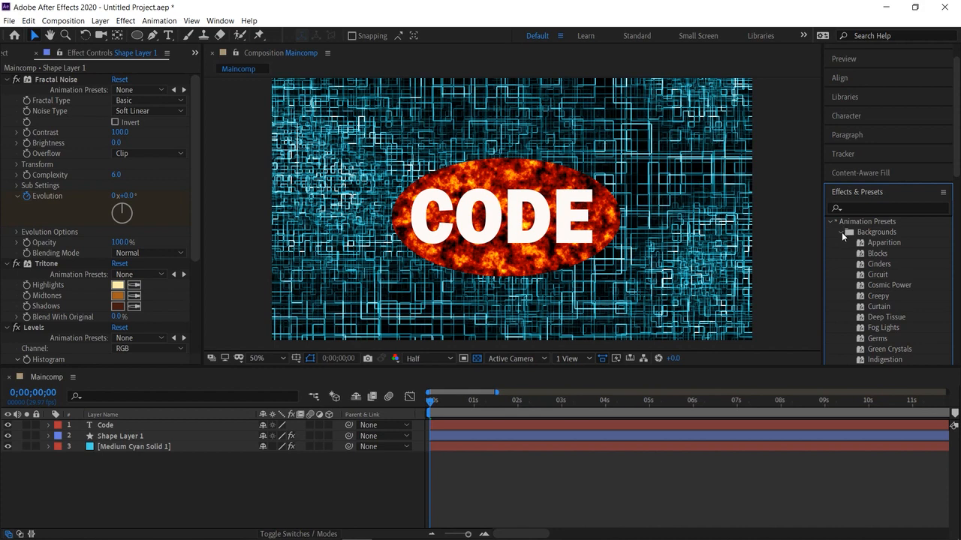
{"action": "left_click", "coordinate": [840, 232]}
{"action": "scroll", "coordinate": [862, 270], "scroll_direction": "down", "scroll_amount": 3}
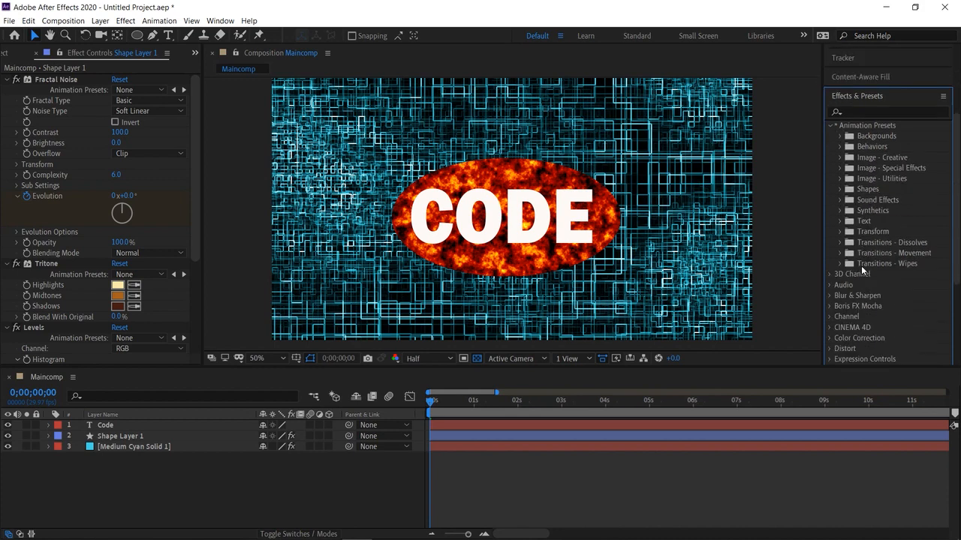
{"action": "left_click", "coordinate": [841, 222]}
{"action": "scroll", "coordinate": [862, 240], "scroll_direction": "down", "scroll_amount": 2}
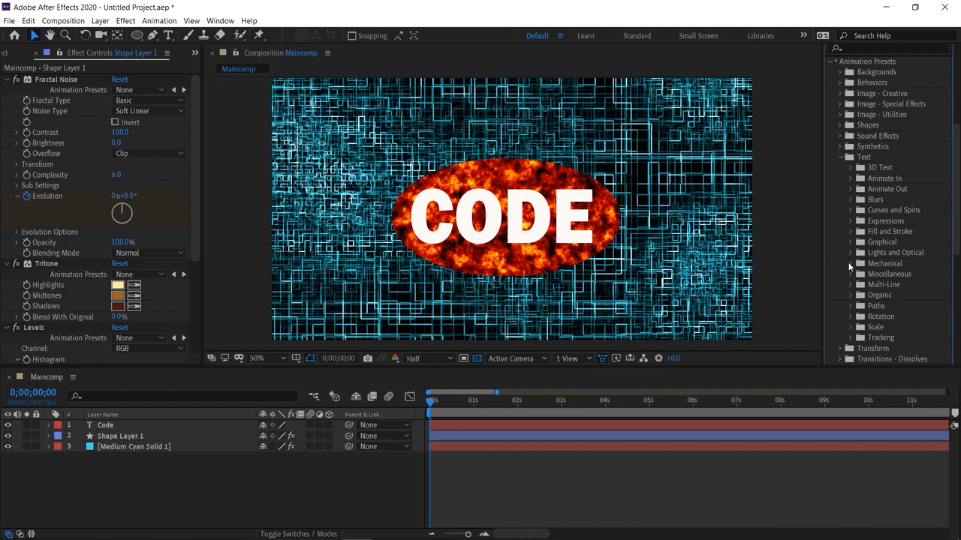
{"action": "left_click", "coordinate": [850, 264]}
{"action": "scroll", "coordinate": [854, 266], "scroll_direction": "down", "scroll_amount": 1}
{"action": "left_click_drag", "start_coordinate": [884, 252], "coordinate": [530, 228]}
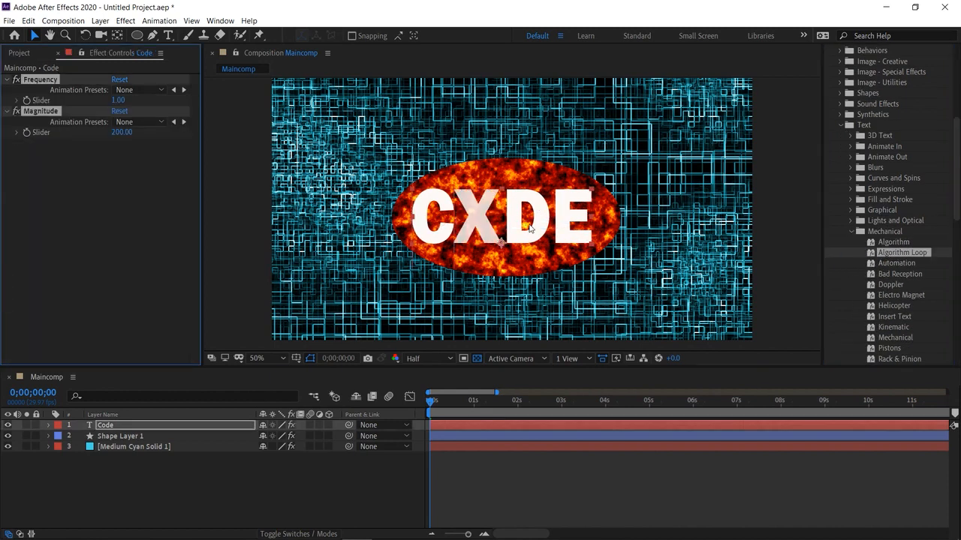
Preview the text animation and return to 0;00;00;00.
{"action": "key", "text": "space"}
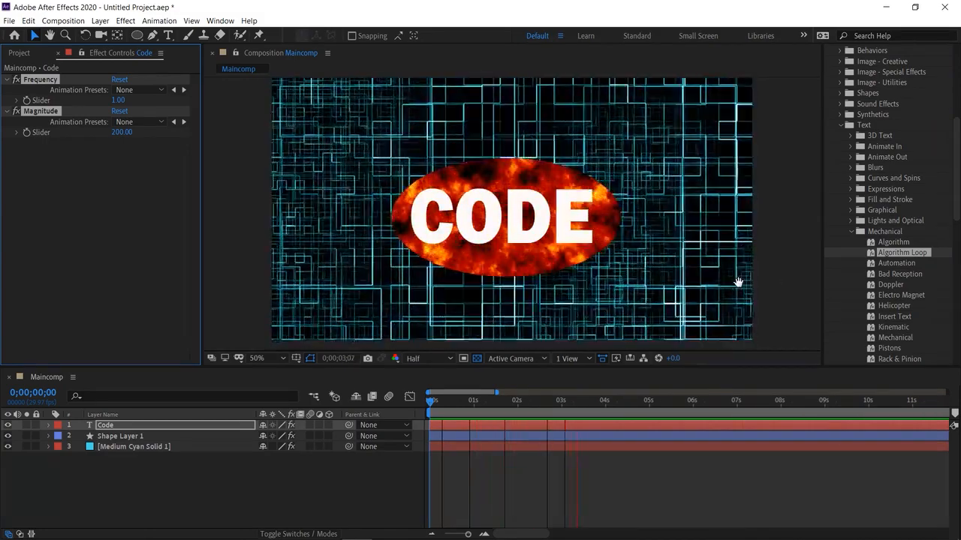
{"action": "key", "text": "space"}
{"action": "left_click_drag", "start_coordinate": [566, 400], "coordinate": [362, 396]}
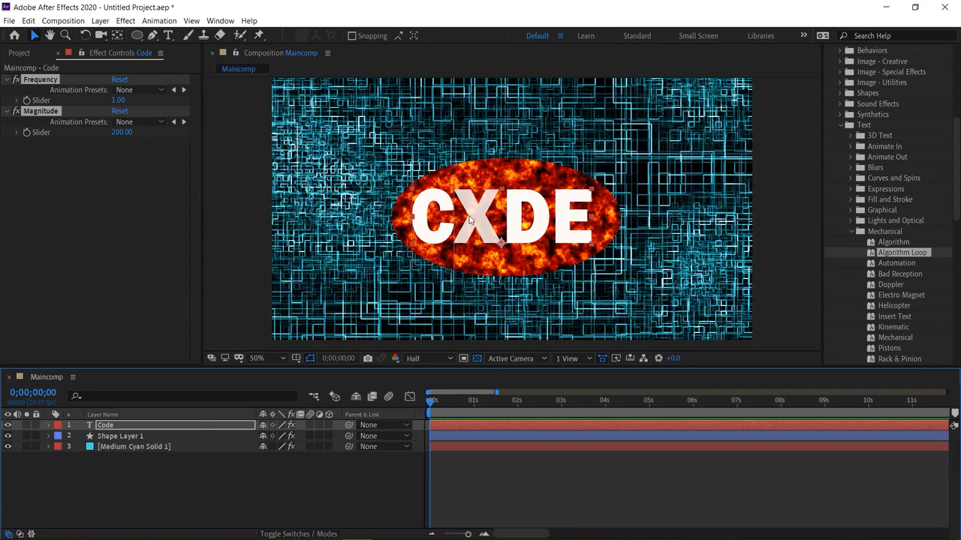
Enlarge the magma ellipse and reposition it so it surrounds the text with a wider margin.
{"action": "left_click", "coordinate": [491, 166]}
{"action": "left_click_drag", "start_coordinate": [391, 158], "coordinate": [368, 141]}
{"action": "left_click_drag", "start_coordinate": [457, 160], "coordinate": [447, 163]}
Play the composition, return to the start, and replay it up to 0;00;04;24.
{"action": "key", "text": "space"}
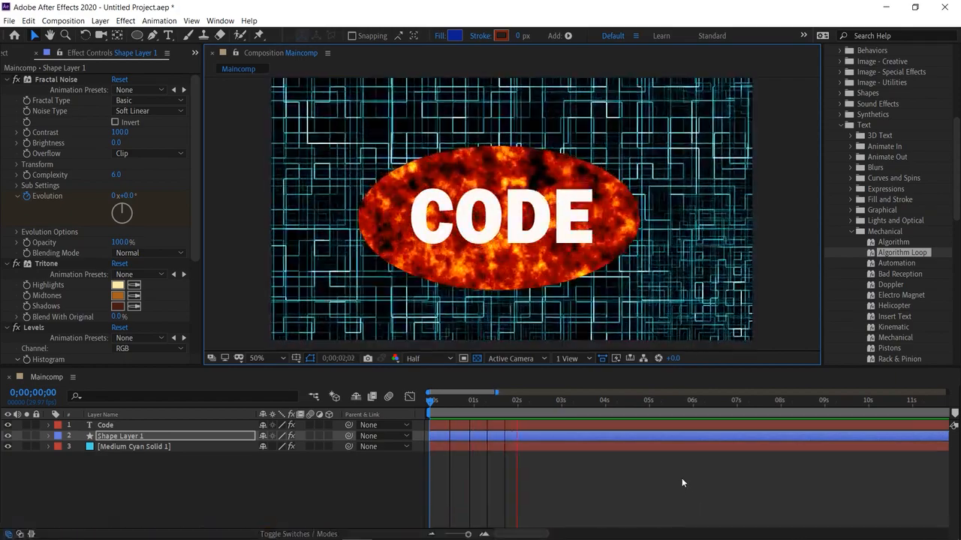
{"action": "left_click_drag", "start_coordinate": [564, 403], "coordinate": [380, 385]}
{"action": "key", "text": "space"}
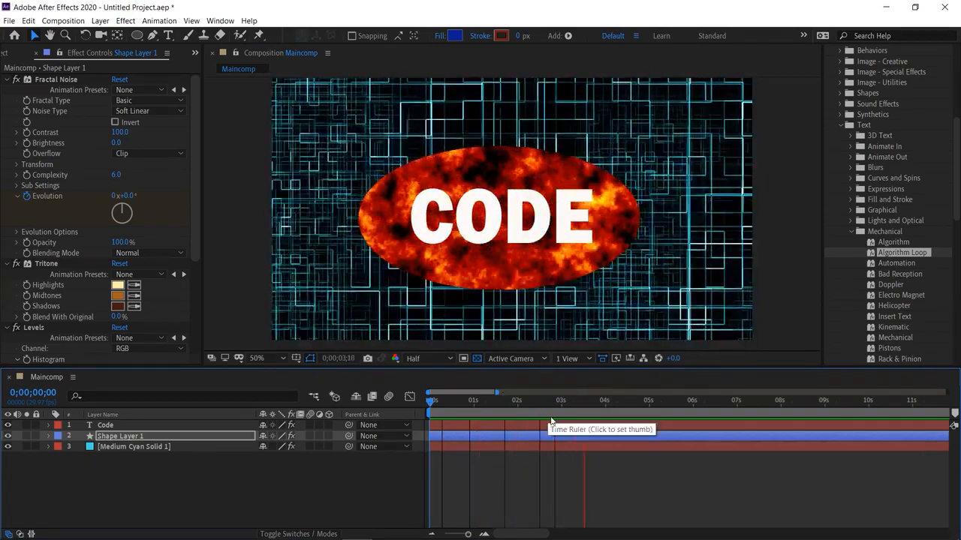
{"action": "key", "text": "space"}
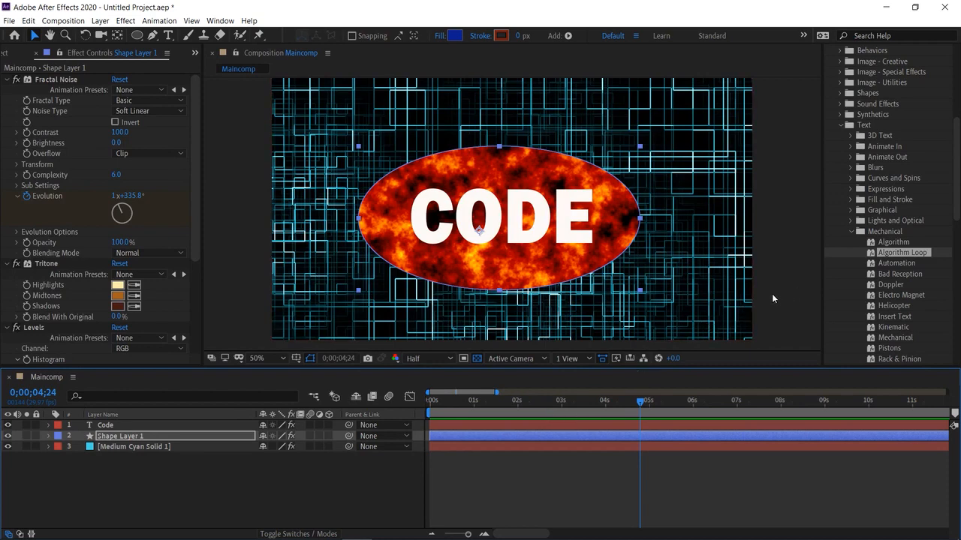
Show the project's item list and shorten the composition's work area to end at about 5 seconds.
{"action": "left_click", "coordinate": [36, 53]}
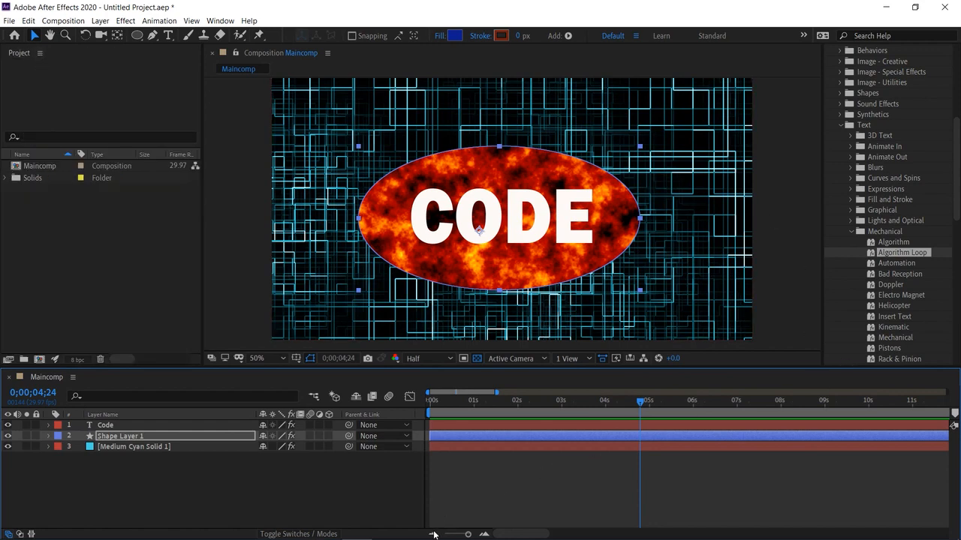
{"action": "left_click", "coordinate": [433, 534]}
{"action": "left_click", "coordinate": [432, 535]}
{"action": "left_click", "coordinate": [432, 534]}
{"action": "left_click", "coordinate": [433, 535]}
{"action": "left_click", "coordinate": [433, 535]}
{"action": "left_click_drag", "start_coordinate": [953, 412], "coordinate": [460, 418]}
{"action": "left_click", "coordinate": [483, 535]}
{"action": "left_click", "coordinate": [483, 535]}
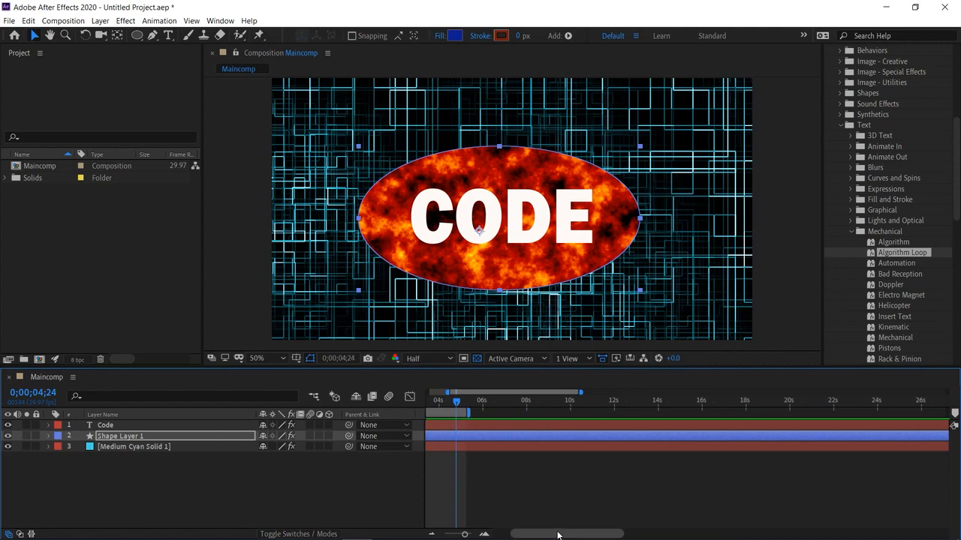
{"action": "left_click_drag", "start_coordinate": [558, 534], "coordinate": [534, 535]}
Move the current time to 0;00;05;03, select the Code layer, and extend the work area's end to about 8 seconds.
{"action": "left_click_drag", "start_coordinate": [512, 403], "coordinate": [543, 445]}
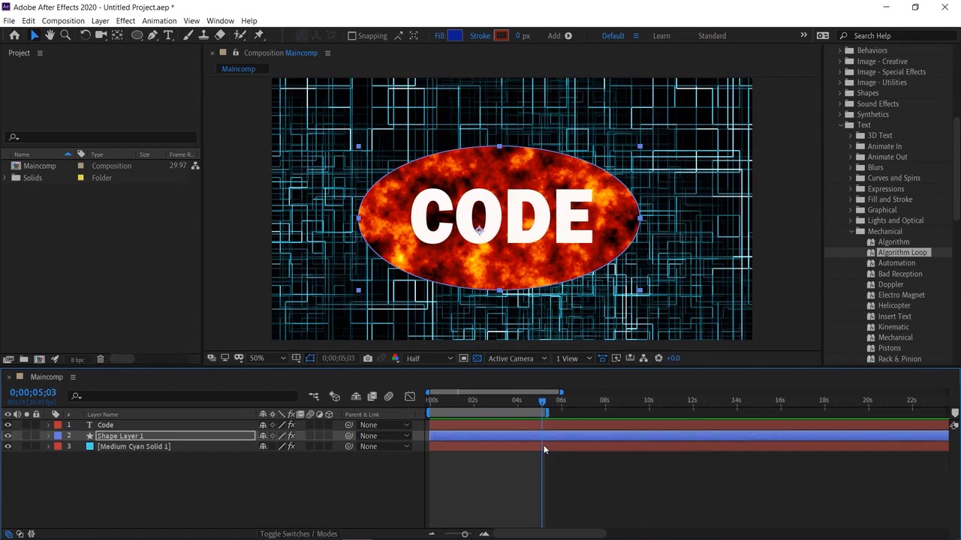
{"action": "left_click", "coordinate": [549, 425]}
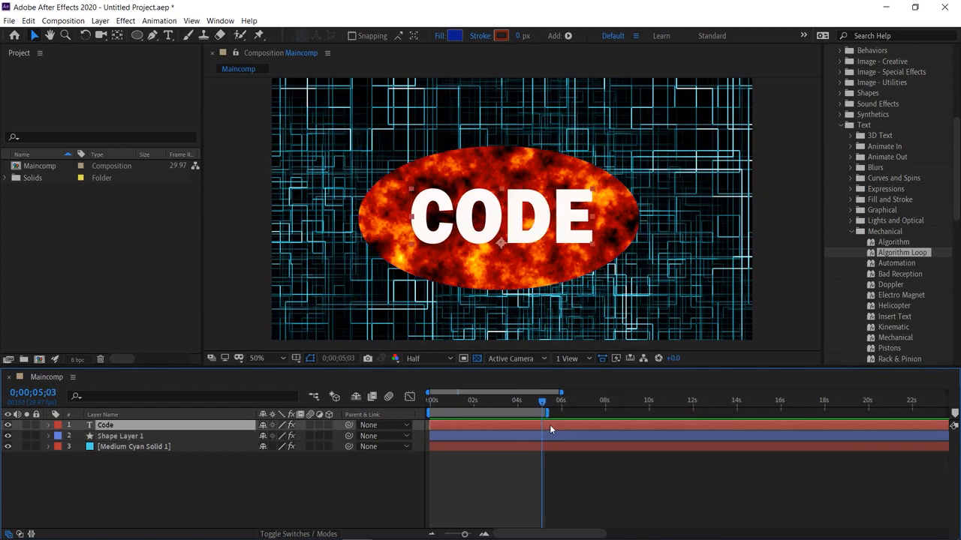
{"action": "left_click_drag", "start_coordinate": [549, 425], "coordinate": [509, 426]}
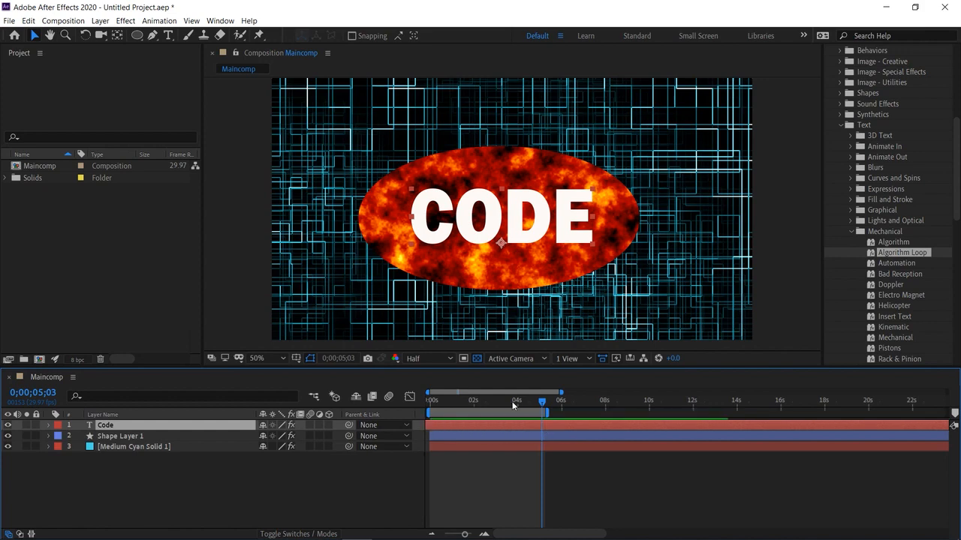
{"action": "left_click_drag", "start_coordinate": [546, 411], "coordinate": [606, 415]}
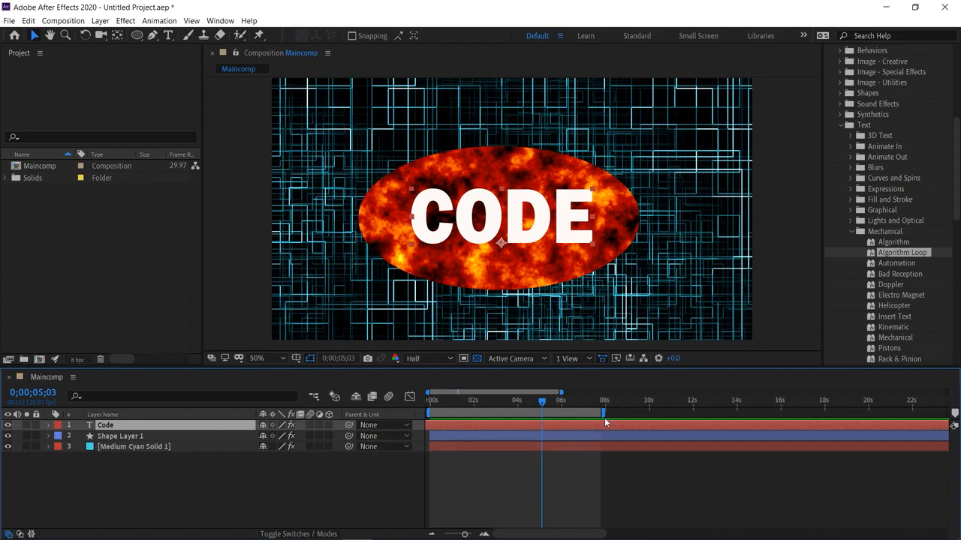
Play the animation from the start through the 8-second work area, and replay it with no layer selected.
{"action": "left_click_drag", "start_coordinate": [542, 409], "coordinate": [413, 404]}
{"action": "key", "text": "space"}
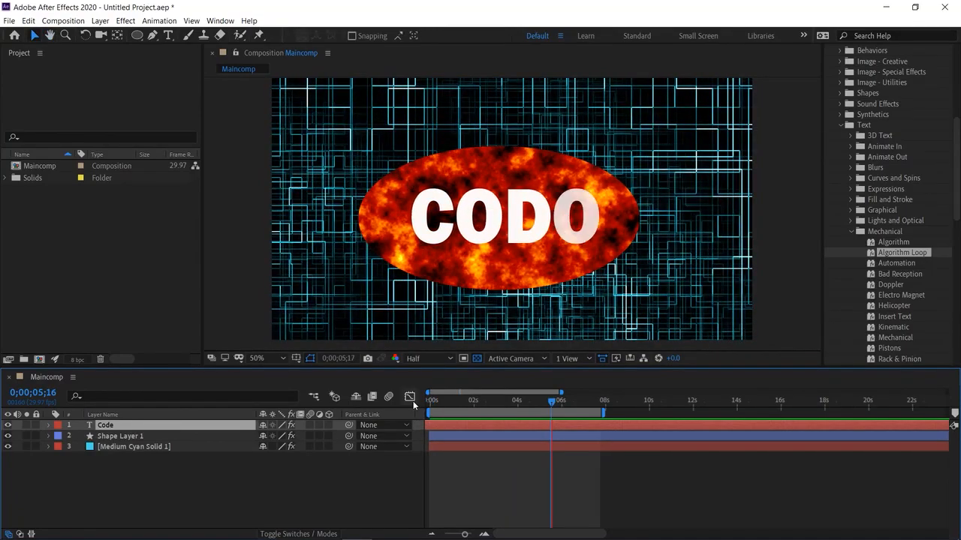
{"action": "key", "text": "space"}
{"action": "left_click", "coordinate": [790, 250]}
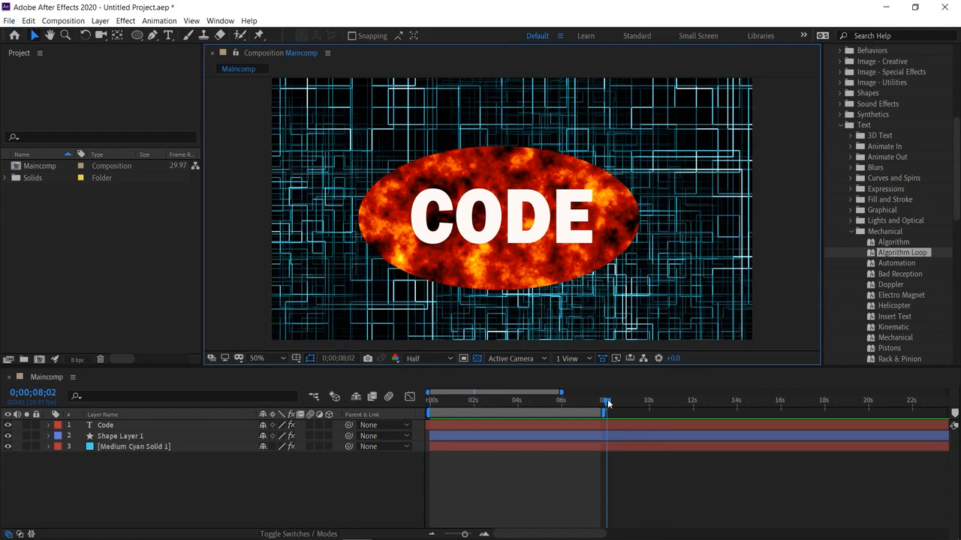
{"action": "left_click_drag", "start_coordinate": [607, 403], "coordinate": [395, 401]}
{"action": "key", "text": "space"}
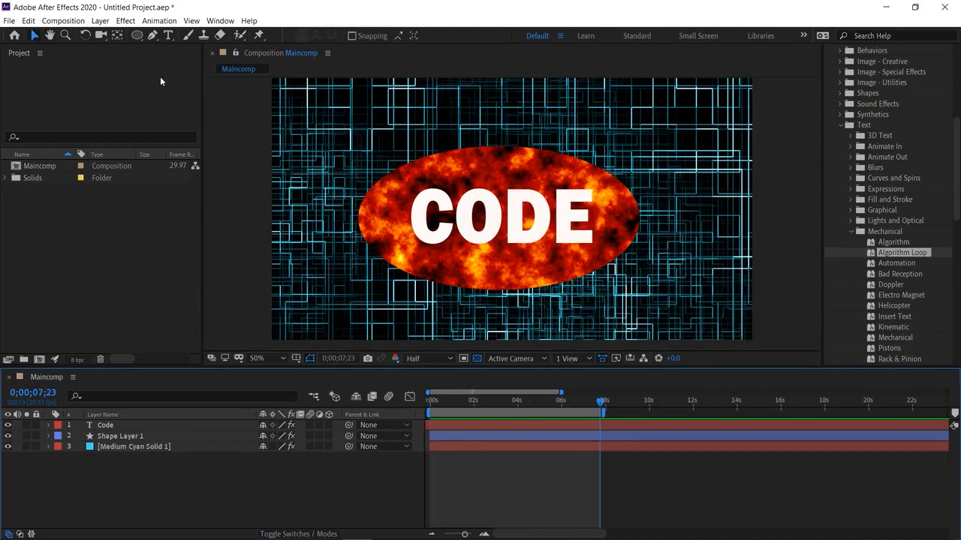
Add the Maincomp composition to the Render Queue.
{"action": "left_click", "coordinate": [9, 21]}
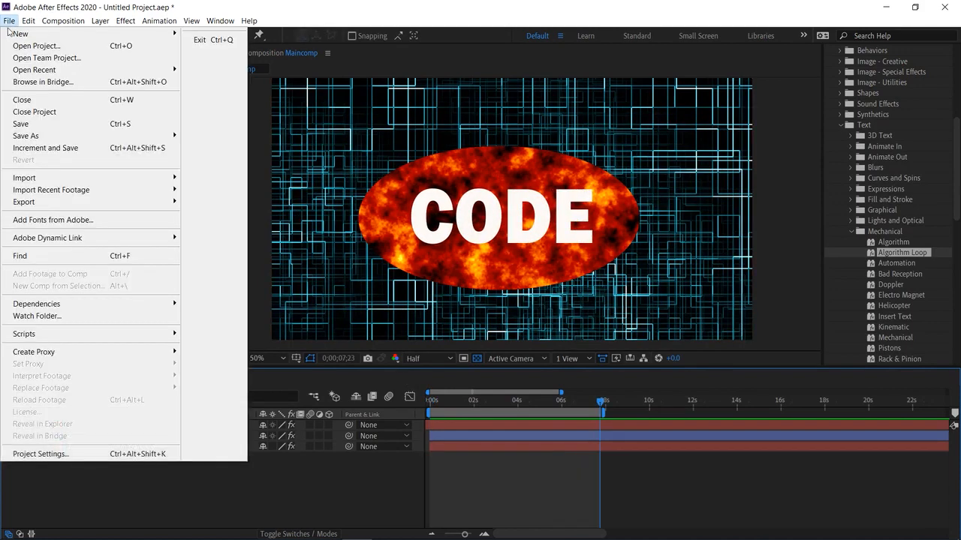
{"action": "mouse_move", "coordinate": [99, 202]}
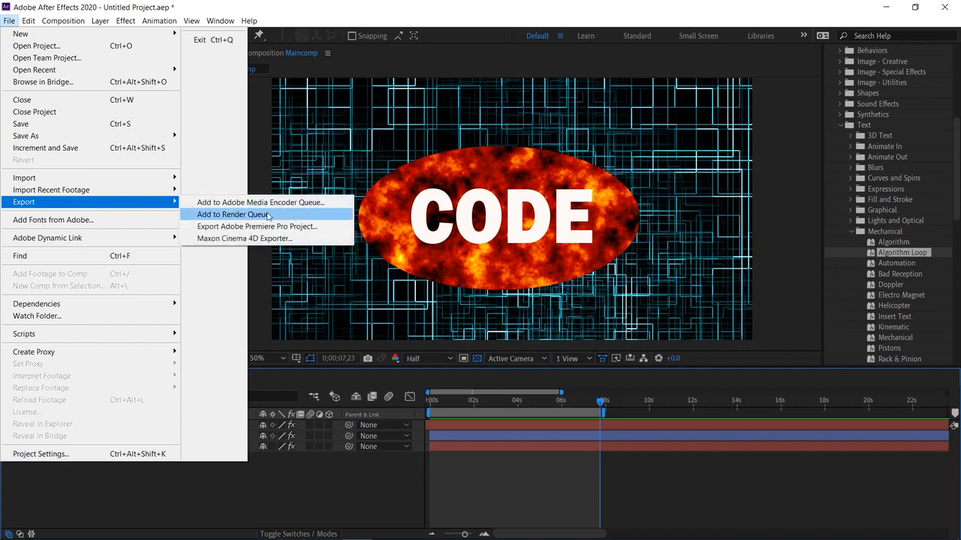
{"action": "left_click", "coordinate": [233, 215]}
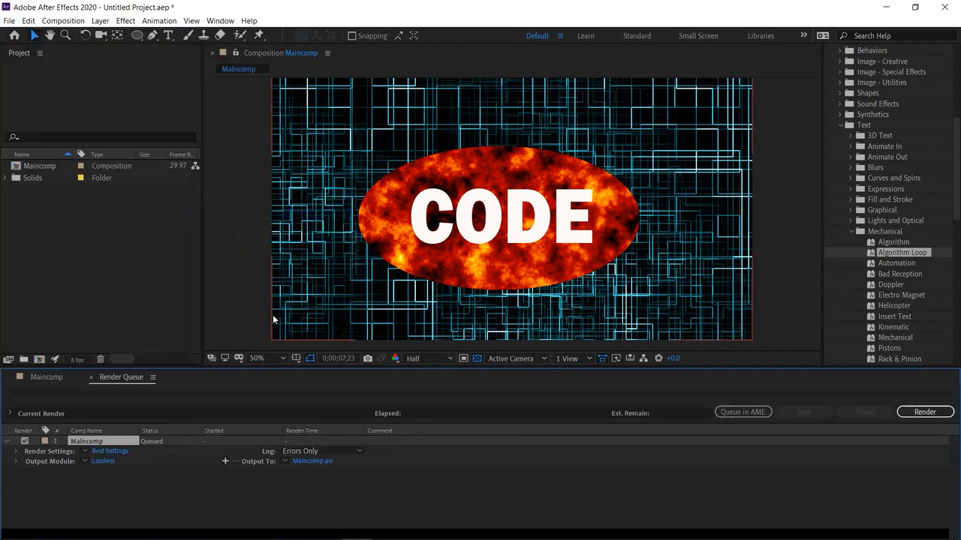
Review the output module templates and the output file destination for the queued Maincomp, leaving both as they are.
{"action": "left_click", "coordinate": [85, 461]}
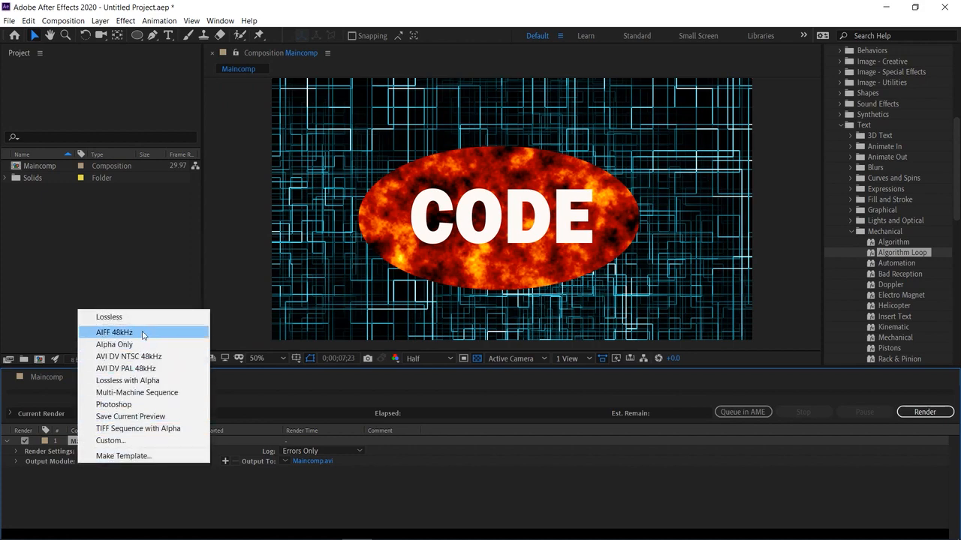
{"action": "left_click", "coordinate": [117, 483]}
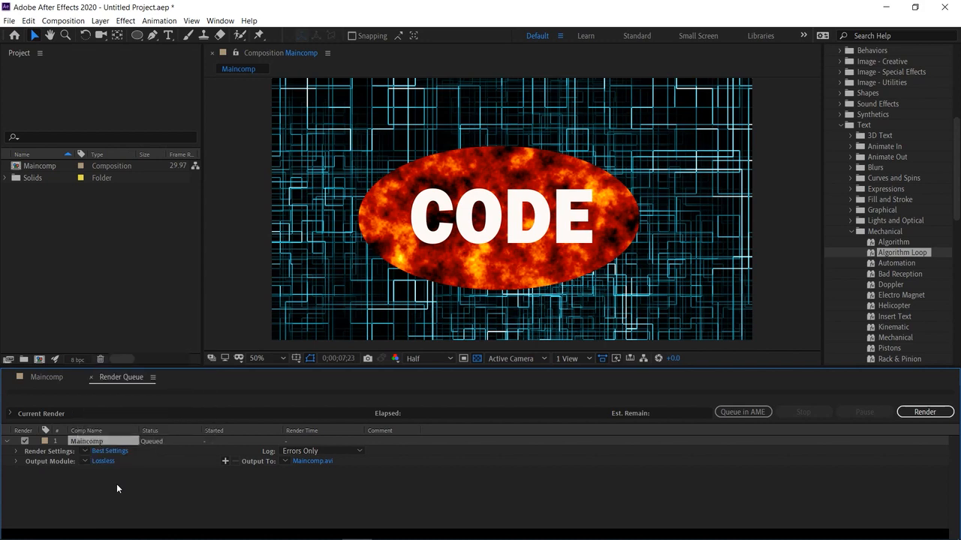
{"action": "left_click", "coordinate": [308, 461]}
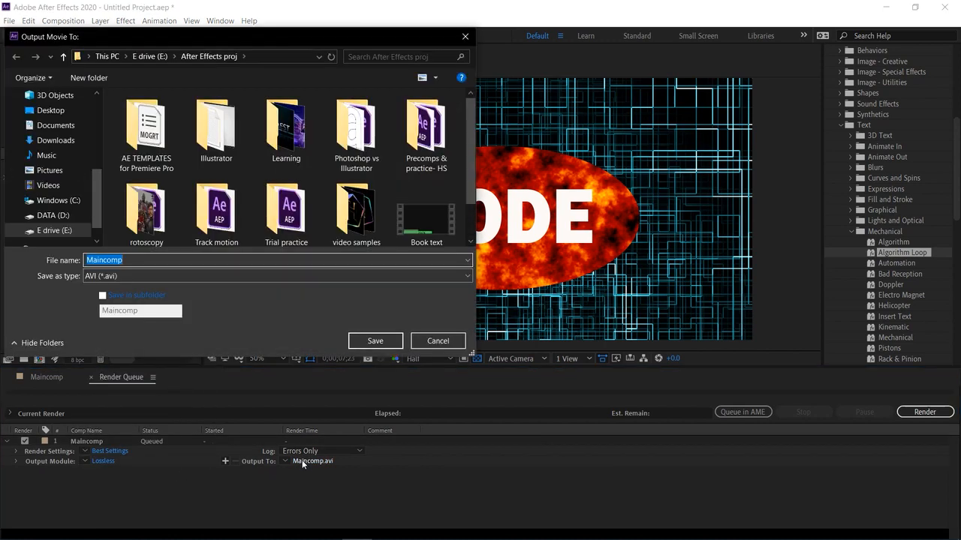
{"action": "left_click", "coordinate": [466, 36]}
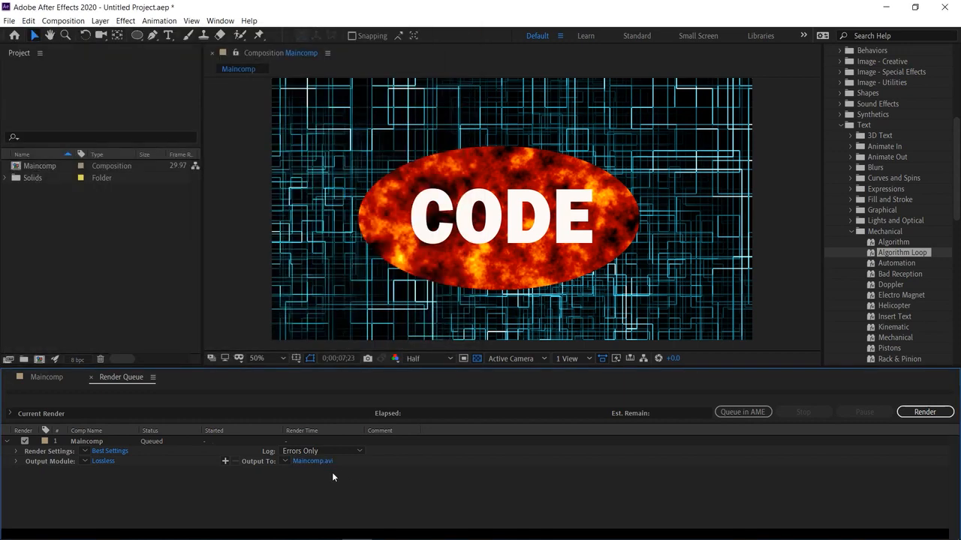
Check the time span options in the custom render settings without changing them, and render the queued Maincomp.
{"action": "left_click", "coordinate": [84, 451]}
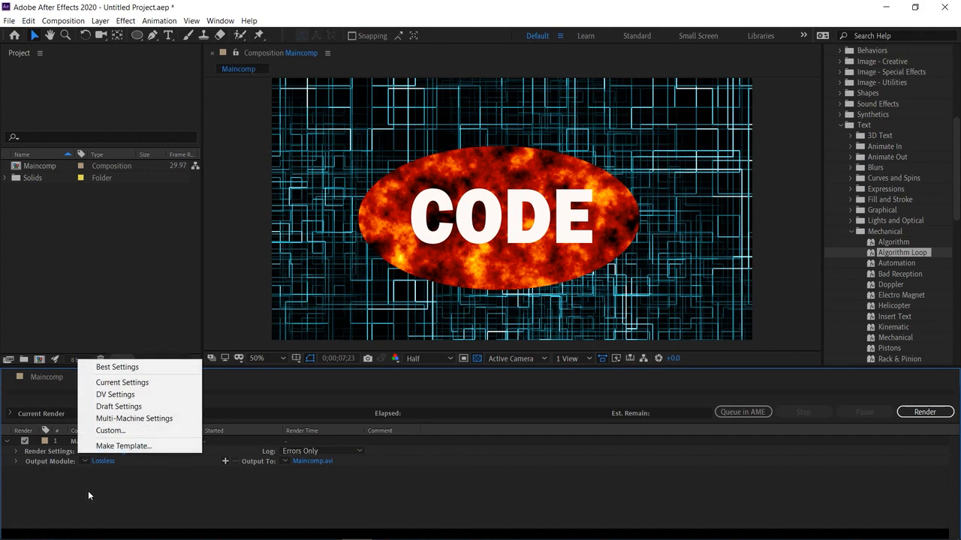
{"action": "left_click", "coordinate": [109, 430]}
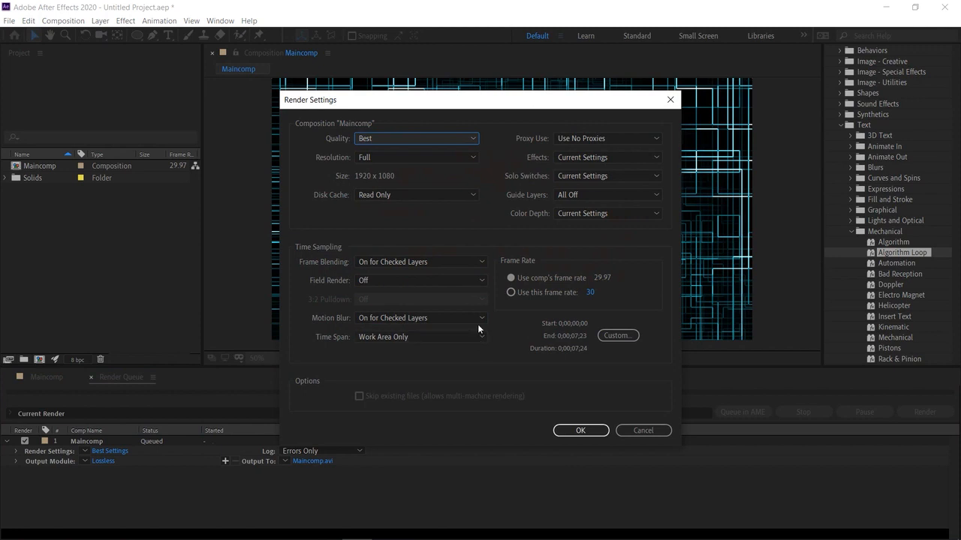
{"action": "left_click", "coordinate": [474, 256]}
{"action": "left_click", "coordinate": [474, 256]}
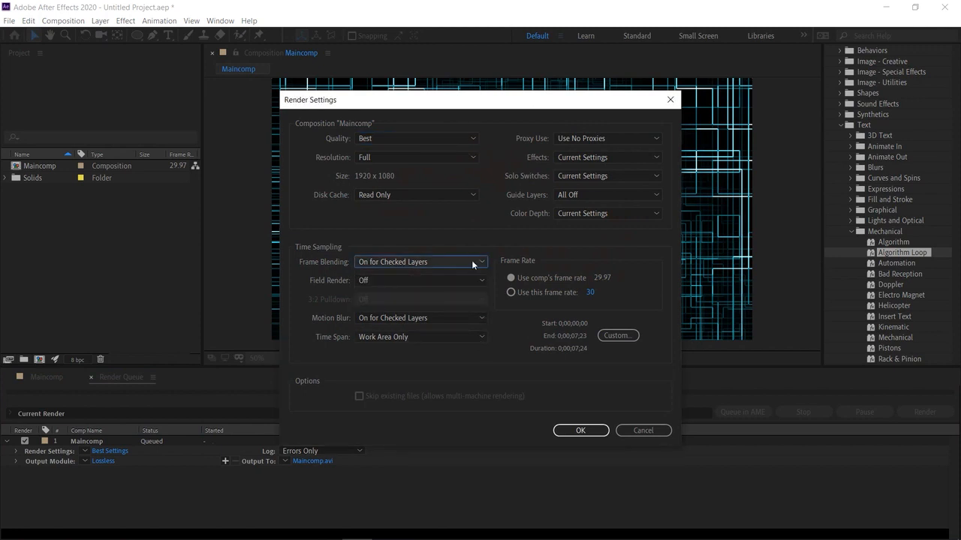
{"action": "left_click", "coordinate": [451, 340]}
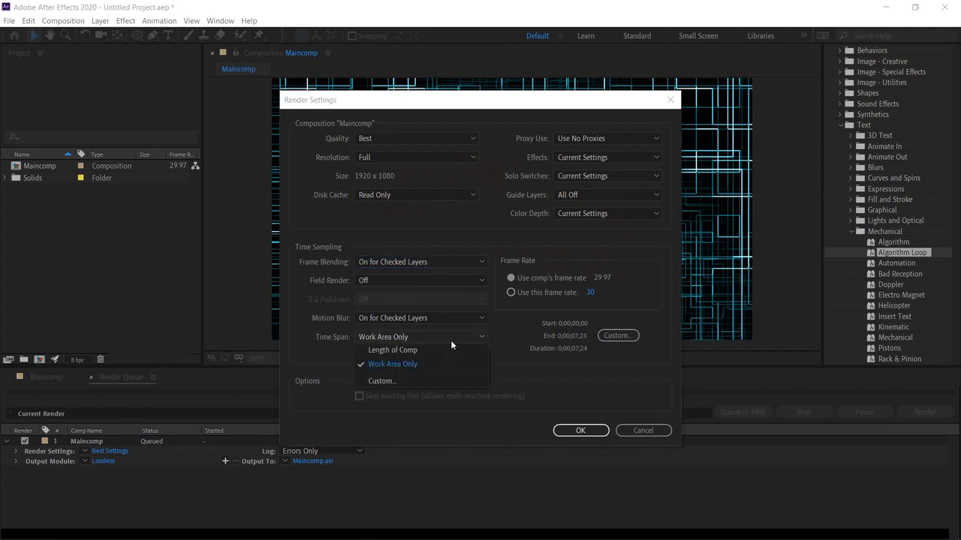
{"action": "left_click", "coordinate": [451, 342]}
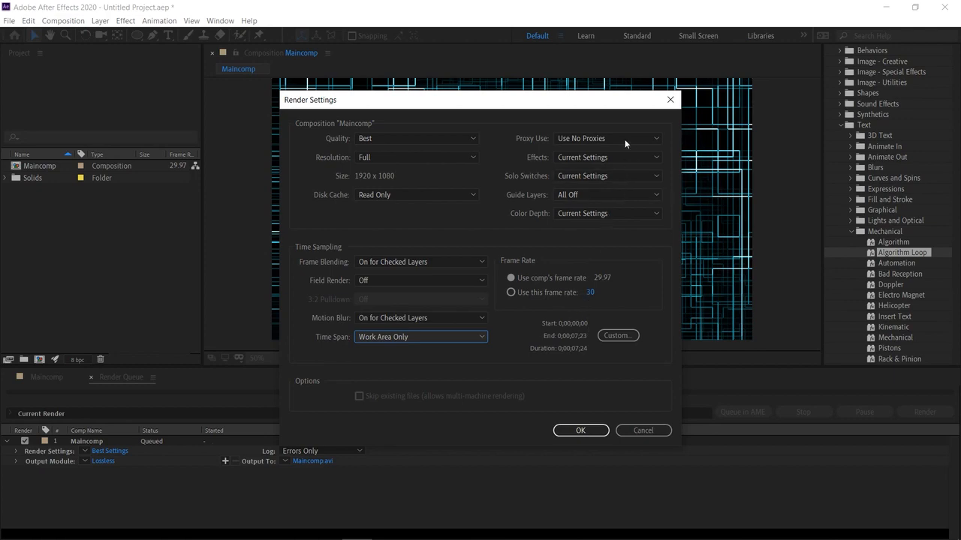
{"action": "left_click", "coordinate": [665, 99]}
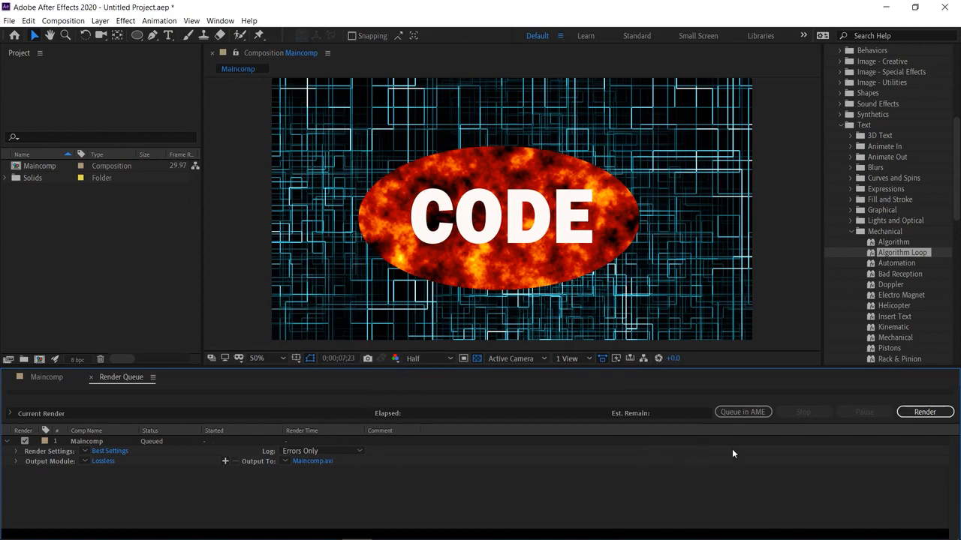
{"action": "left_click", "coordinate": [918, 417]}
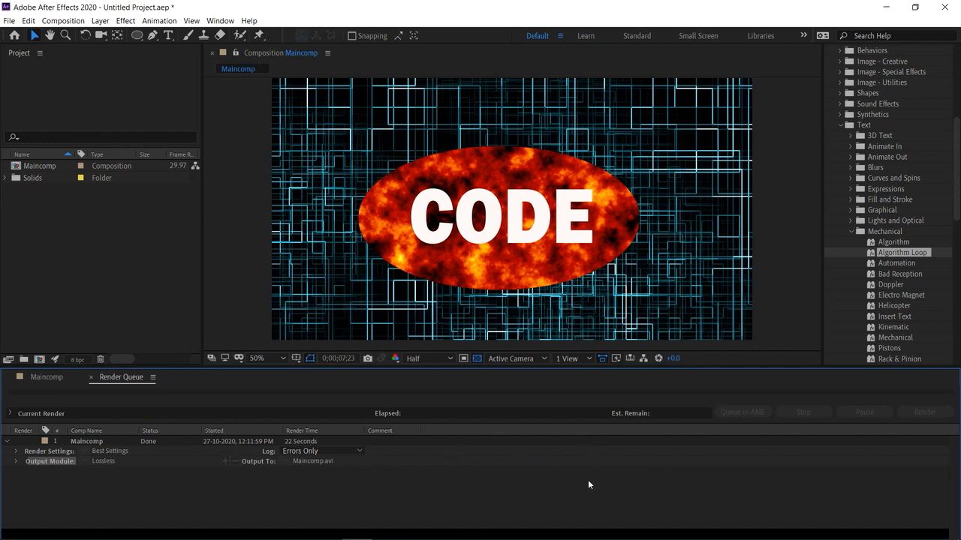
Return to the Maincomp composition and collapse the Animation Presets folder.
{"action": "left_click", "coordinate": [778, 252]}
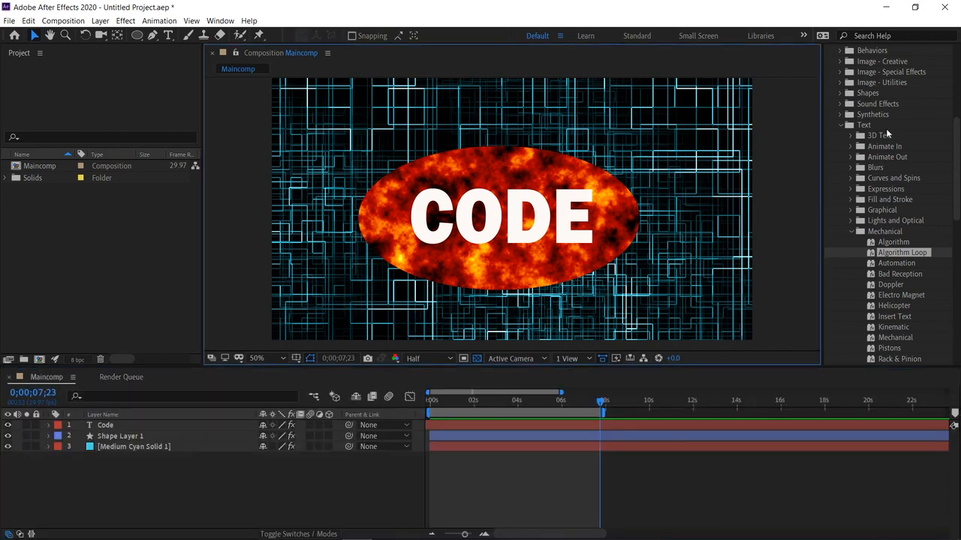
{"action": "scroll", "coordinate": [863, 139], "scroll_direction": "up", "scroll_amount": 3}
{"action": "left_click", "coordinate": [831, 126]}
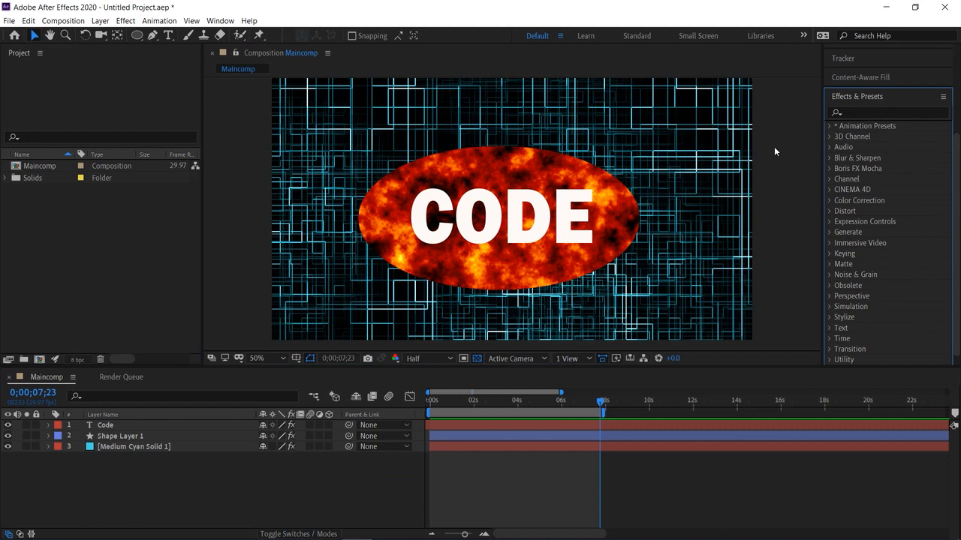
{"action": "left_click", "coordinate": [49, 282]}
{"action": "left_click", "coordinate": [9, 21]}
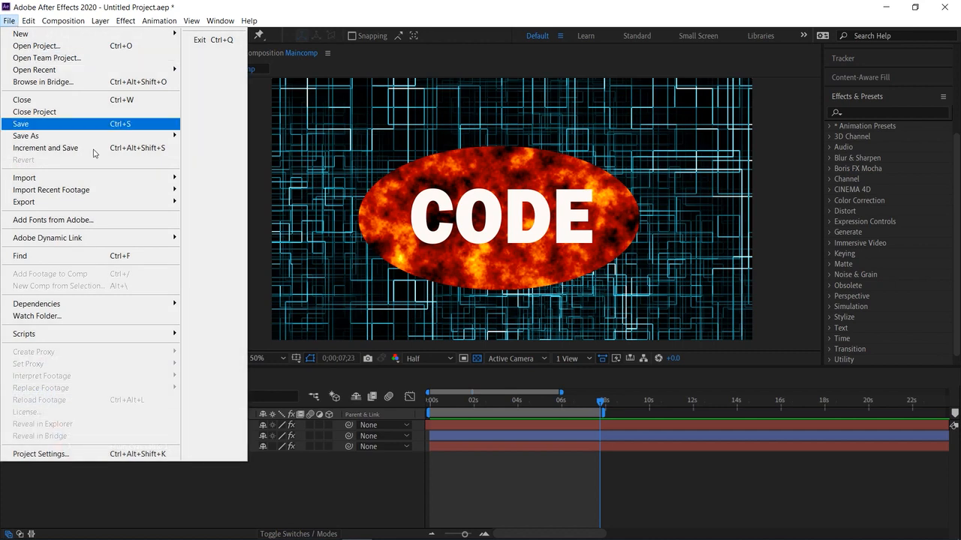
{"action": "mouse_move", "coordinate": [112, 202]}
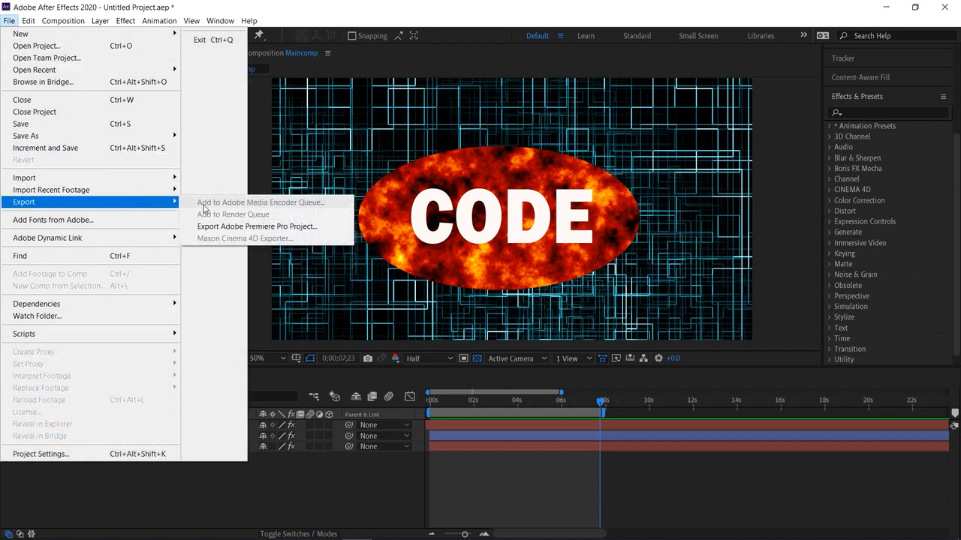
{"action": "left_click", "coordinate": [301, 482]}
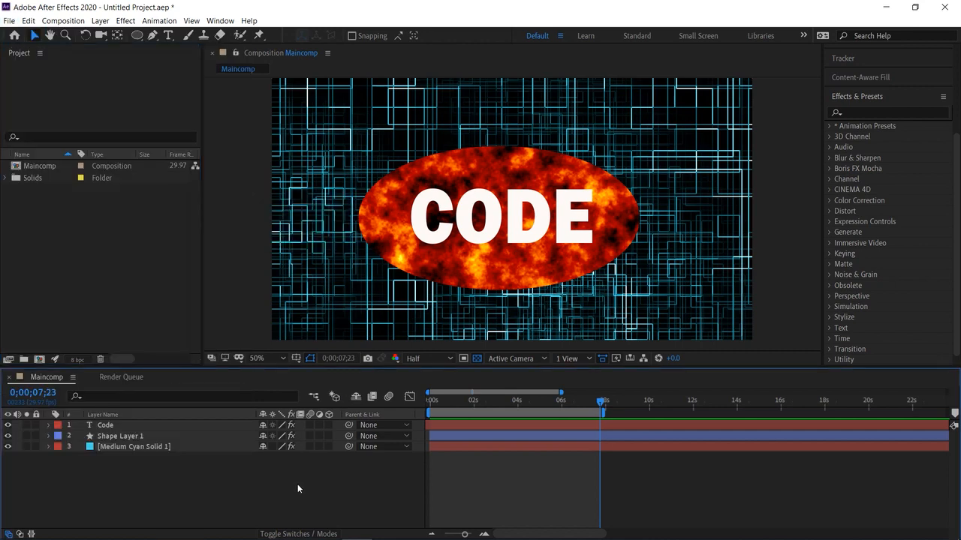
Make the Maincomp composition active and export it to the Adobe Media Encoder queue.
{"action": "left_click", "coordinate": [212, 255]}
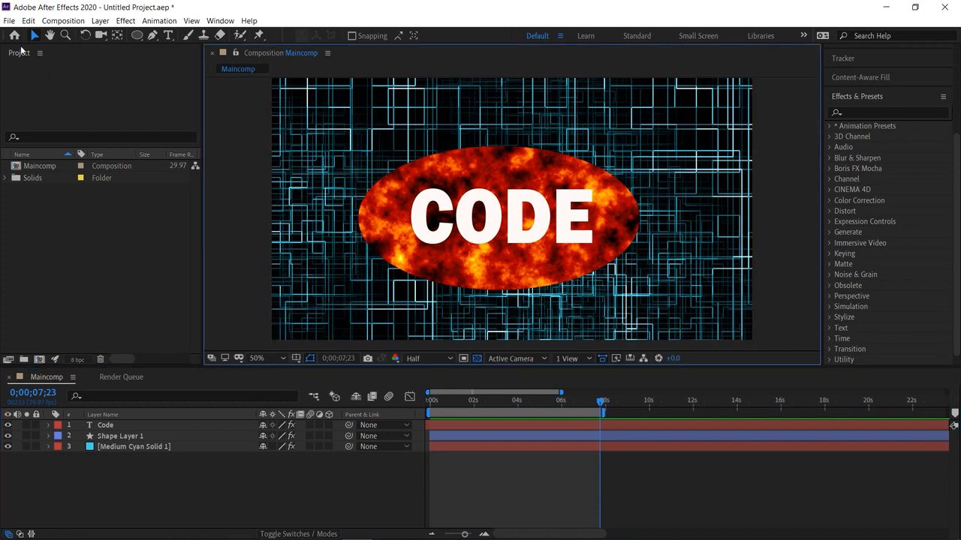
{"action": "left_click", "coordinate": [10, 20]}
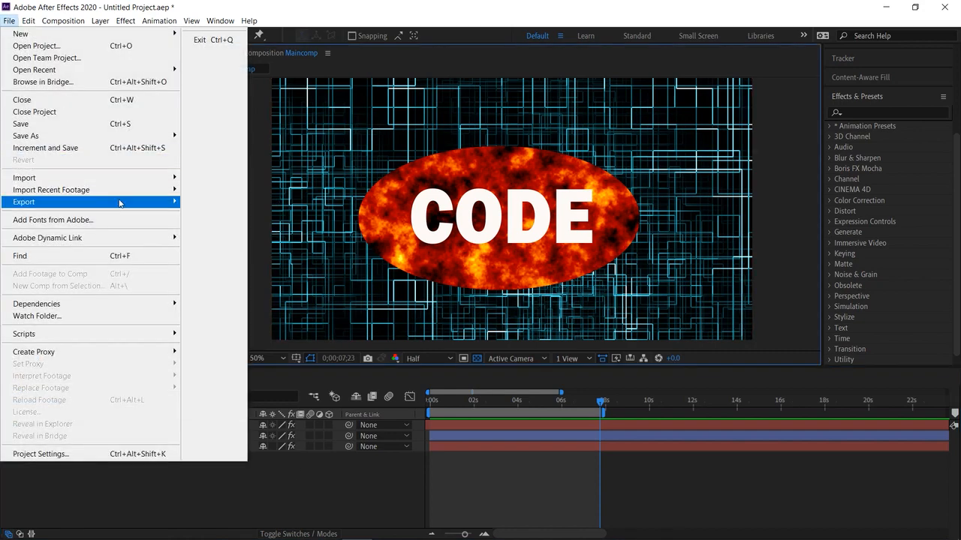
{"action": "mouse_move", "coordinate": [119, 204]}
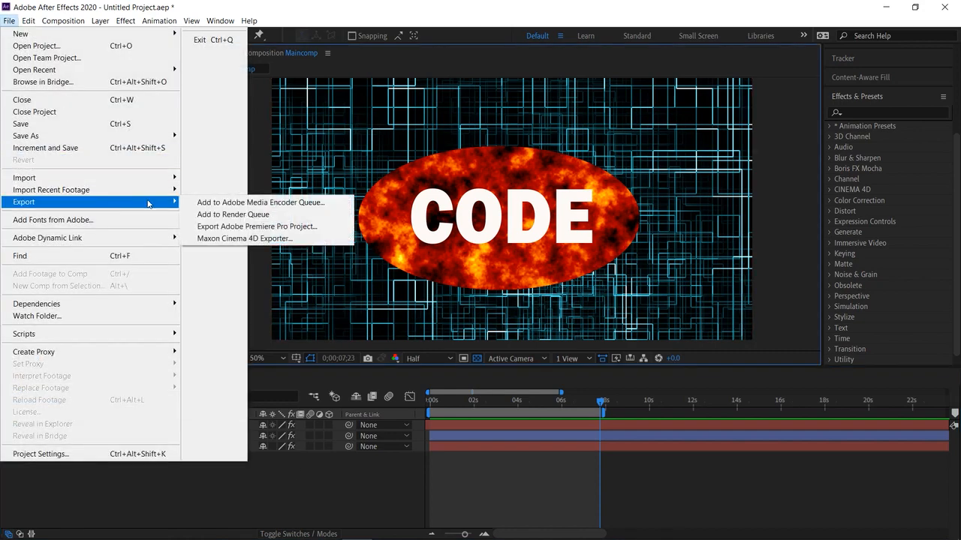
{"action": "left_click", "coordinate": [225, 202]}
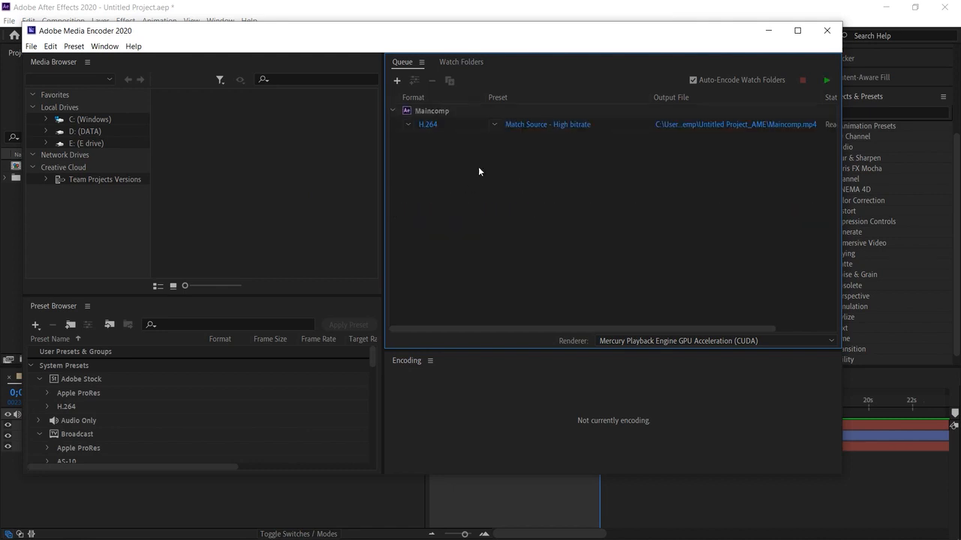
Try the Animated GIF format for the queued Maincomp, switch back to H.264, and look through the available formats.
{"action": "left_click", "coordinate": [407, 125]}
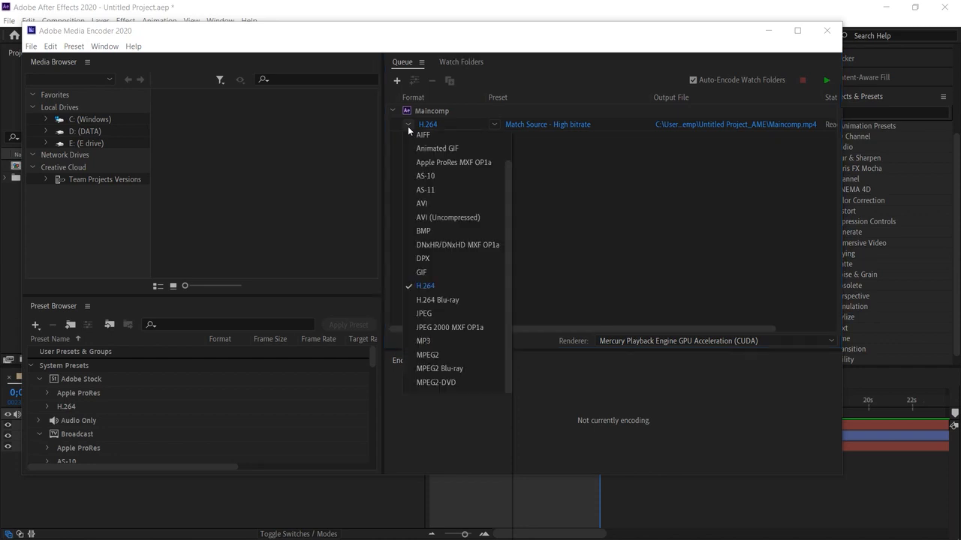
{"action": "left_click", "coordinate": [418, 151]}
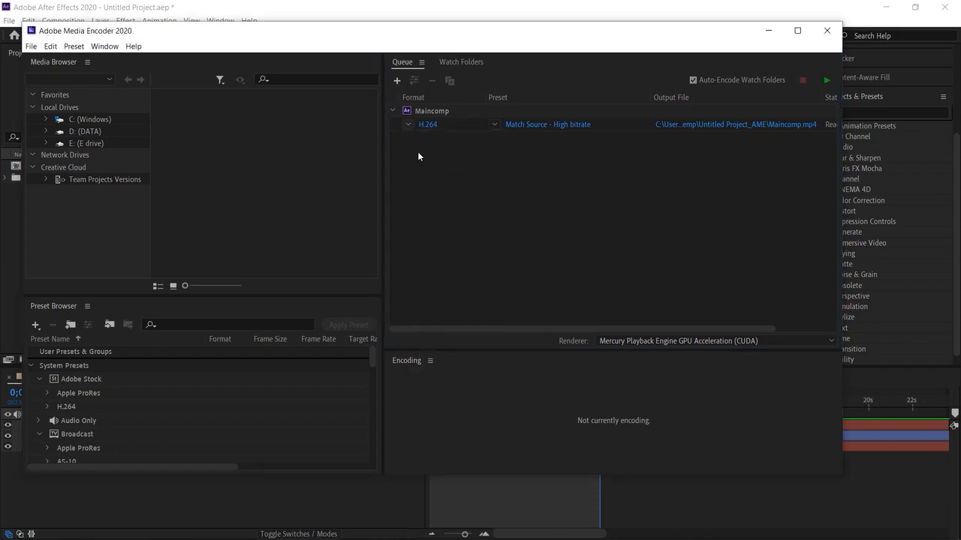
{"action": "left_click", "coordinate": [407, 125]}
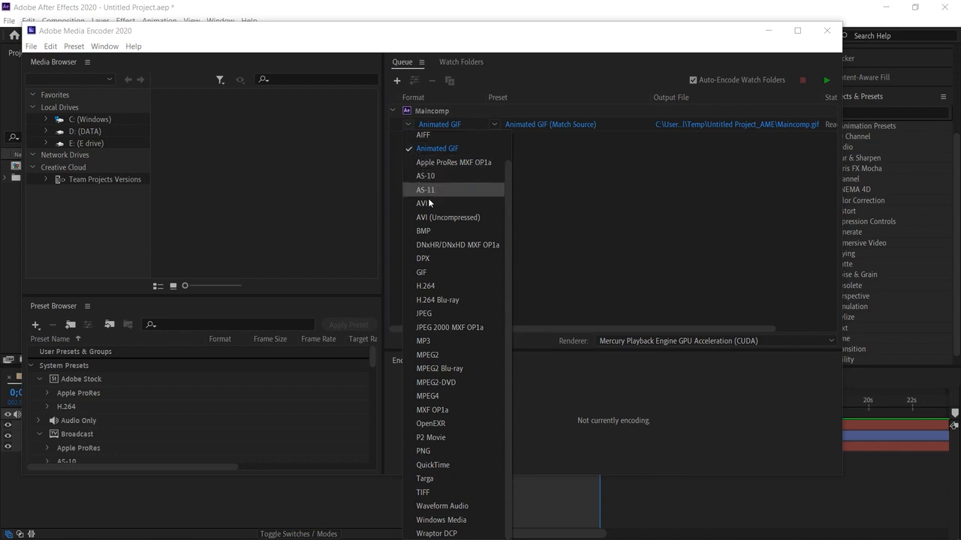
{"action": "left_click", "coordinate": [438, 288]}
{"action": "left_click", "coordinate": [406, 125]}
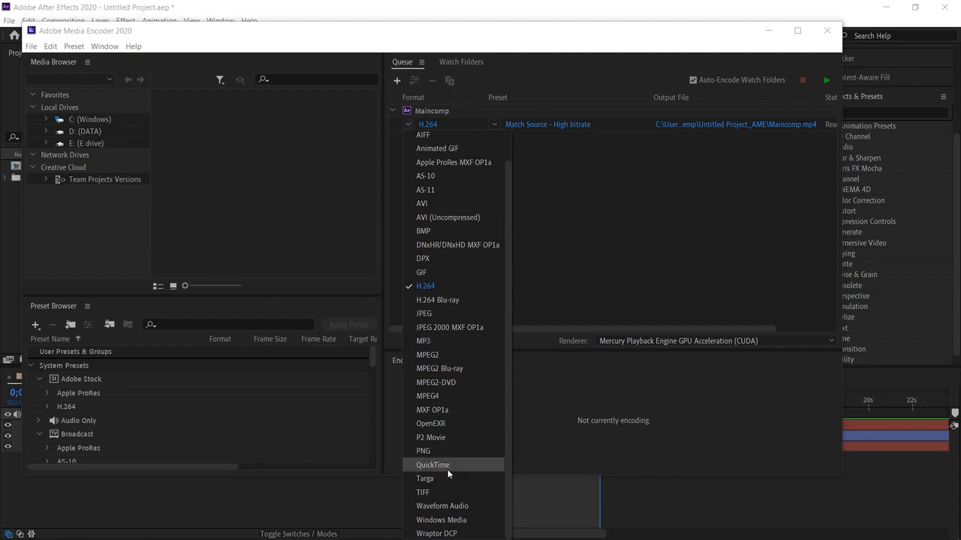
{"action": "left_click", "coordinate": [580, 271]}
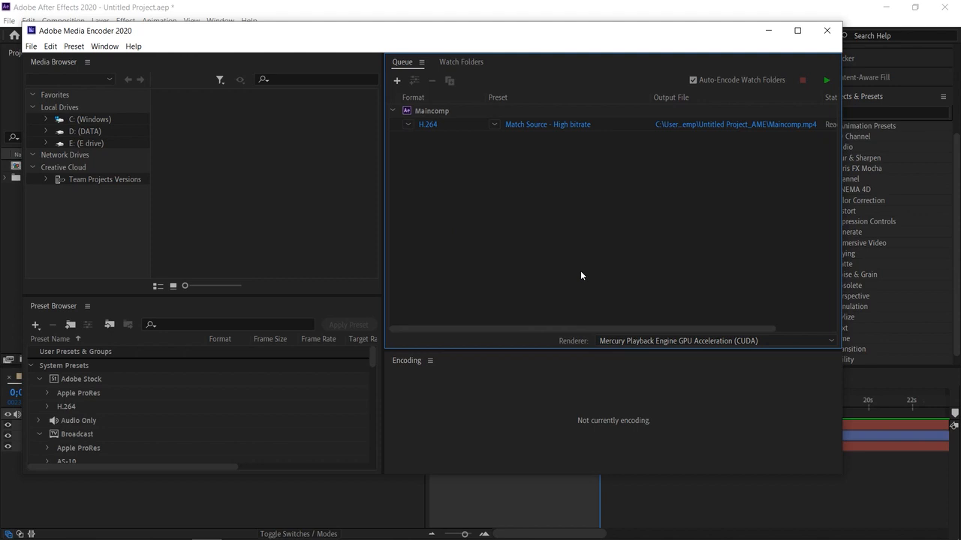
Check the output file's save location, start encoding the queue, and view the renderer options without changing them.
{"action": "left_click", "coordinate": [725, 125]}
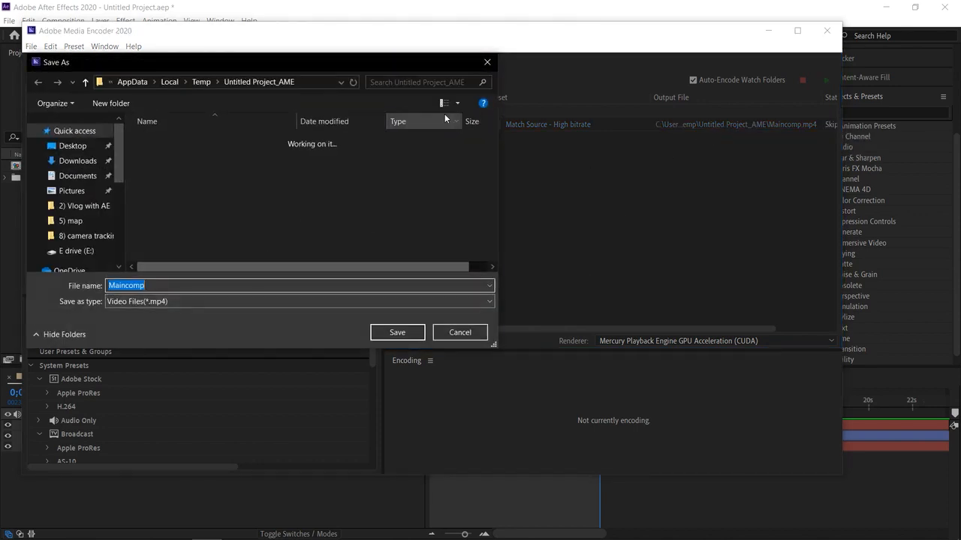
{"action": "left_click", "coordinate": [488, 63]}
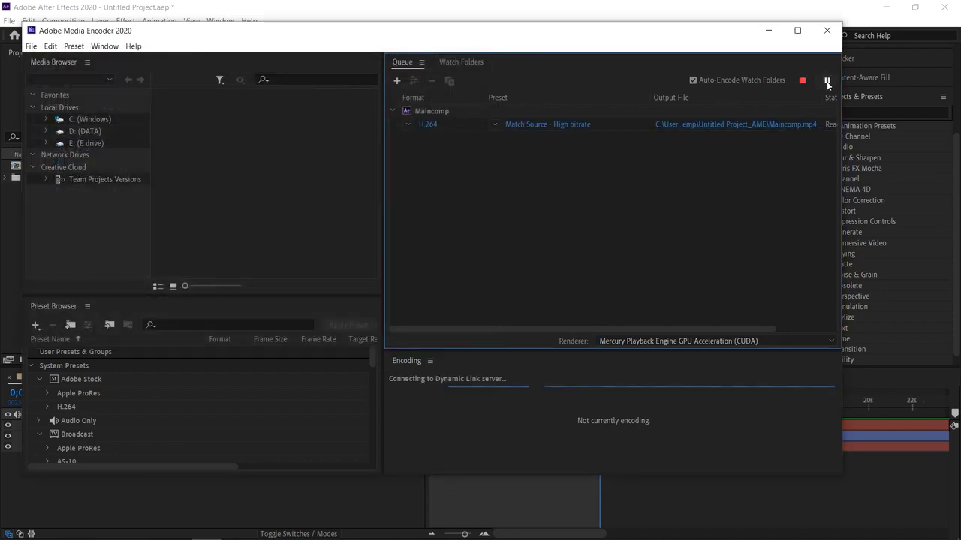
{"action": "left_click", "coordinate": [814, 341]}
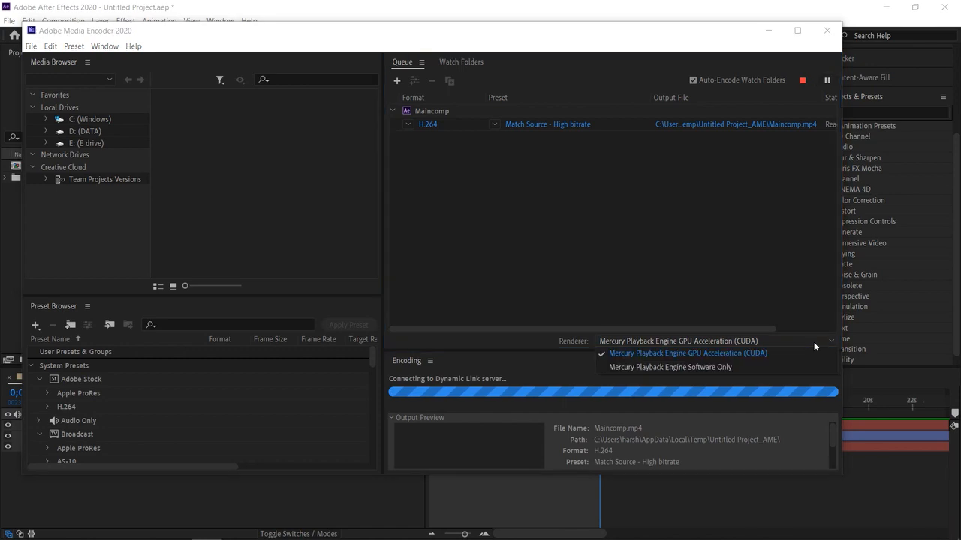
{"action": "left_click", "coordinate": [784, 295]}
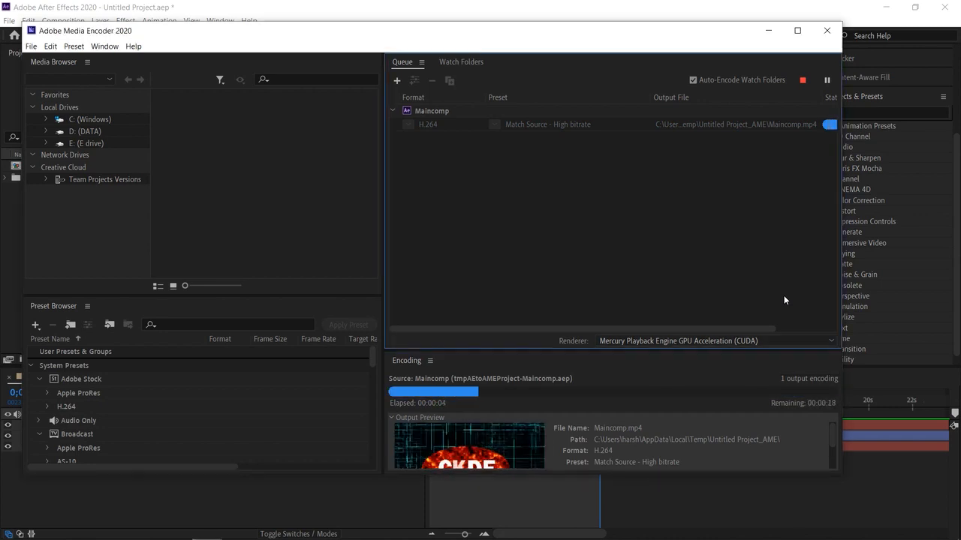
Enlarge the encoder window, and play the encoded Maincomp video from its output folder in File Explorer.
{"action": "left_click_drag", "start_coordinate": [659, 475], "coordinate": [677, 523]}
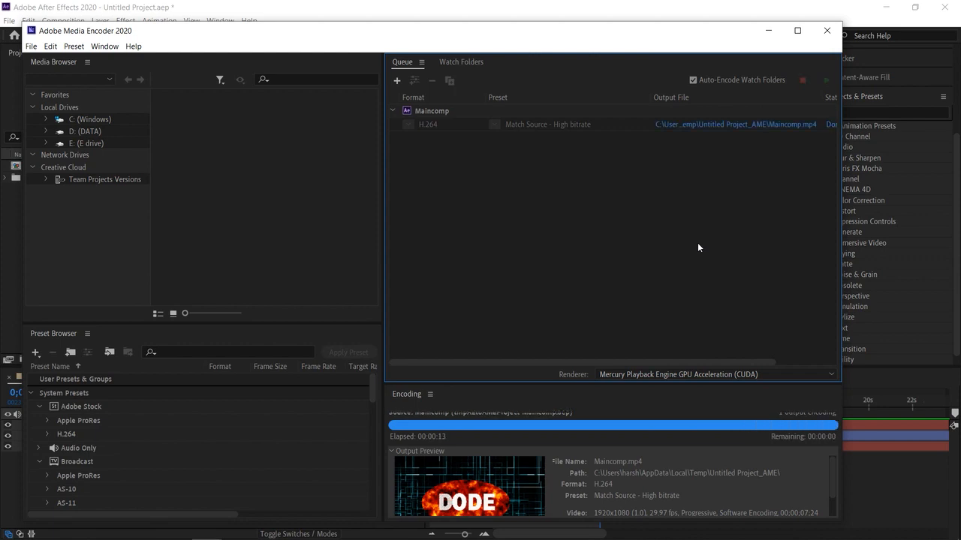
{"action": "left_click", "coordinate": [703, 126]}
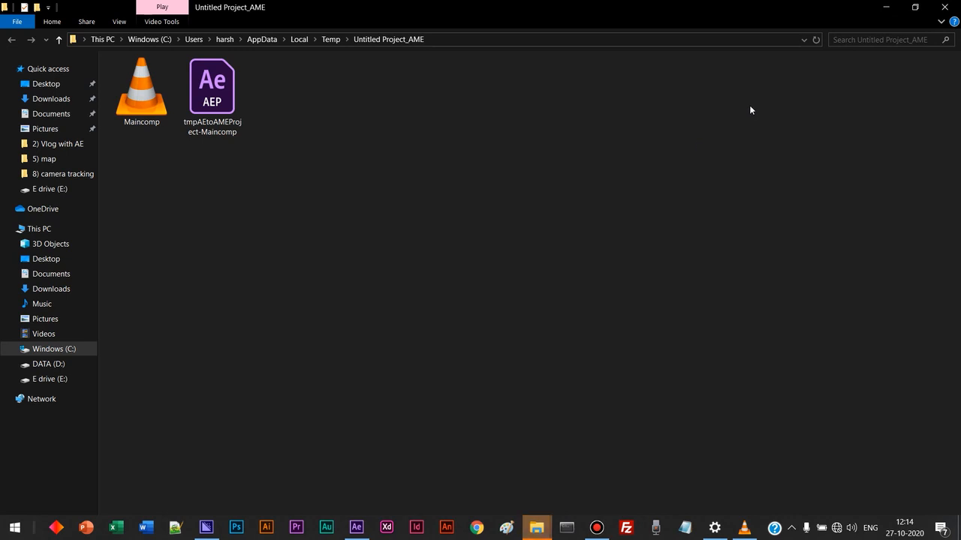
{"action": "double_click", "coordinate": [138, 93]}
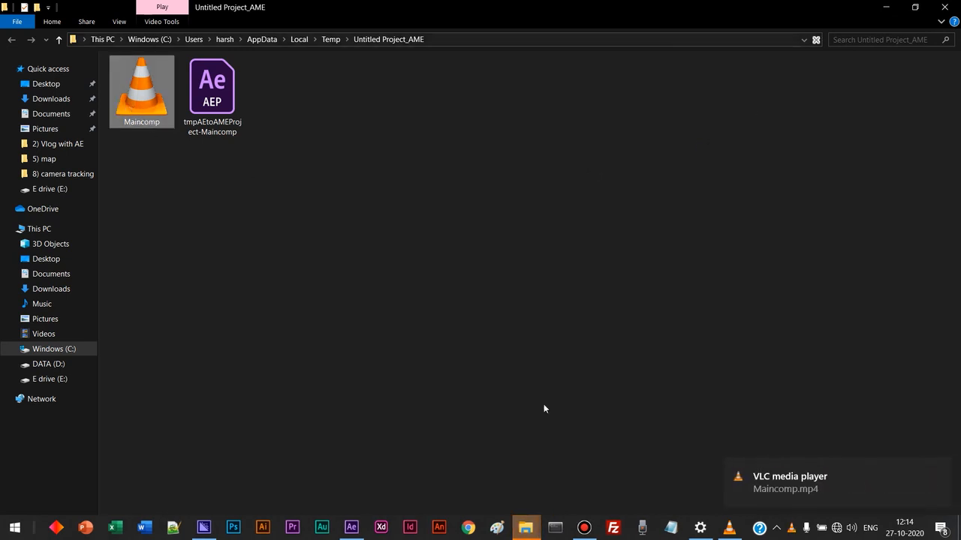
Watch the encoded Maincomp video full screen, close its output folder window, and return to After Effects.
{"action": "double_click", "coordinate": [216, 99]}
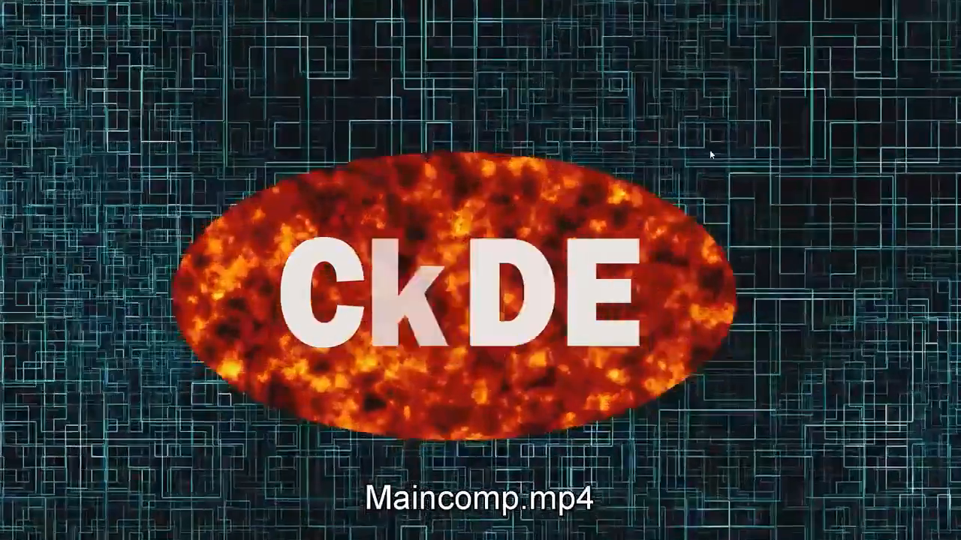
{"action": "double_click", "coordinate": [709, 153]}
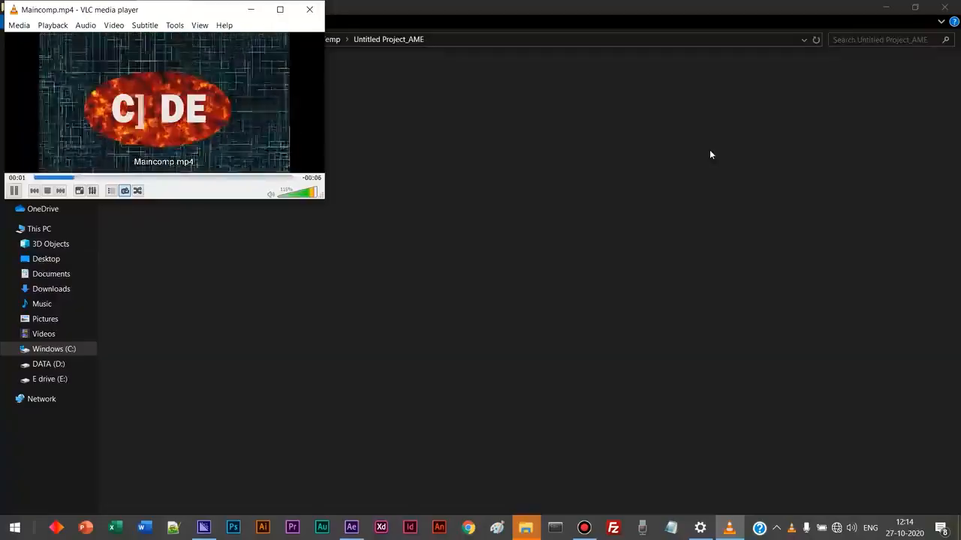
{"action": "left_click", "coordinate": [948, 5]}
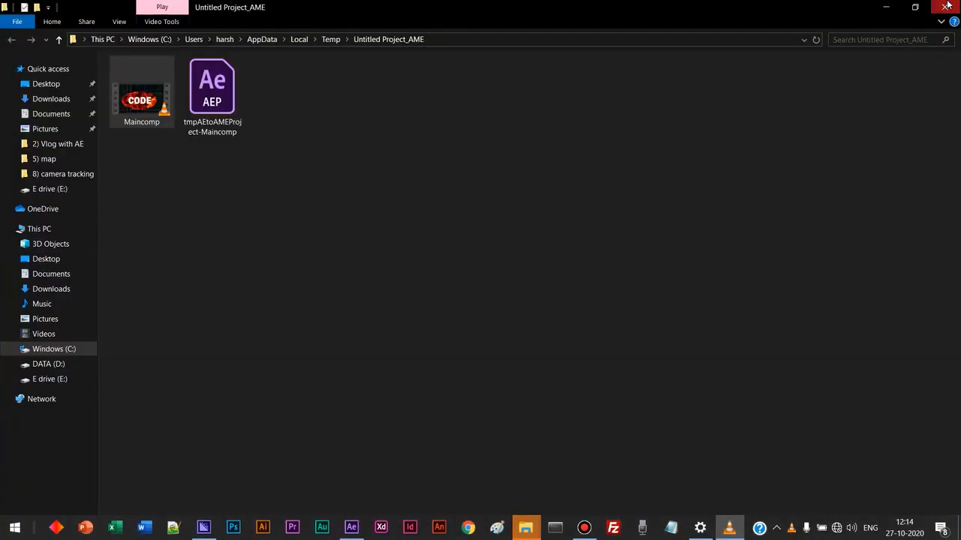
{"action": "left_click", "coordinate": [553, 295]}
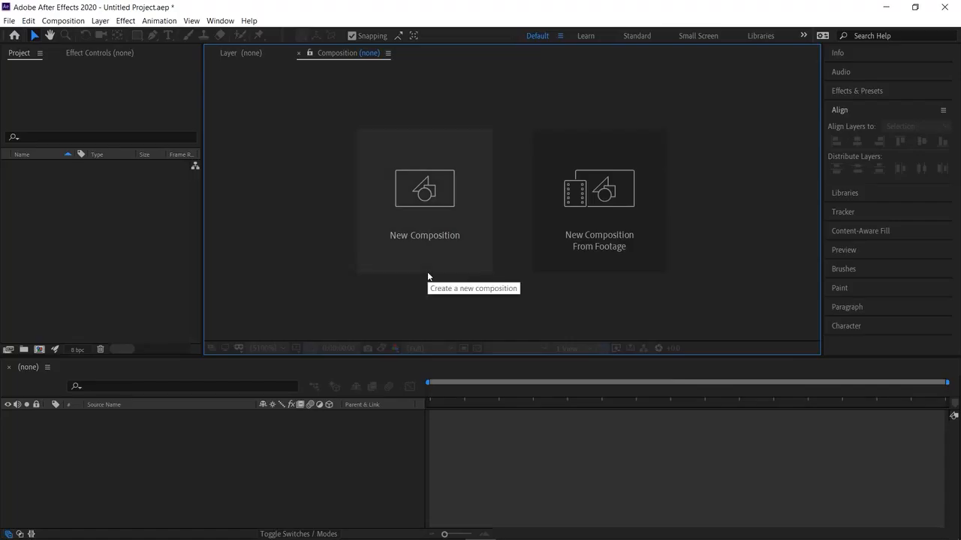
Create a composition named "Simple 2D motion" with the HDTV 1080 29.97 preset, keeping the dark gray background.
{"action": "left_click", "coordinate": [428, 215]}
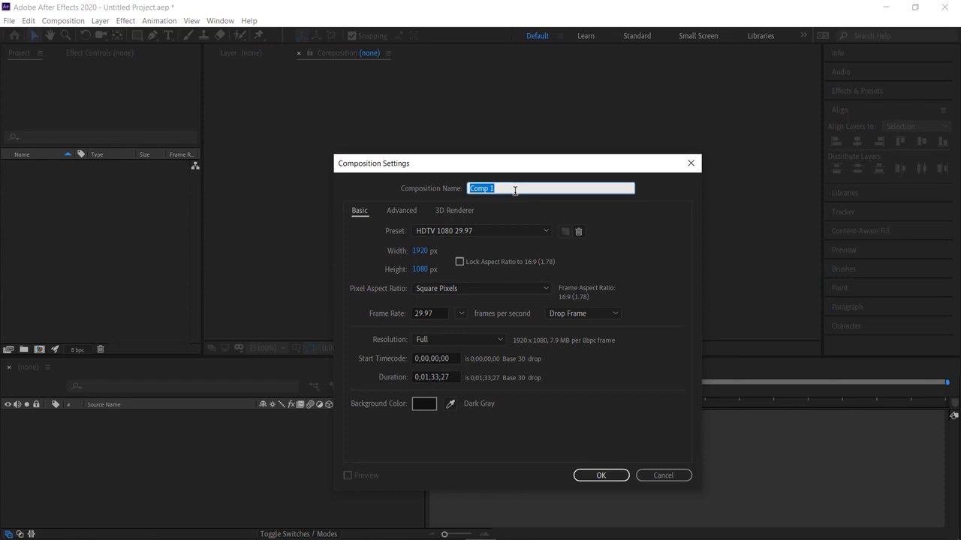
{"action": "type", "text": "Simple 2D motion"}
{"action": "left_click", "coordinate": [497, 231]}
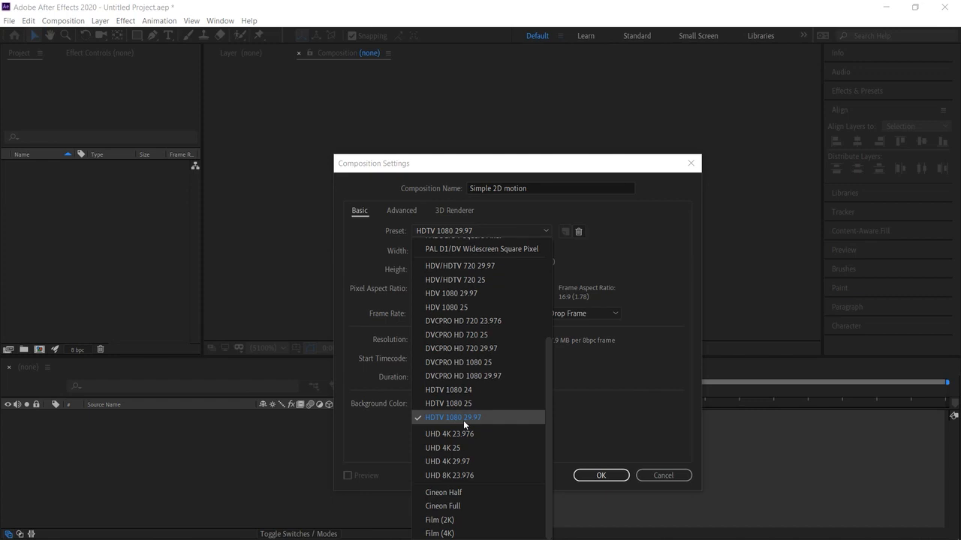
{"action": "left_click", "coordinate": [529, 234]}
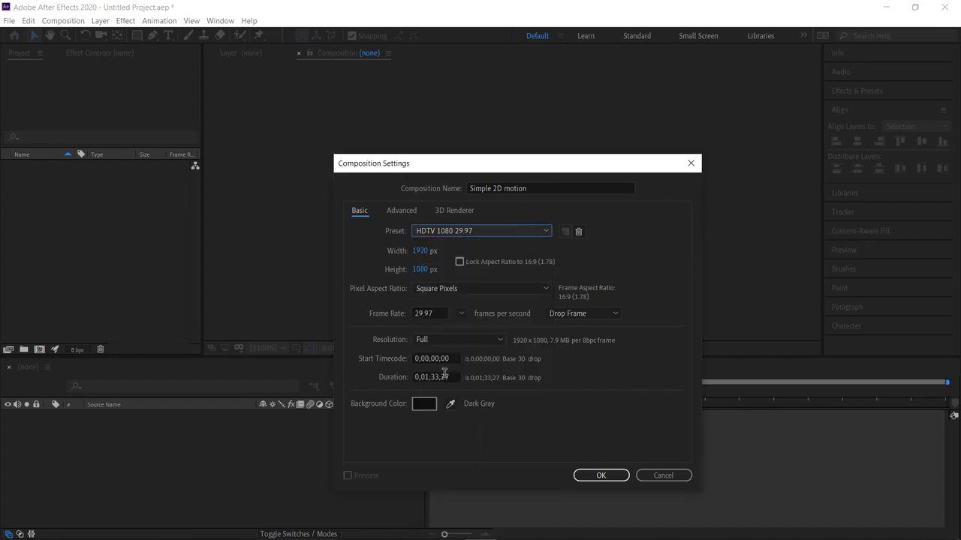
{"action": "left_click", "coordinate": [425, 405]}
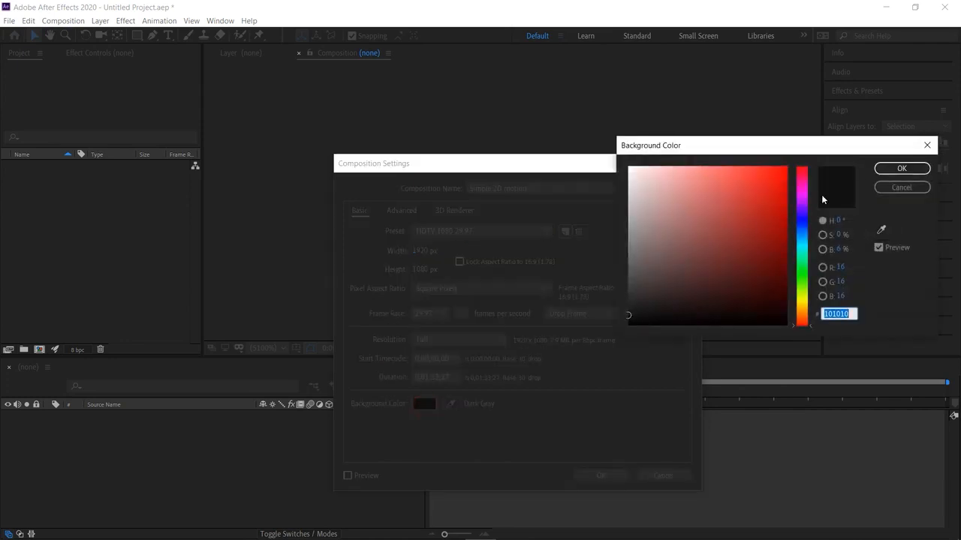
{"action": "left_click", "coordinate": [927, 145]}
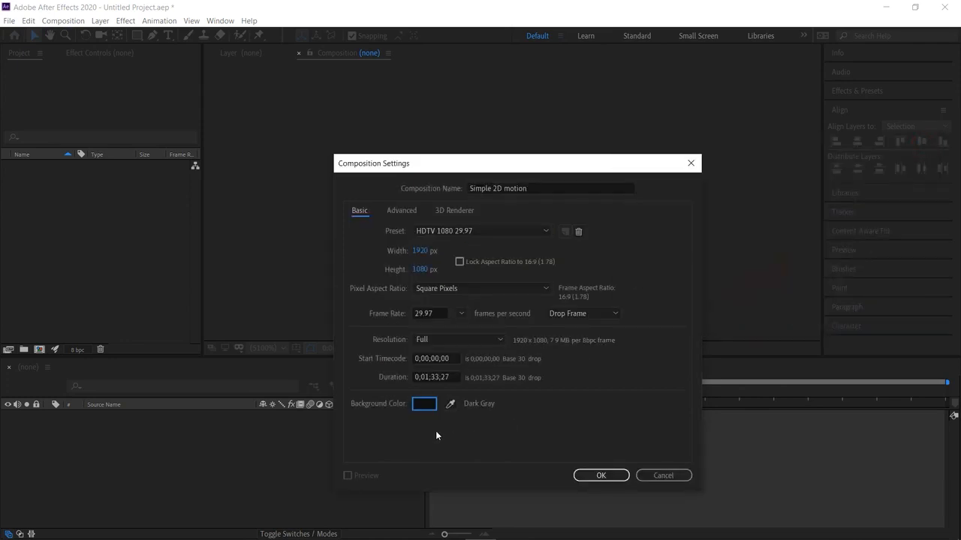
{"action": "left_click", "coordinate": [600, 475]}
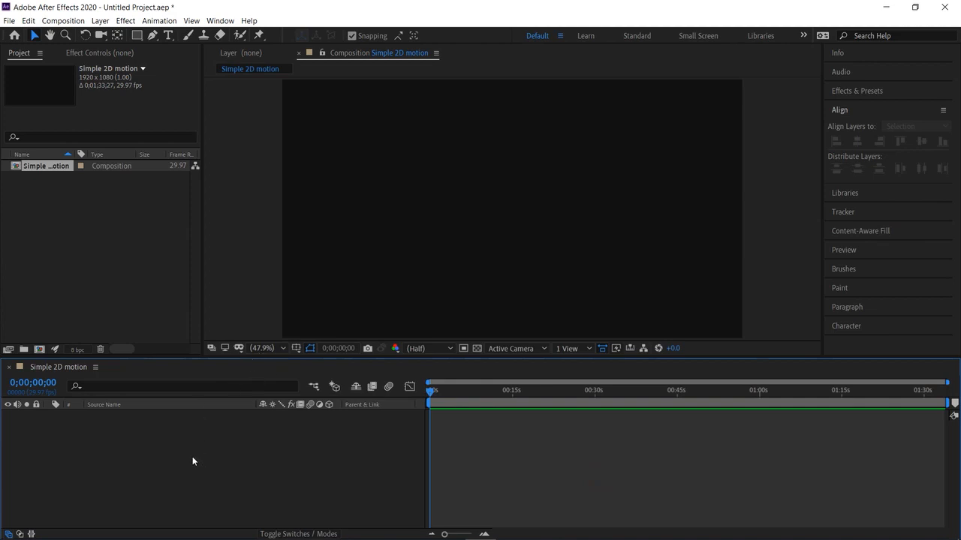
Import all the Car, cloud and Mountains artwork files from the Desktop folder into the project.
{"action": "double_click", "coordinate": [120, 229]}
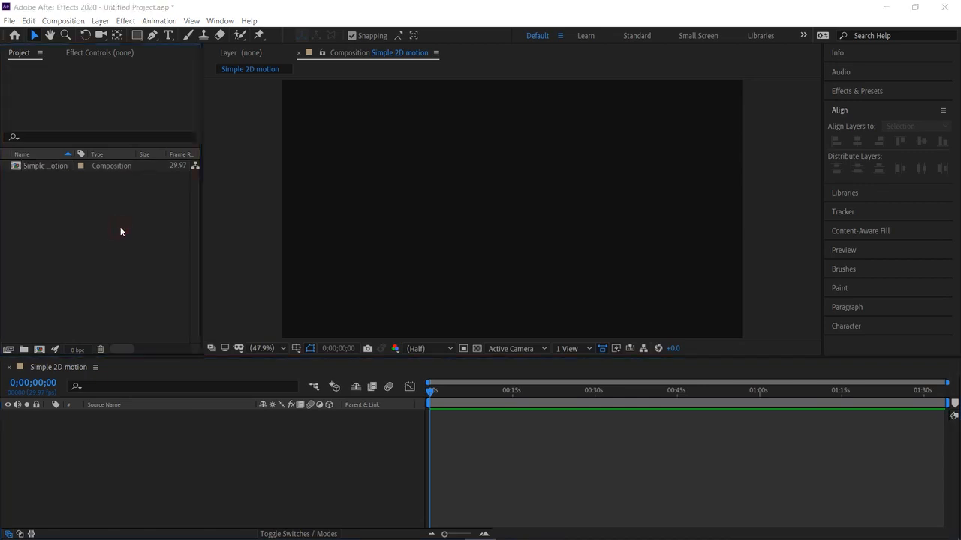
{"action": "left_click", "coordinate": [54, 129]}
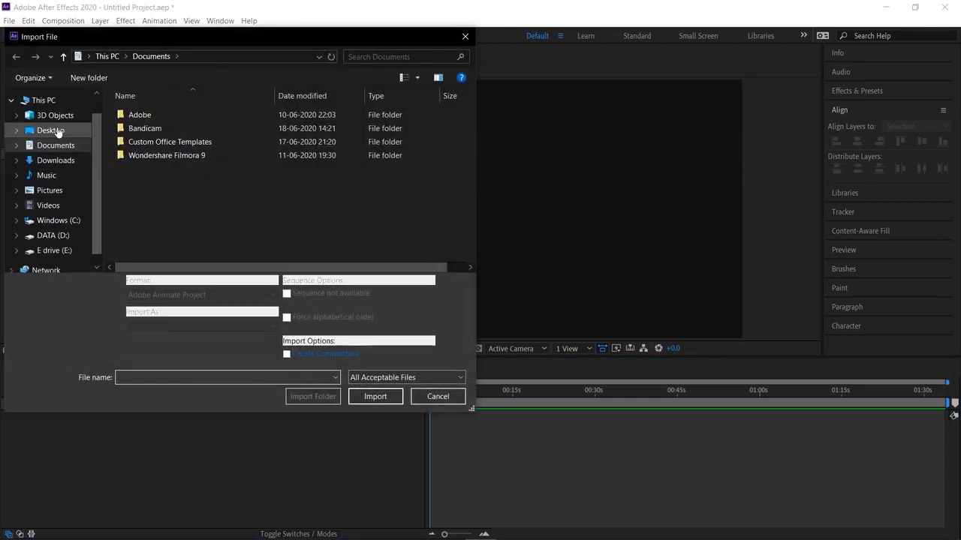
{"action": "left_click", "coordinate": [217, 234]}
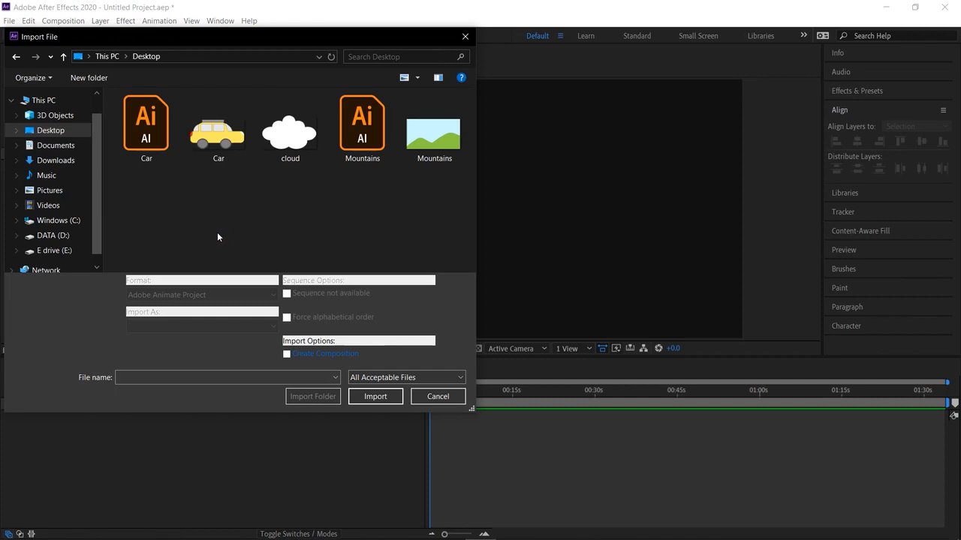
{"action": "key", "text": "ctrl+a"}
{"action": "key", "text": "Return"}
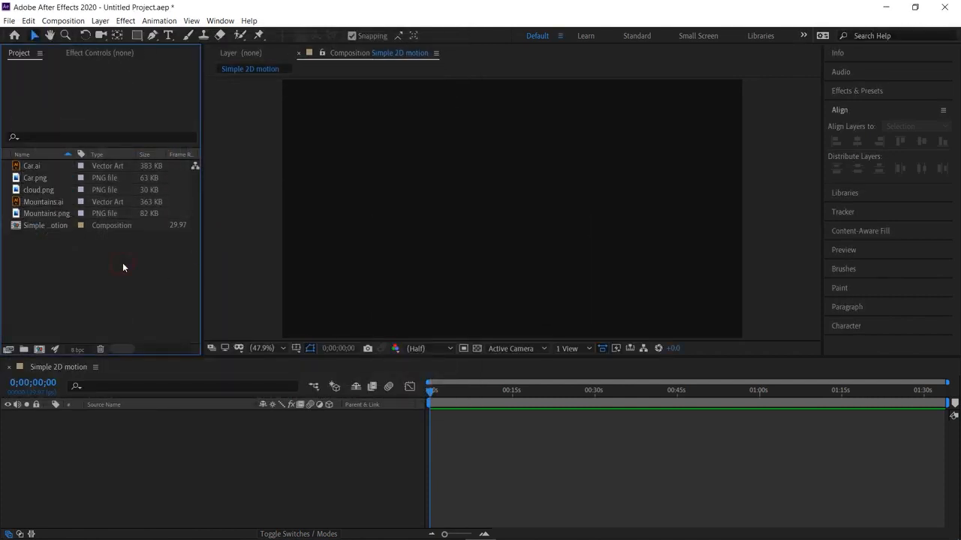
Add Car.png to the Simple 2D motion timeline and compare its size with the composition frame.
{"action": "left_click", "coordinate": [41, 180]}
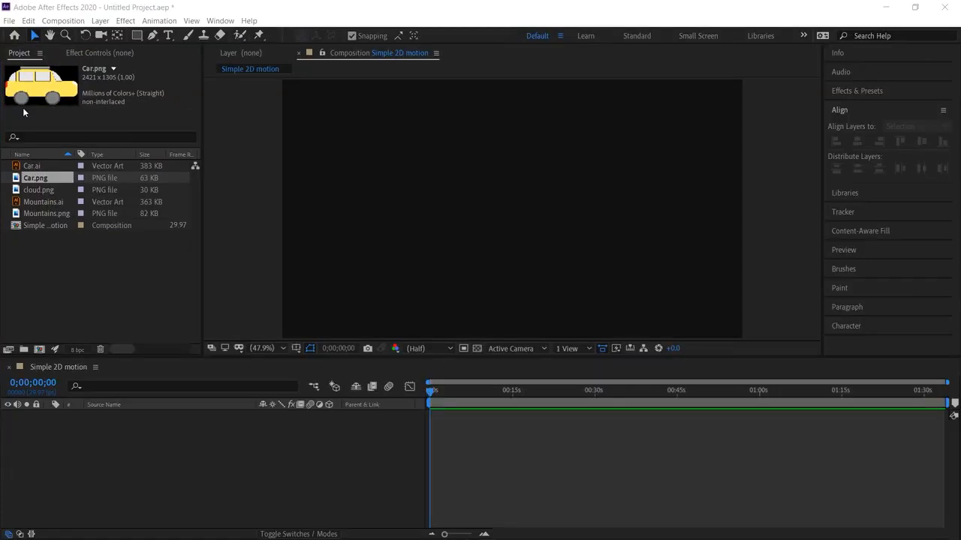
{"action": "left_click_drag", "start_coordinate": [56, 180], "coordinate": [160, 426]}
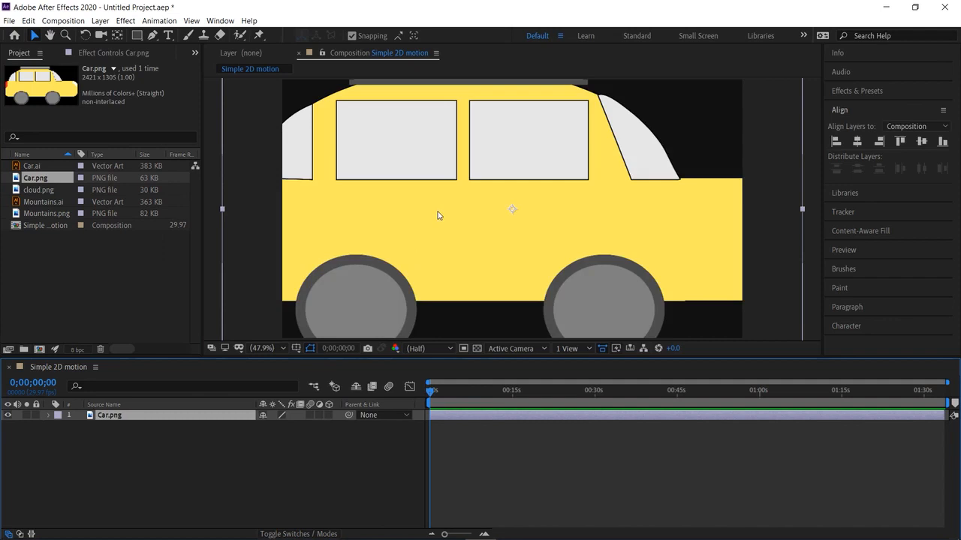
{"action": "left_click", "coordinate": [264, 348]}
{"action": "left_click", "coordinate": [279, 200]}
{"action": "left_click", "coordinate": [277, 349]}
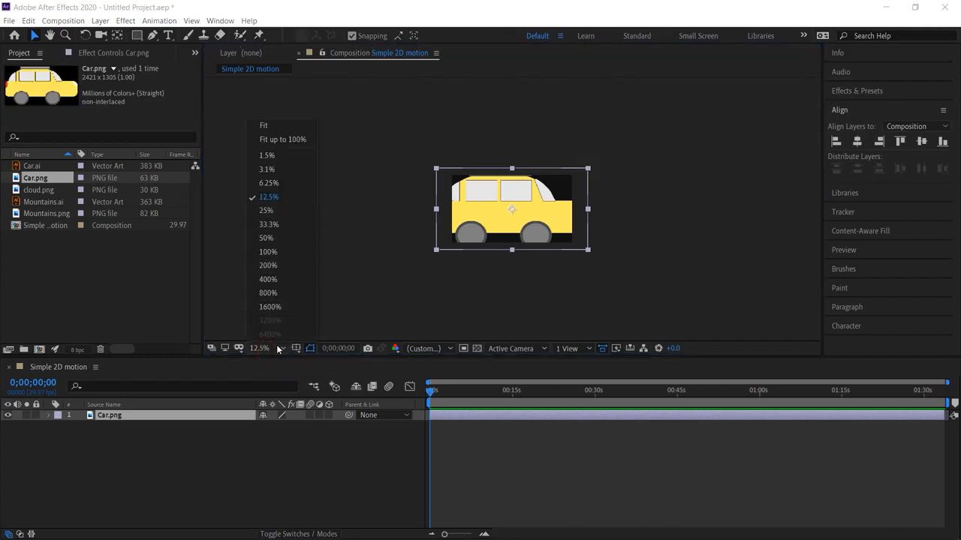
{"action": "left_click", "coordinate": [273, 127]}
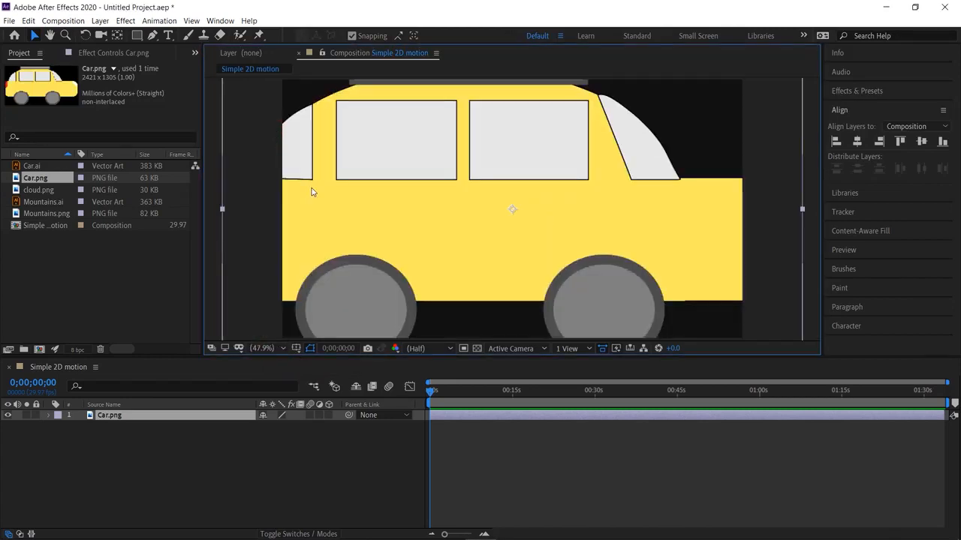
Try shrinking the Car.png layer and moving it to the frame's lower right, and delete the layer.
{"action": "scroll", "coordinate": [311, 192], "scroll_direction": "down", "scroll_amount": 2}
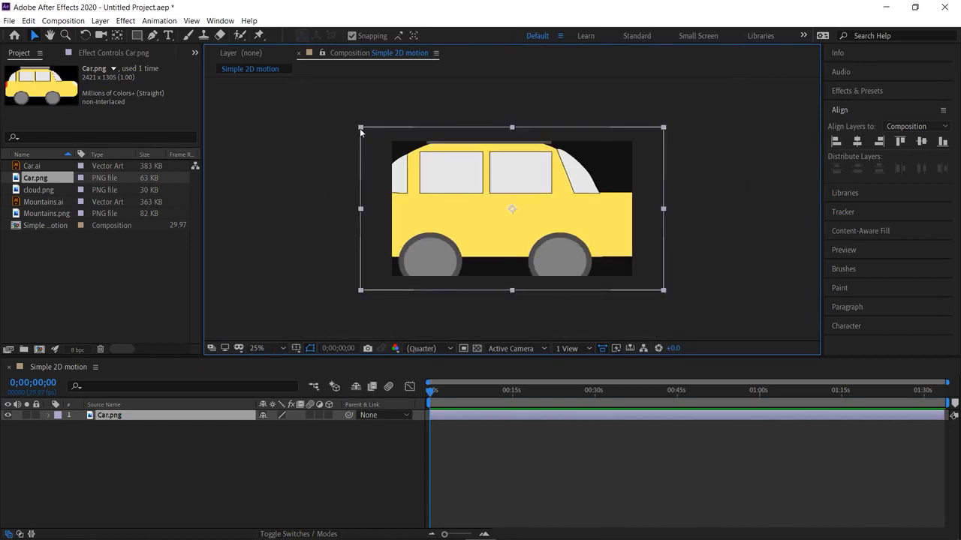
{"action": "left_click_drag", "start_coordinate": [360, 126], "coordinate": [484, 193]}
{"action": "key", "text": "period"}
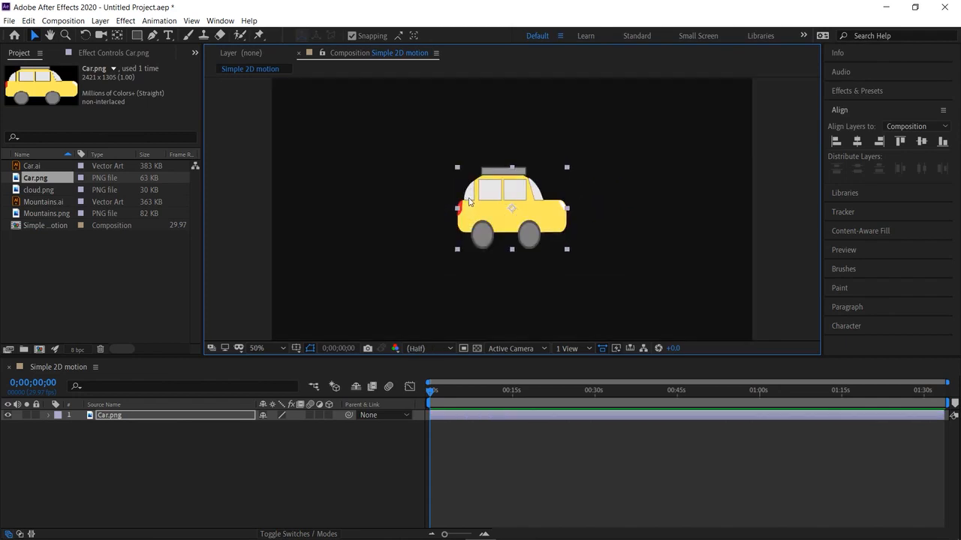
{"action": "left_click_drag", "start_coordinate": [498, 213], "coordinate": [625, 277]}
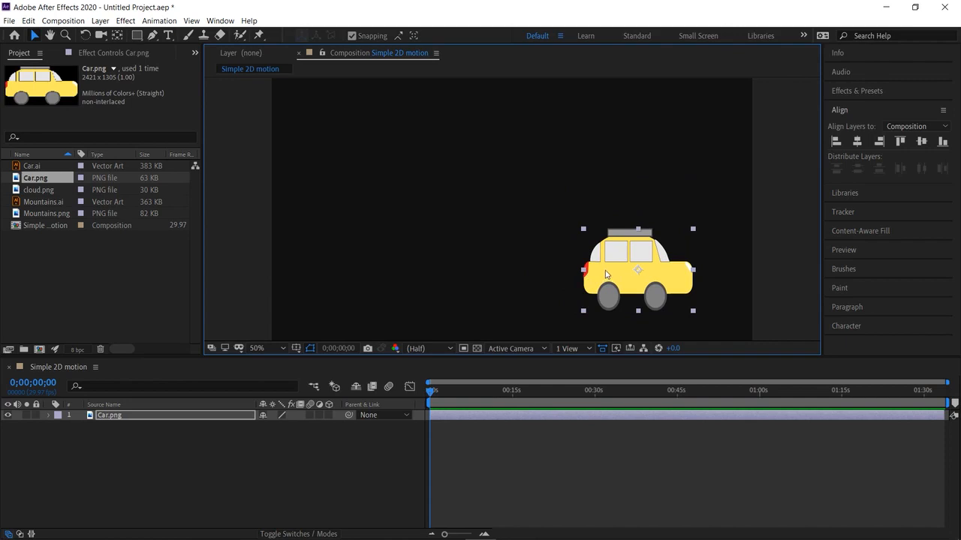
{"action": "key", "text": "Delete"}
Try Car.ai as a layer, shift it slightly downward, and delete it from the composition.
{"action": "left_click", "coordinate": [43, 166]}
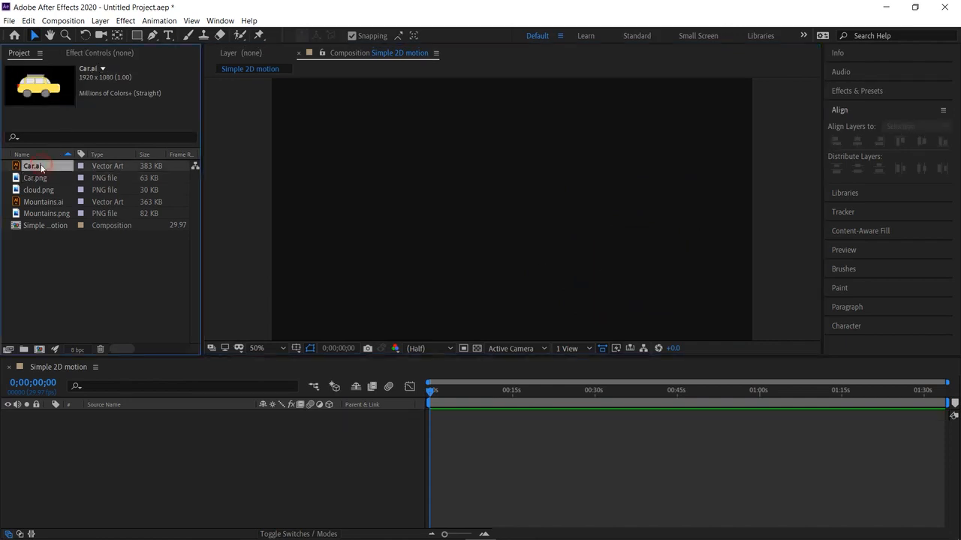
{"action": "left_click_drag", "start_coordinate": [43, 162], "coordinate": [103, 448]}
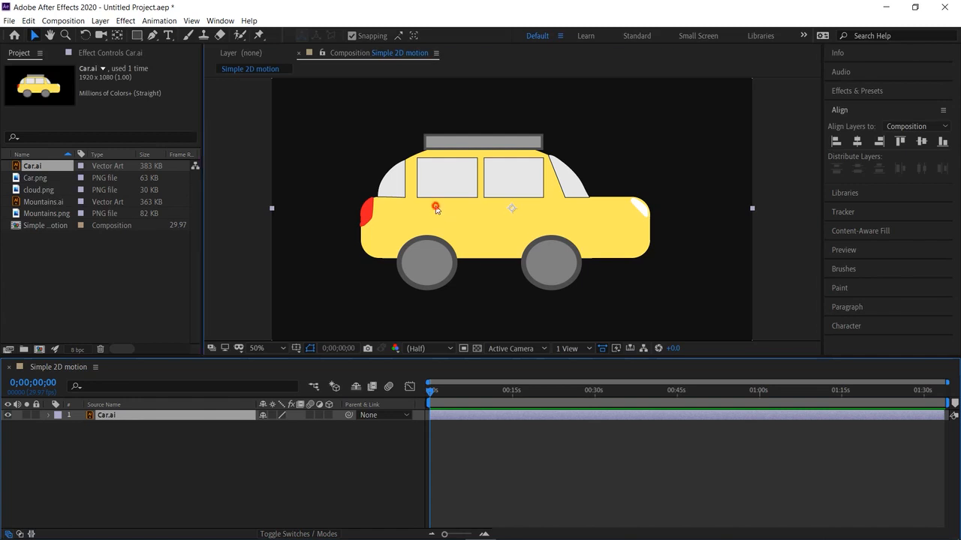
{"action": "left_click_drag", "start_coordinate": [436, 210], "coordinate": [436, 234]}
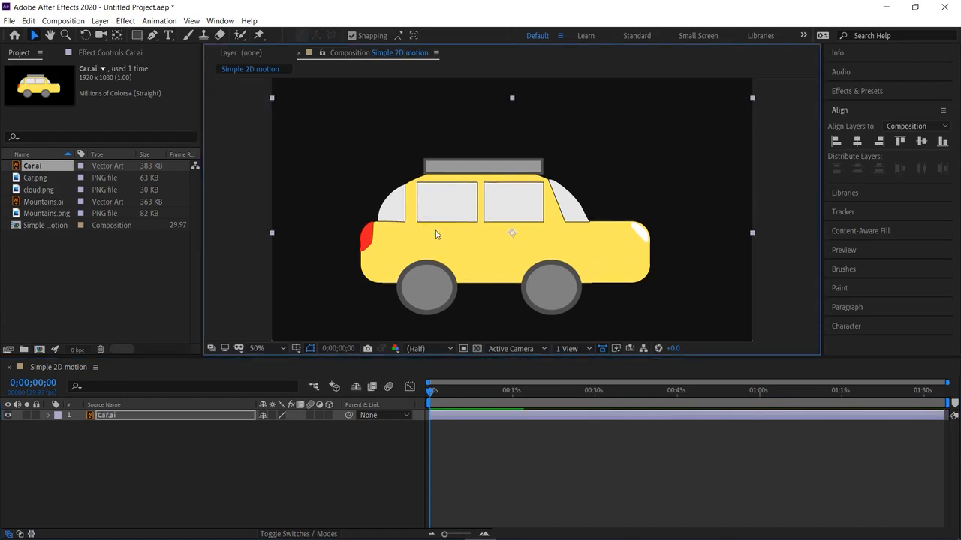
{"action": "key", "text": "Delete"}
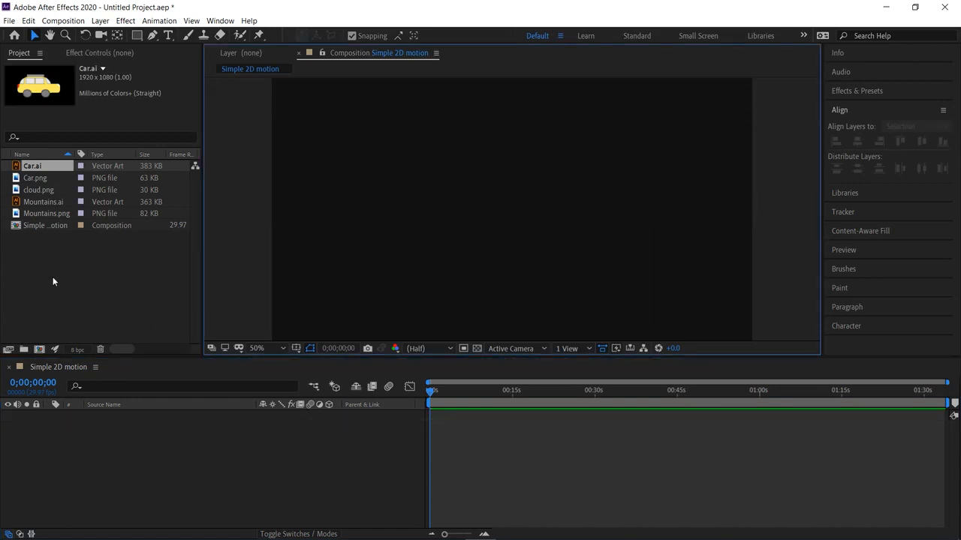
Add Mountains.ai to the timeline as the background layer filling the composition frame.
{"action": "left_click_drag", "start_coordinate": [46, 203], "coordinate": [94, 441]}
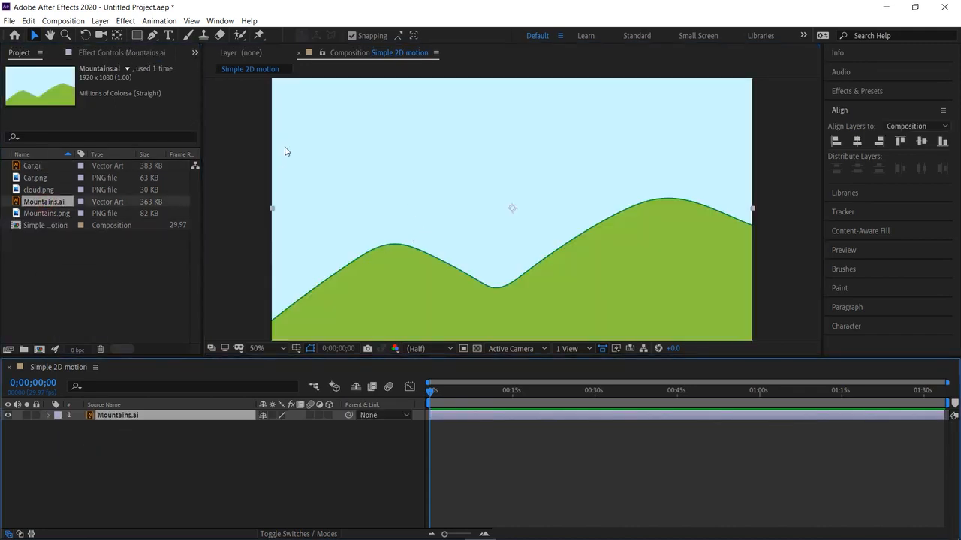
{"action": "key", "text": "comma"}
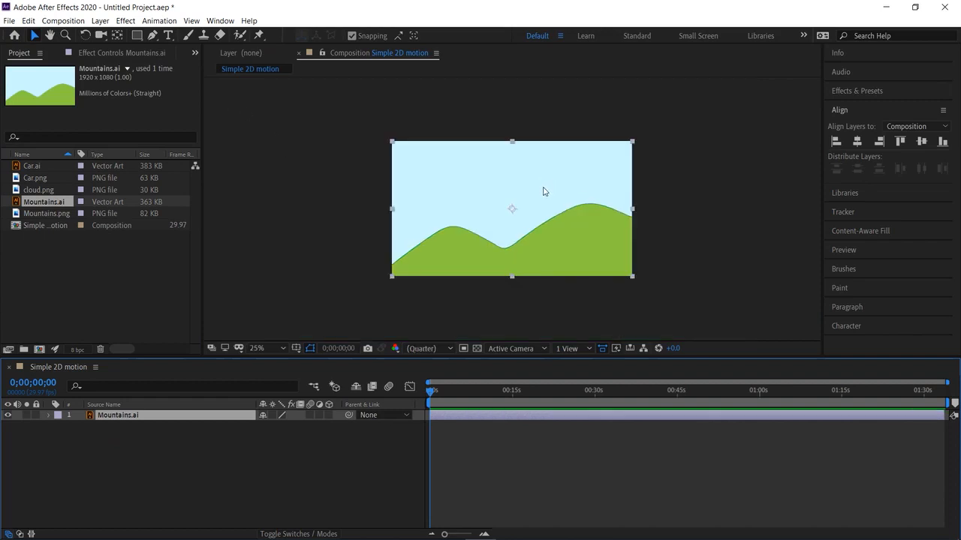
{"action": "key", "text": "period"}
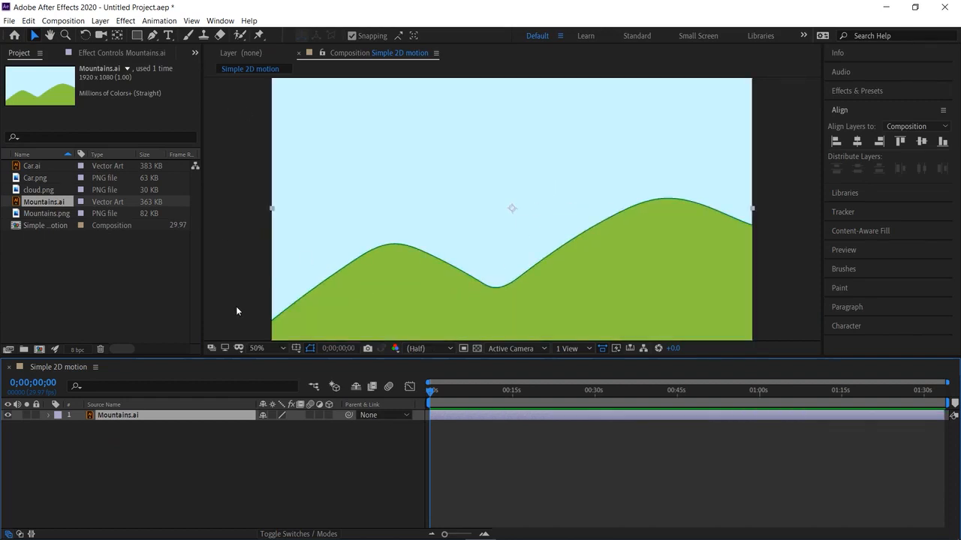
{"action": "left_click", "coordinate": [225, 449]}
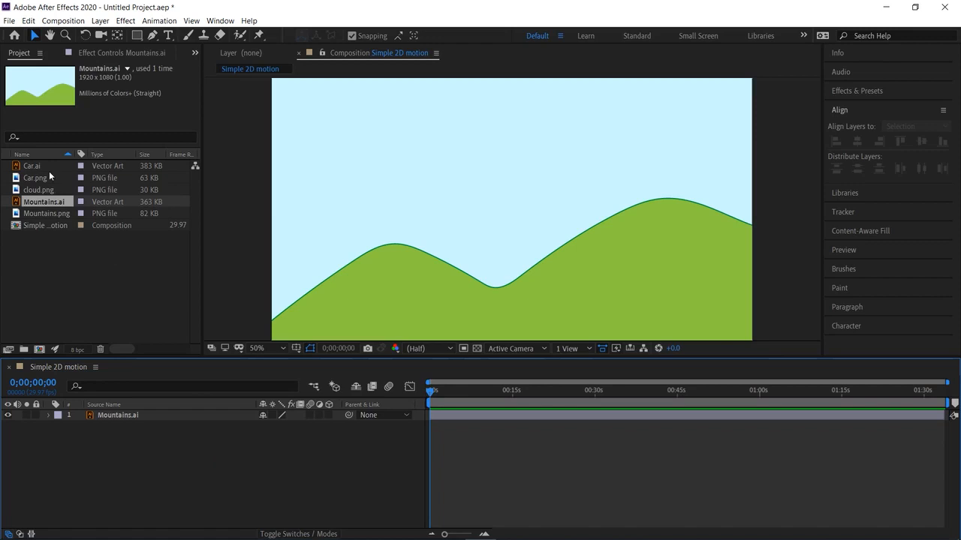
Add Car.ai to the timeline and stack it above the Mountains.ai layer.
{"action": "left_click_drag", "start_coordinate": [45, 166], "coordinate": [76, 455]}
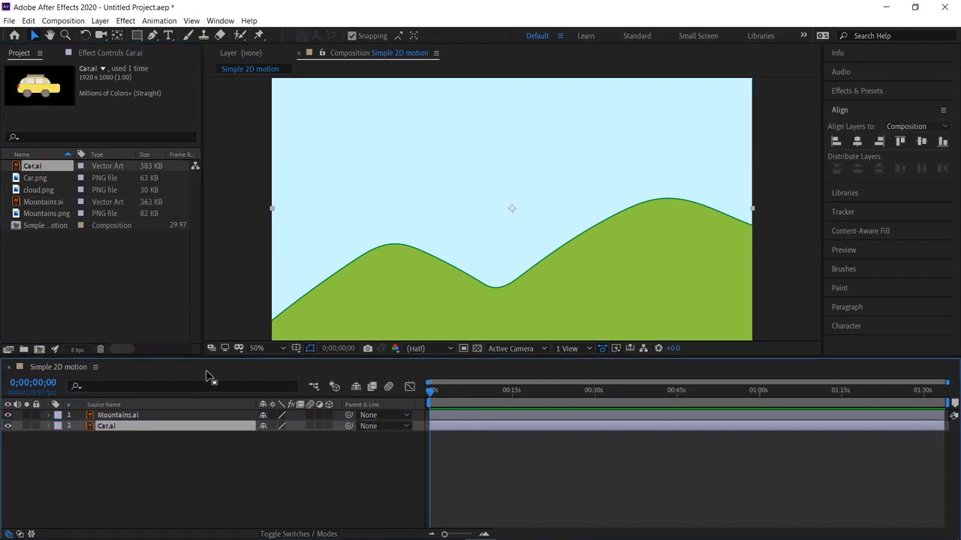
{"action": "left_click", "coordinate": [129, 430]}
{"action": "left_click_drag", "start_coordinate": [128, 432], "coordinate": [127, 418]}
Scale the car down to roughly a third of its size and place it in the scene's lower-left corner.
{"action": "left_click", "coordinate": [466, 185]}
{"action": "left_click_drag", "start_coordinate": [443, 225], "coordinate": [468, 229]}
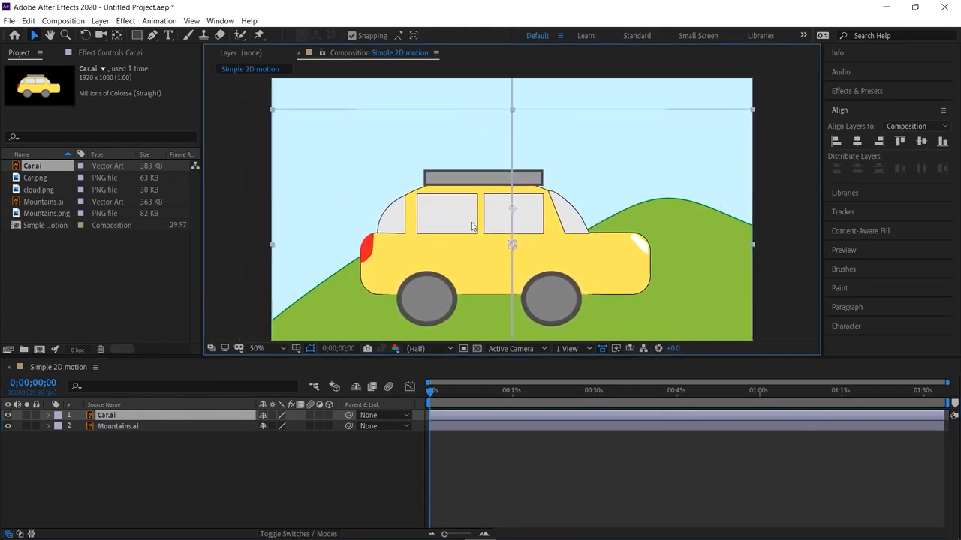
{"action": "left_click_drag", "start_coordinate": [272, 114], "coordinate": [427, 197]}
{"action": "left_click_drag", "start_coordinate": [482, 245], "coordinate": [300, 281]}
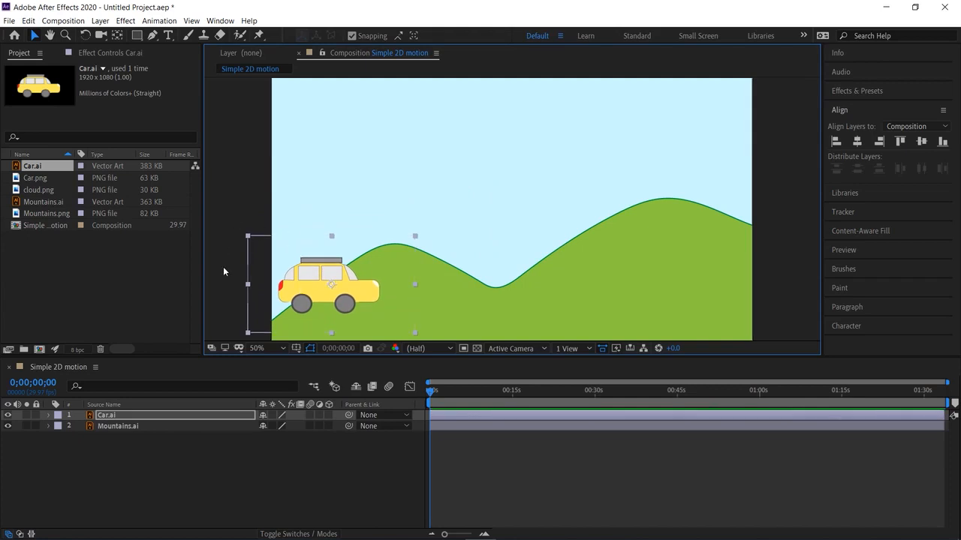
Add cloud.png between the car and mountains layers, shrink it, and place it in the upper-left part of the sky.
{"action": "left_click", "coordinate": [193, 481]}
{"action": "left_click_drag", "start_coordinate": [44, 190], "coordinate": [114, 427]}
{"action": "mouse_move", "coordinate": [348, 110]}
{"action": "left_mouse_down"}
{"action": "mouse_move", "coordinate": [415, 174]}
{"action": "mouse_move", "coordinate": [463, 177]}
{"action": "mouse_move", "coordinate": [295, 107]}
{"action": "mouse_move", "coordinate": [322, 123]}
{"action": "mouse_move", "coordinate": [316, 136]}
{"action": "left_mouse_up"}
{"action": "left_click", "coordinate": [496, 211]}
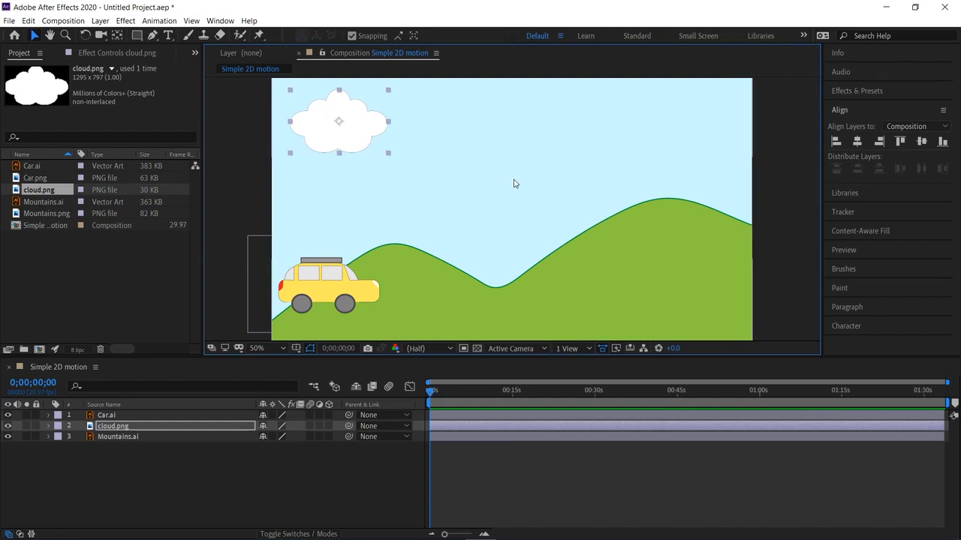
{"action": "left_click_drag", "start_coordinate": [355, 133], "coordinate": [373, 143]}
Copy the cloud.png layer and position the copy in the upper-right part of the sky.
{"action": "left_click", "coordinate": [129, 427]}
{"action": "left_click", "coordinate": [145, 483]}
{"action": "key", "text": "ctrl+v"}
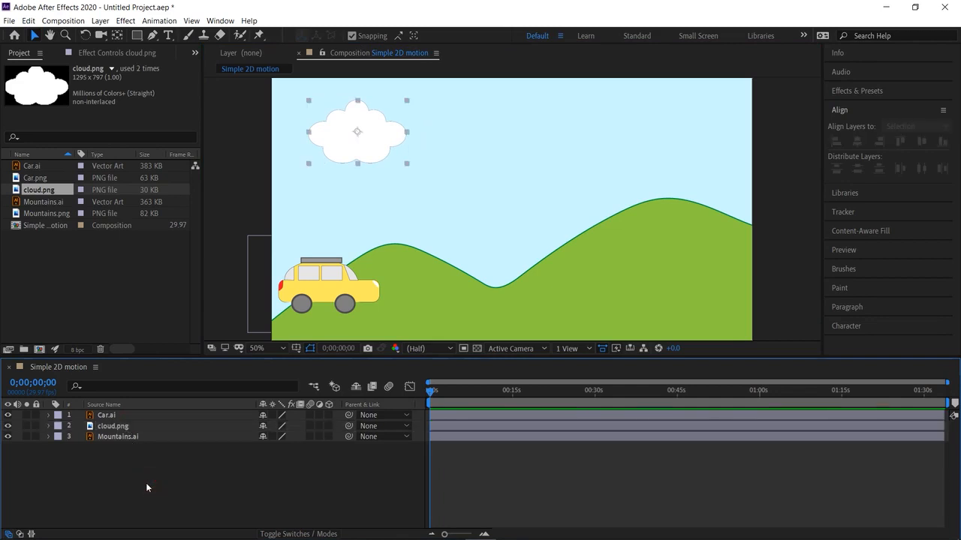
{"action": "left_click_drag", "start_coordinate": [375, 133], "coordinate": [654, 121]}
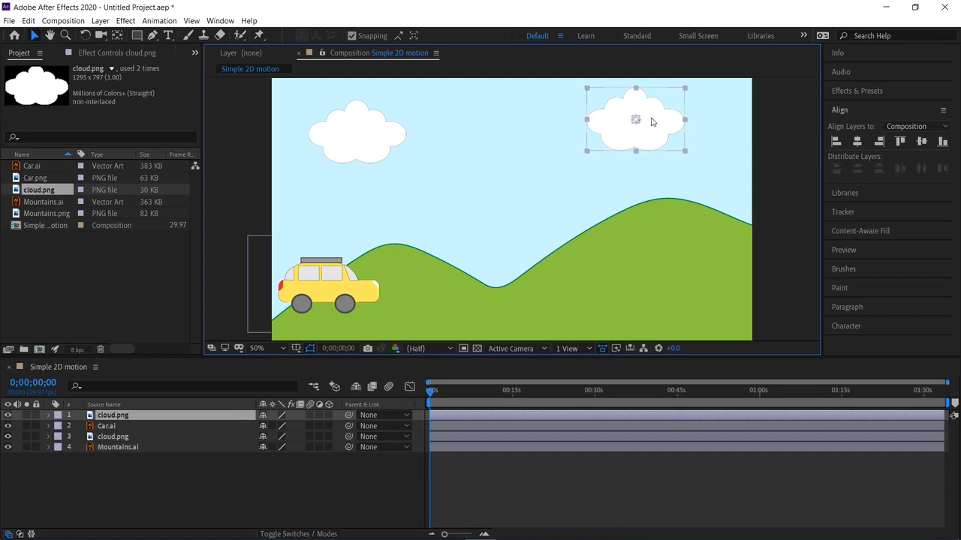
Move the Car.ai layer to the top of the layer stack, above both cloud.png layers.
{"action": "key", "text": "Return"}
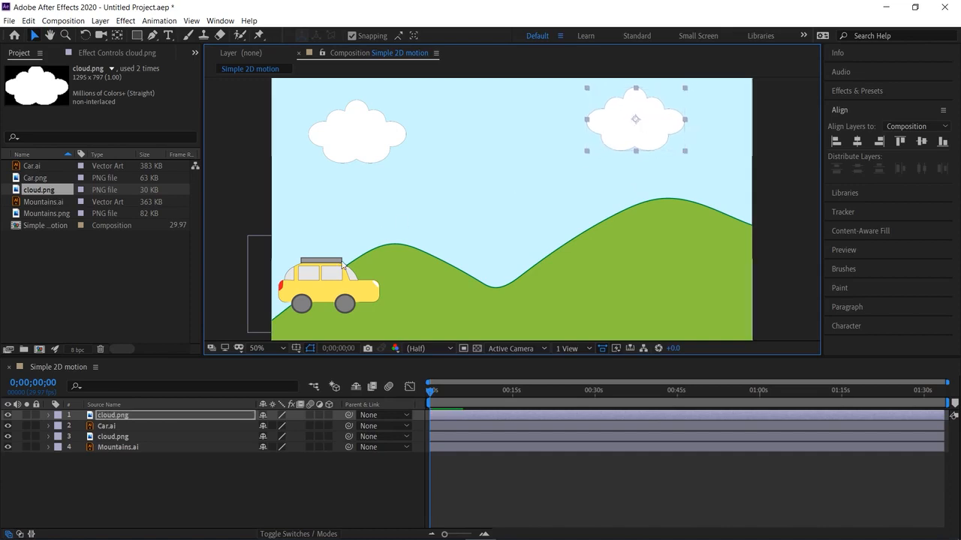
{"action": "left_click", "coordinate": [136, 477]}
{"action": "left_click_drag", "start_coordinate": [129, 425], "coordinate": [139, 410]}
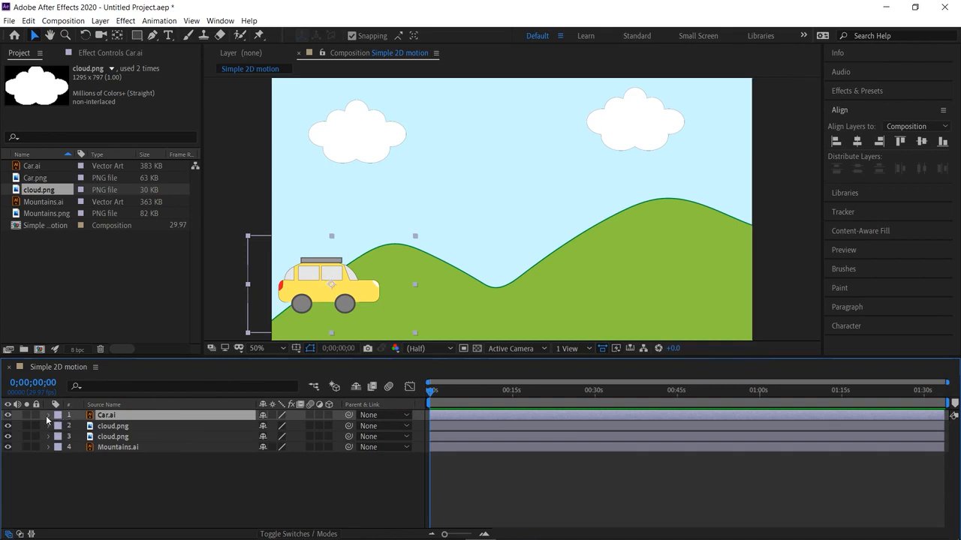
Preview the composition from the start, stop playback, and return the current time to the beginning.
{"action": "left_click_drag", "start_coordinate": [433, 394], "coordinate": [423, 424]}
{"action": "left_click", "coordinate": [858, 250]}
{"action": "left_click", "coordinate": [887, 203]}
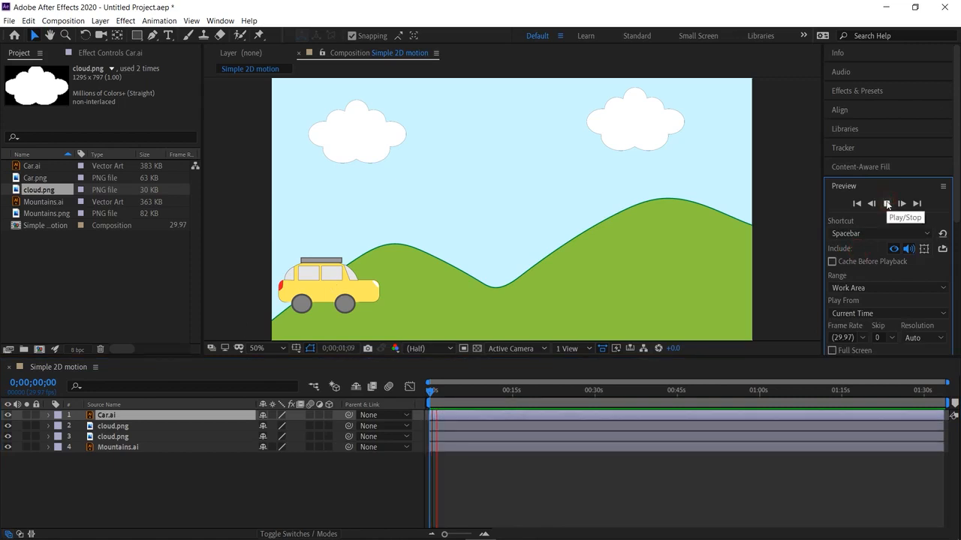
{"action": "left_click", "coordinate": [888, 204]}
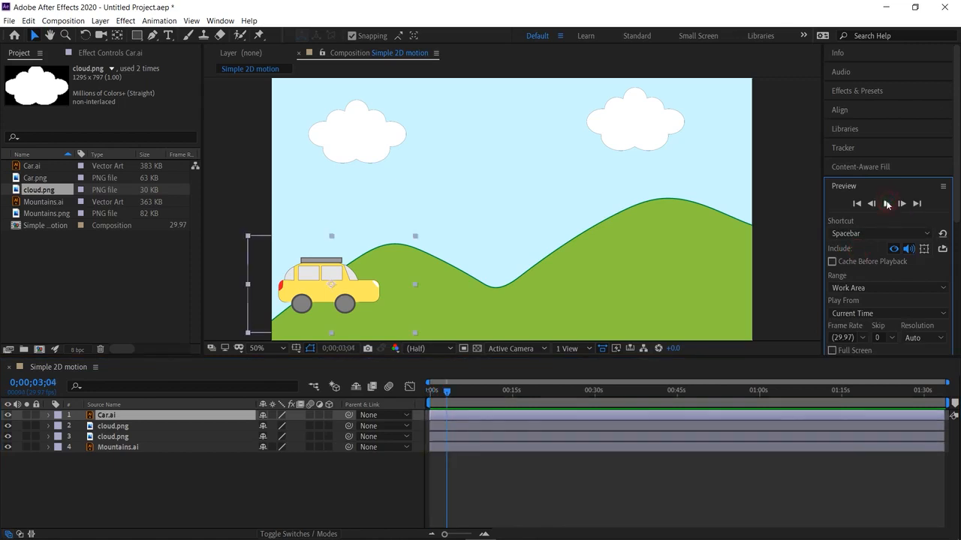
{"action": "left_click_drag", "start_coordinate": [448, 394], "coordinate": [409, 398]}
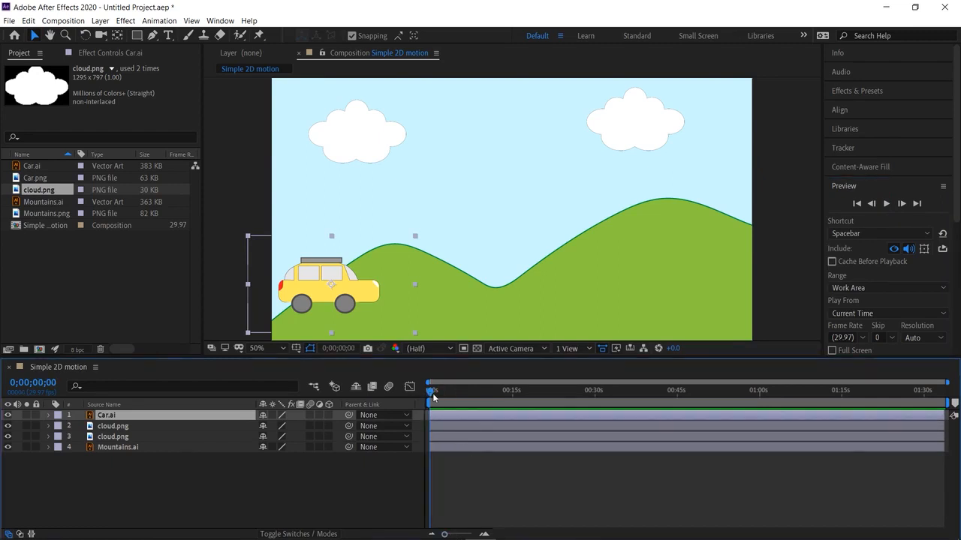
Magnify the time ruler to show roughly the first nine seconds and preview the composition at that scale.
{"action": "left_click_drag", "start_coordinate": [446, 535], "coordinate": [460, 534]}
{"action": "left_click_drag", "start_coordinate": [637, 383], "coordinate": [484, 423]}
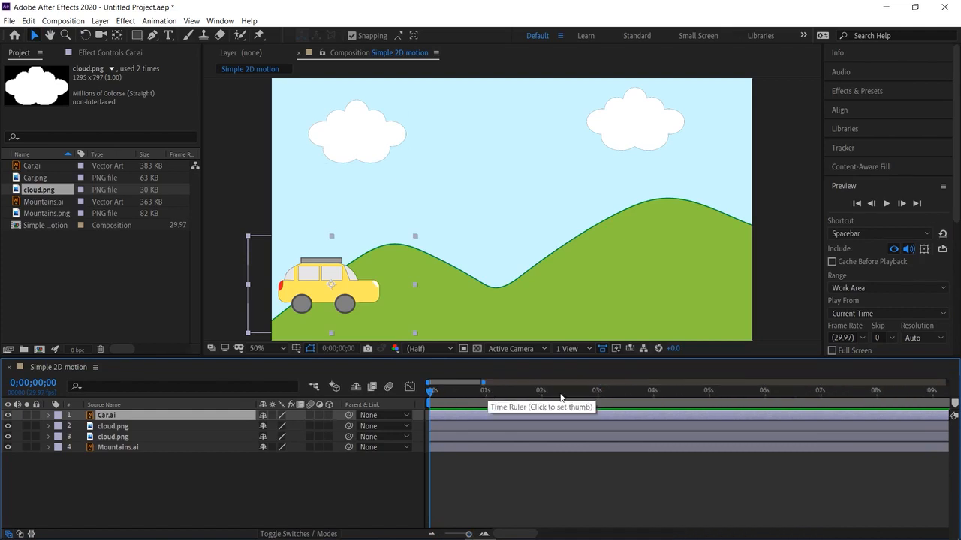
{"action": "key", "text": "space"}
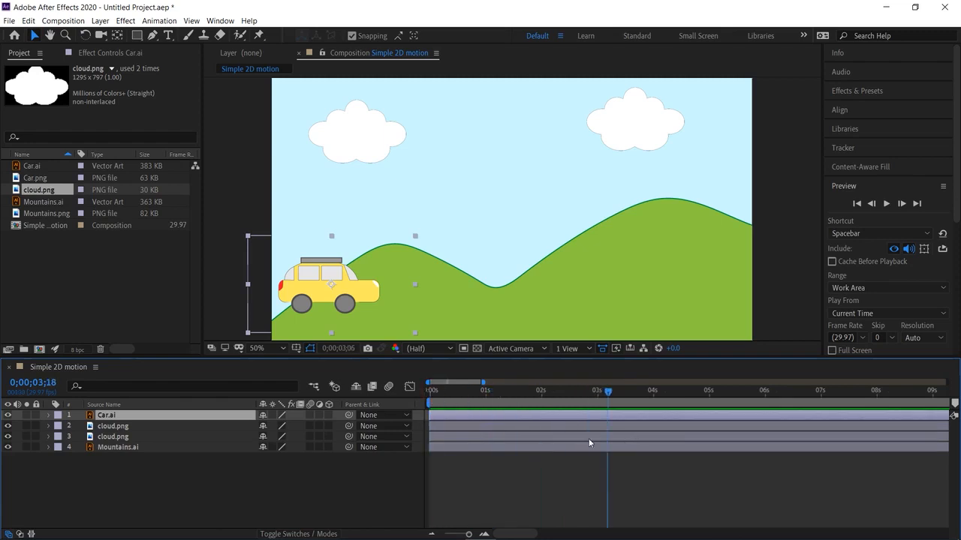
{"action": "key", "text": "space"}
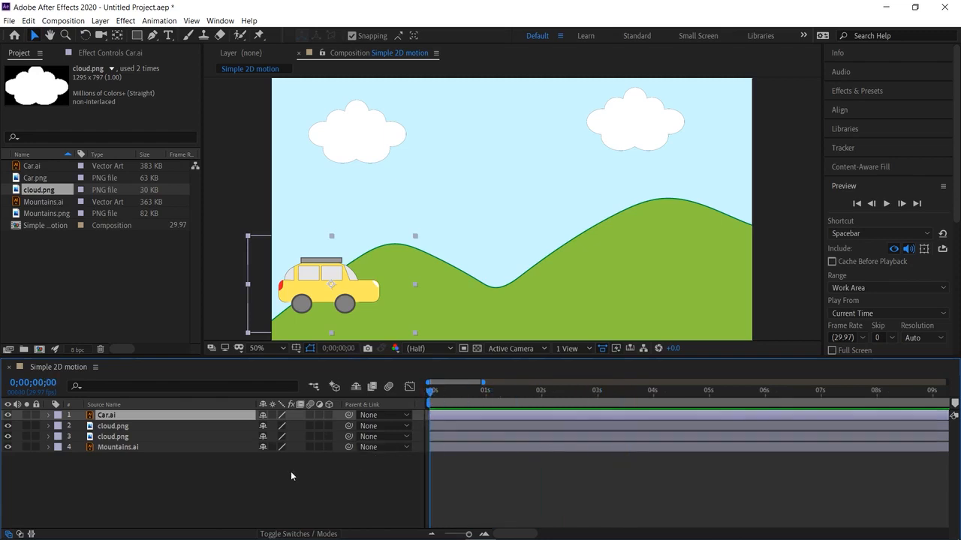
Enable Position keyframing for Car.ai at 0;00;00;00 and place the car outside the scene's lower-left corner, at about -250, 948.
{"action": "left_click", "coordinate": [48, 415]}
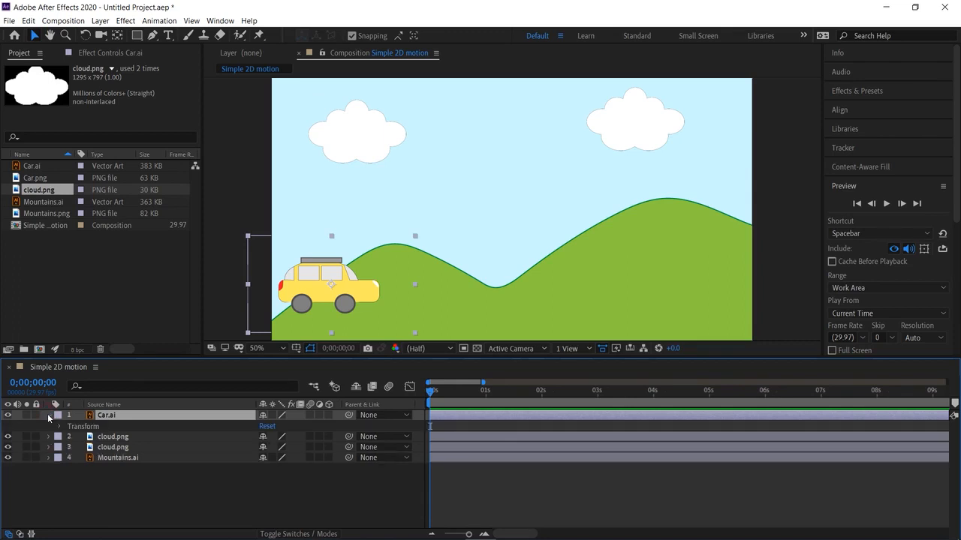
{"action": "left_click", "coordinate": [8, 416]}
{"action": "left_click", "coordinate": [8, 415]}
{"action": "left_click", "coordinate": [60, 426]}
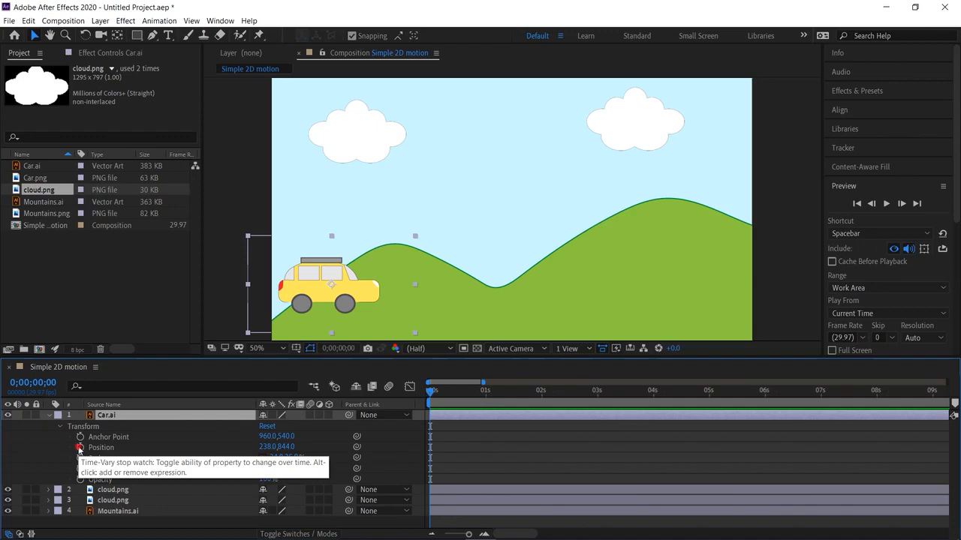
{"action": "left_click", "coordinate": [80, 447]}
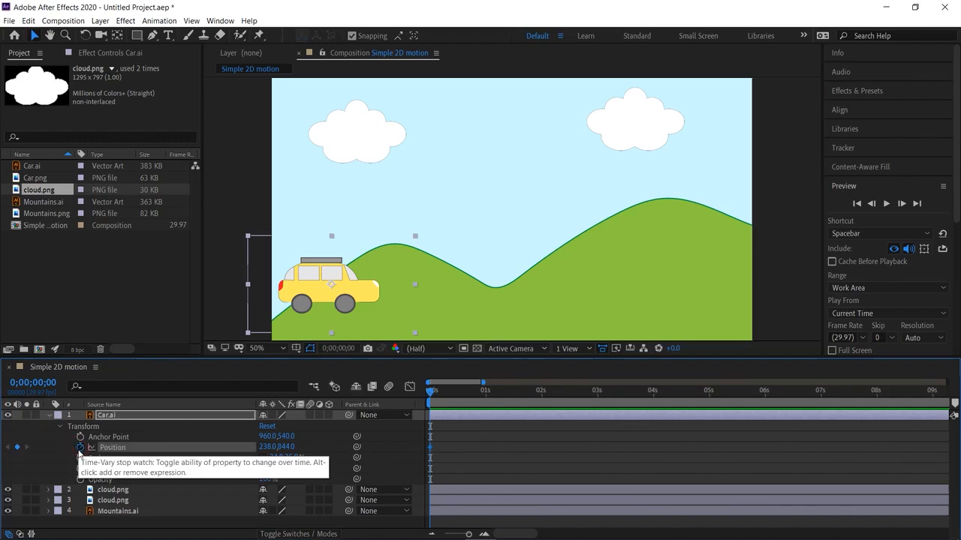
{"action": "left_click", "coordinate": [79, 448]}
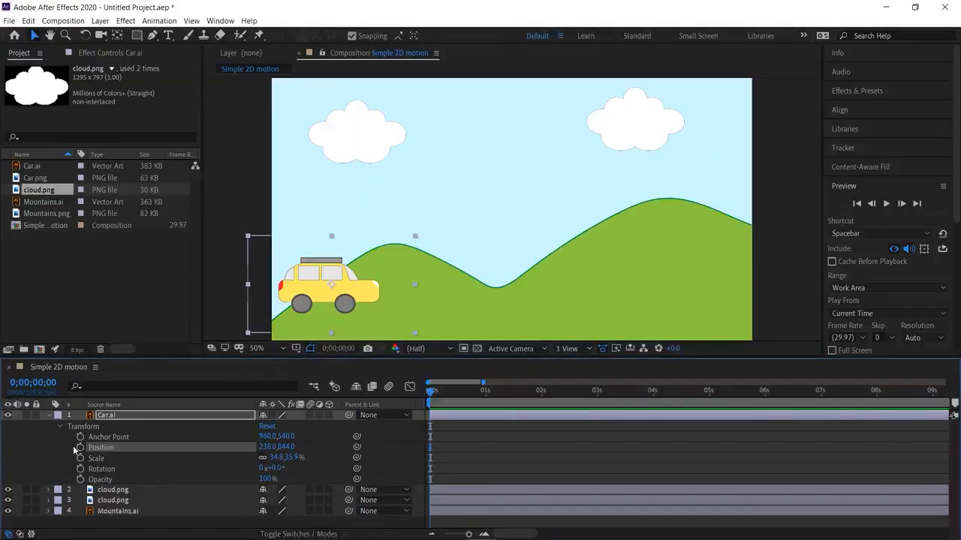
{"action": "left_click", "coordinate": [100, 425]}
{"action": "left_click_drag", "start_coordinate": [321, 294], "coordinate": [198, 314]}
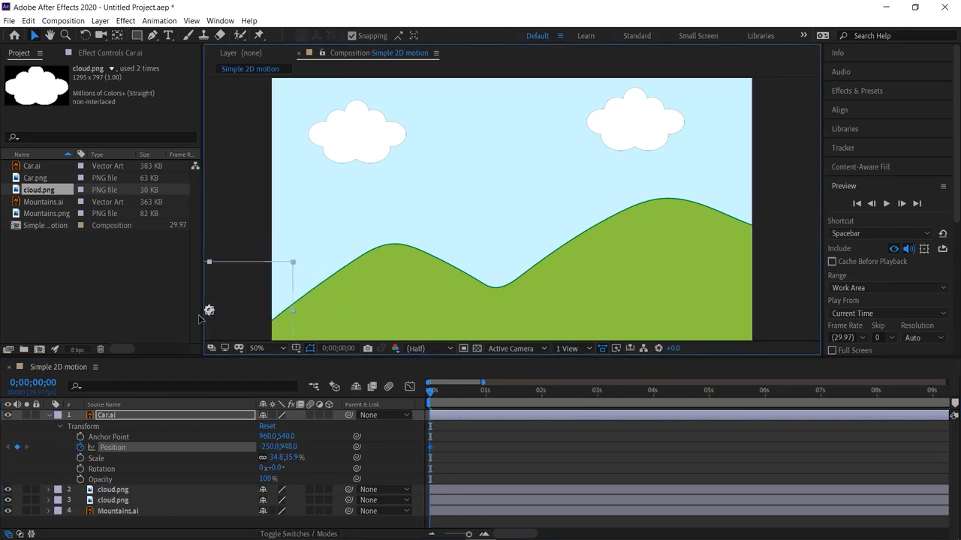
Add a Position keyframe at 0;00;00;29 with the car on the first hilltop, at about 486, 600, and preview the movement.
{"action": "left_click_drag", "start_coordinate": [433, 393], "coordinate": [484, 418]}
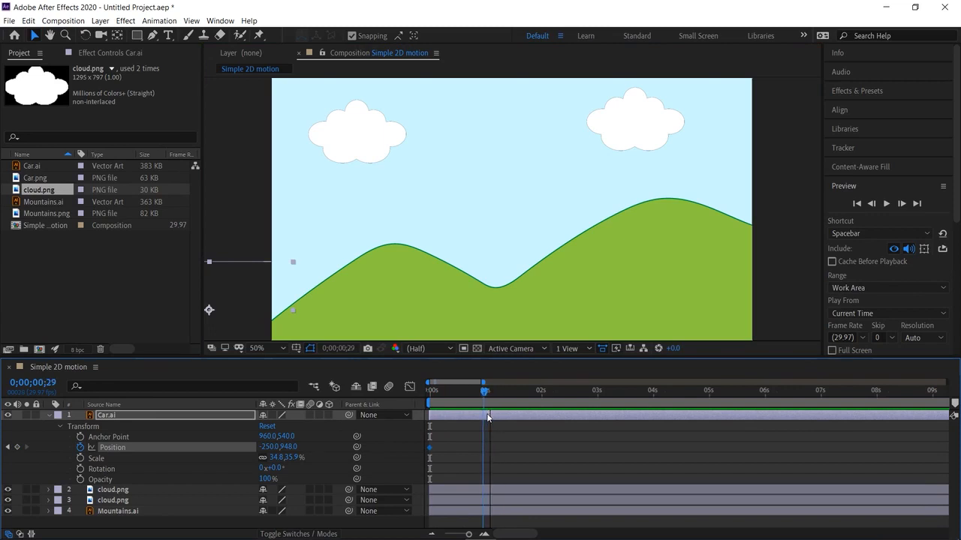
{"action": "left_click", "coordinate": [18, 448]}
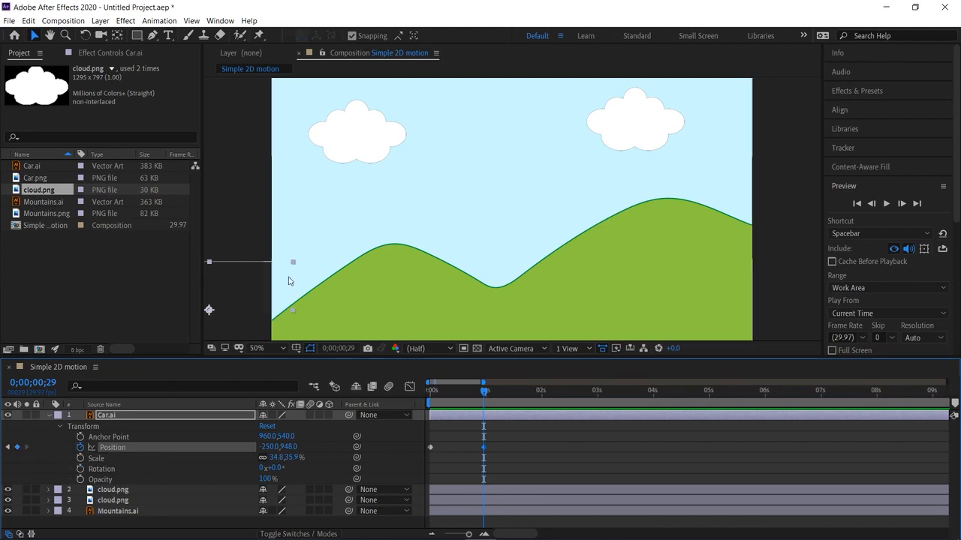
{"action": "left_click", "coordinate": [233, 303]}
{"action": "left_click_drag", "start_coordinate": [280, 285], "coordinate": [420, 221]}
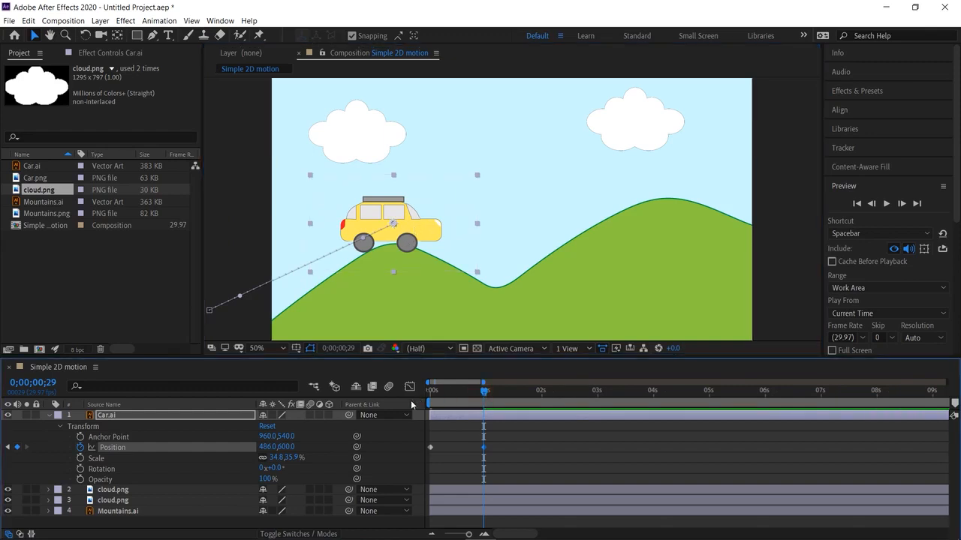
{"action": "left_click_drag", "start_coordinate": [483, 395], "coordinate": [405, 401]}
{"action": "key", "text": "space"}
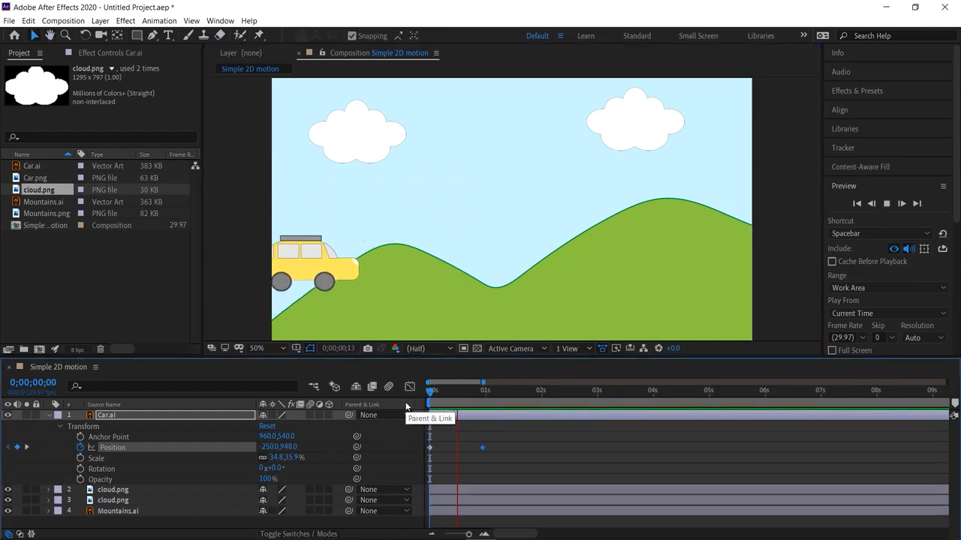
Keyframe the car in the valley at 0;00;02;00, about 960, 794, and on the second hilltop at 0;00;03;00, about 1580, 402.
{"action": "left_click_drag", "start_coordinate": [510, 393], "coordinate": [544, 412]}
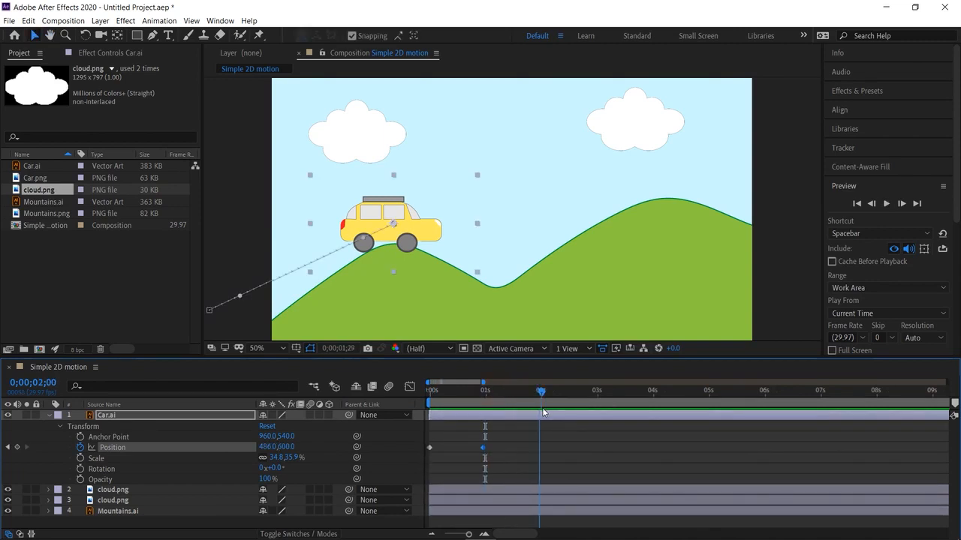
{"action": "left_click", "coordinate": [17, 448]}
{"action": "left_click_drag", "start_coordinate": [385, 217], "coordinate": [499, 261]}
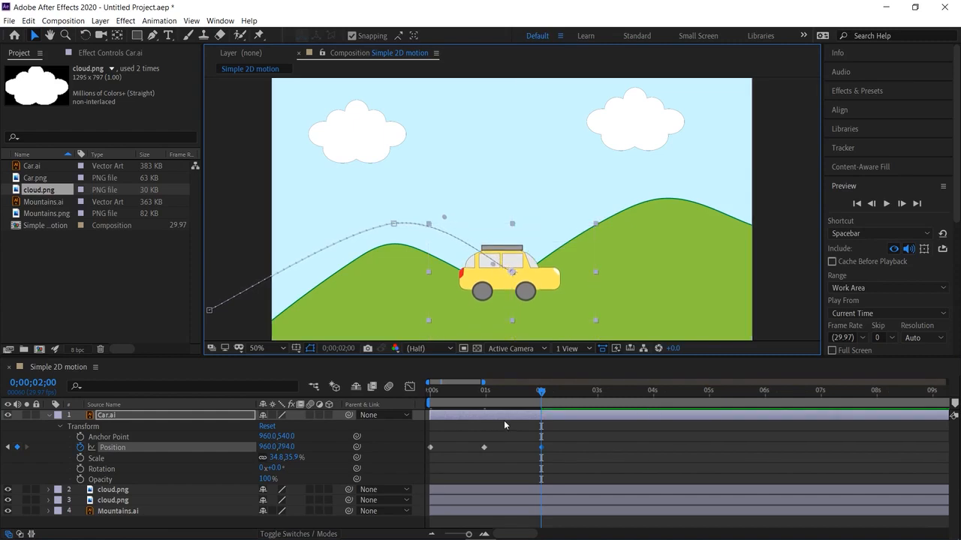
{"action": "left_click_drag", "start_coordinate": [542, 391], "coordinate": [597, 405]}
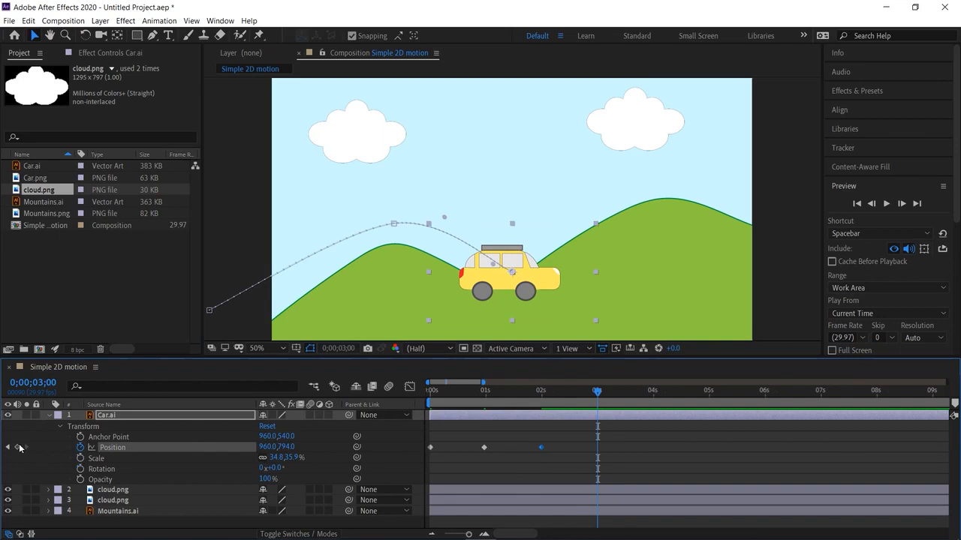
{"action": "left_click_drag", "start_coordinate": [534, 278], "coordinate": [696, 179]}
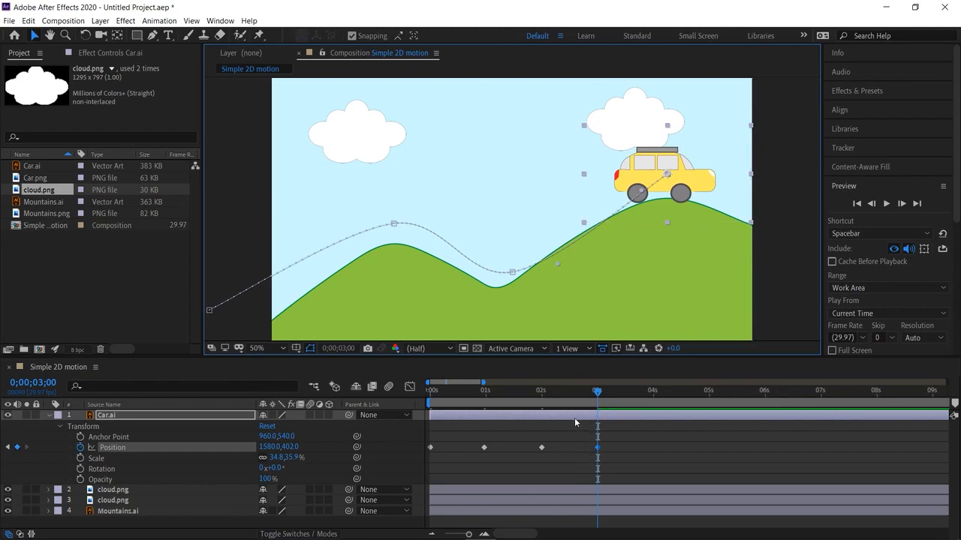
Keyframe the car beyond the scene's right edge at 0;00;04;00, at about 2312, 650, and preview the whole drive from the start.
{"action": "left_click", "coordinate": [645, 403]}
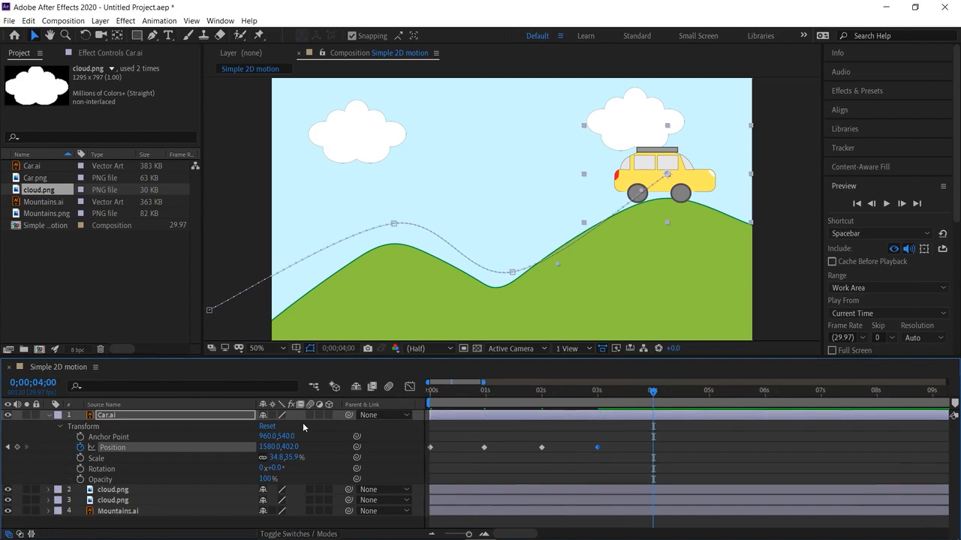
{"action": "left_click_drag", "start_coordinate": [651, 159], "coordinate": [833, 223]}
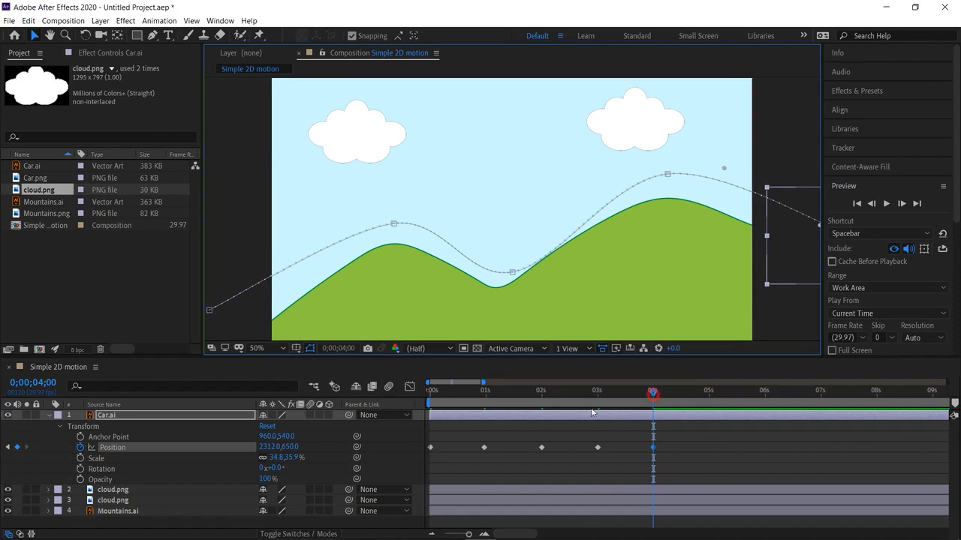
{"action": "key", "text": "Home"}
{"action": "key", "text": "space"}
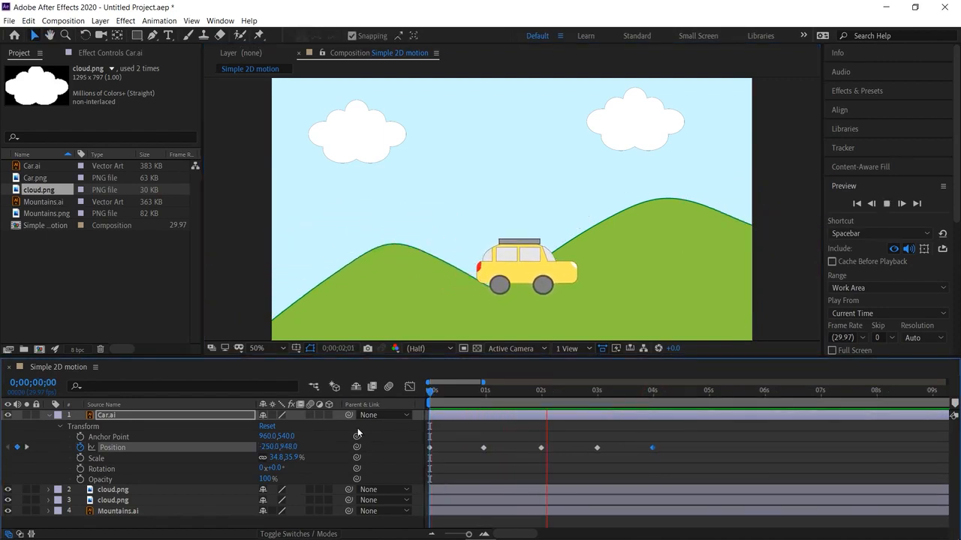
{"action": "key", "text": "space"}
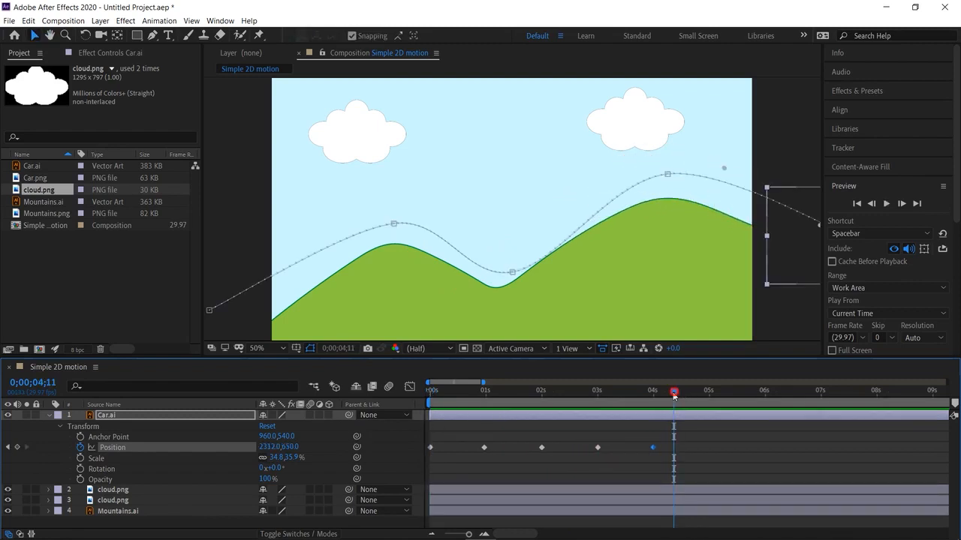
{"action": "key", "text": "Home"}
Adjust the first four points of the car's motion path to follow the hills more closely, with the starting point at about -166, 1024.
{"action": "left_click_drag", "start_coordinate": [439, 443], "coordinate": [442, 492]}
{"action": "left_click_drag", "start_coordinate": [443, 392], "coordinate": [466, 394]}
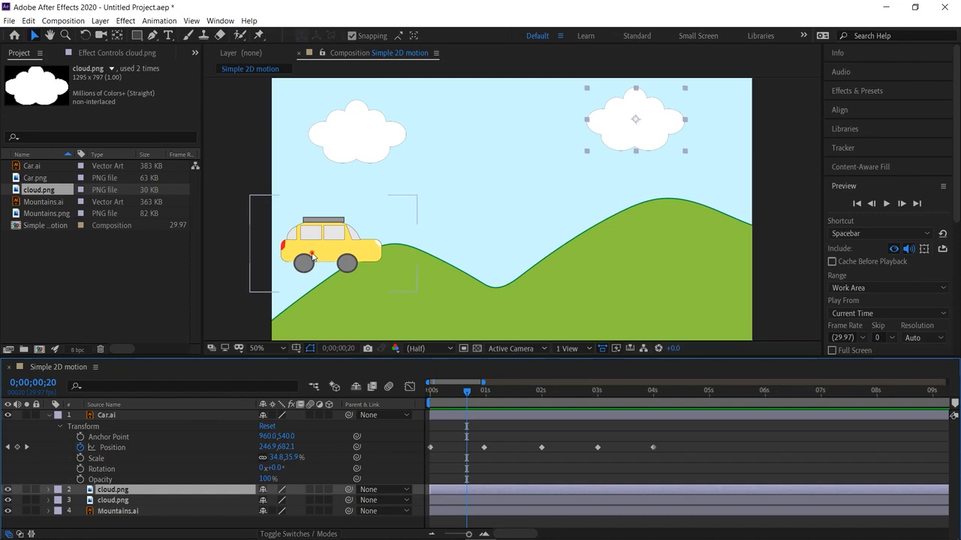
{"action": "left_click", "coordinate": [314, 257]}
{"action": "left_click_drag", "start_coordinate": [211, 310], "coordinate": [226, 325]}
{"action": "mouse_move", "coordinate": [396, 225]}
{"action": "left_mouse_down"}
{"action": "mouse_move", "coordinate": [386, 217]}
{"action": "mouse_move", "coordinate": [382, 230]}
{"action": "left_mouse_up"}
{"action": "left_click_drag", "start_coordinate": [511, 272], "coordinate": [494, 265]}
{"action": "left_click_drag", "start_coordinate": [667, 178], "coordinate": [657, 188]}
{"action": "left_click_drag", "start_coordinate": [500, 265], "coordinate": [499, 273]}
{"action": "left_click_drag", "start_coordinate": [228, 327], "coordinate": [232, 330]}
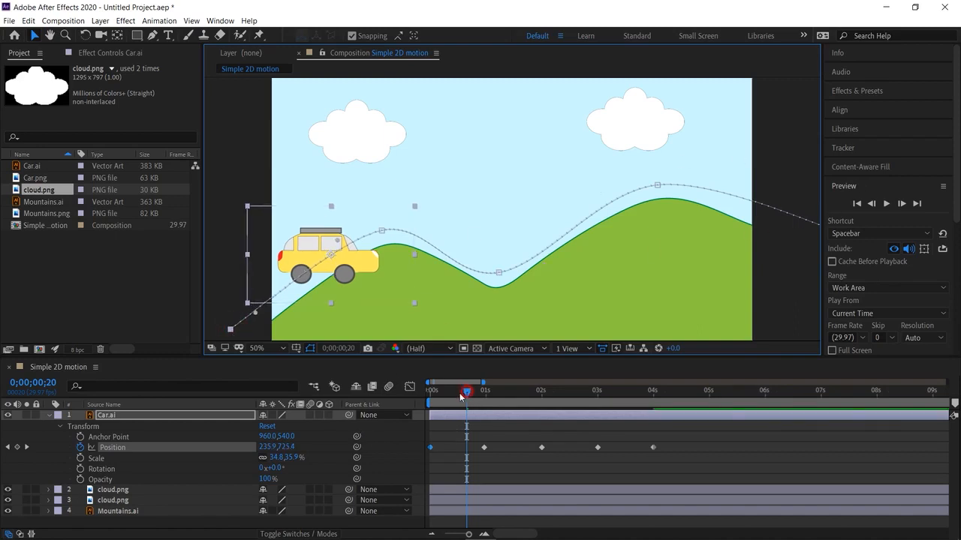
{"action": "left_click_drag", "start_coordinate": [465, 392], "coordinate": [430, 391]}
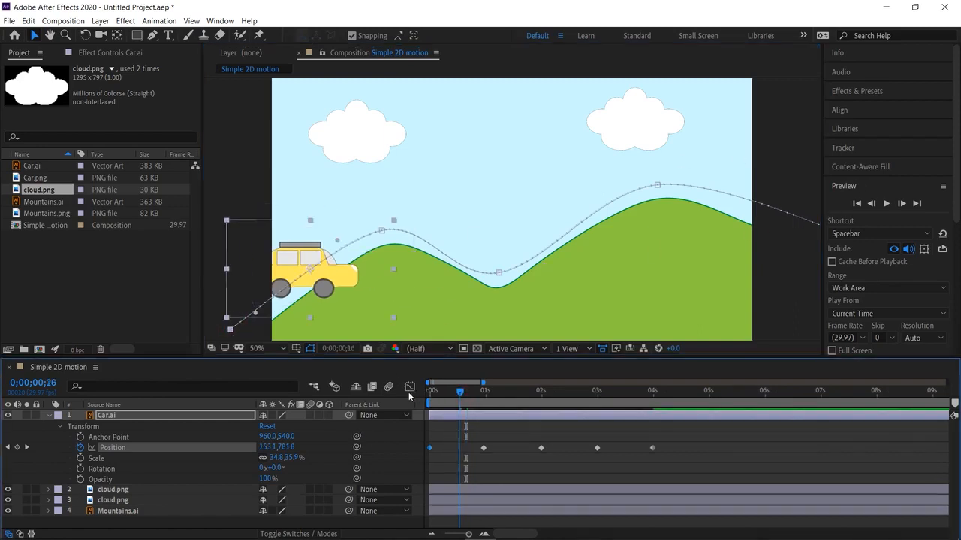
Set the Car.ai layer's Auto-Orientation to Orient Along Path.
{"action": "right_click", "coordinate": [111, 419]}
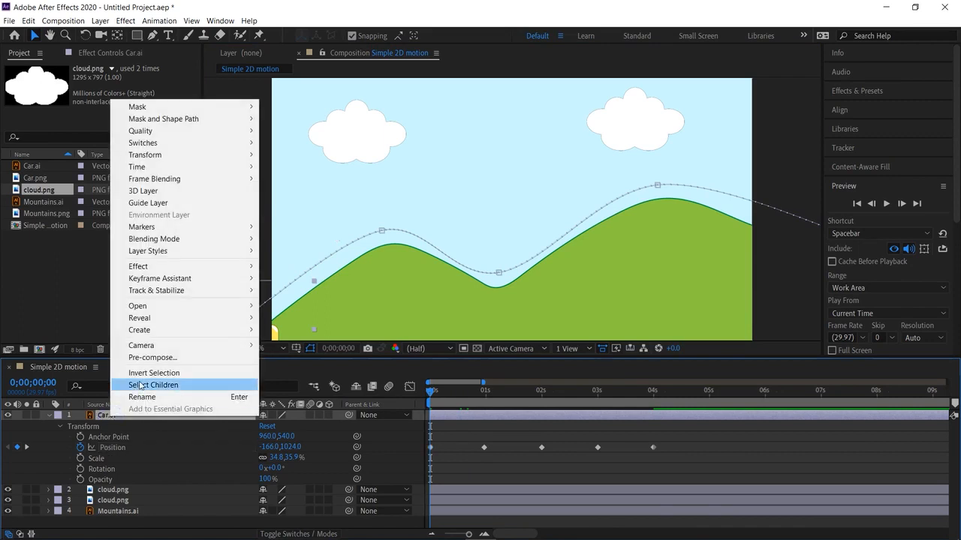
{"action": "mouse_move", "coordinate": [194, 164]}
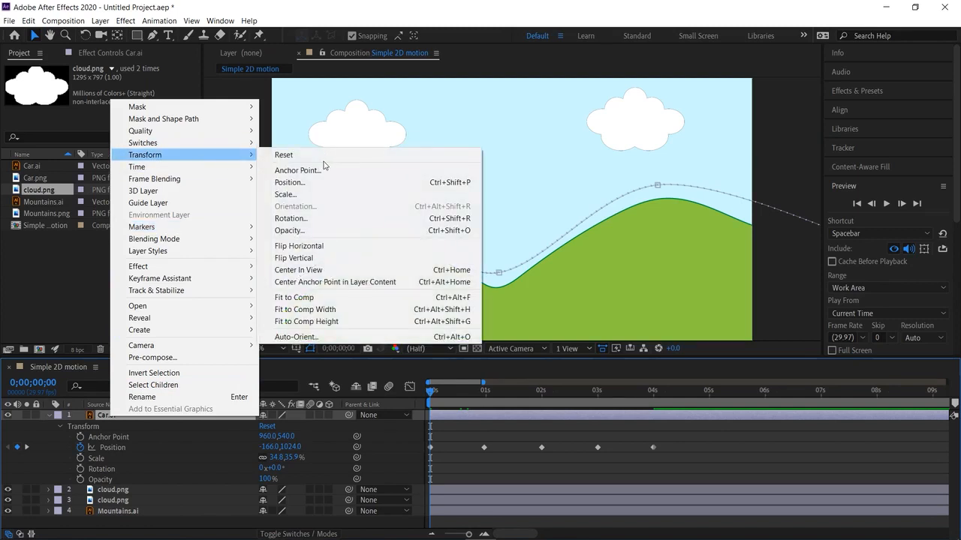
{"action": "left_click", "coordinate": [339, 337]}
{"action": "left_click", "coordinate": [405, 250]}
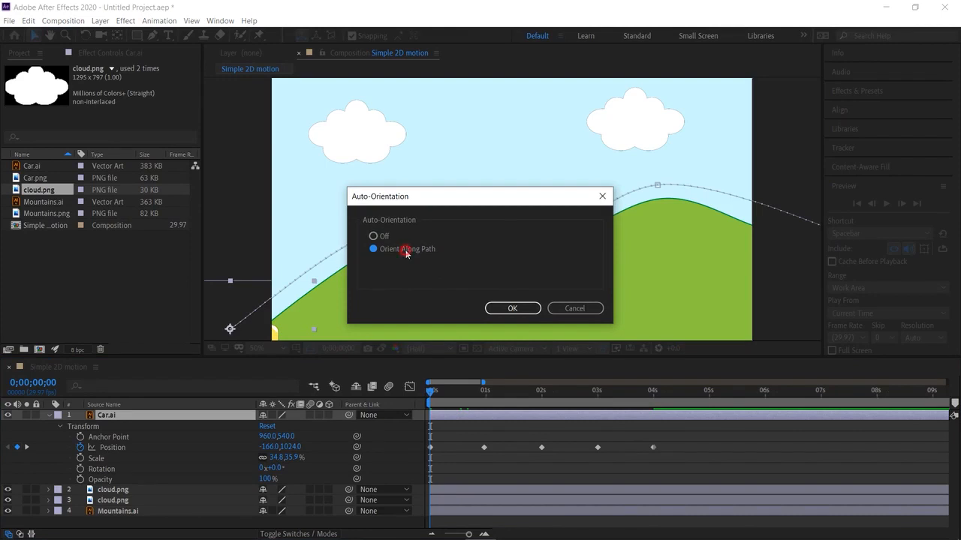
{"action": "left_click", "coordinate": [528, 309]}
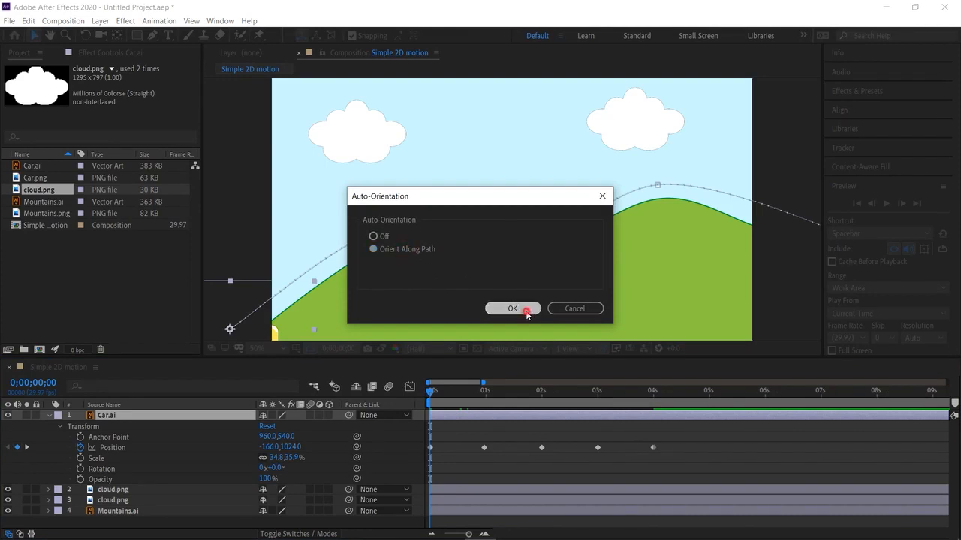
Play the car animation from the start and check how the car tilts along the hill slopes.
{"action": "key", "text": "space"}
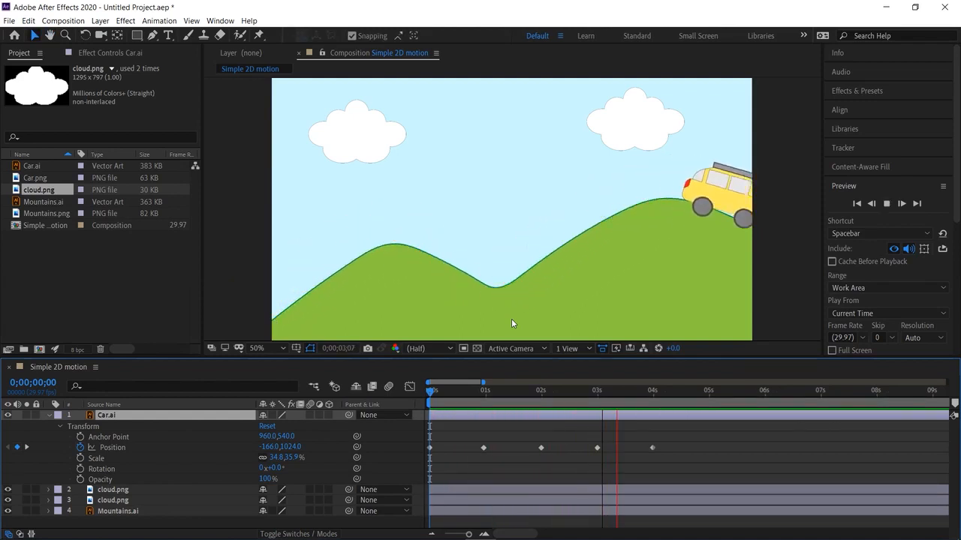
{"action": "left_click", "coordinate": [657, 389]}
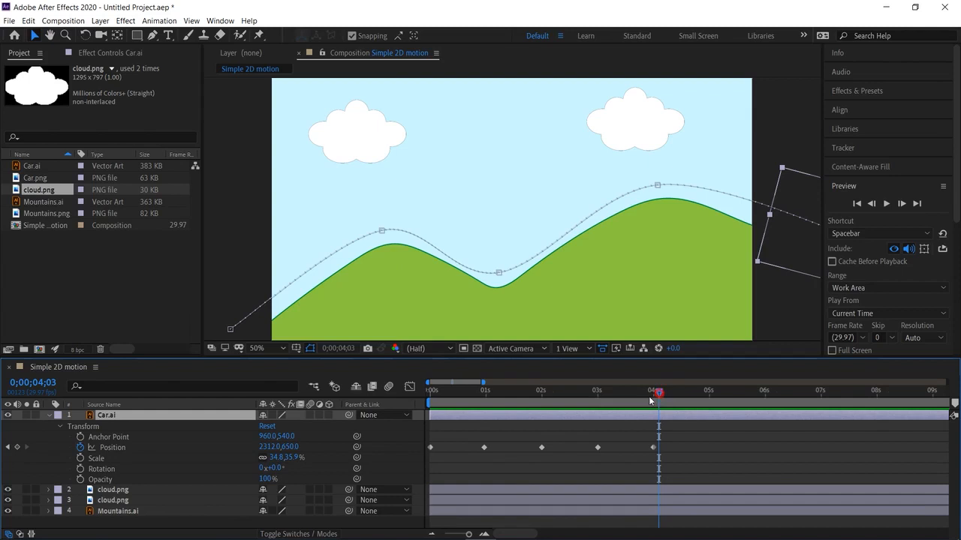
{"action": "key", "text": "Home"}
{"action": "key", "text": "space"}
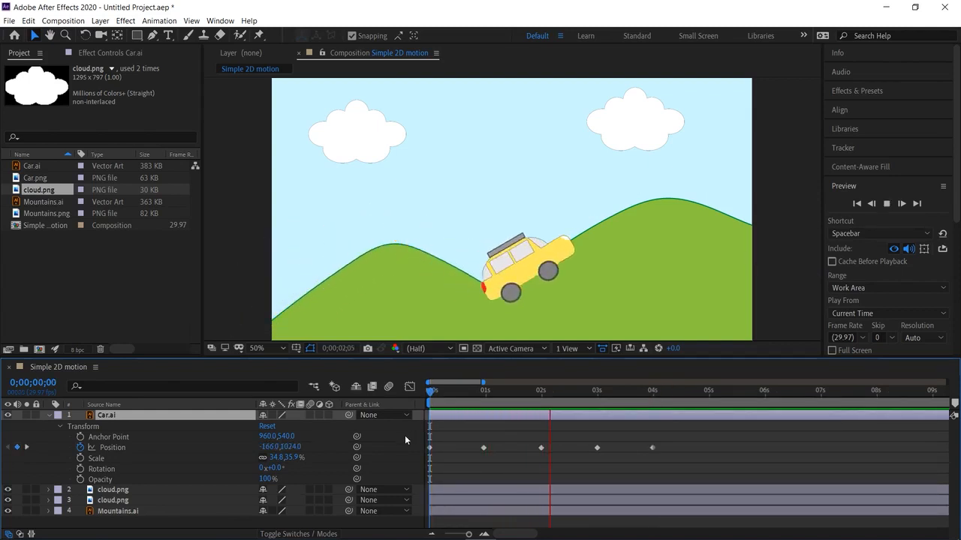
Stop the preview and review the car's first frames from the start of the composition.
{"action": "key", "text": "space"}
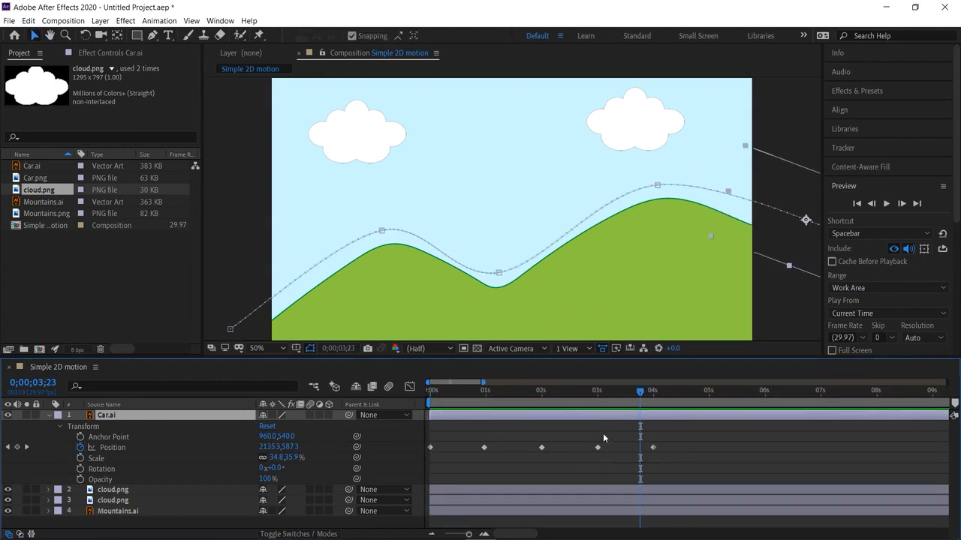
{"action": "key", "text": "Home"}
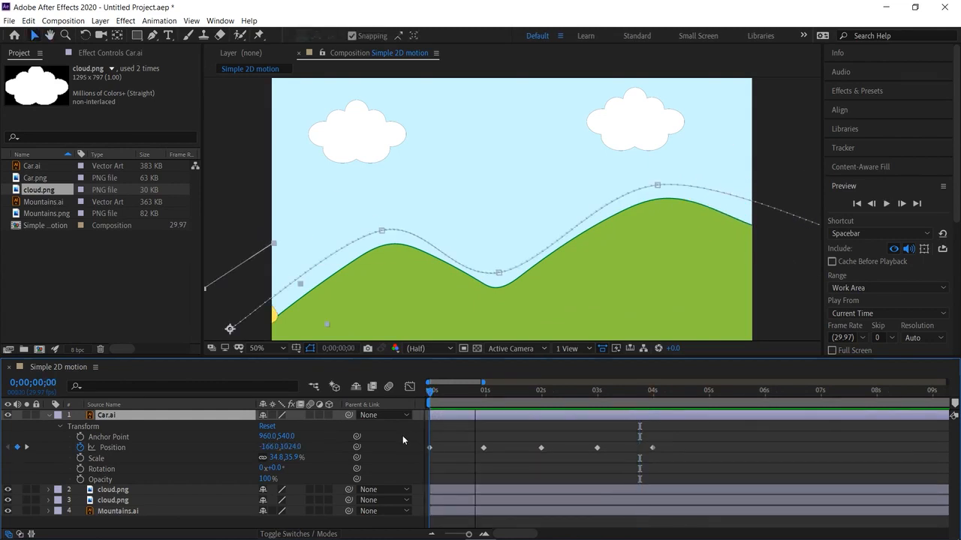
{"action": "key", "text": "Page_Down"}
{"action": "key", "text": "Page_Down"}
{"action": "key", "text": "Page_Down"}
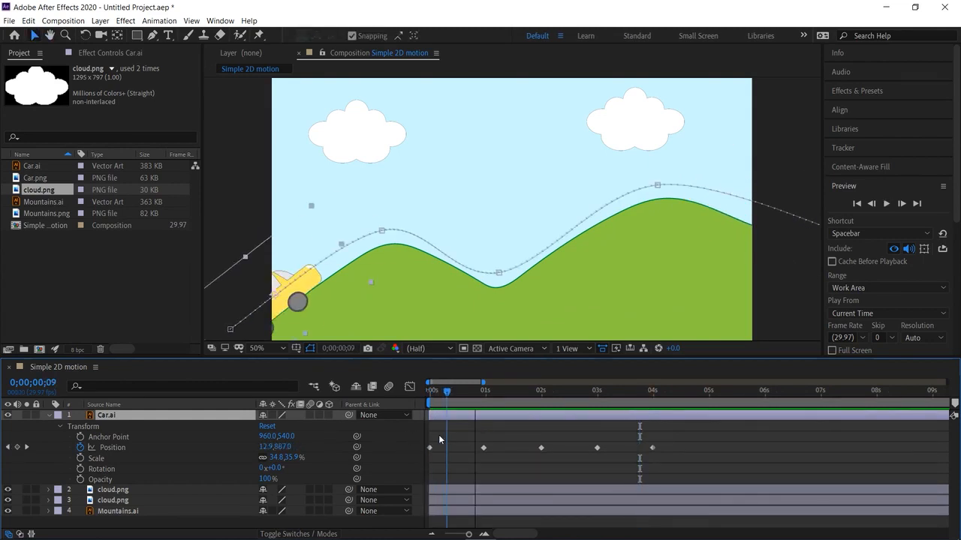
{"action": "key", "text": "Home"}
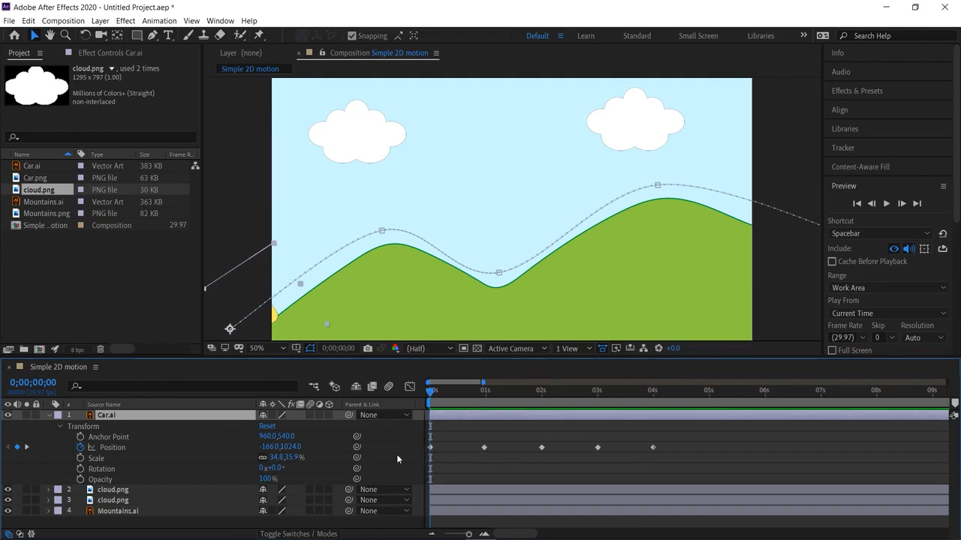
Slow the drive by setting the Car.ai layer's Stretch to 202%, and preview it from the start.
{"action": "left_click", "coordinate": [30, 534]}
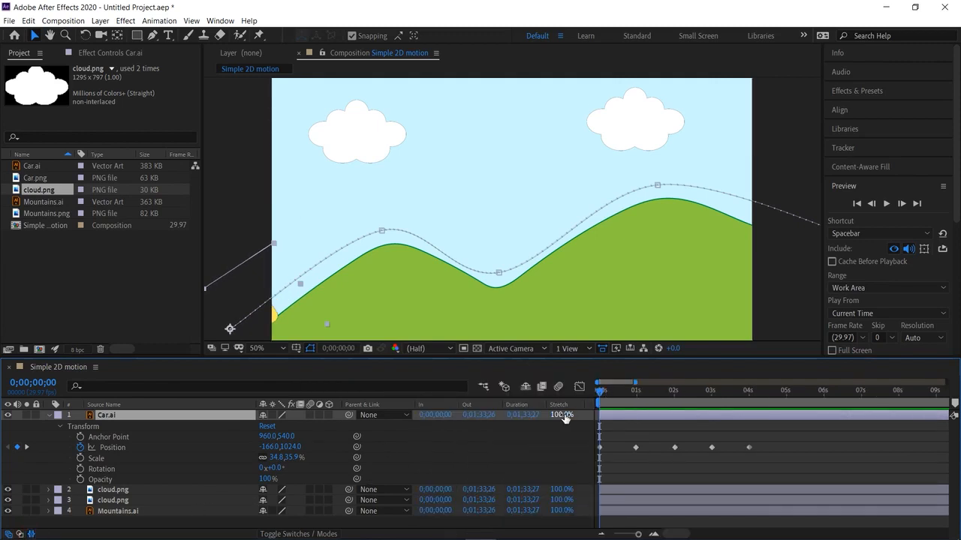
{"action": "left_click_drag", "start_coordinate": [566, 418], "coordinate": [637, 425]}
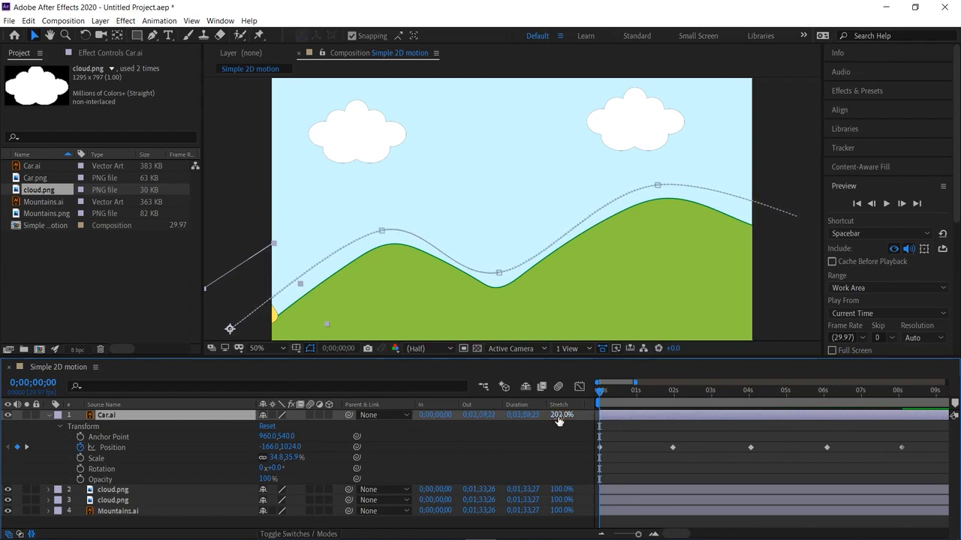
{"action": "key", "text": "space"}
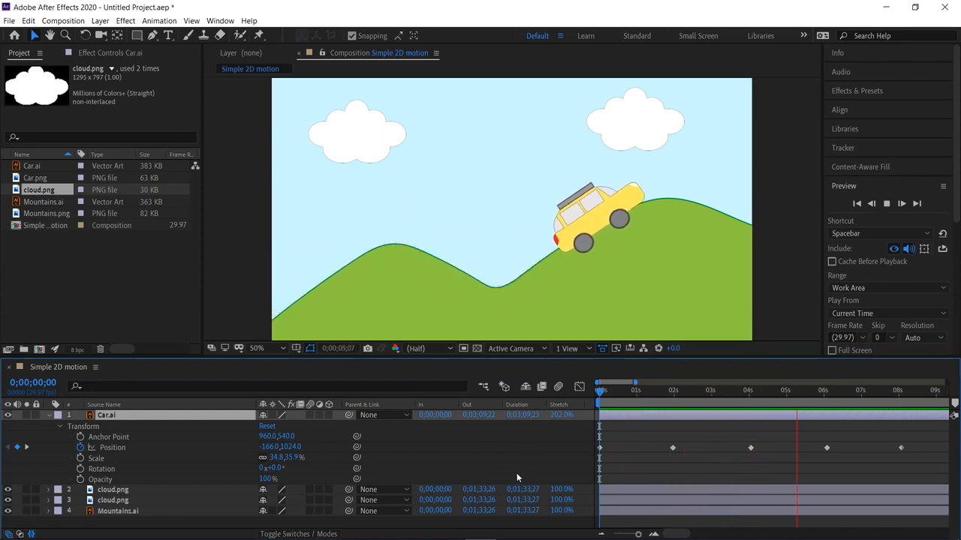
{"action": "key", "text": "space"}
{"action": "key", "text": "space"}
{"action": "key", "text": "space"}
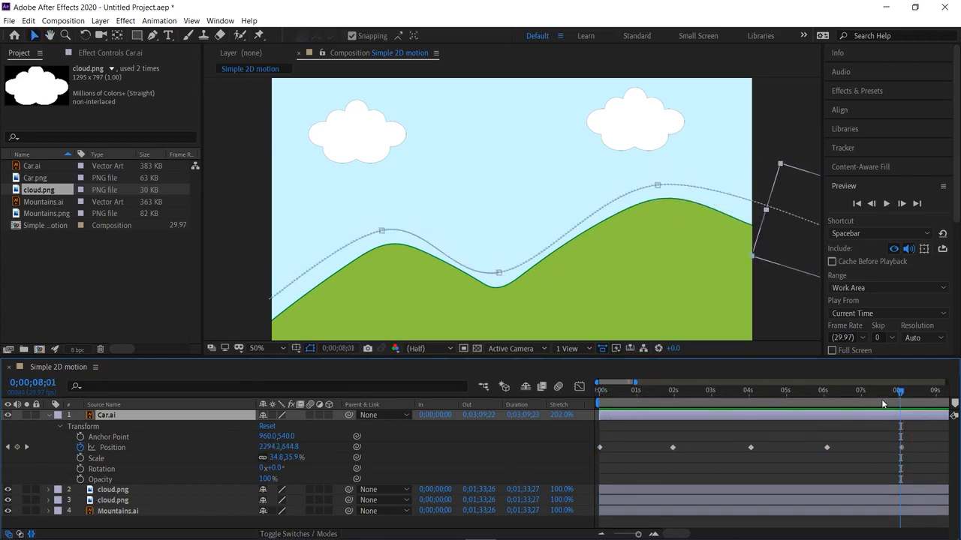
{"action": "left_click_drag", "start_coordinate": [898, 391], "coordinate": [597, 444]}
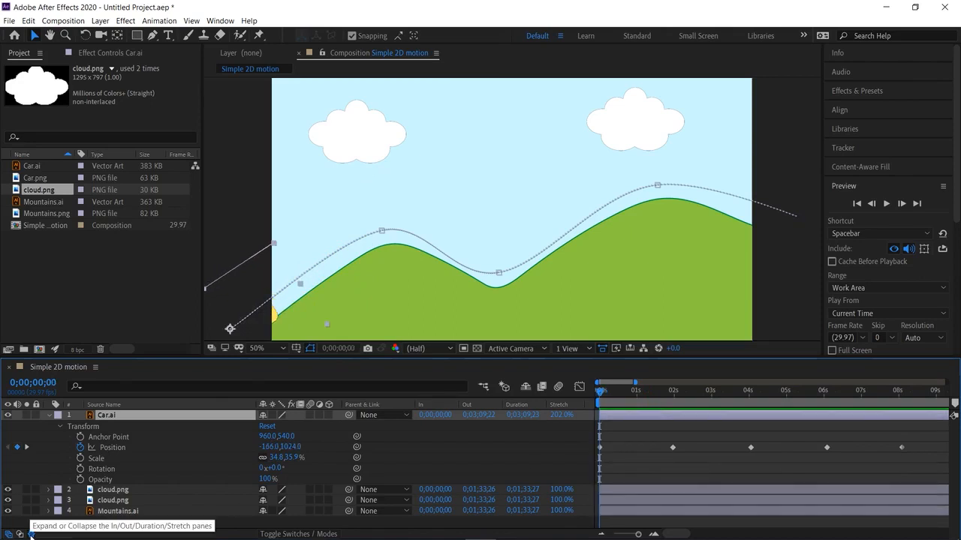
{"action": "left_click", "coordinate": [31, 533]}
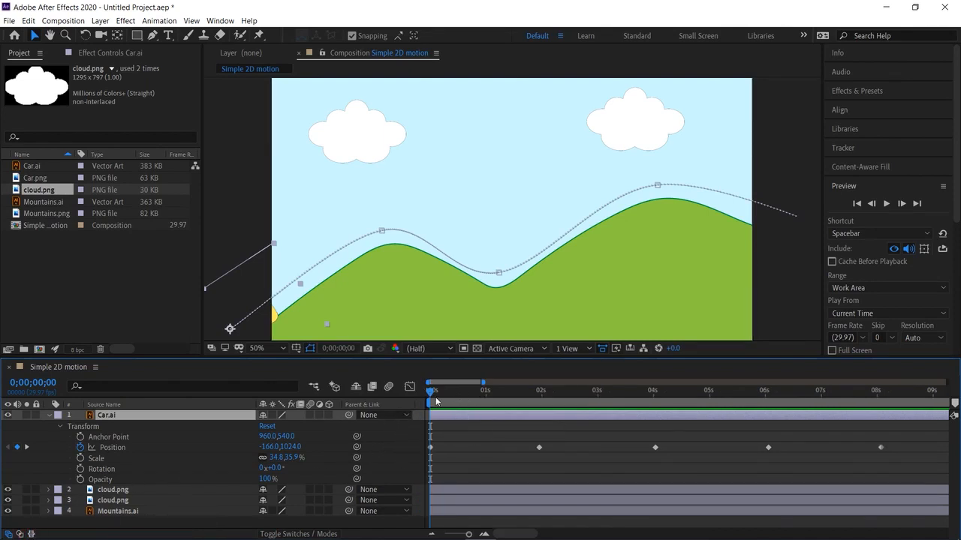
Scrub the slowed drive to 0;00;05;07 and examine the car's whole motion path beyond the scene's edges.
{"action": "left_click_drag", "start_coordinate": [453, 403], "coordinate": [722, 518]}
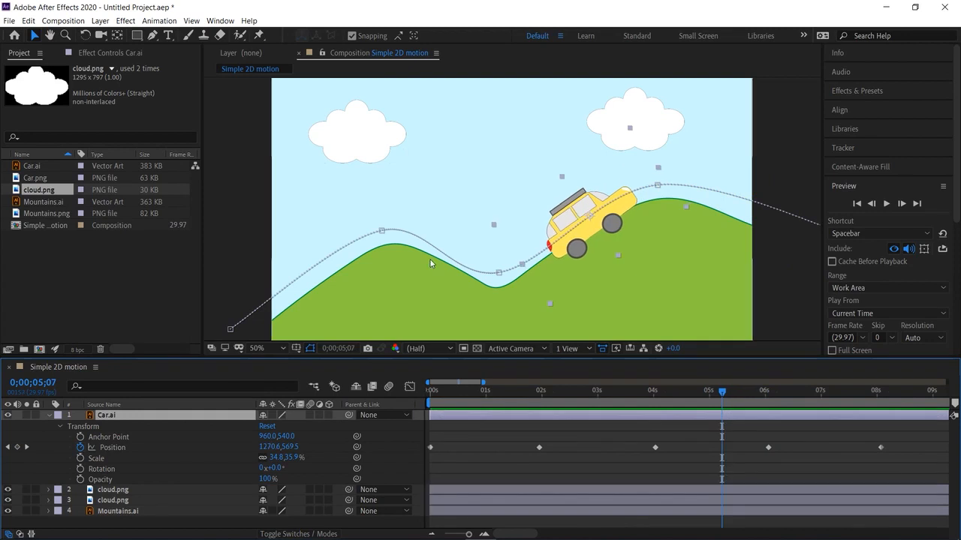
{"action": "key", "text": "comma"}
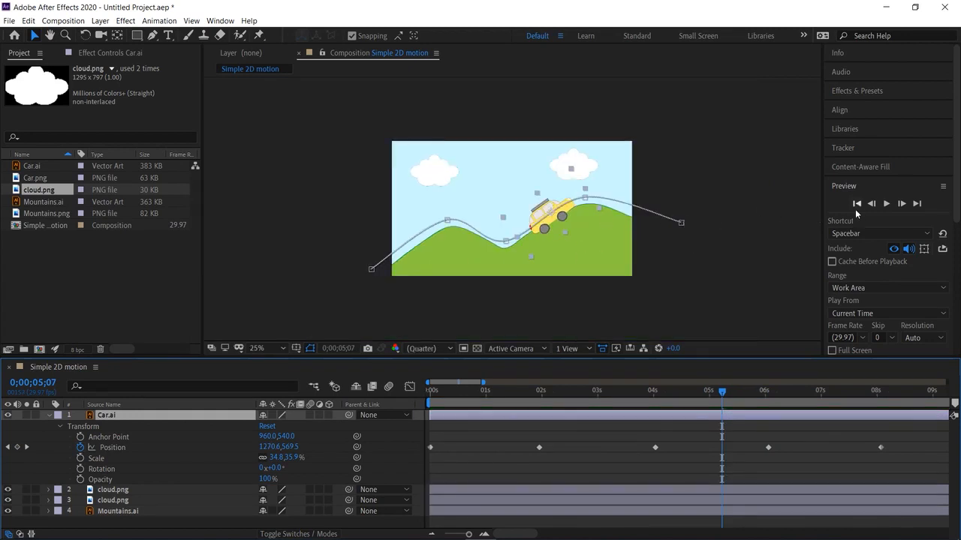
{"action": "key", "text": "comma"}
{"action": "key", "text": "period"}
{"action": "key", "text": "period"}
{"action": "key", "text": "period"}
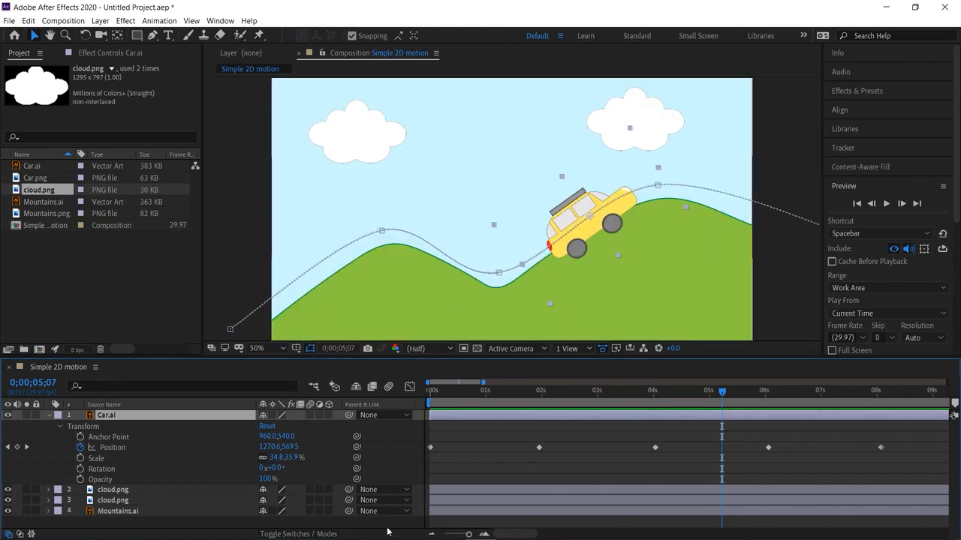
Keyframe the Scale of the cloud above the first hill at 0;00;00;00, shrinking it to about 7.2, 7.6%.
{"action": "left_click", "coordinate": [119, 500]}
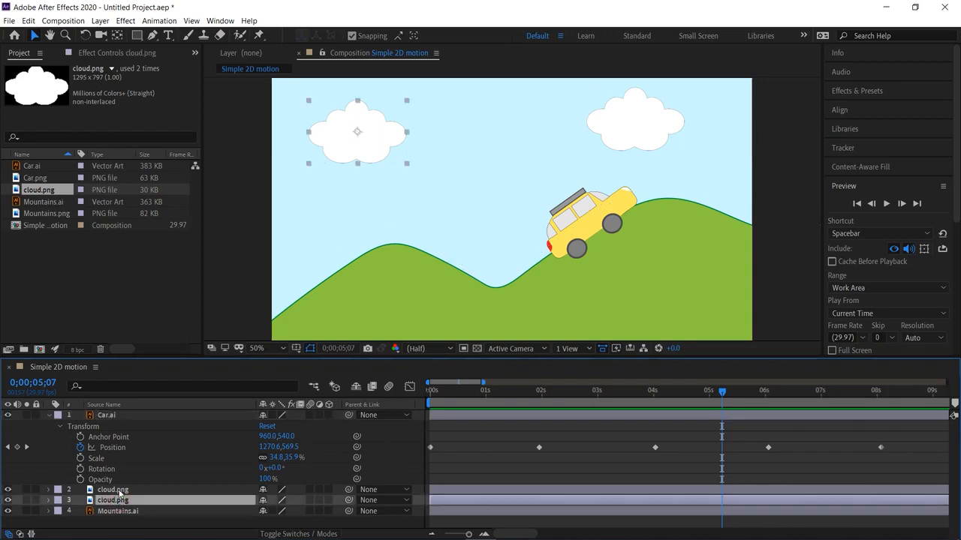
{"action": "left_click", "coordinate": [49, 500]}
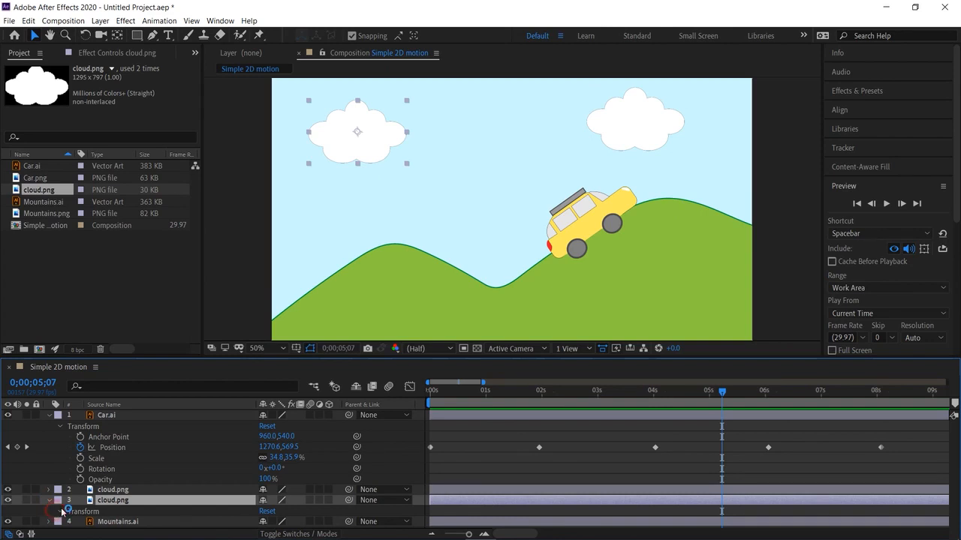
{"action": "left_click", "coordinate": [61, 512]}
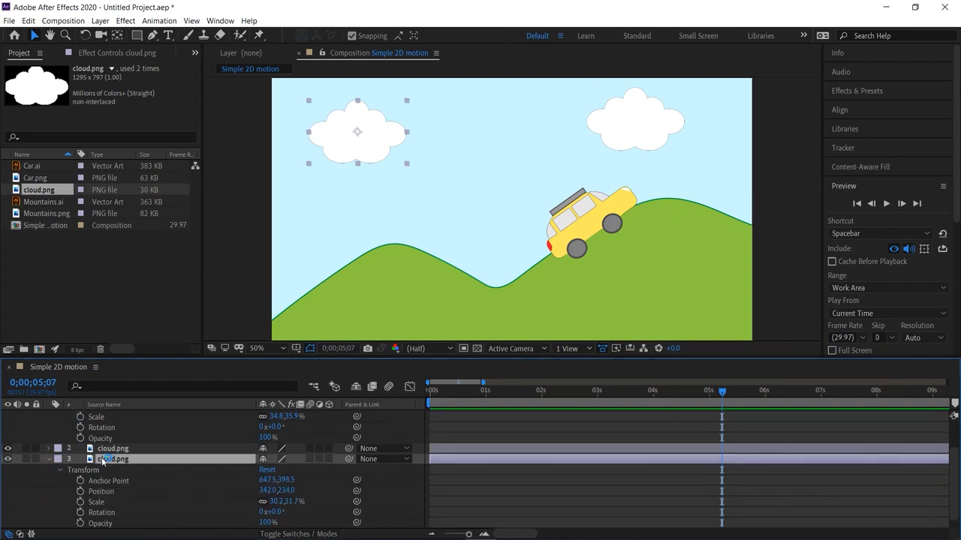
{"action": "left_click", "coordinate": [80, 503]}
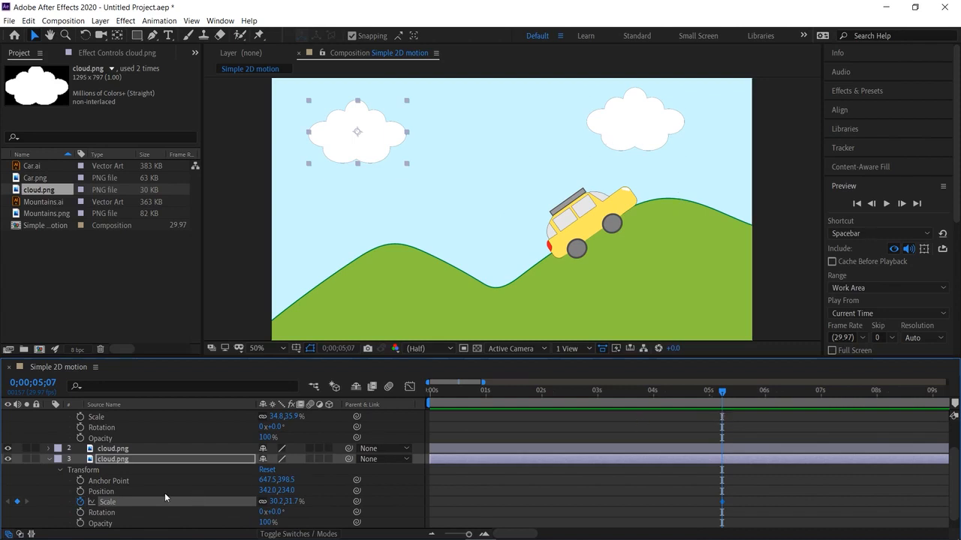
{"action": "left_click", "coordinate": [80, 502]}
{"action": "left_click_drag", "start_coordinate": [724, 394], "coordinate": [389, 420]}
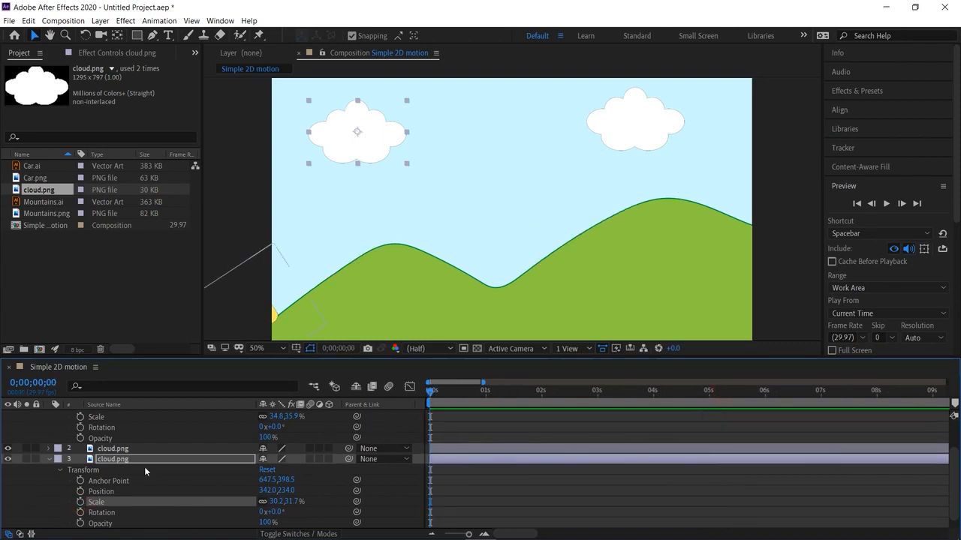
{"action": "left_click", "coordinate": [80, 502]}
{"action": "left_click_drag", "start_coordinate": [281, 501], "coordinate": [262, 501]}
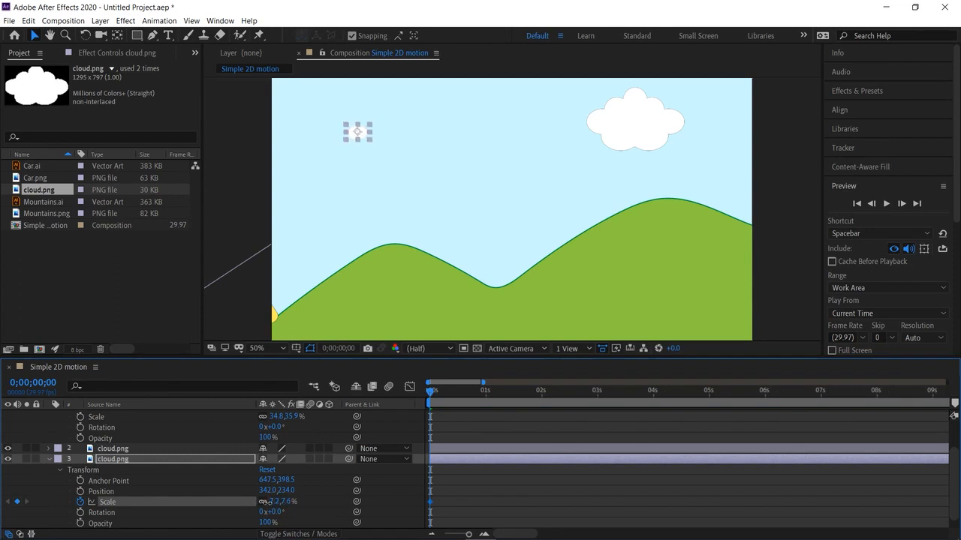
Keyframe the same cloud's Scale at 0;00;01;00 to about 34.8, 36.6%, and preview its growth from the start.
{"action": "left_click", "coordinate": [485, 402]}
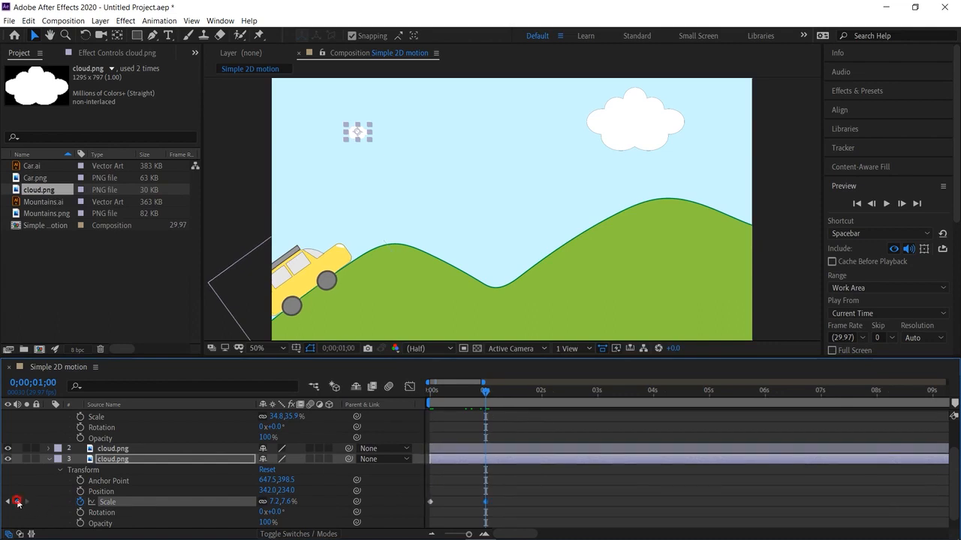
{"action": "left_click_drag", "start_coordinate": [281, 502], "coordinate": [294, 502]}
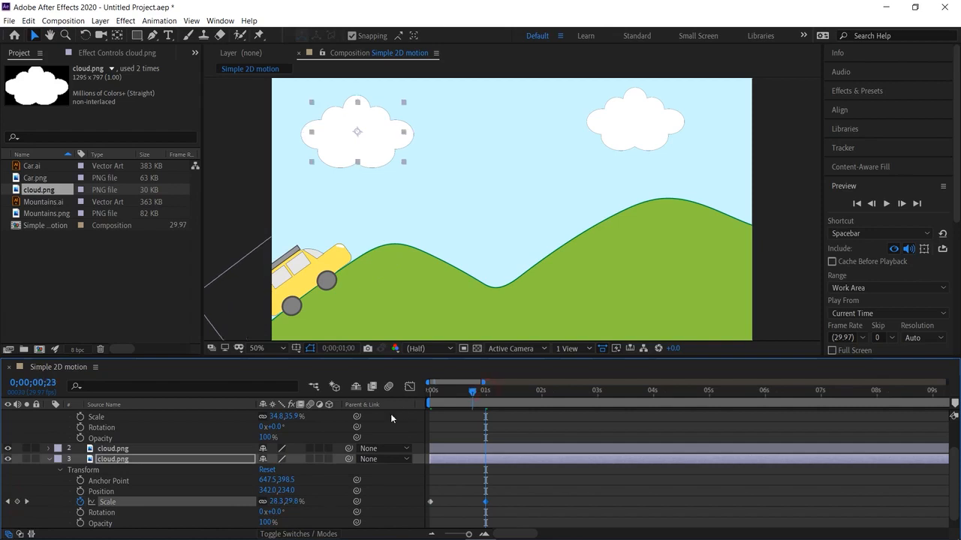
{"action": "key", "text": "Home"}
{"action": "key", "text": "space"}
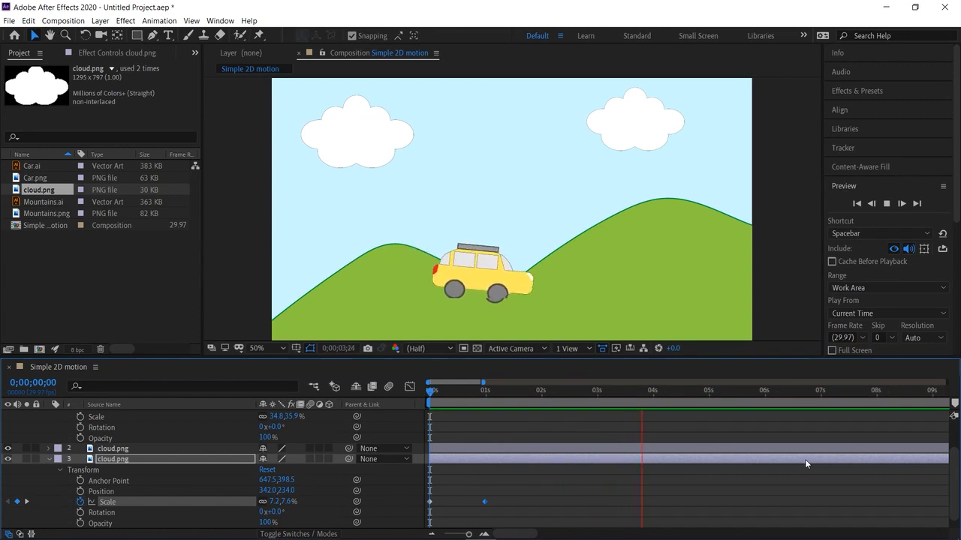
{"action": "key", "text": "space"}
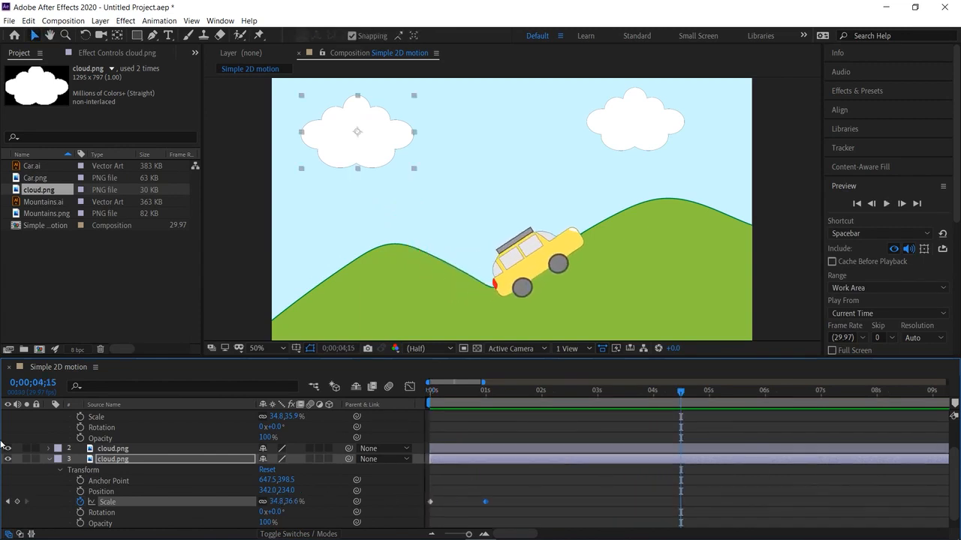
{"action": "left_click", "coordinate": [48, 459]}
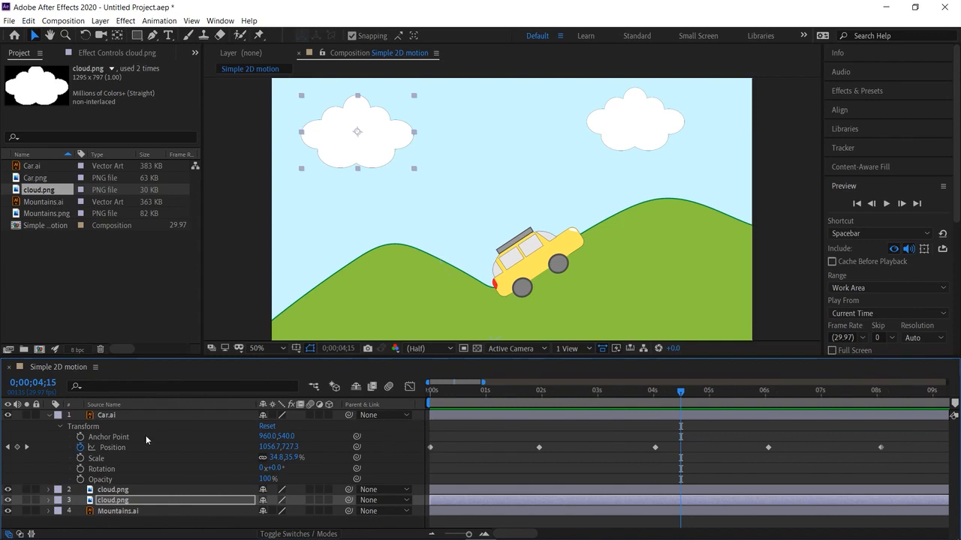
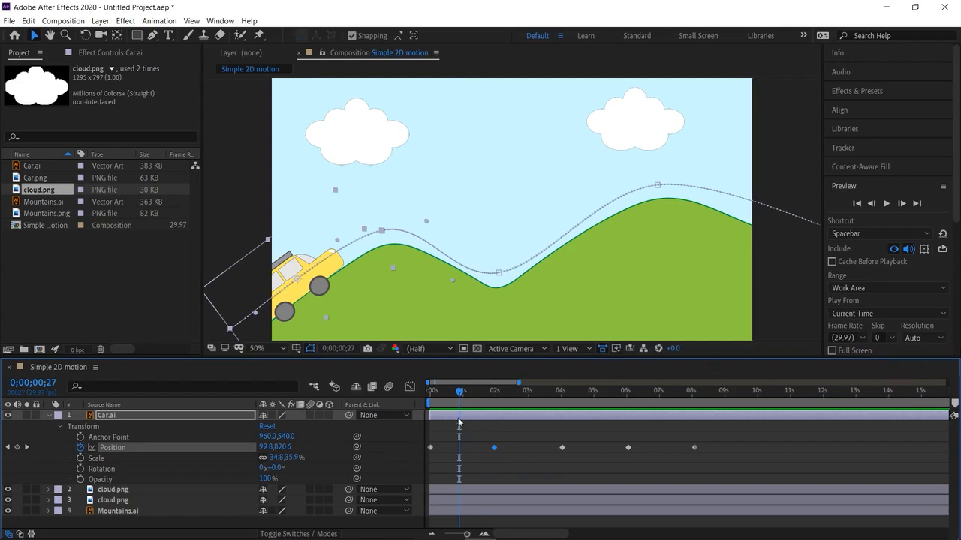
Play the scene from the start and scrub around the six-second mark to examine the car's movement between Position keyframes.
{"action": "left_click_drag", "start_coordinate": [459, 394], "coordinate": [417, 486]}
{"action": "key", "text": "space"}
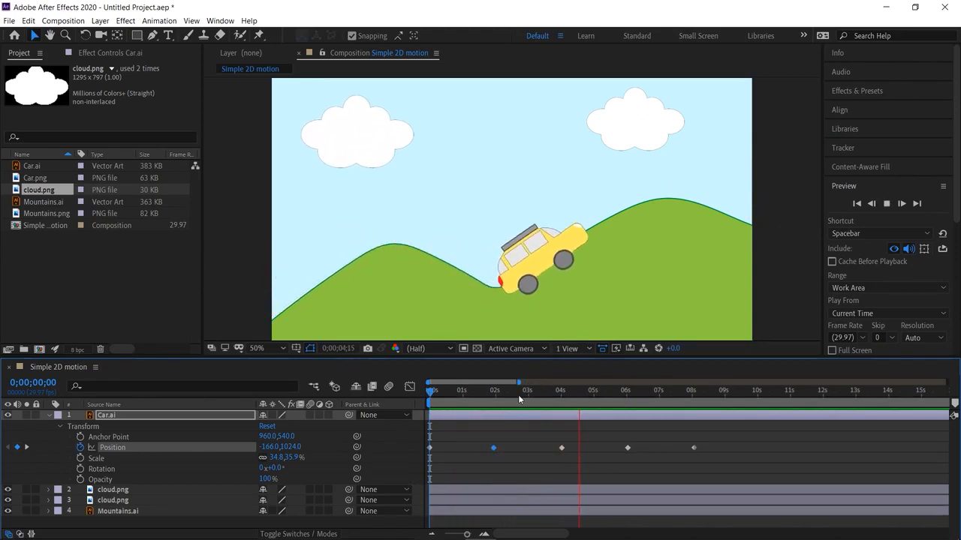
{"action": "left_click", "coordinate": [632, 390]}
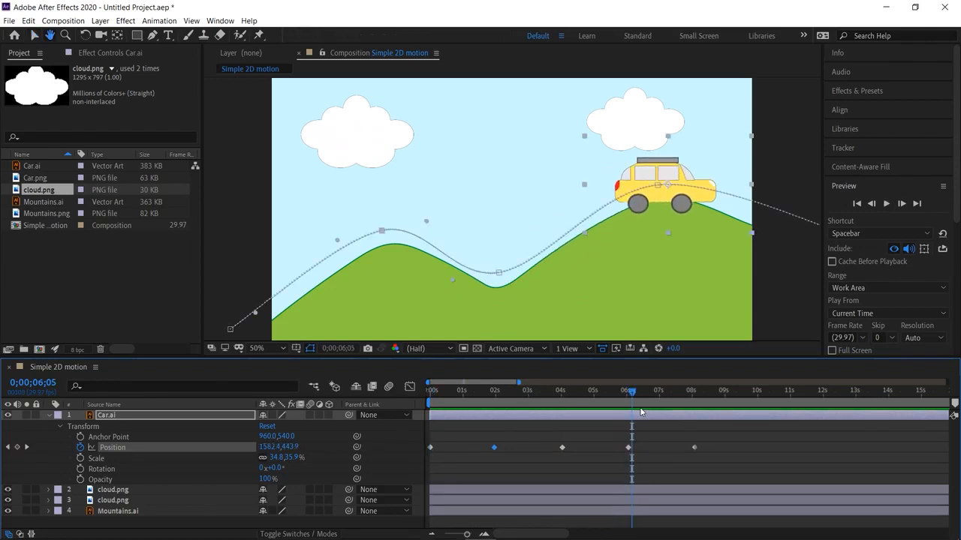
{"action": "left_click_drag", "start_coordinate": [632, 391], "coordinate": [620, 411]}
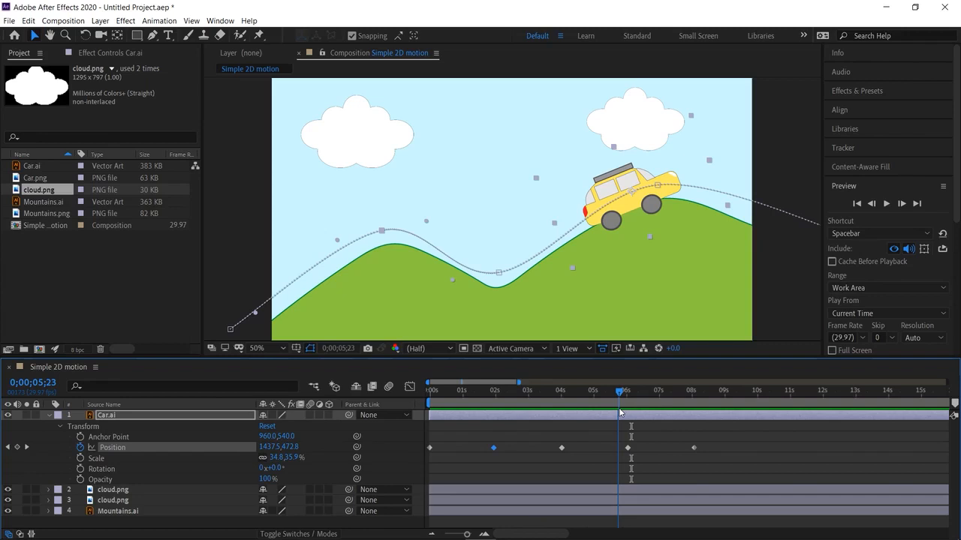
{"action": "left_click_drag", "start_coordinate": [635, 422], "coordinate": [430, 464]}
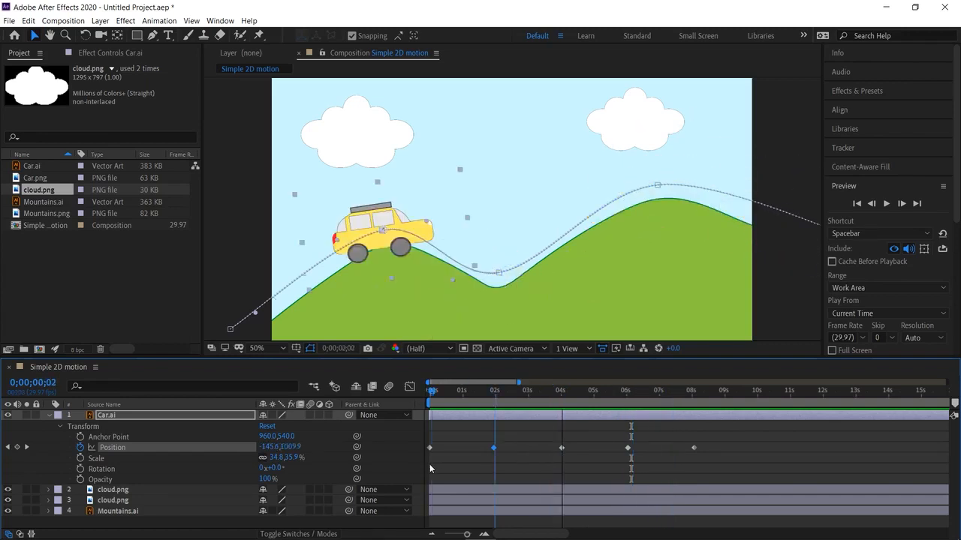
Select the car's Position keyframes and examine their X and Y value curves in the Graph Editor.
{"action": "left_click", "coordinate": [410, 387]}
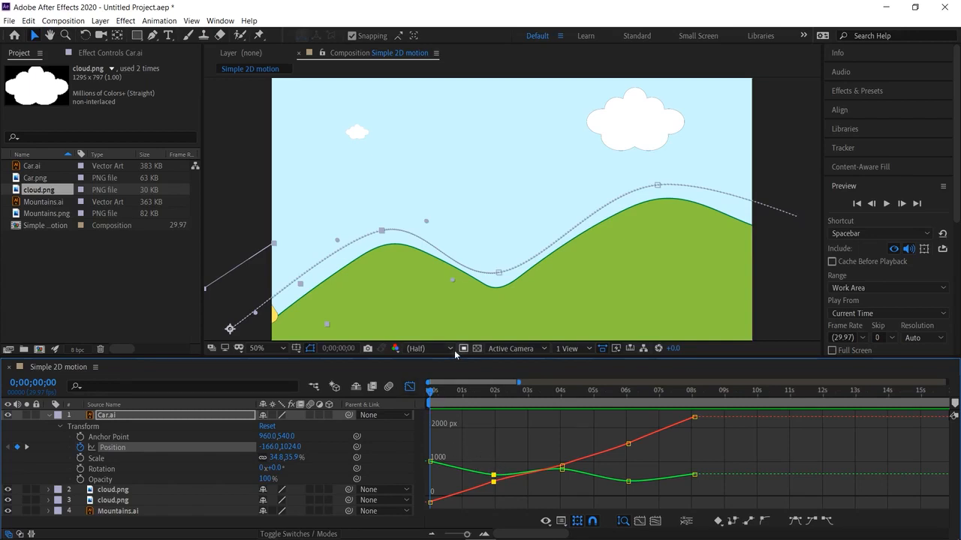
{"action": "left_click", "coordinate": [412, 387]}
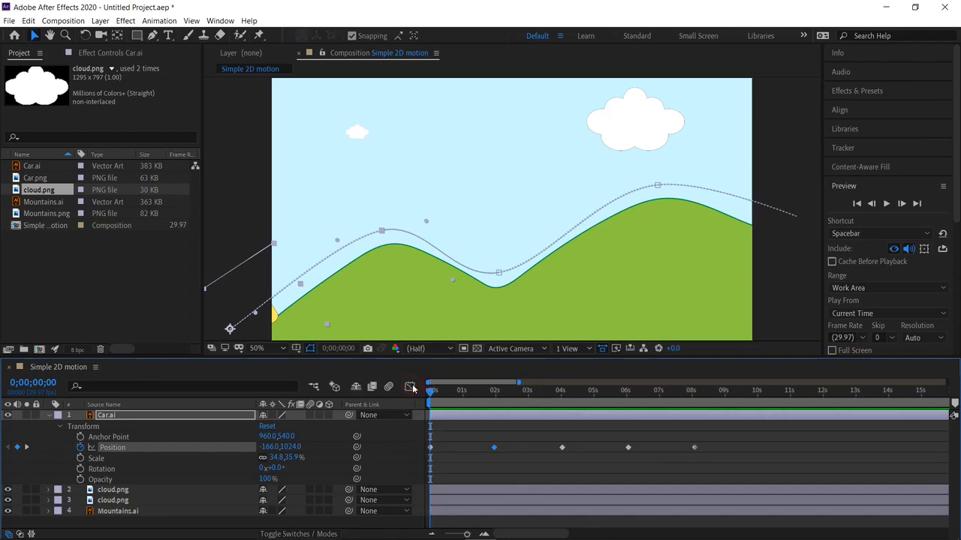
{"action": "left_click", "coordinate": [505, 463]}
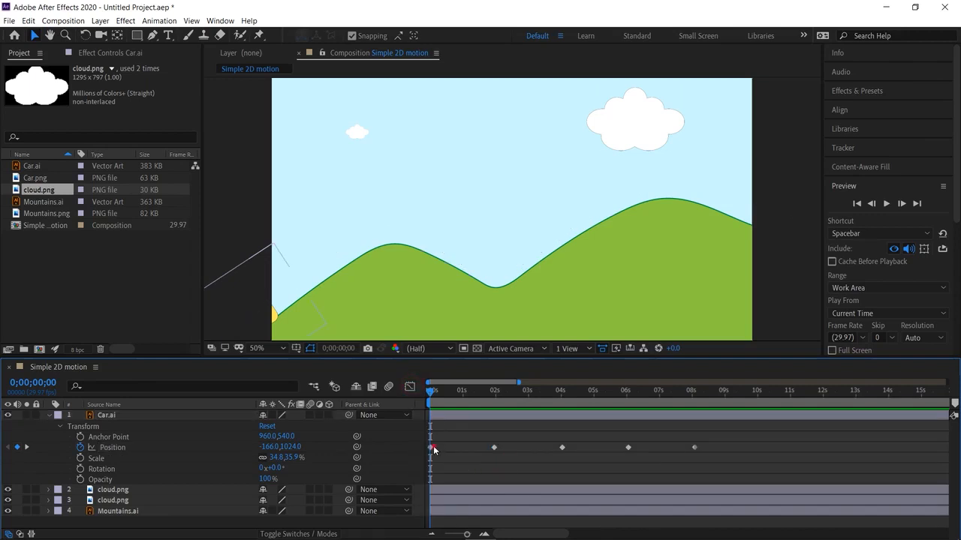
{"action": "left_click", "coordinate": [430, 448]}
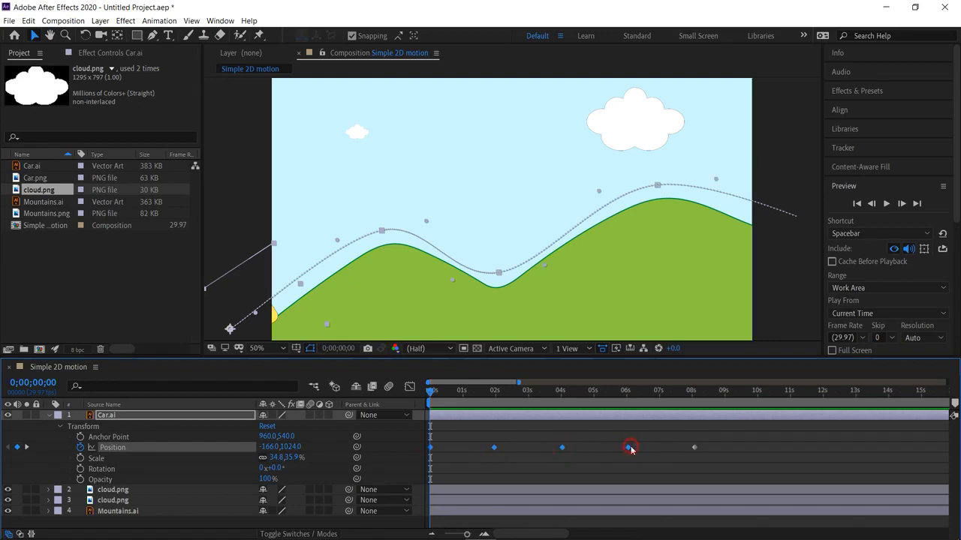
{"action": "left_click", "coordinate": [412, 387]}
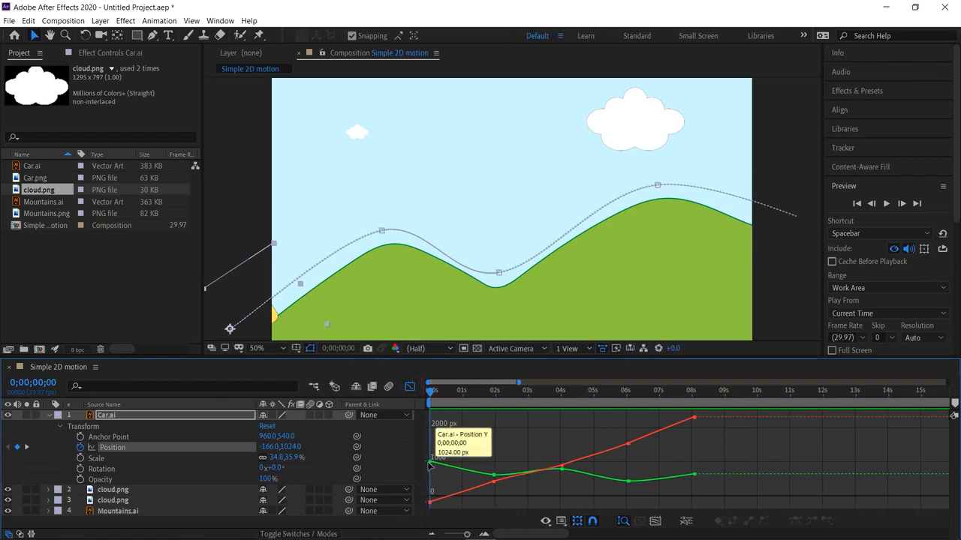
{"action": "mouse_move", "coordinate": [492, 496]}
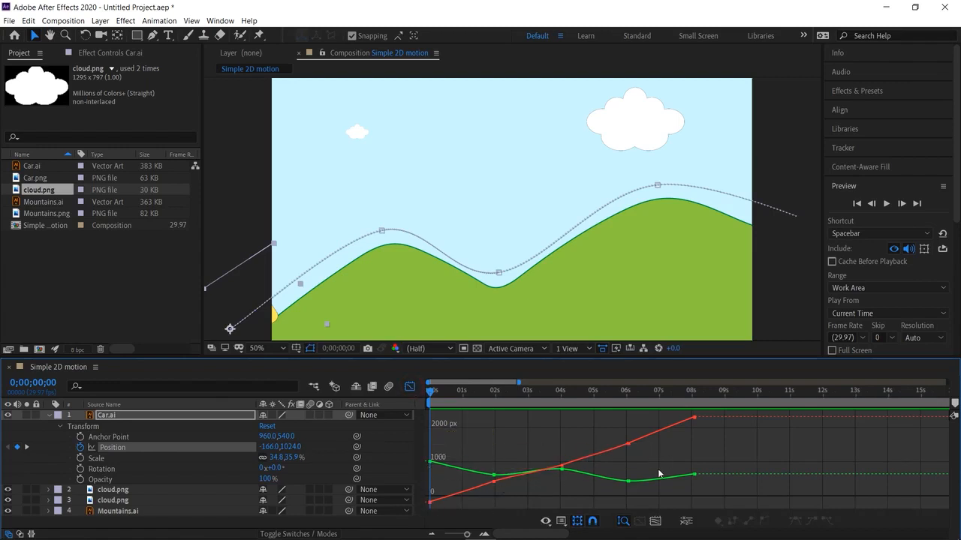
Move the car's Position keyframe for the first hilltop to just before three seconds in the Graph Editor and preview the motion from the start.
{"action": "left_click_drag", "start_coordinate": [428, 389], "coordinate": [482, 439]}
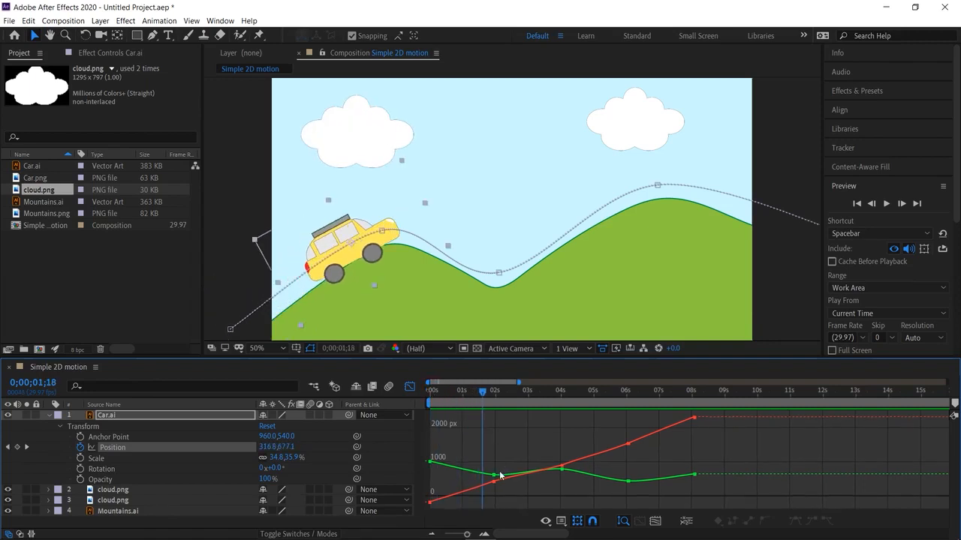
{"action": "mouse_move", "coordinate": [493, 475]}
{"action": "left_mouse_down"}
{"action": "mouse_move", "coordinate": [493, 449]}
{"action": "mouse_move", "coordinate": [496, 505]}
{"action": "mouse_move", "coordinate": [493, 462]}
{"action": "mouse_move", "coordinate": [493, 476]}
{"action": "left_mouse_up"}
{"action": "left_click_drag", "start_coordinate": [445, 402], "coordinate": [526, 480]}
{"action": "left_click", "coordinate": [494, 477]}
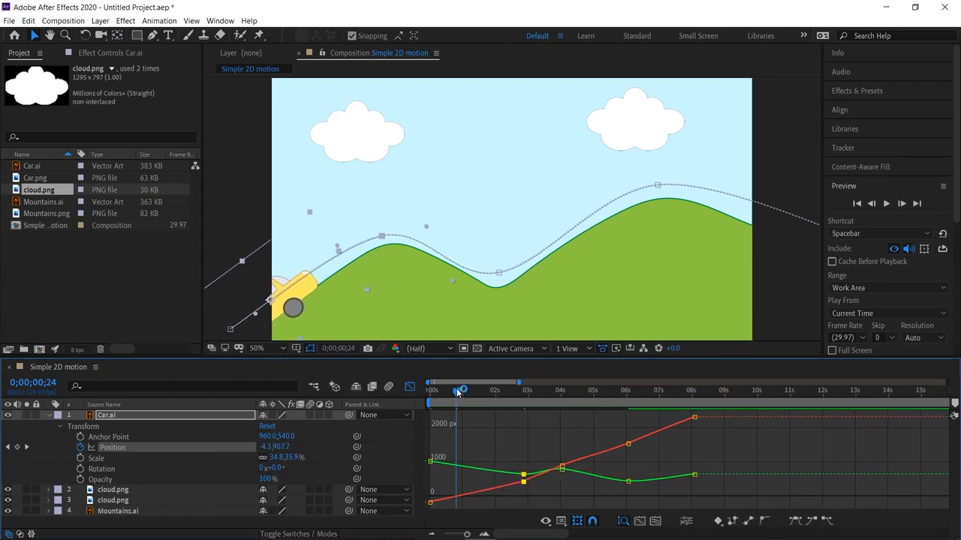
{"action": "left_click_drag", "start_coordinate": [458, 391], "coordinate": [428, 391]}
{"action": "key", "text": "space"}
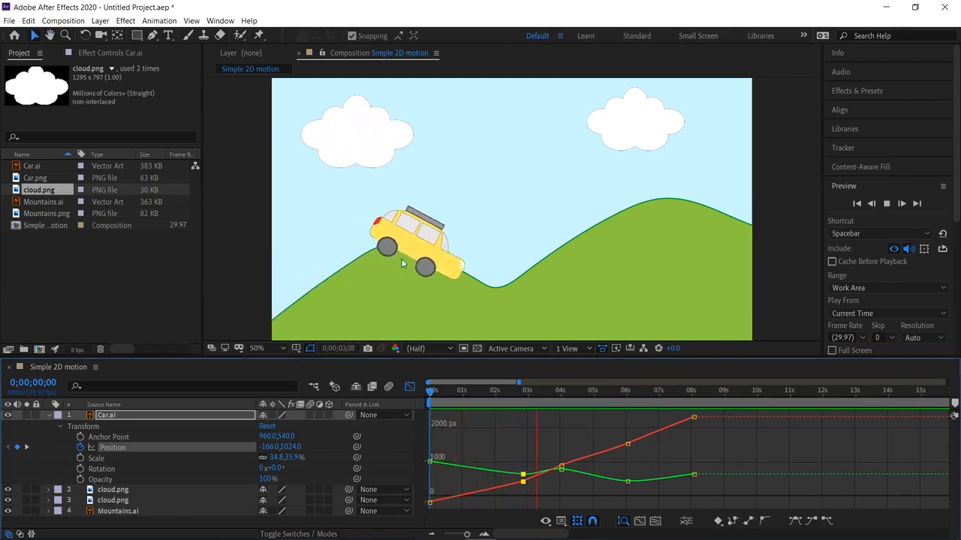
{"action": "key", "text": "space"}
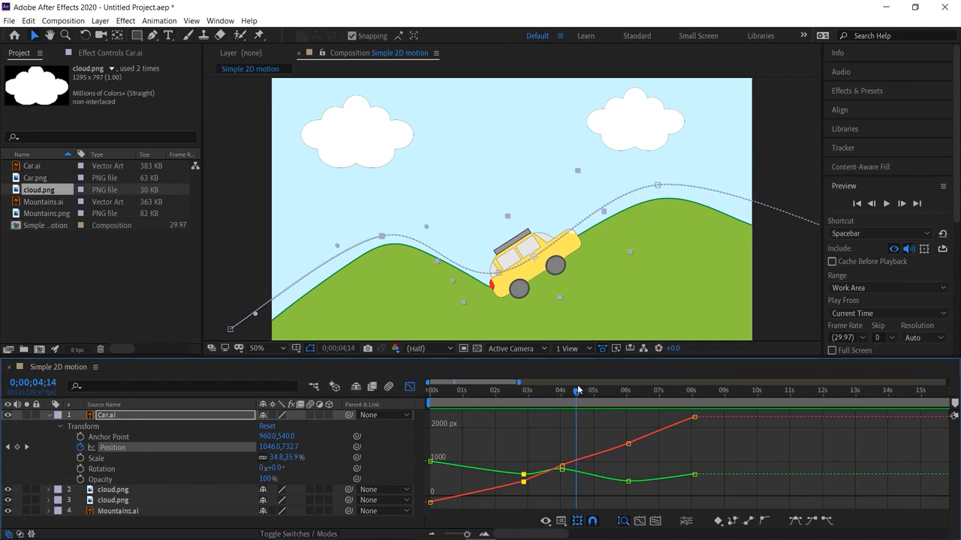
Preview the car's motion from about four seconds and move its Position keyframe for the second hilltop to about seven seconds.
{"action": "left_click_drag", "start_coordinate": [563, 398], "coordinate": [561, 435]}
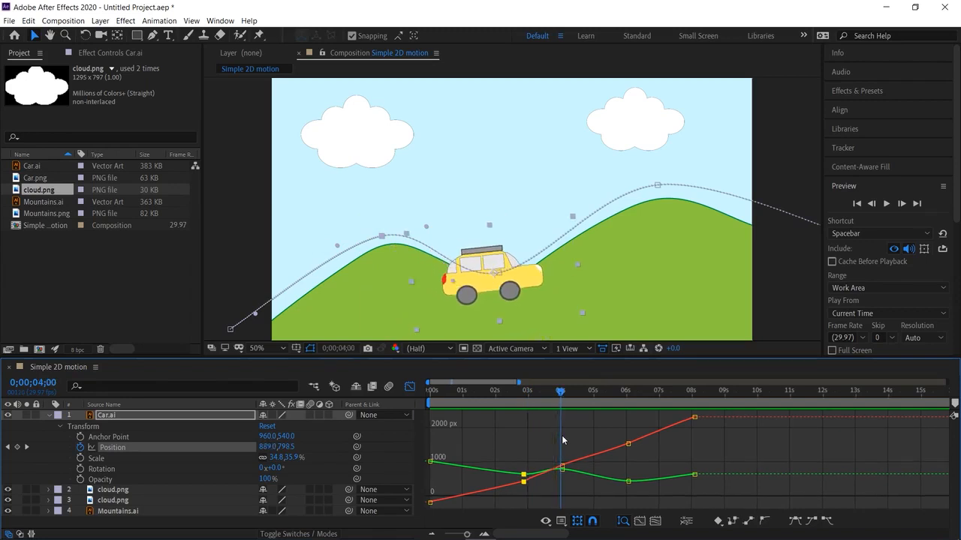
{"action": "key", "text": "space"}
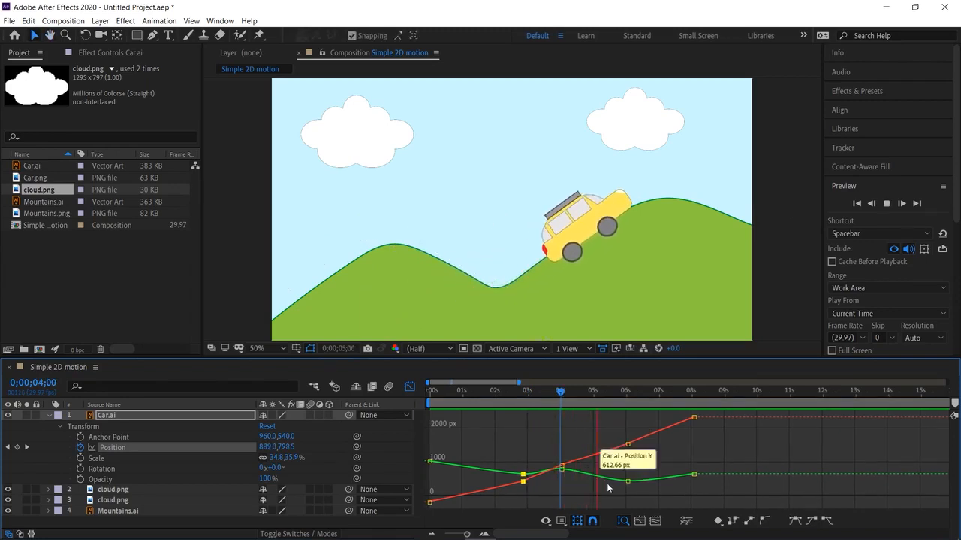
{"action": "left_click_drag", "start_coordinate": [629, 450], "coordinate": [660, 445]}
{"action": "left_click_drag", "start_coordinate": [602, 400], "coordinate": [557, 408]}
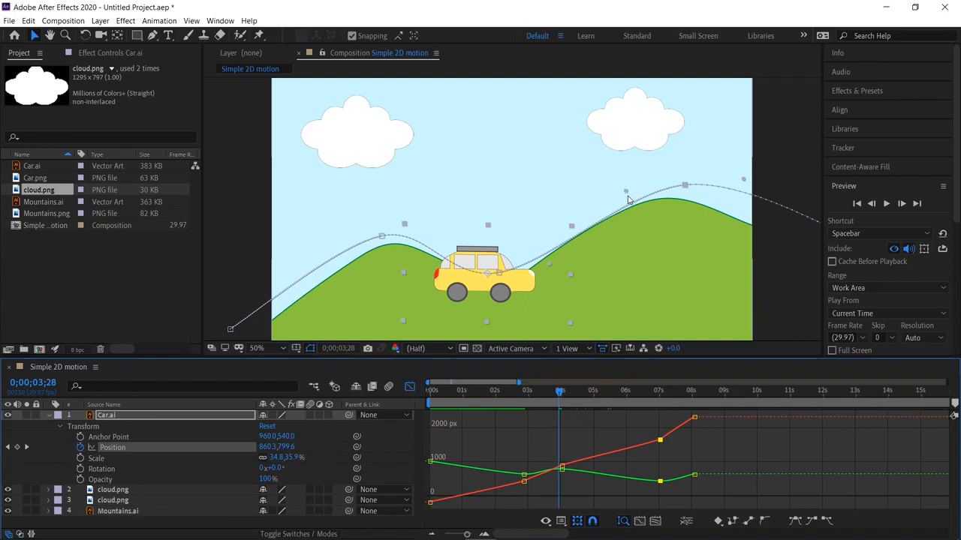
{"action": "left_click", "coordinate": [571, 227]}
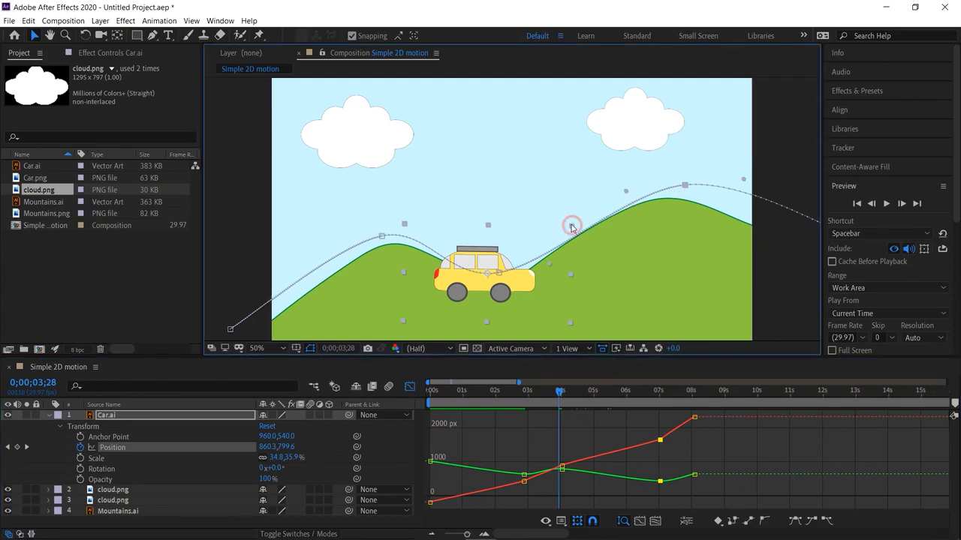
{"action": "left_click_drag", "start_coordinate": [571, 227], "coordinate": [572, 230]}
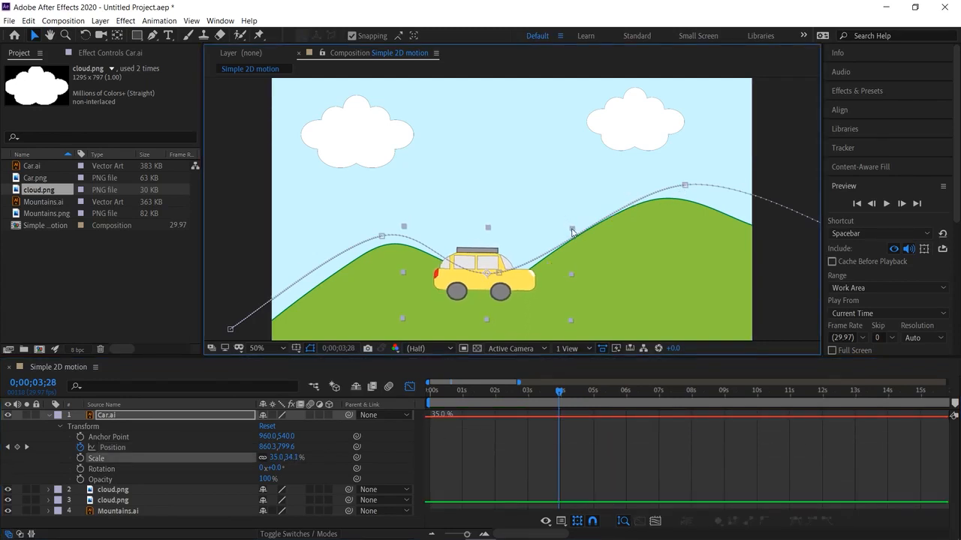
{"action": "key", "text": "ctrl+z"}
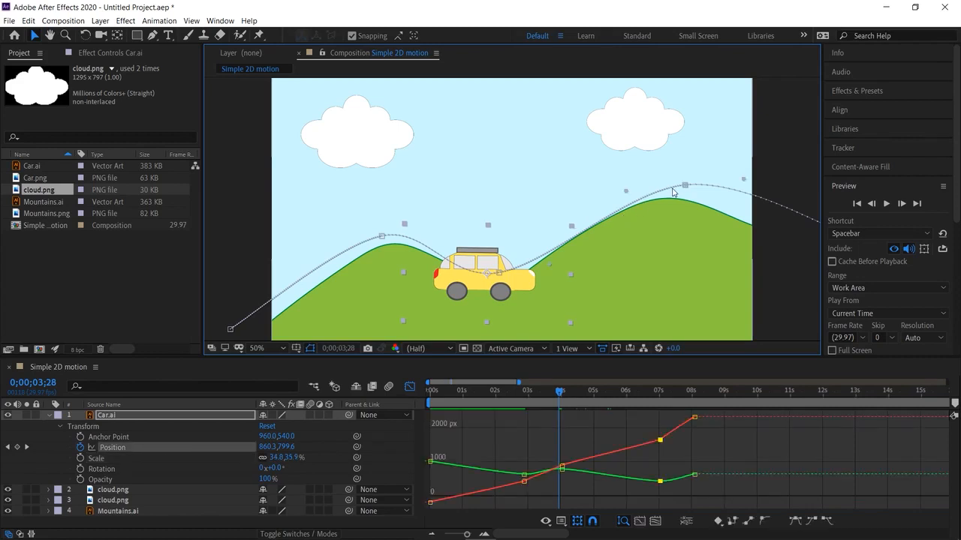
Leave the Graph Editor and preview the car's retimed motion from 0;00;03;28.
{"action": "left_click", "coordinate": [671, 193]}
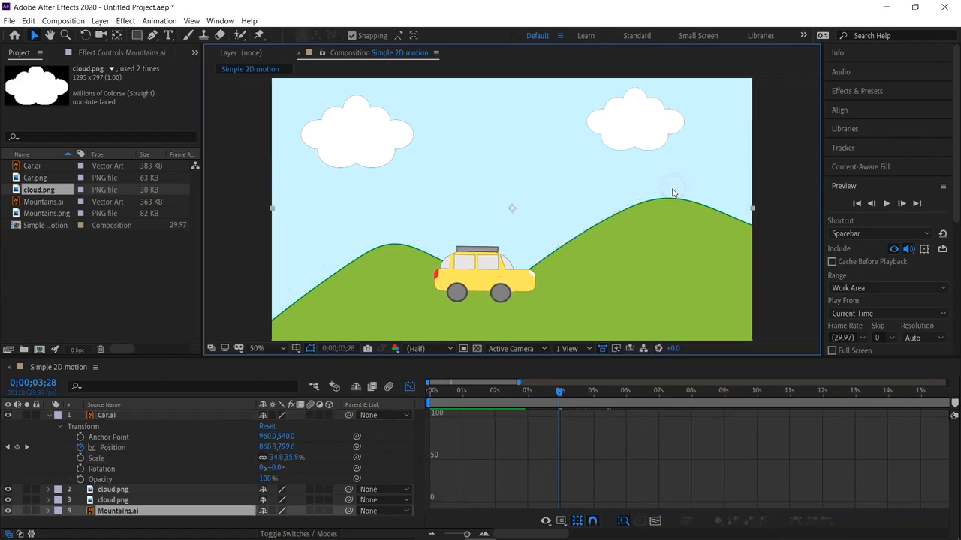
{"action": "left_click", "coordinate": [409, 387]}
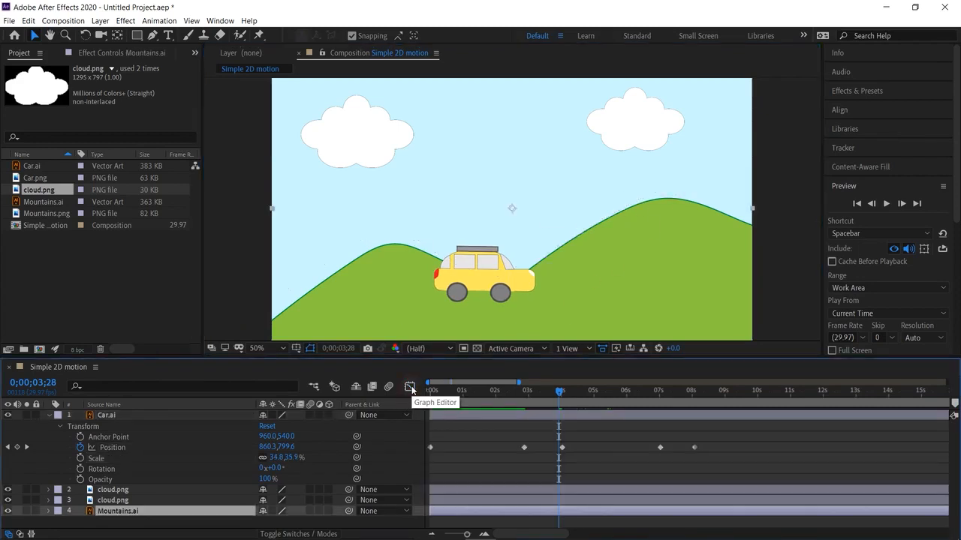
{"action": "key", "text": "space"}
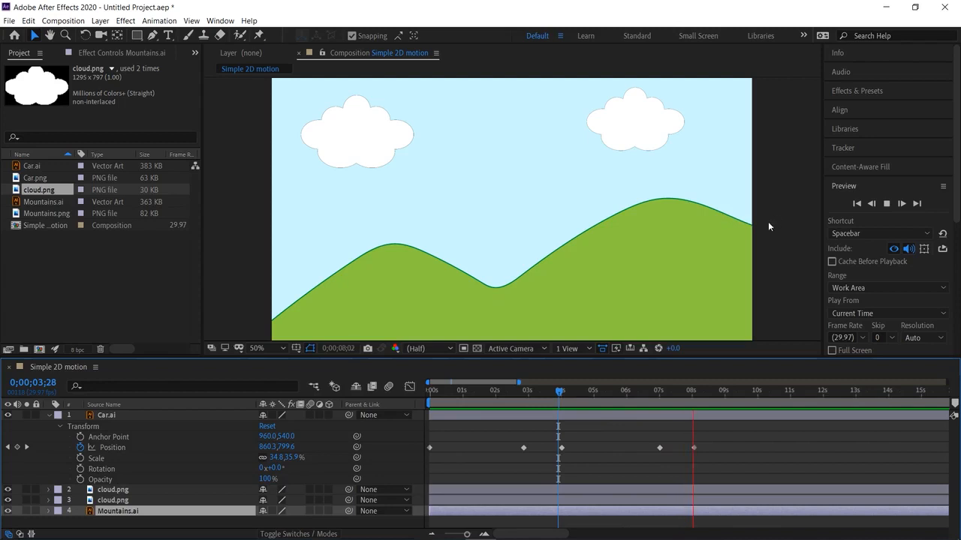
{"action": "left_click", "coordinate": [758, 392]}
{"action": "left_click_drag", "start_coordinate": [745, 393], "coordinate": [400, 456]}
Keyframe the car's Opacity at 0;00;01;08 and lower it to about 31%.
{"action": "left_click_drag", "start_coordinate": [432, 397], "coordinate": [472, 401]}
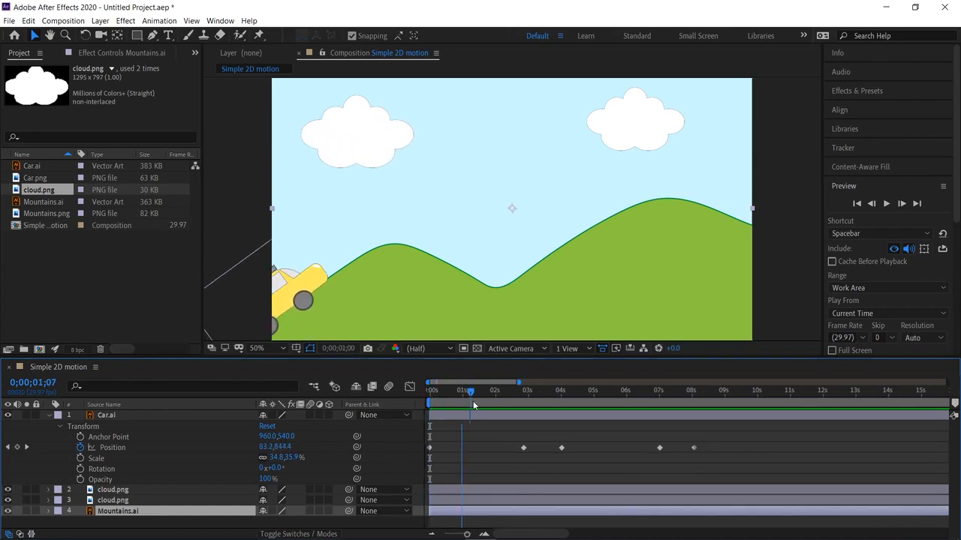
{"action": "left_click", "coordinate": [80, 480]}
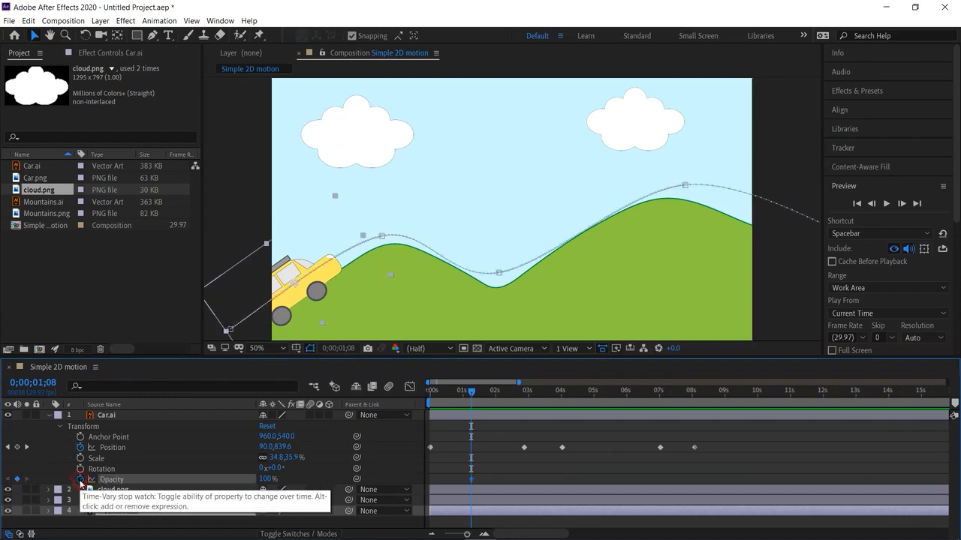
{"action": "mouse_move", "coordinate": [278, 482]}
{"action": "left_mouse_down"}
{"action": "mouse_move", "coordinate": [245, 479]}
{"action": "mouse_move", "coordinate": [276, 479]}
{"action": "mouse_move", "coordinate": [268, 481]}
{"action": "left_mouse_up"}
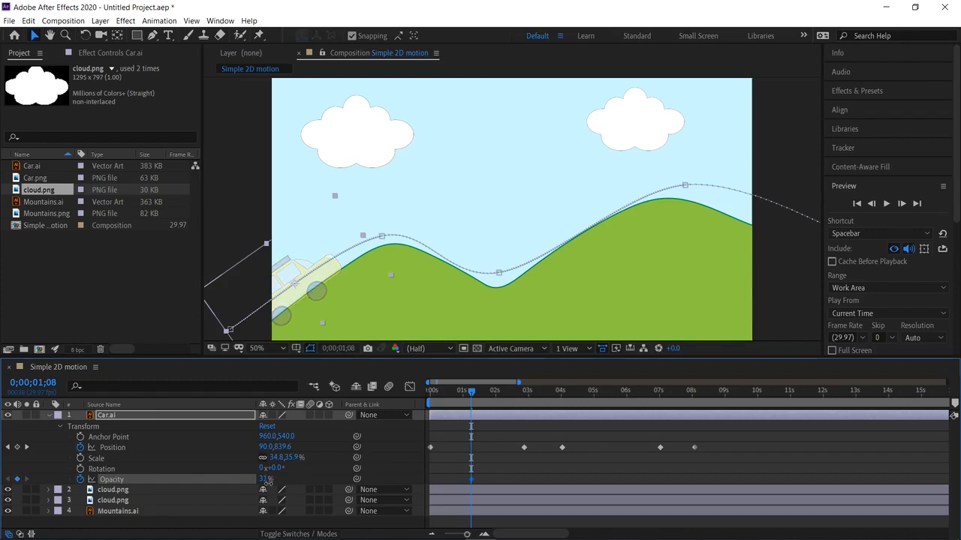
Stop animating the car's Opacity, check the car at about two seconds, and raise its Opacity value.
{"action": "left_click", "coordinate": [80, 479]}
{"action": "left_click_drag", "start_coordinate": [465, 394], "coordinate": [505, 446]}
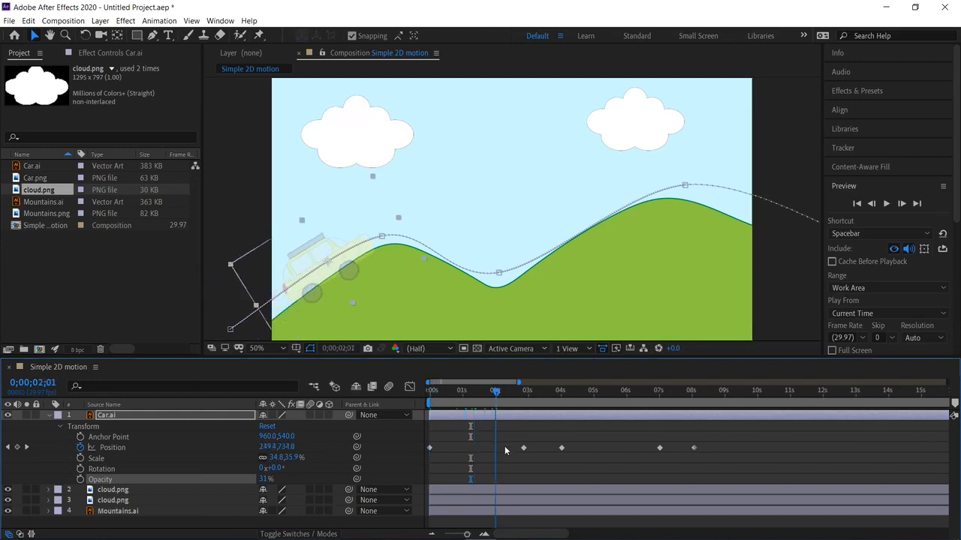
{"action": "left_click_drag", "start_coordinate": [266, 481], "coordinate": [340, 487]}
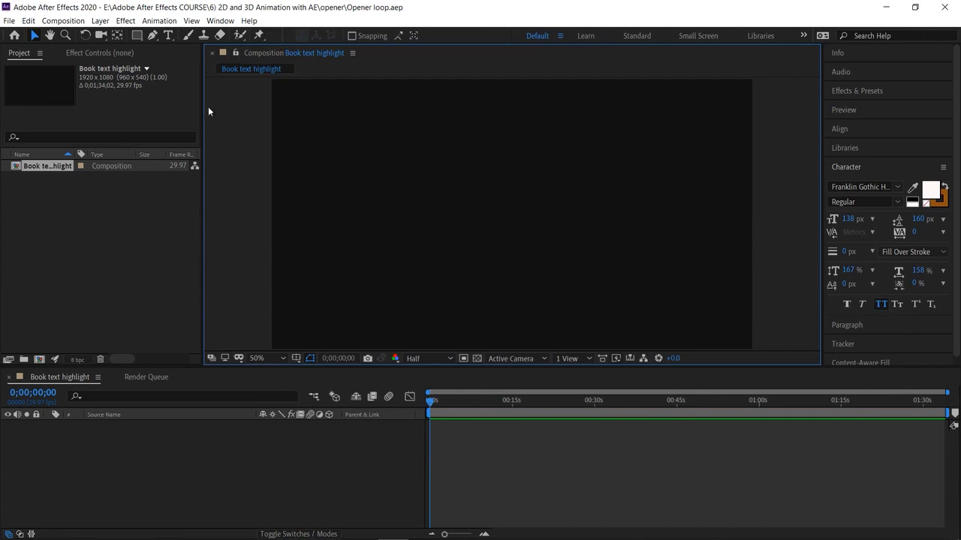
Draw a pentagon with the Polygon tool in the Book text highlight composition, unfilled, with a 50 px yellow stroke and about 294 outer radius.
{"action": "left_click_drag", "start_coordinate": [137, 35], "coordinate": [177, 77]}
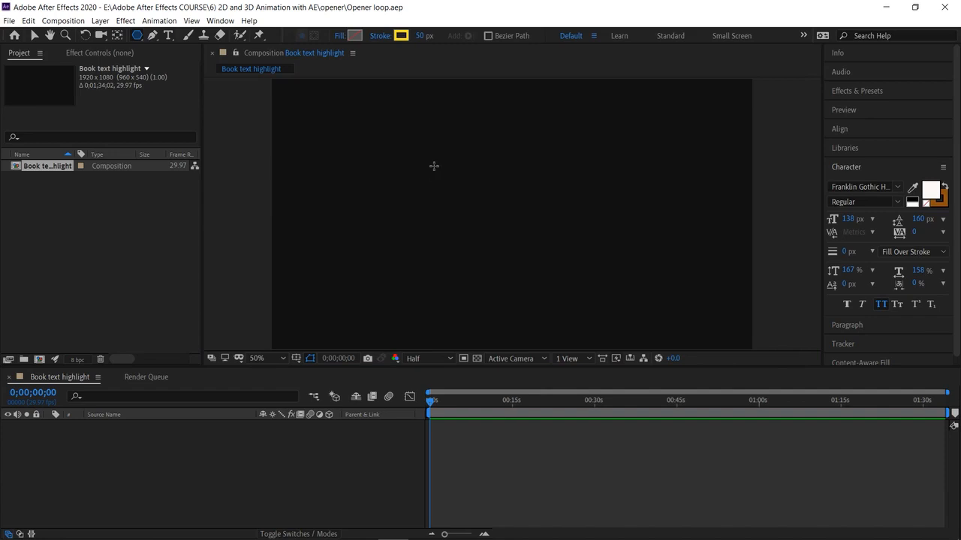
{"action": "left_click", "coordinate": [342, 36]}
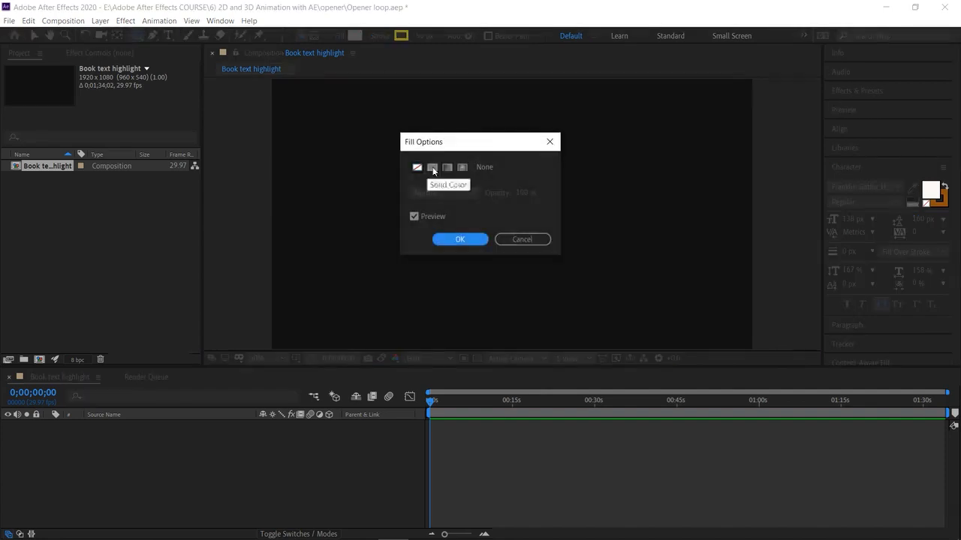
{"action": "left_click", "coordinate": [549, 141]}
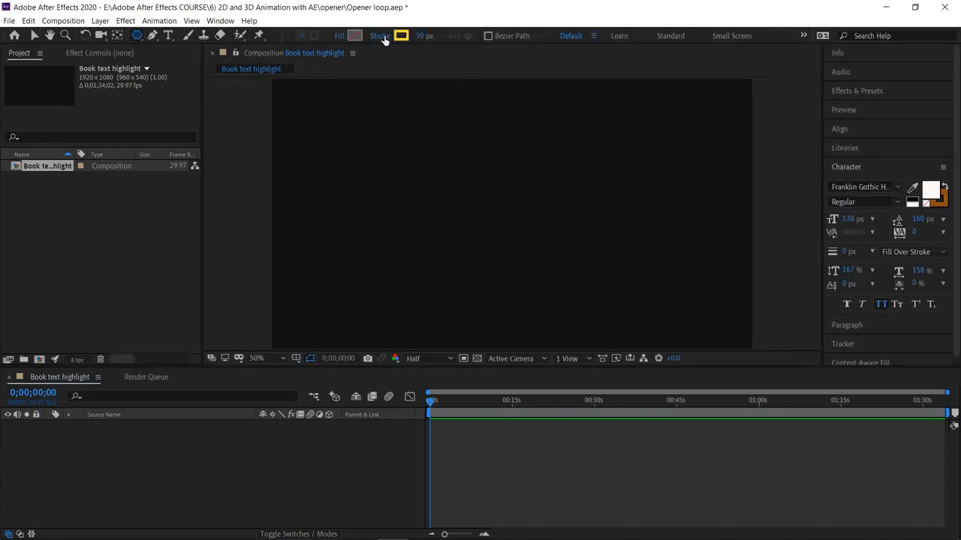
{"action": "mouse_move", "coordinate": [431, 167]}
{"action": "left_mouse_down"}
{"action": "mouse_move", "coordinate": [511, 213]}
{"action": "mouse_move", "coordinate": [534, 258]}
{"action": "mouse_move", "coordinate": [512, 213]}
{"action": "left_mouse_up"}
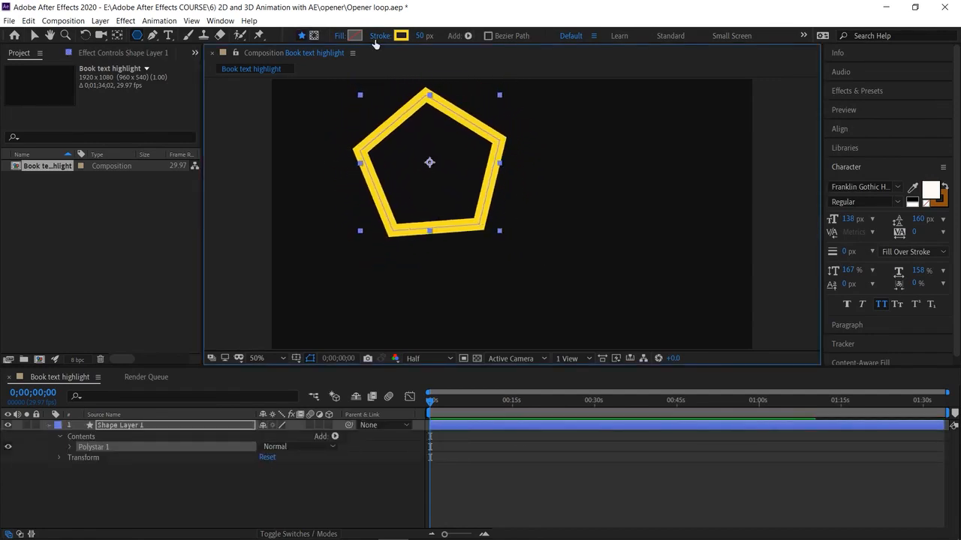
Expand the pentagon's Polystar Path properties and set Points to 3.
{"action": "left_click", "coordinate": [50, 425]}
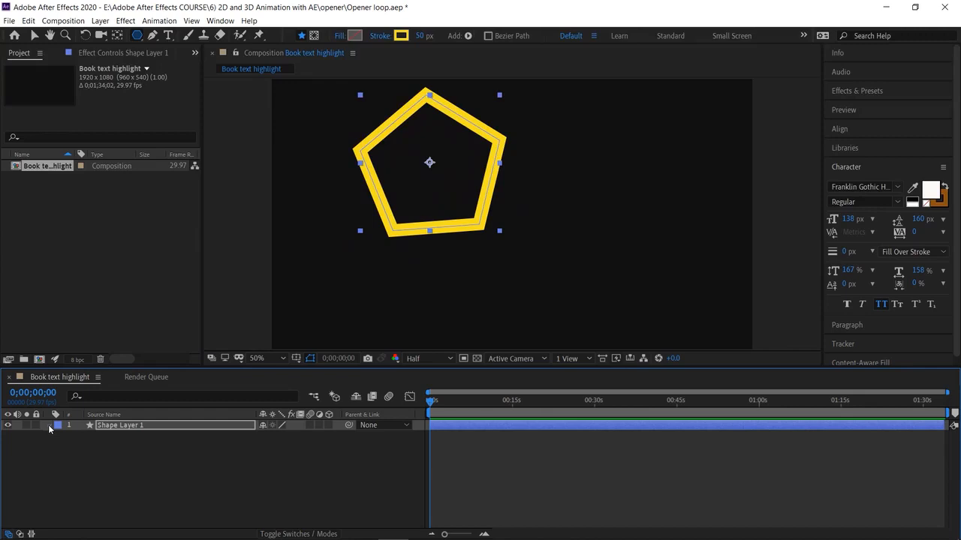
{"action": "left_click", "coordinate": [50, 425]}
{"action": "left_click", "coordinate": [71, 447]}
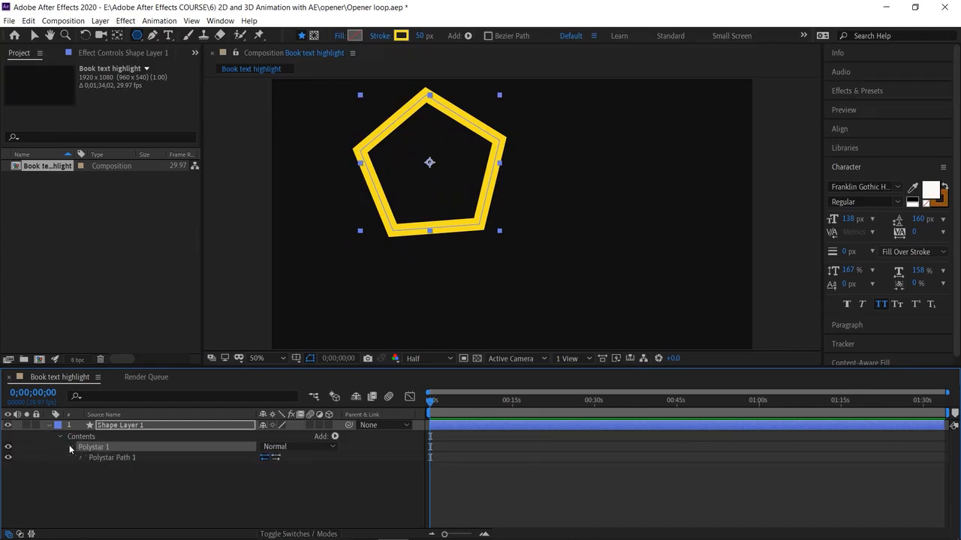
{"action": "left_click", "coordinate": [81, 456]}
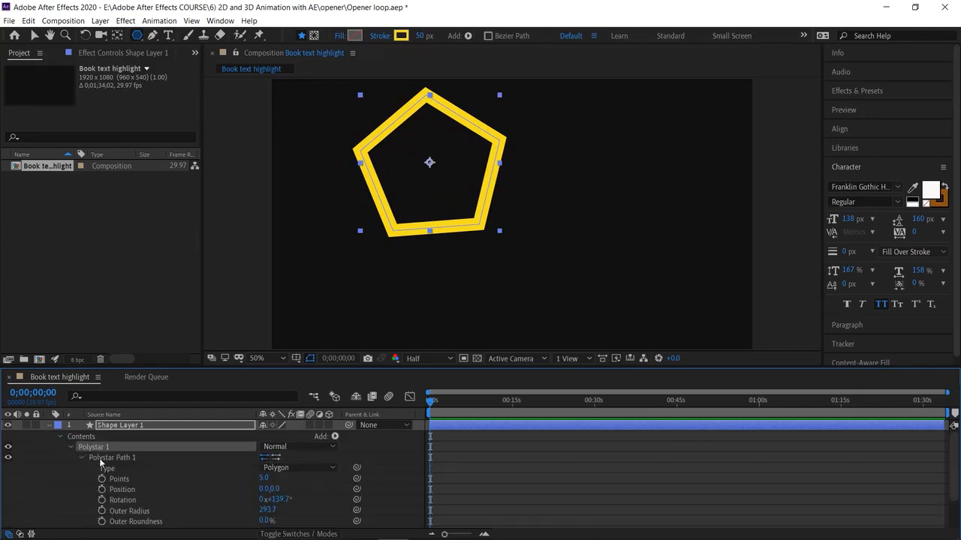
{"action": "scroll", "coordinate": [109, 458], "scroll_direction": "down", "scroll_amount": 1}
{"action": "left_click", "coordinate": [265, 448]}
{"action": "key", "text": "Return"}
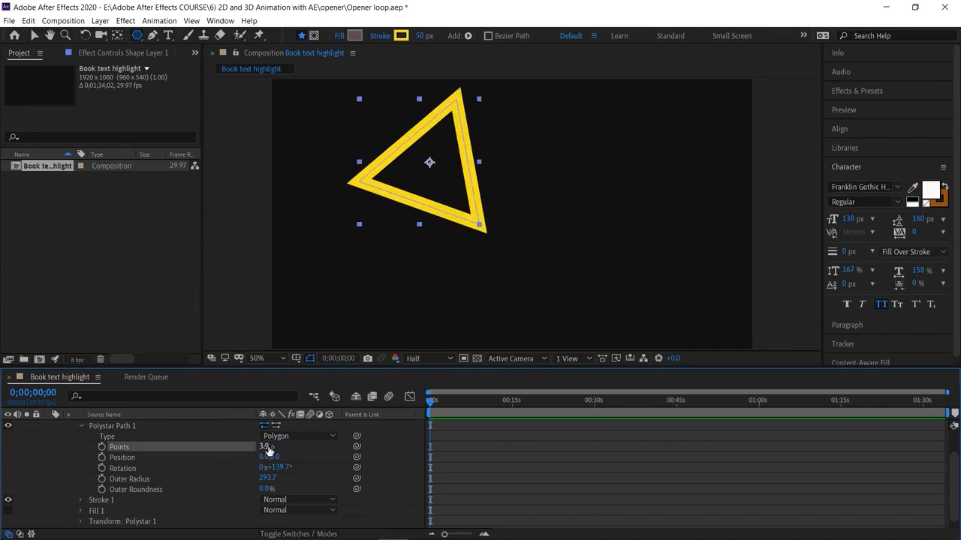
Try the polygon with 6 points and with 10 points.
{"action": "left_click", "coordinate": [266, 448]}
{"action": "type", "text": "6"}
{"action": "key", "text": "Return"}
{"action": "left_click", "coordinate": [266, 447]}
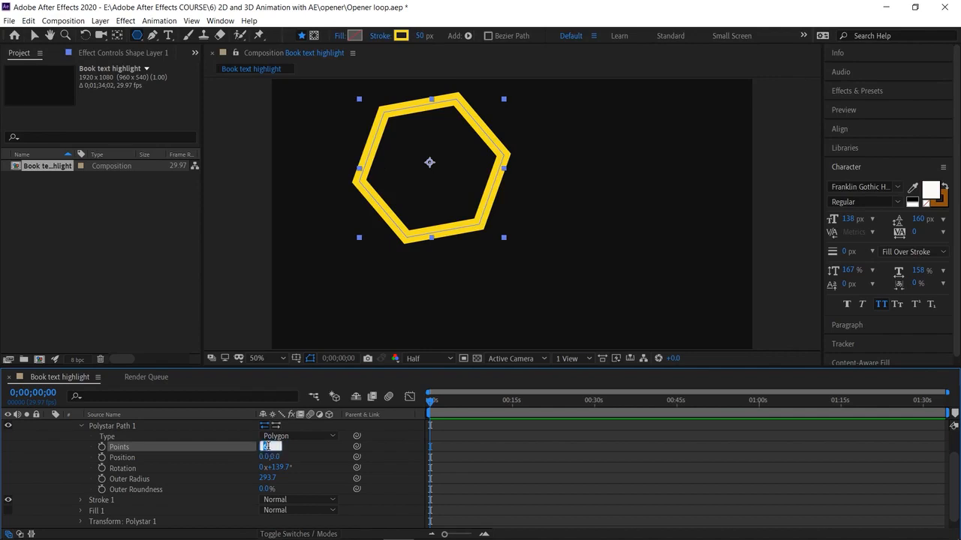
{"action": "type", "text": "10"}
{"action": "key", "text": "Return"}
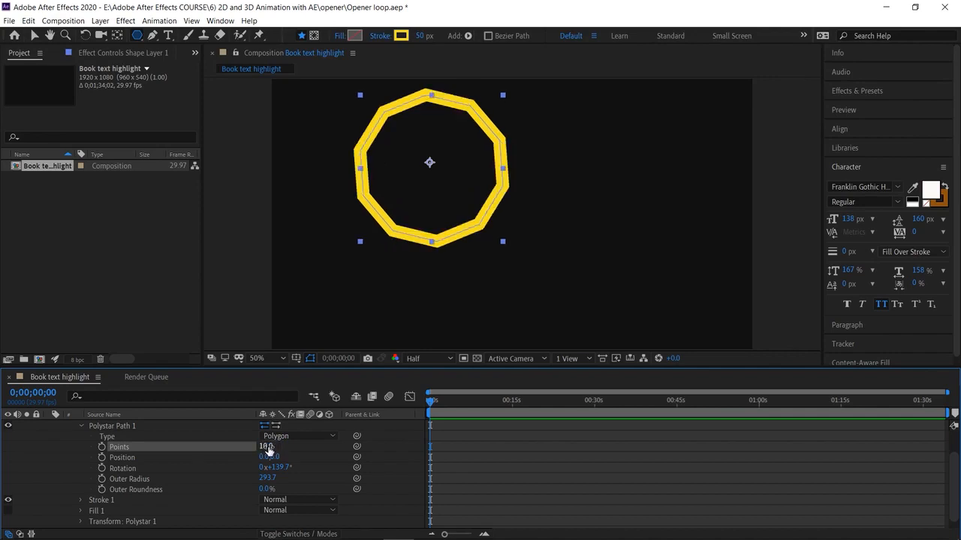
Set the polygon's Points to 6 and its path Rotation to 0° to make an upright hexagon.
{"action": "left_click", "coordinate": [267, 447]}
{"action": "type", "text": "6"}
{"action": "key", "text": "Return"}
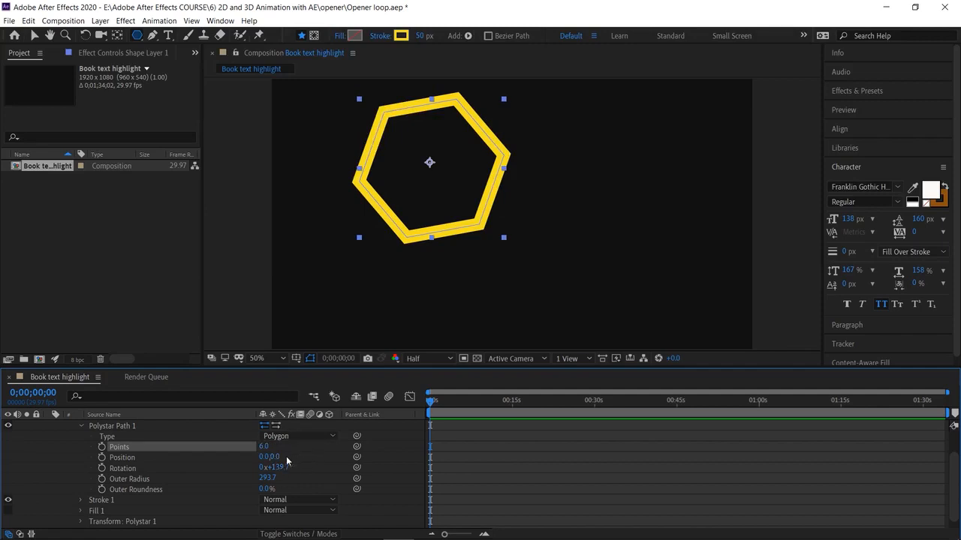
{"action": "left_click", "coordinate": [285, 468]}
{"action": "type", "text": "0"}
{"action": "key", "text": "Return"}
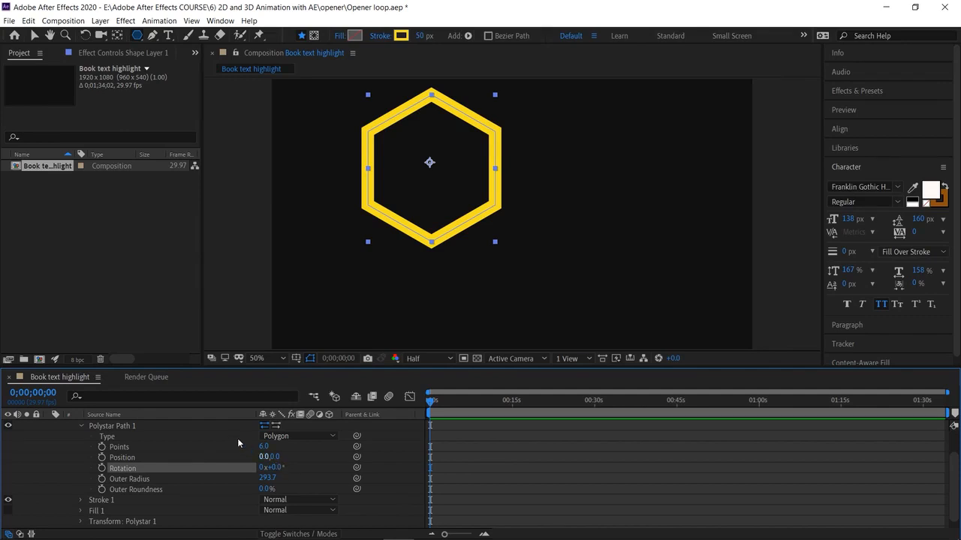
Collapse the shape layer's properties and move the hexagon to the middle of the composition with the Selection tool.
{"action": "scroll", "coordinate": [84, 423], "scroll_direction": "up", "scroll_amount": 2}
{"action": "left_click", "coordinate": [80, 457]}
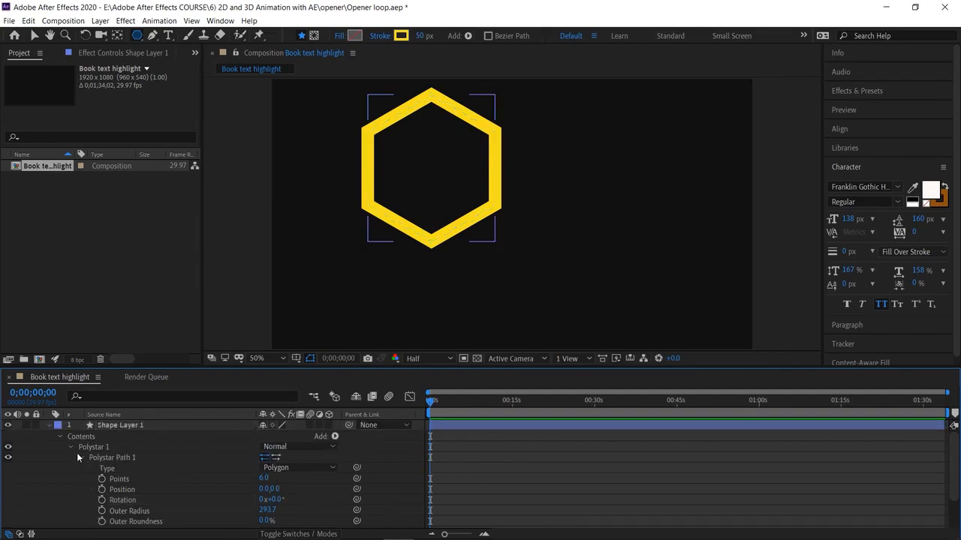
{"action": "left_click", "coordinate": [62, 436]}
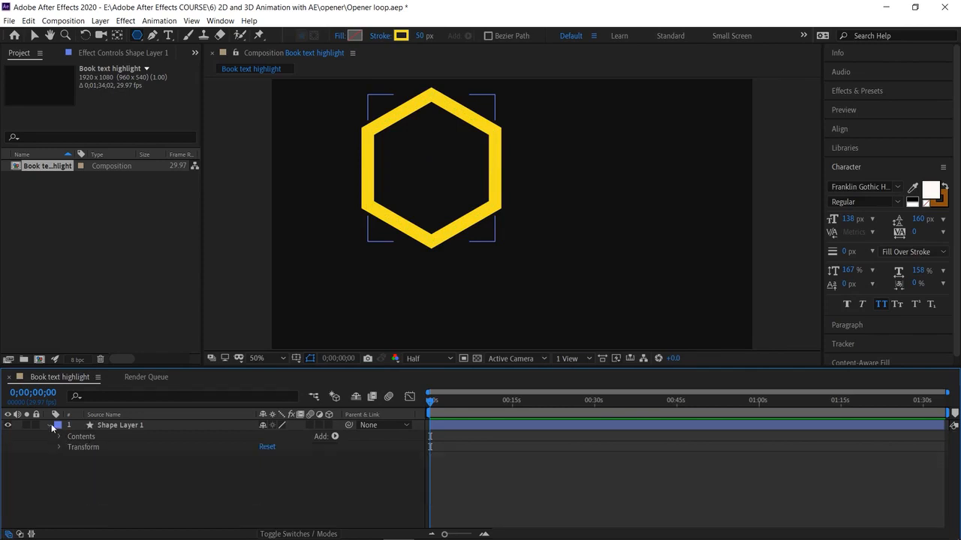
{"action": "left_click", "coordinate": [50, 425]}
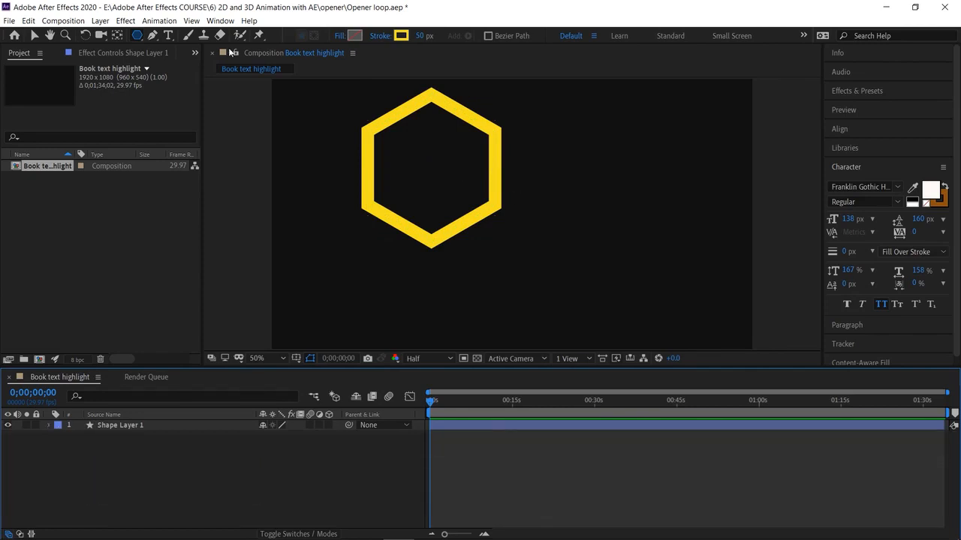
{"action": "left_click", "coordinate": [33, 35]}
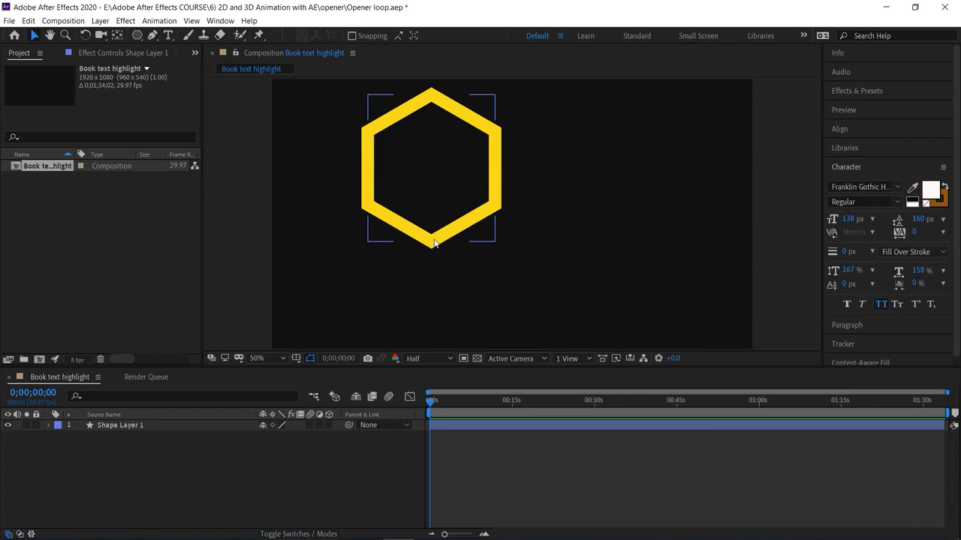
{"action": "left_click_drag", "start_coordinate": [431, 239], "coordinate": [500, 291]}
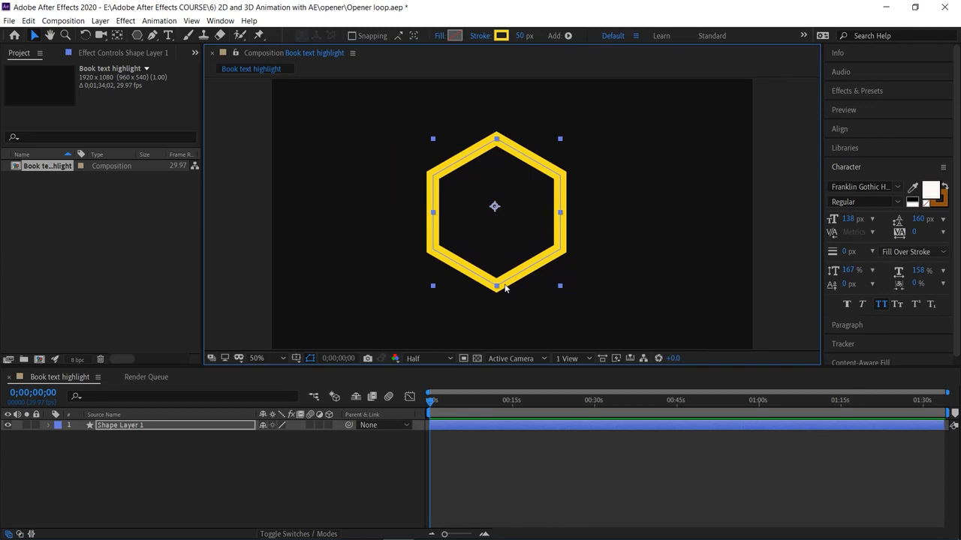
Change the hexagon's stroke color to orange F6701D and deselect the shape.
{"action": "left_click", "coordinate": [508, 36]}
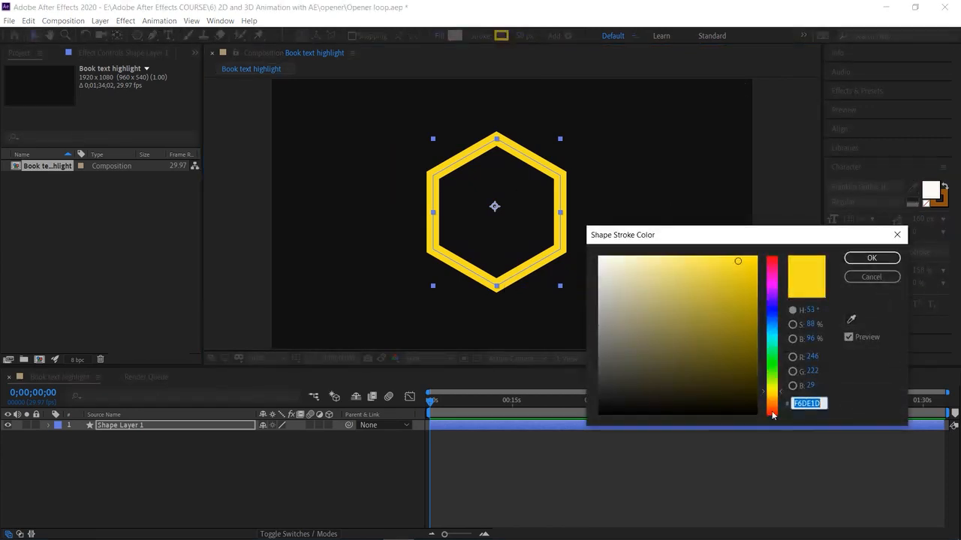
{"action": "left_click", "coordinate": [772, 404]}
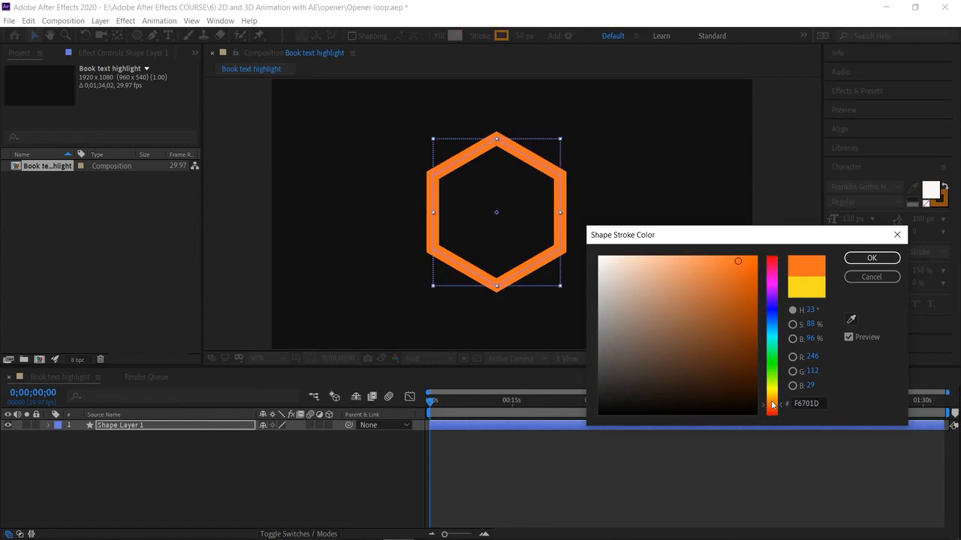
{"action": "left_click", "coordinate": [871, 257]}
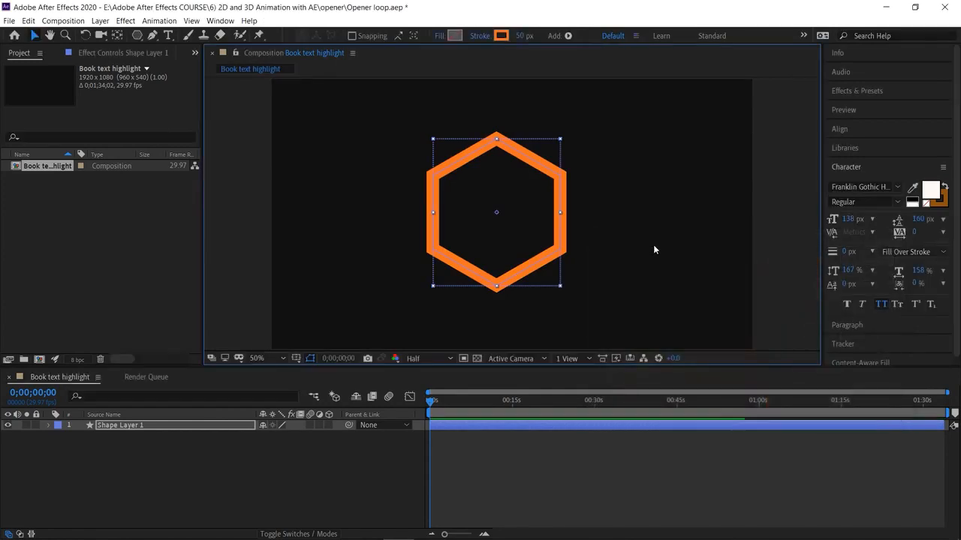
{"action": "left_click", "coordinate": [246, 142]}
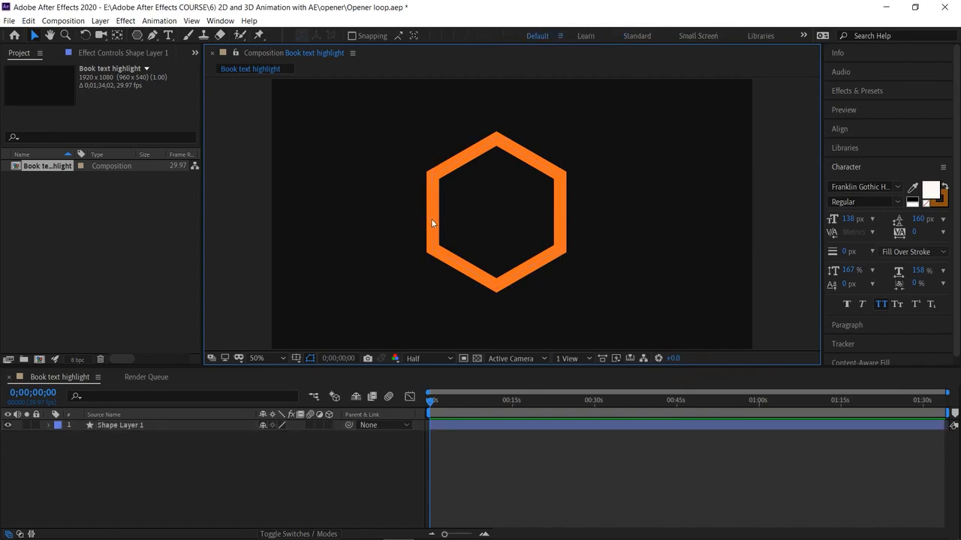
Rename the hexagon's shape layer to "orange" and deselect it.
{"action": "left_click", "coordinate": [191, 425]}
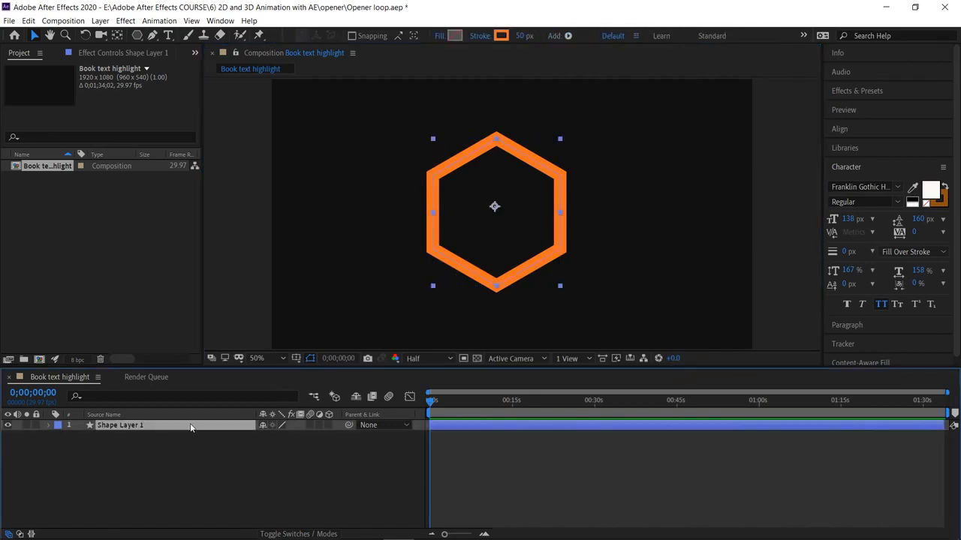
{"action": "right_click", "coordinate": [191, 426]}
{"action": "left_click", "coordinate": [214, 405]}
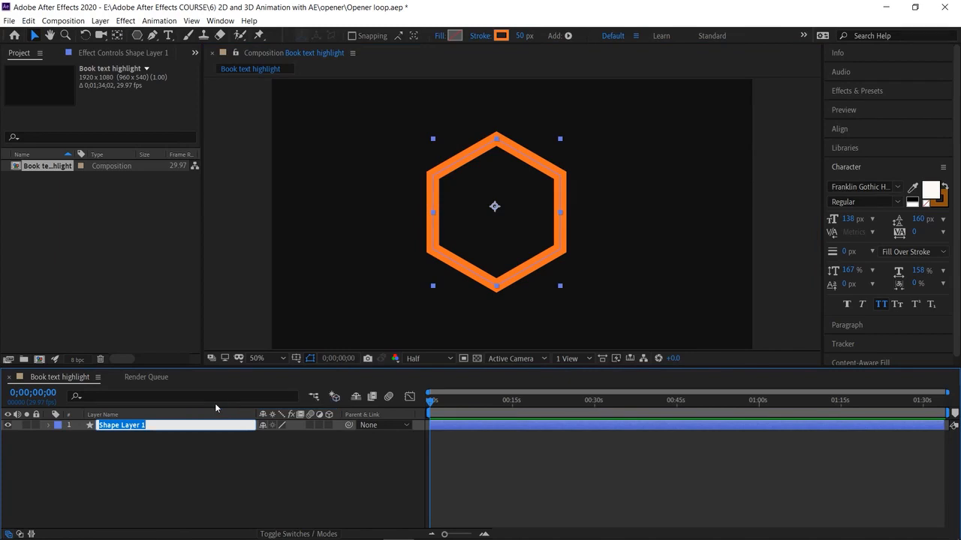
{"action": "type", "text": "orange"}
{"action": "key", "text": "Return"}
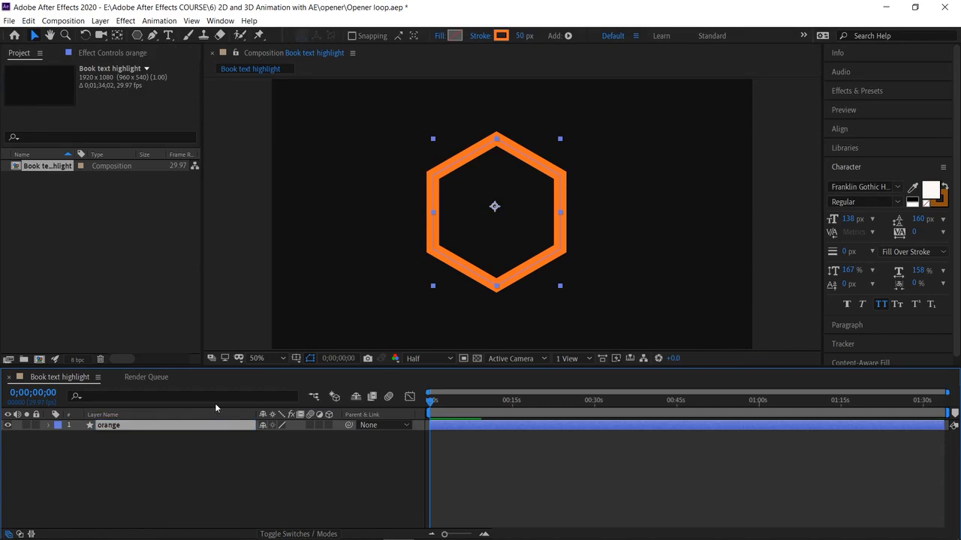
{"action": "left_click", "coordinate": [223, 466]}
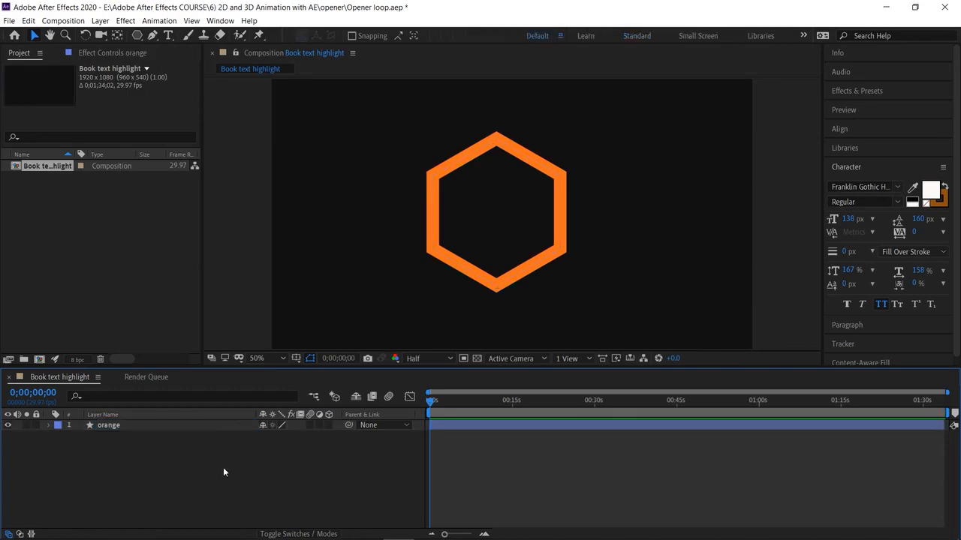
Start the orange layer's Scale animation with a 0% keyframe at 0;00;00;15.
{"action": "left_click", "coordinate": [194, 426]}
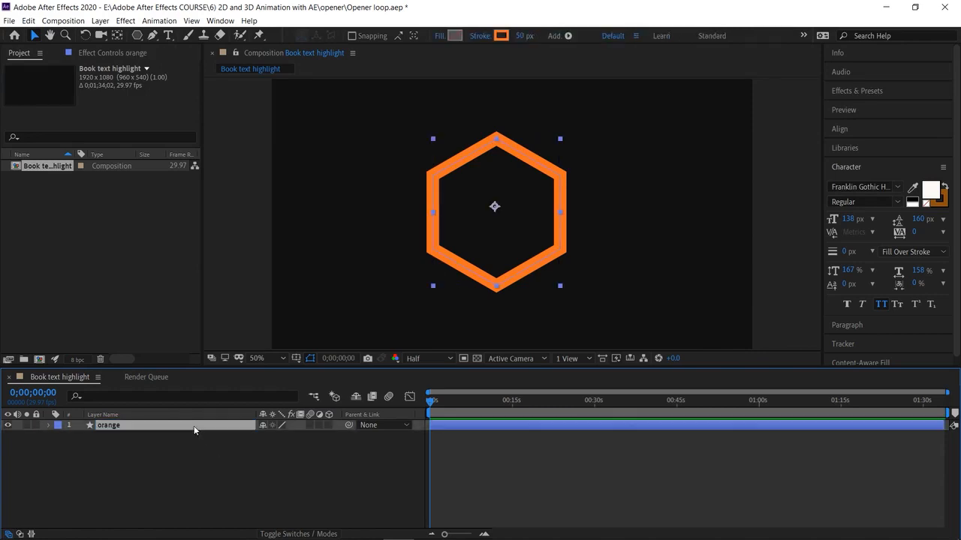
{"action": "left_click", "coordinate": [47, 427]}
{"action": "left_click", "coordinate": [47, 428]}
{"action": "key", "text": "s"}
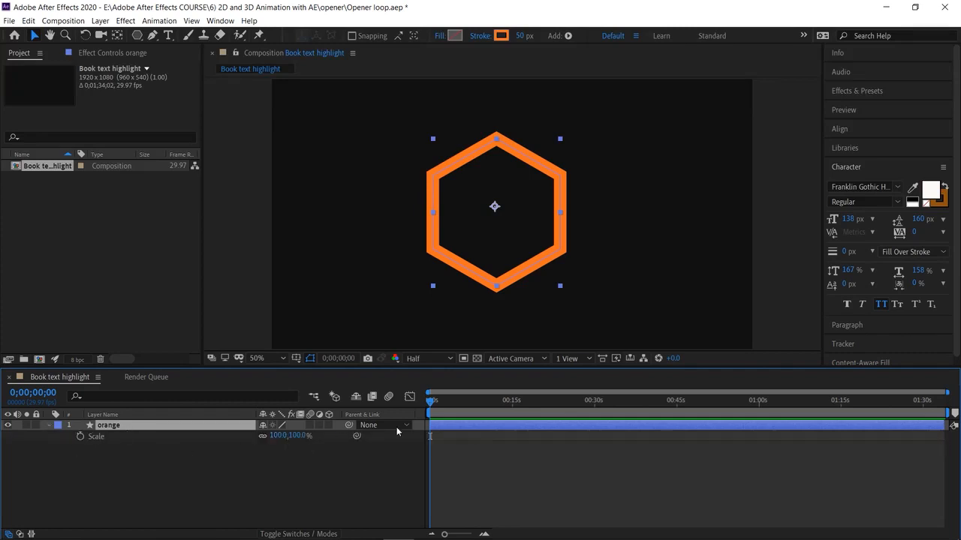
{"action": "left_click", "coordinate": [484, 535]}
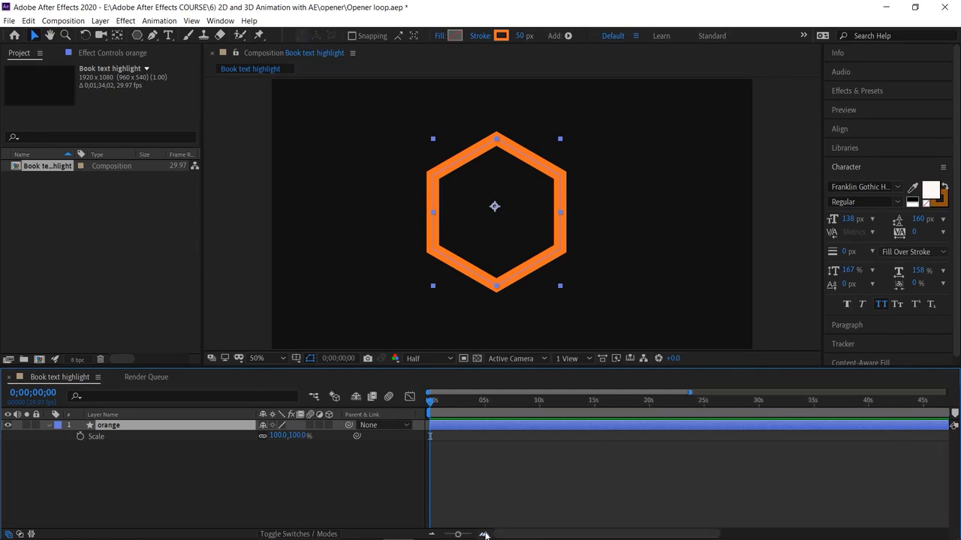
{"action": "left_click", "coordinate": [484, 534]}
{"action": "left_click_drag", "start_coordinate": [429, 405], "coordinate": [451, 405]}
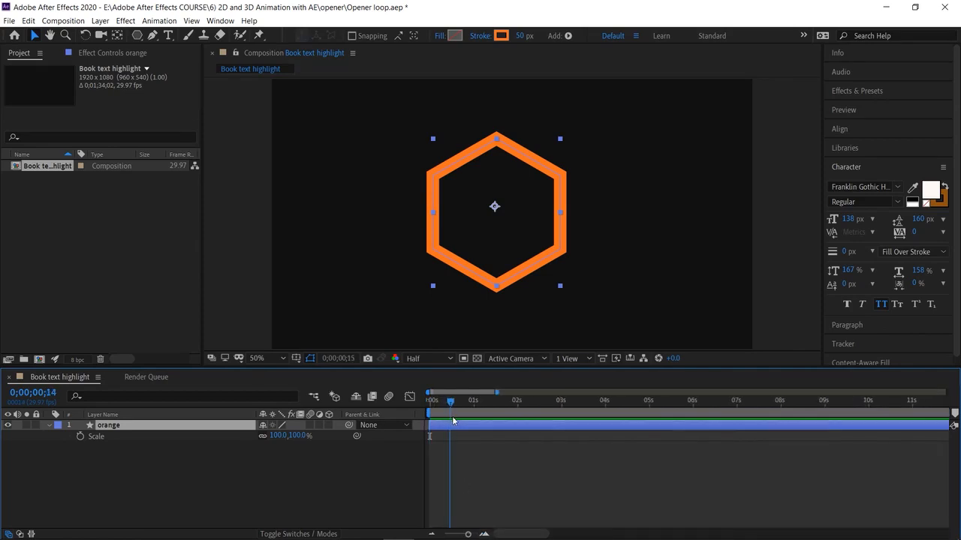
{"action": "left_click", "coordinate": [80, 437]}
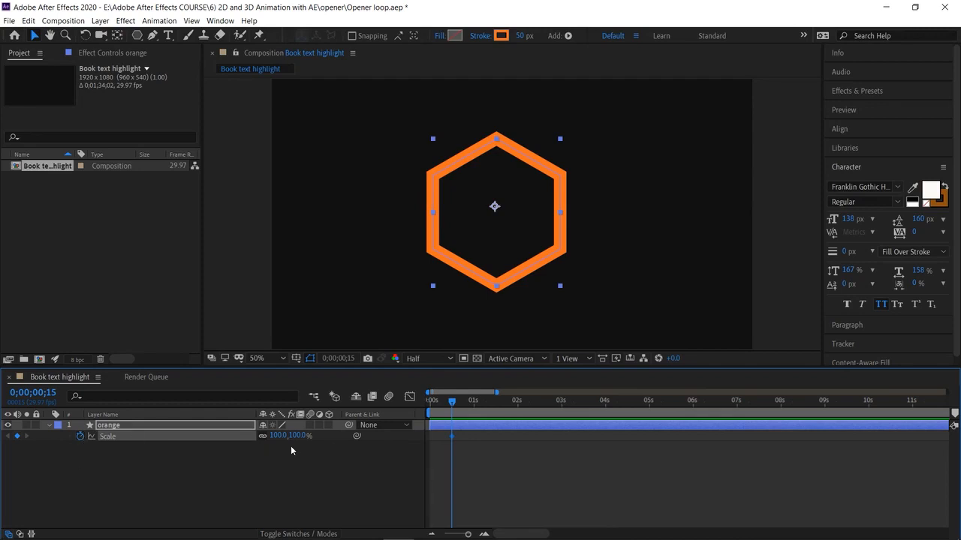
{"action": "left_click", "coordinate": [80, 437]}
{"action": "left_click", "coordinate": [277, 436]}
{"action": "type", "text": "0"}
{"action": "key", "text": "Return"}
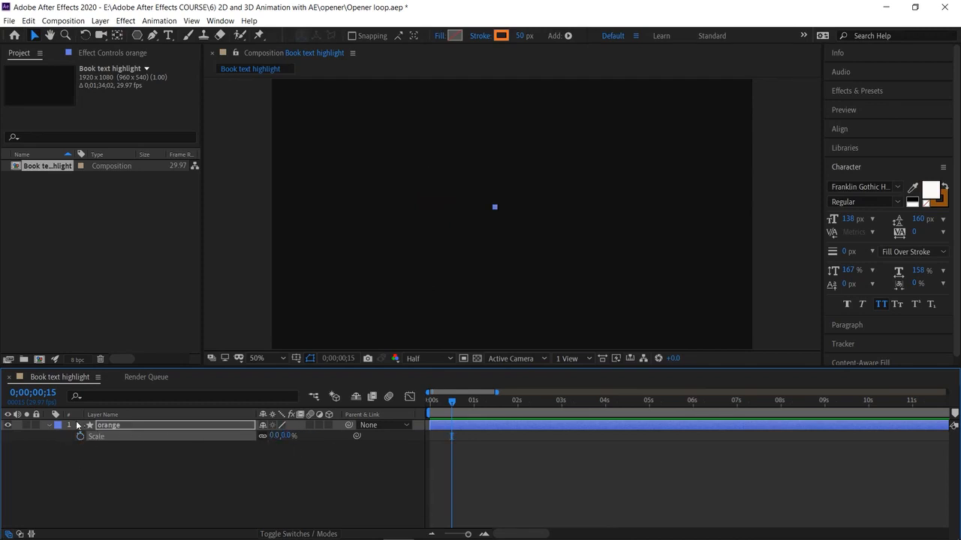
Add a Scale keyframe of 100% for the orange layer at 0;00;01;16.
{"action": "key", "text": "space"}
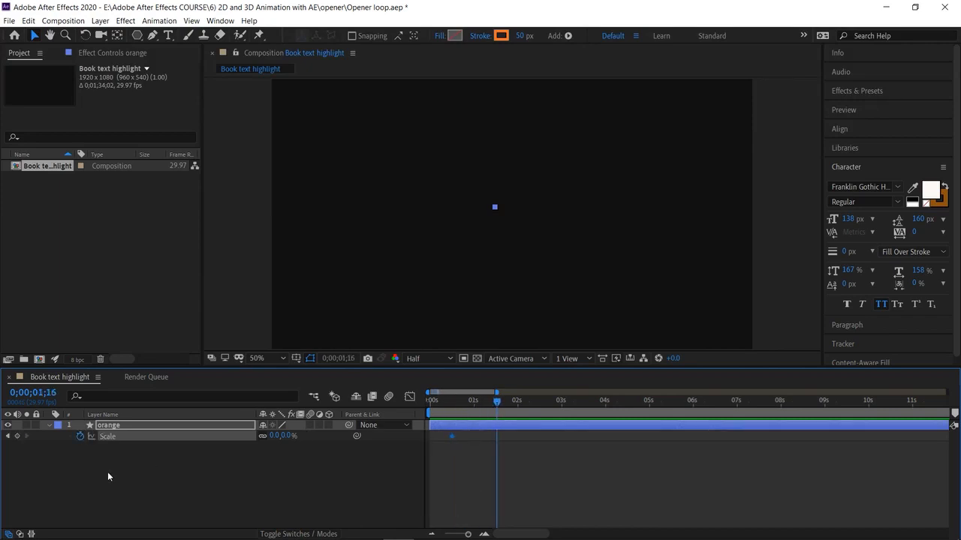
{"action": "left_click", "coordinate": [277, 436]}
{"action": "type", "text": "100"}
{"action": "key", "text": "Return"}
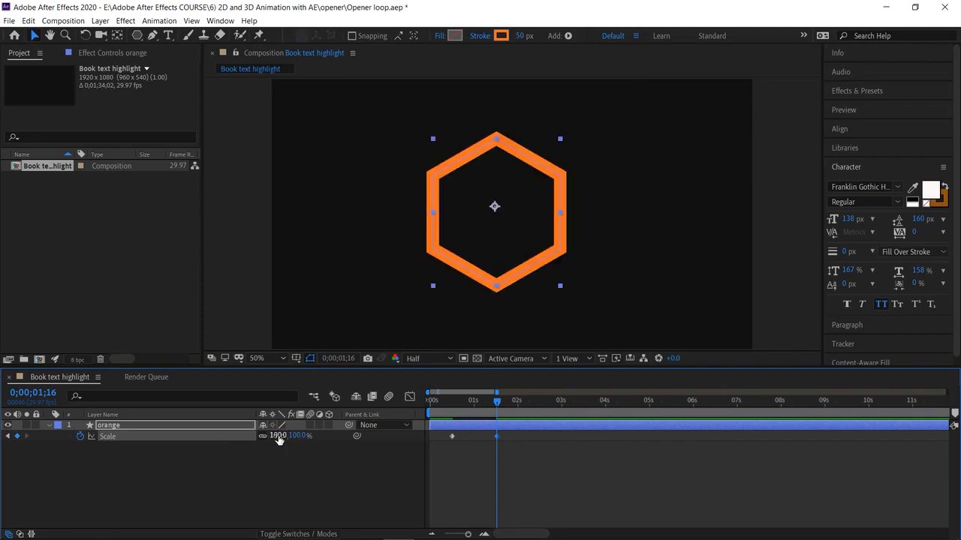
Add a Scale keyframe at 0;00;02;16 on the orange layer and set it to 250%.
{"action": "left_click_drag", "start_coordinate": [500, 404], "coordinate": [540, 409]}
{"action": "left_click", "coordinate": [16, 436]}
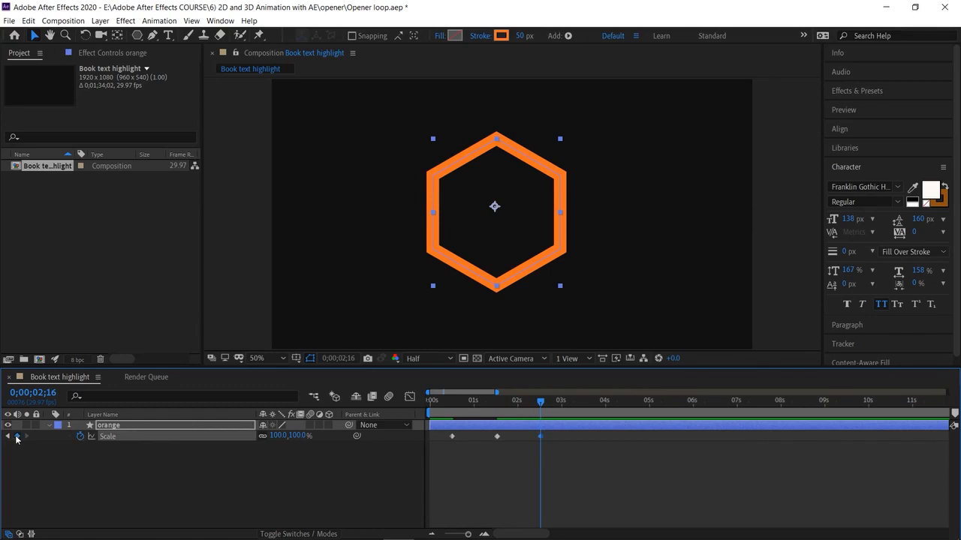
{"action": "left_click", "coordinate": [297, 434]}
{"action": "type", "text": "250"}
{"action": "key", "text": "Return"}
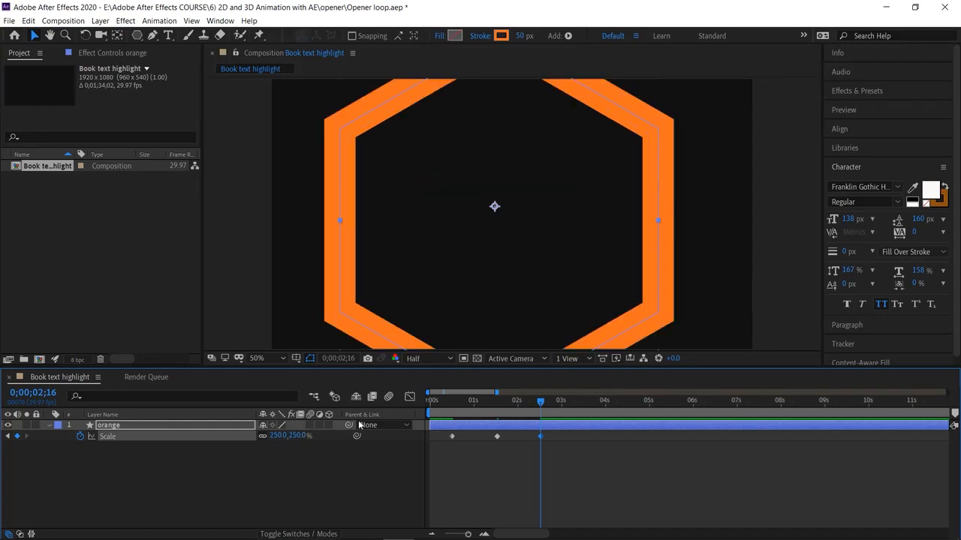
Add a Scale keyframe at 0;00;03;15 on the orange layer and enlarge it to about 363%.
{"action": "left_click_drag", "start_coordinate": [558, 403], "coordinate": [583, 403]}
{"action": "left_click", "coordinate": [18, 437]}
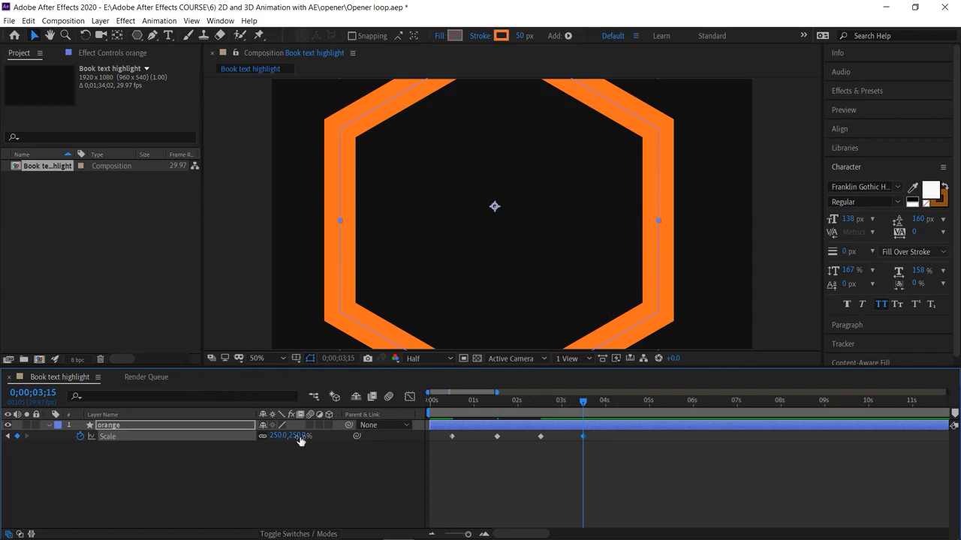
{"action": "left_click_drag", "start_coordinate": [300, 440], "coordinate": [406, 474]}
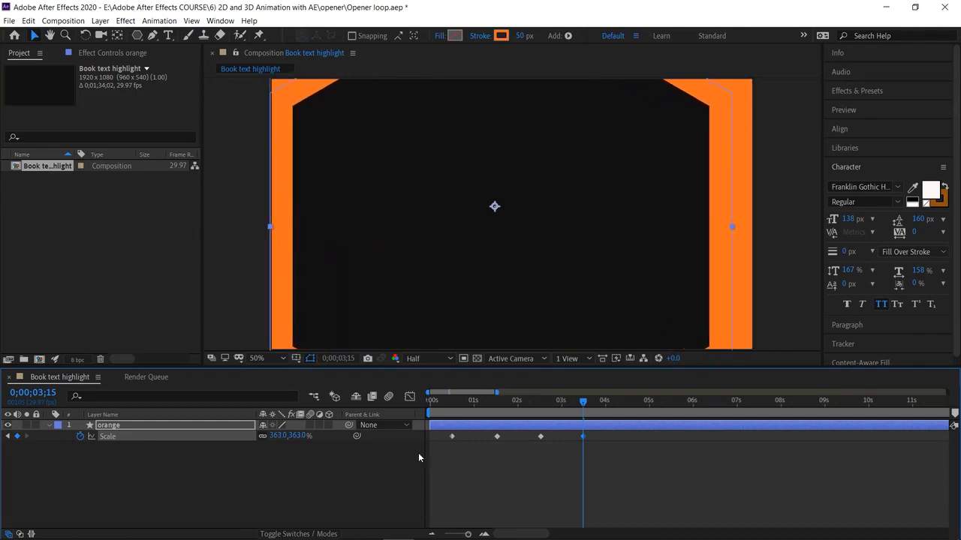
Reposition the orange hexagon so it sits centred in the frame, and preview the animation from the start.
{"action": "left_click_drag", "start_coordinate": [493, 207], "coordinate": [505, 196]}
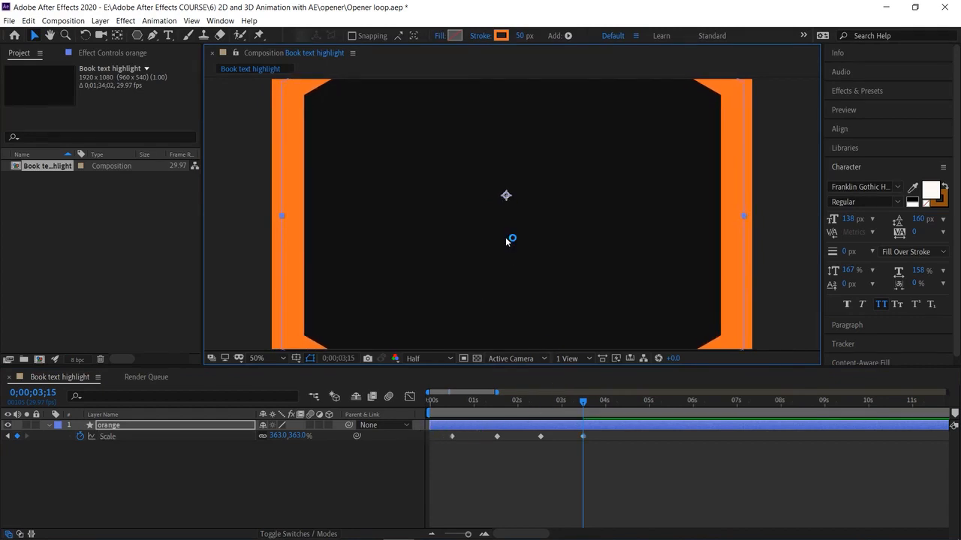
{"action": "left_click_drag", "start_coordinate": [585, 402], "coordinate": [394, 434]}
{"action": "key", "text": "space"}
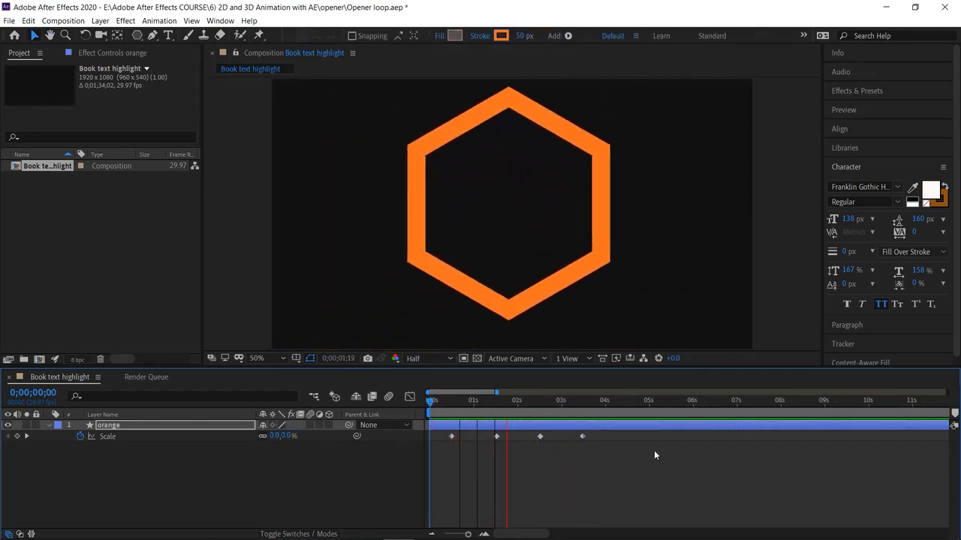
{"action": "key", "text": "space"}
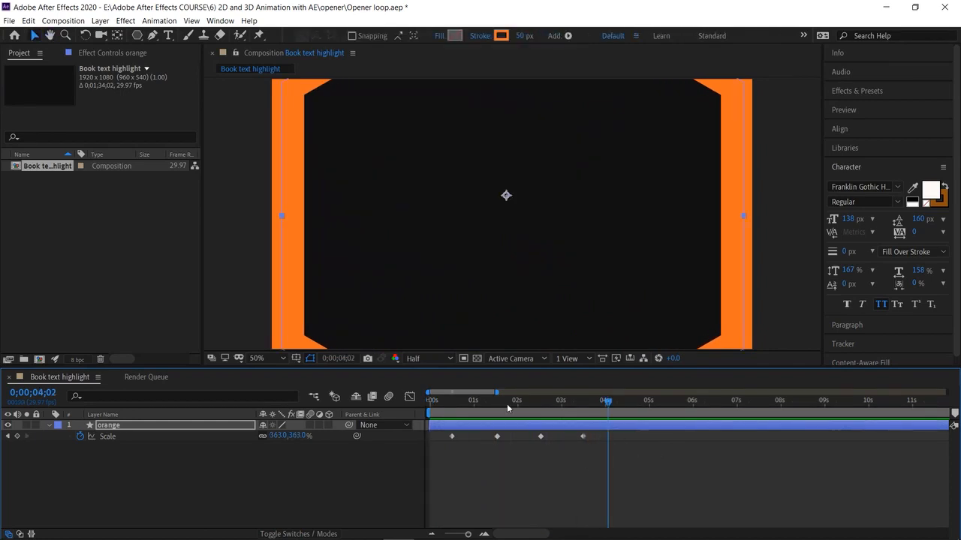
Set the orange hexagon's stroke width to 100 px and preview the animation from the start.
{"action": "left_click", "coordinate": [519, 35]}
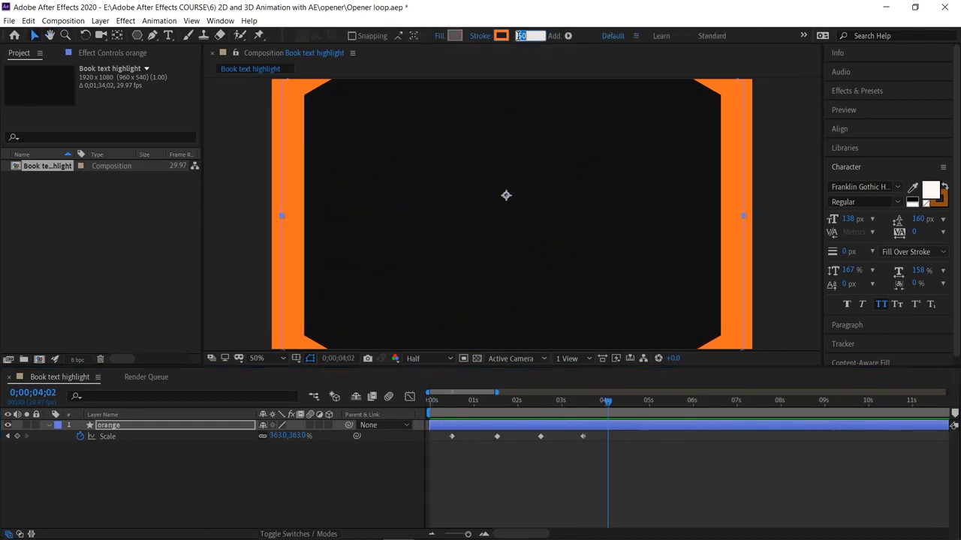
{"action": "type", "text": "100"}
{"action": "key", "text": "Return"}
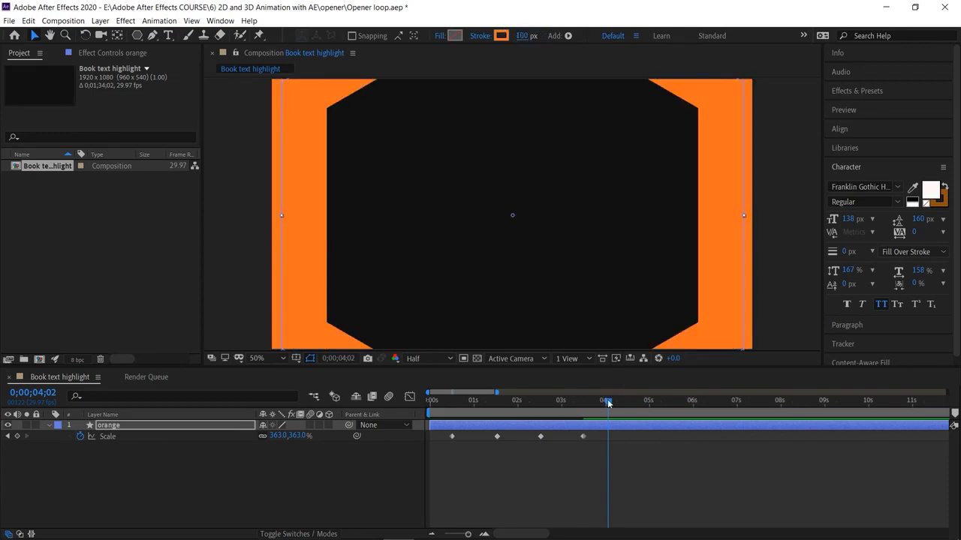
{"action": "left_click_drag", "start_coordinate": [607, 402], "coordinate": [374, 397]}
{"action": "key", "text": "space"}
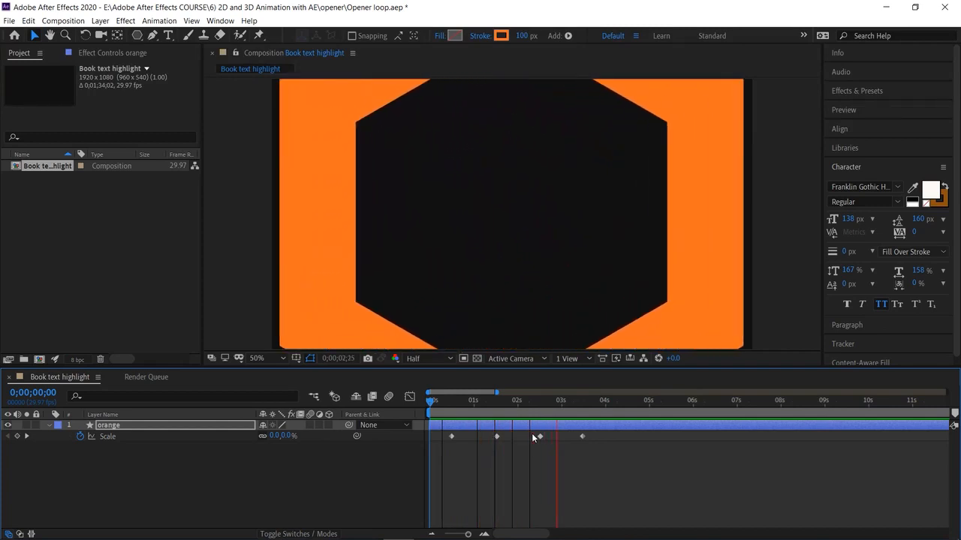
Try a scale of 359% for the orange hexagon at 0;00;03;16, and undo the change.
{"action": "left_click_drag", "start_coordinate": [605, 400], "coordinate": [583, 410]}
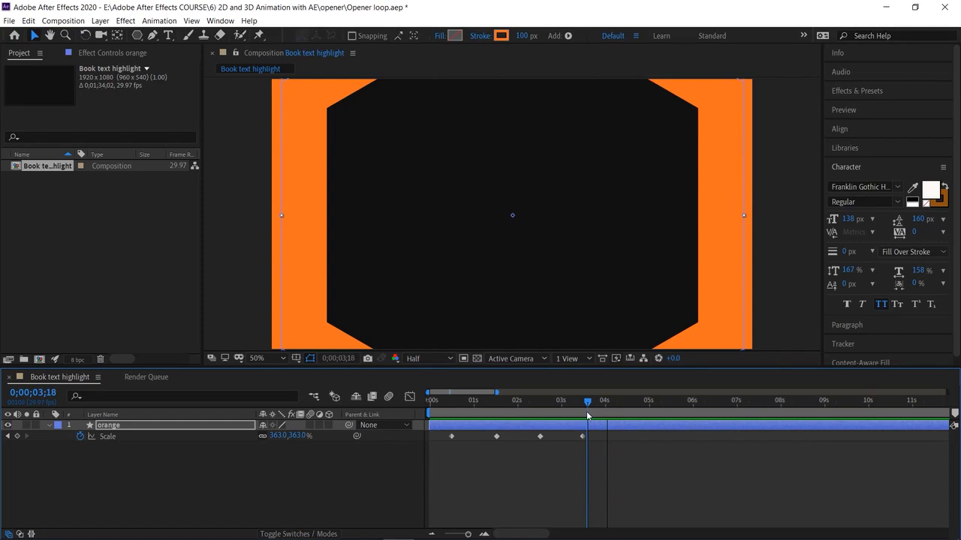
{"action": "mouse_move", "coordinate": [297, 436]}
{"action": "left_mouse_down"}
{"action": "mouse_move", "coordinate": [261, 436]}
{"action": "mouse_move", "coordinate": [304, 445]}
{"action": "left_mouse_up"}
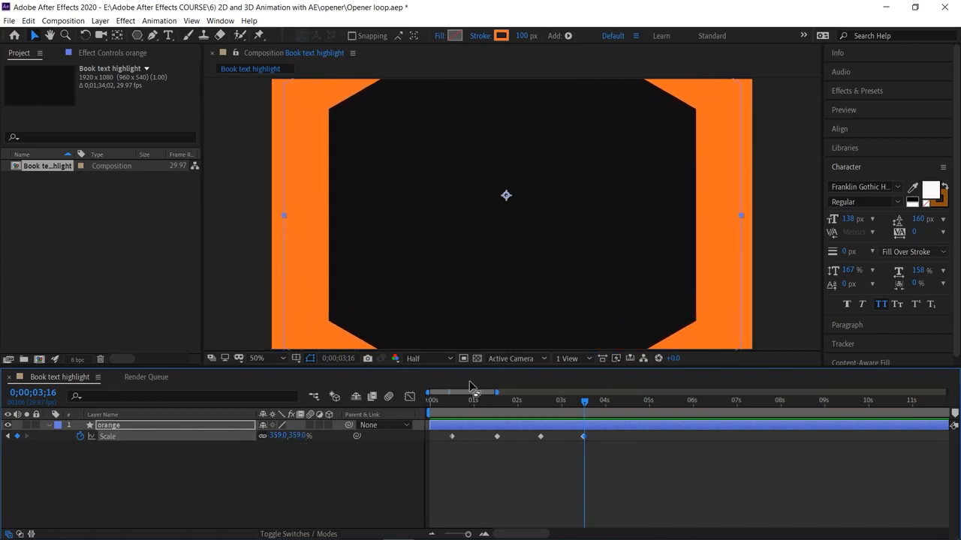
{"action": "key", "text": "ctrl+z"}
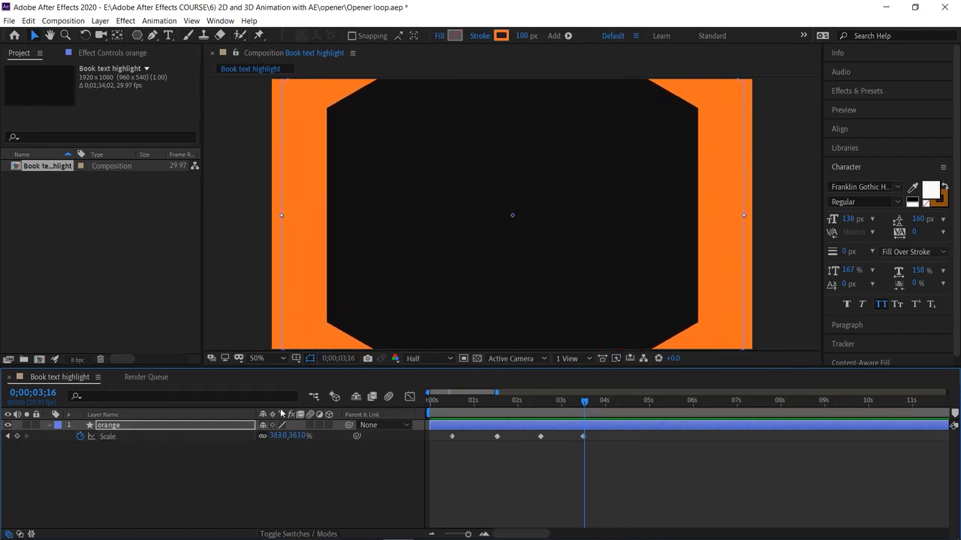
Duplicate the orange layer and rename the copy "yellow".
{"action": "left_click", "coordinate": [49, 426]}
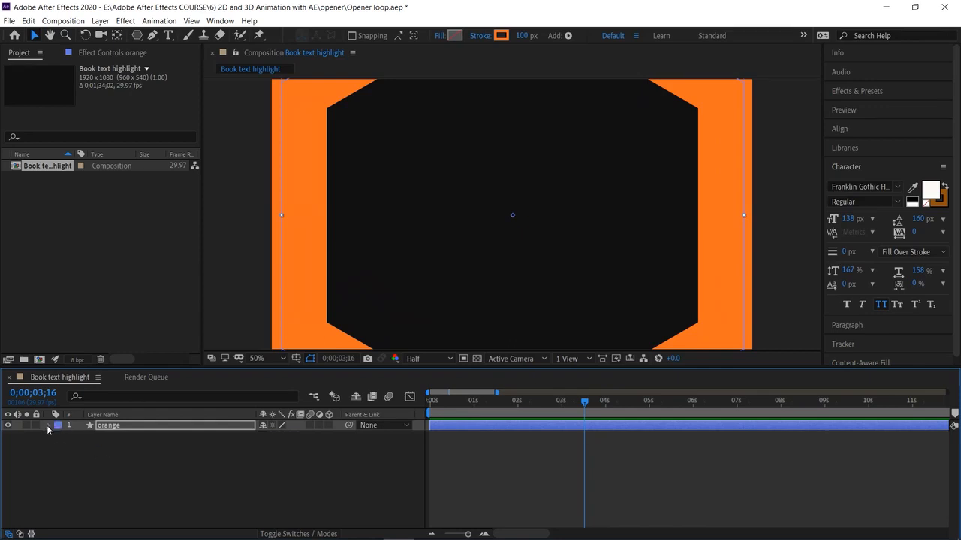
{"action": "left_click", "coordinate": [307, 454]}
{"action": "left_click", "coordinate": [184, 424]}
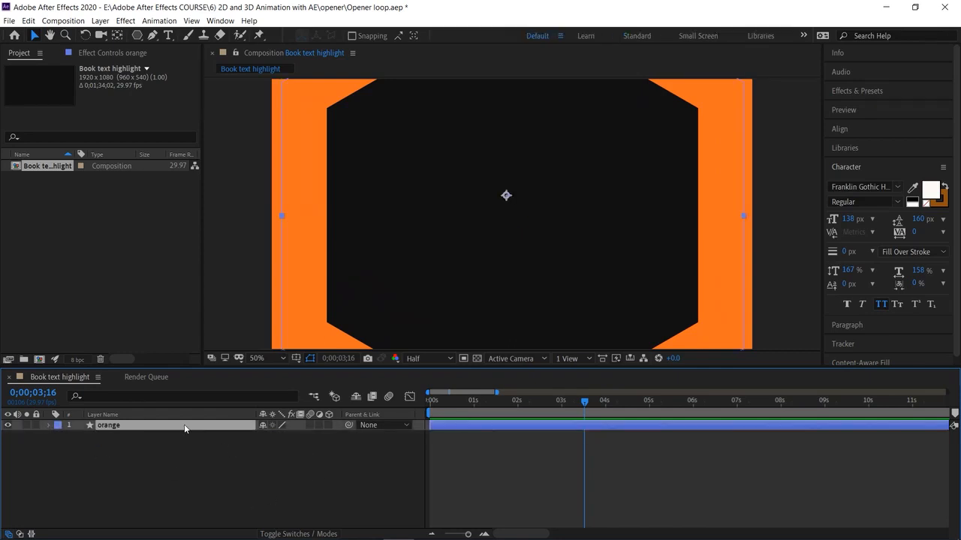
{"action": "key", "text": "ctrl+d"}
{"action": "right_click", "coordinate": [173, 425]}
{"action": "left_click", "coordinate": [198, 403]}
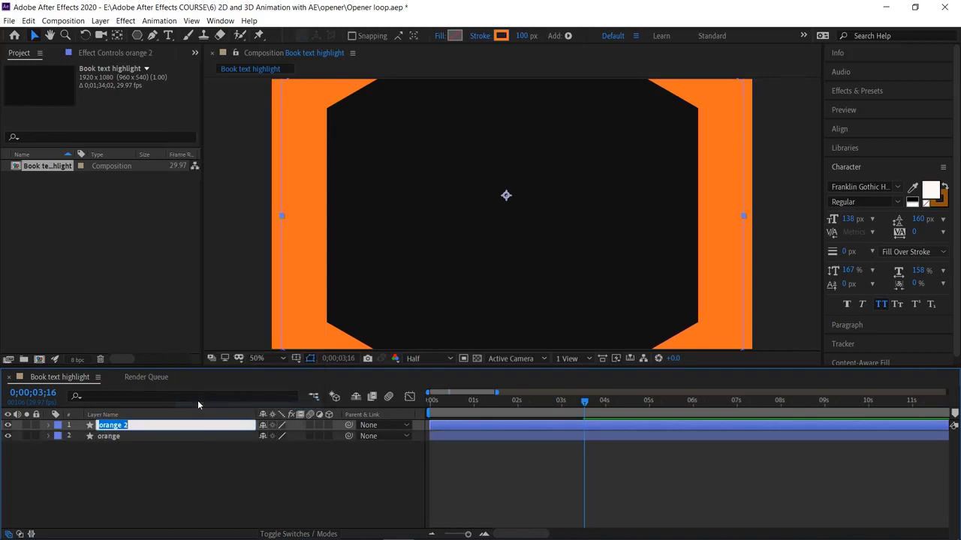
{"action": "type", "text": "yellow"}
{"action": "key", "text": "Return"}
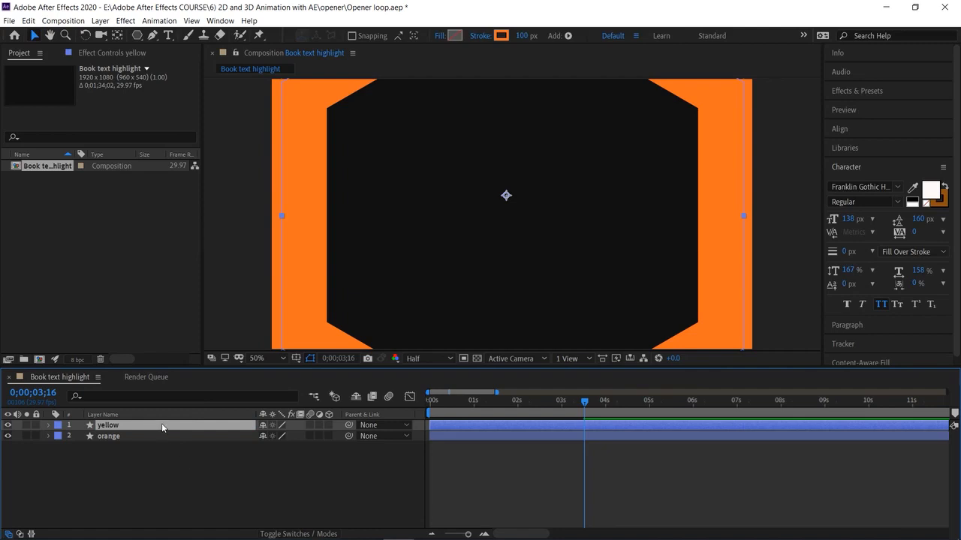
Change the yellow layer's stroke colour to yellow.
{"action": "left_click", "coordinate": [502, 36]}
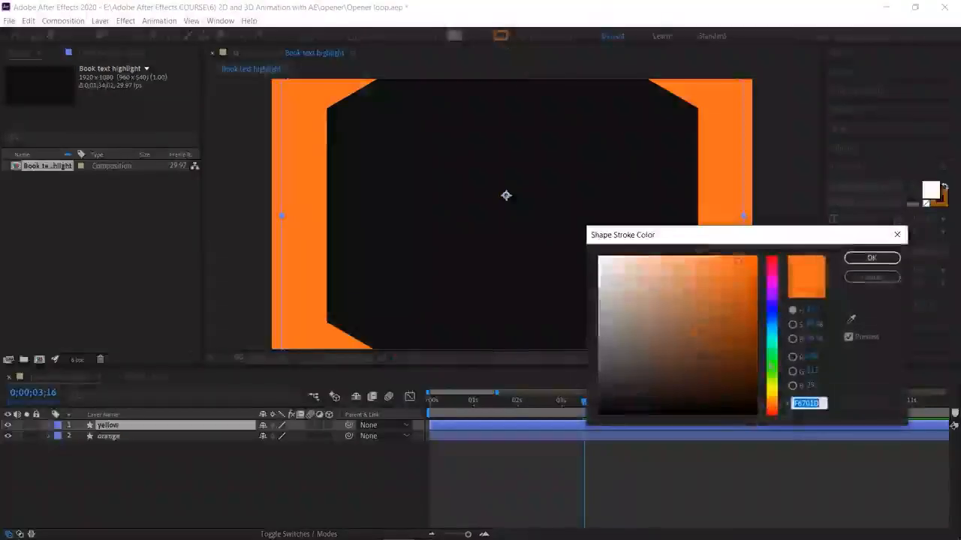
{"action": "left_click", "coordinate": [774, 393]}
{"action": "left_click", "coordinate": [860, 259]}
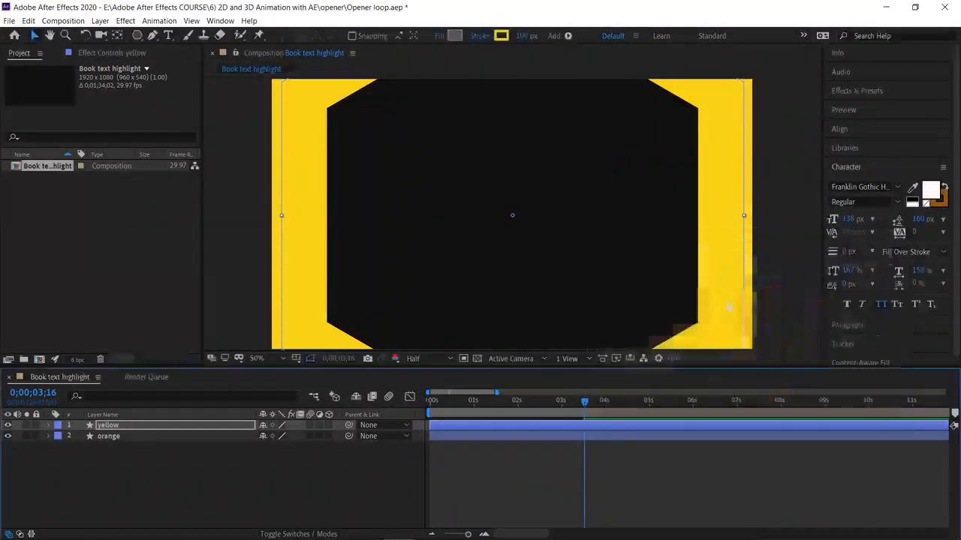
Shift the yellow layer to start at 0;00;01;00 and preview the two staggered hexagons.
{"action": "left_click_drag", "start_coordinate": [566, 403], "coordinate": [473, 403]}
{"action": "key", "text": "["}
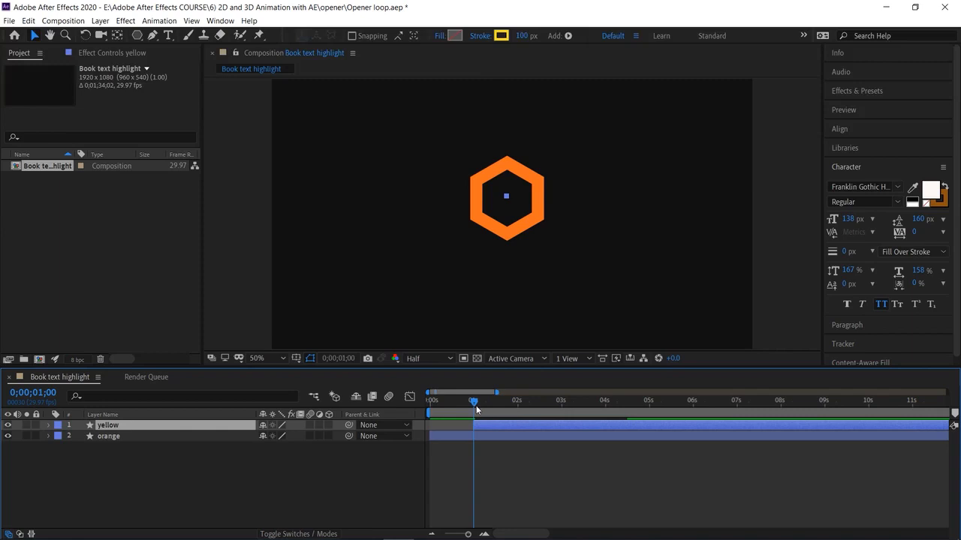
{"action": "key", "text": "space"}
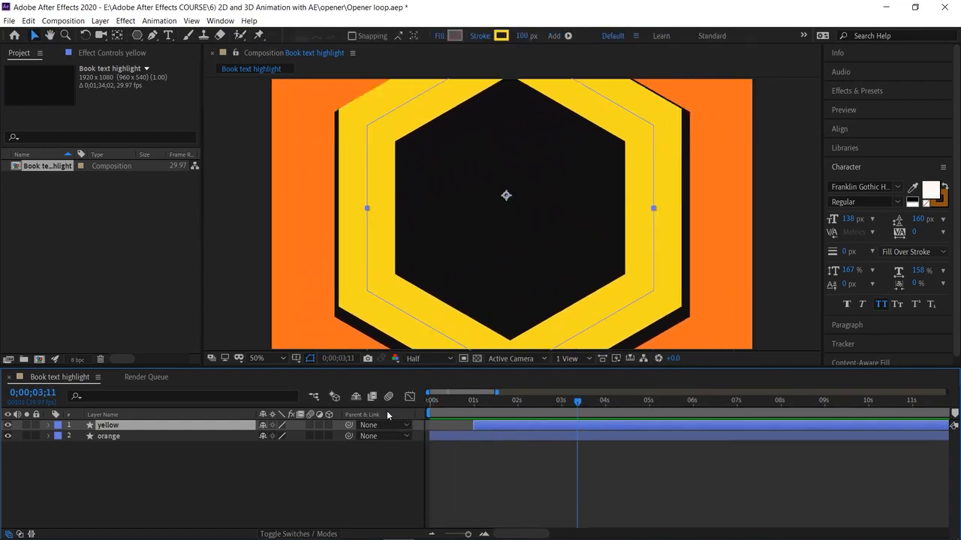
{"action": "key", "text": "space"}
{"action": "key", "text": "space"}
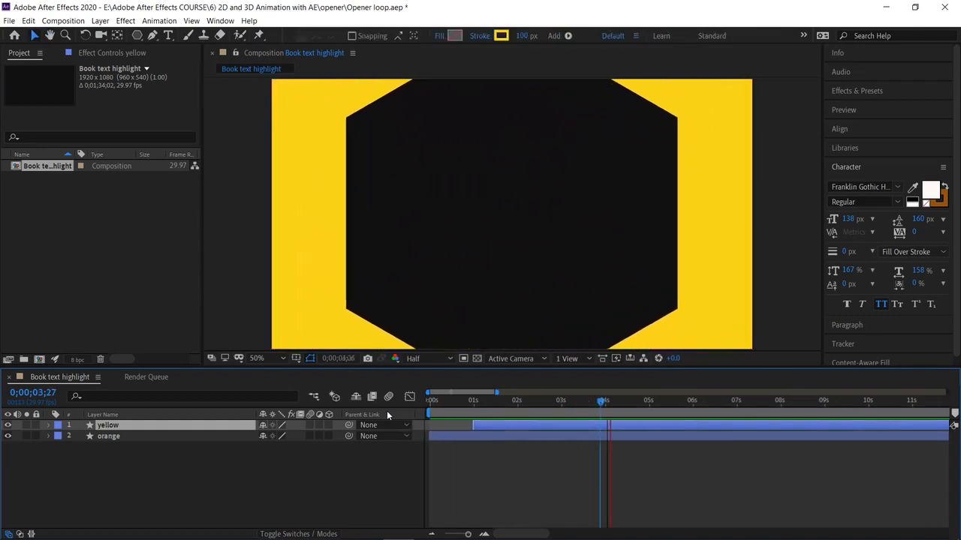
{"action": "key", "text": "space"}
{"action": "left_click_drag", "start_coordinate": [646, 403], "coordinate": [523, 412]}
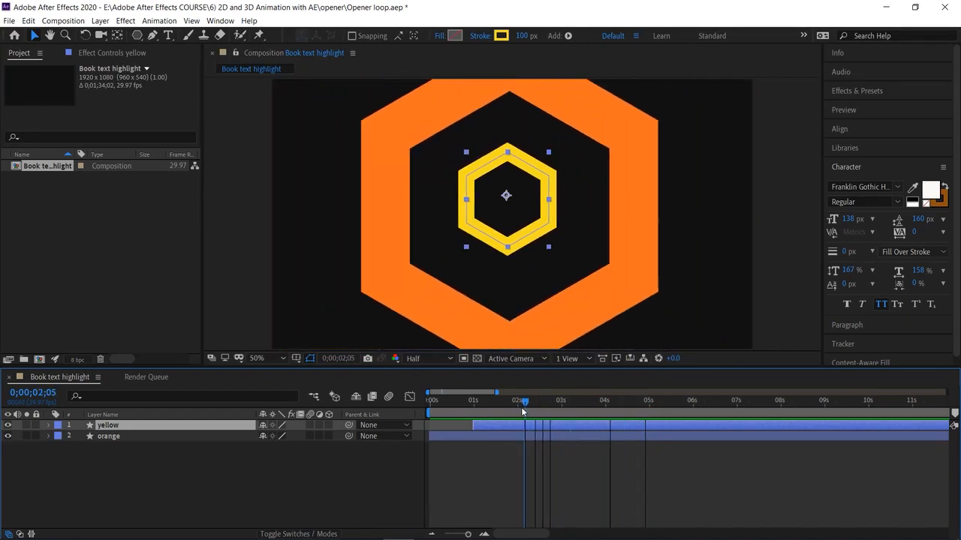
Duplicate the yellow and orange layers together, and select the orange copy.
{"action": "left_click", "coordinate": [220, 486]}
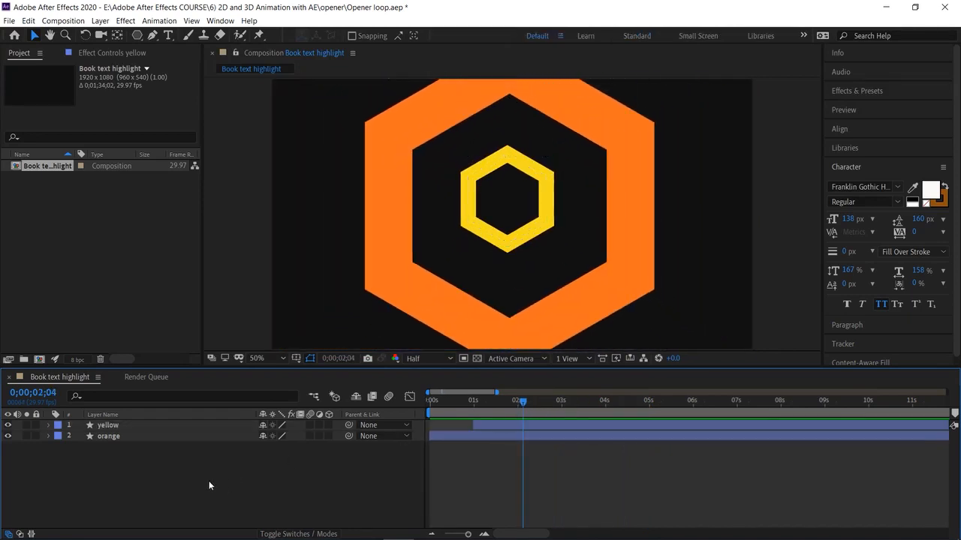
{"action": "left_click_drag", "start_coordinate": [134, 452], "coordinate": [127, 428]}
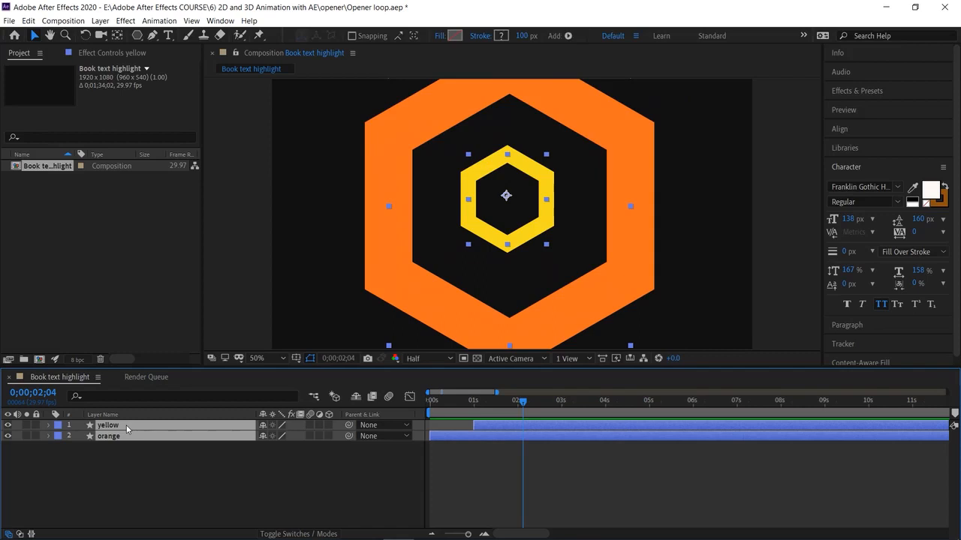
{"action": "key", "text": "ctrl+d"}
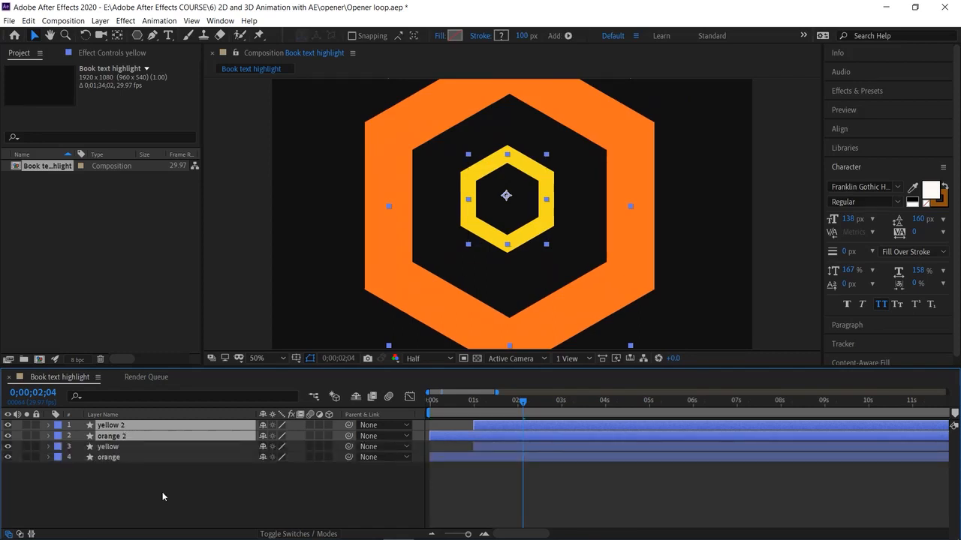
{"action": "left_click", "coordinate": [162, 492]}
{"action": "left_click", "coordinate": [145, 437]}
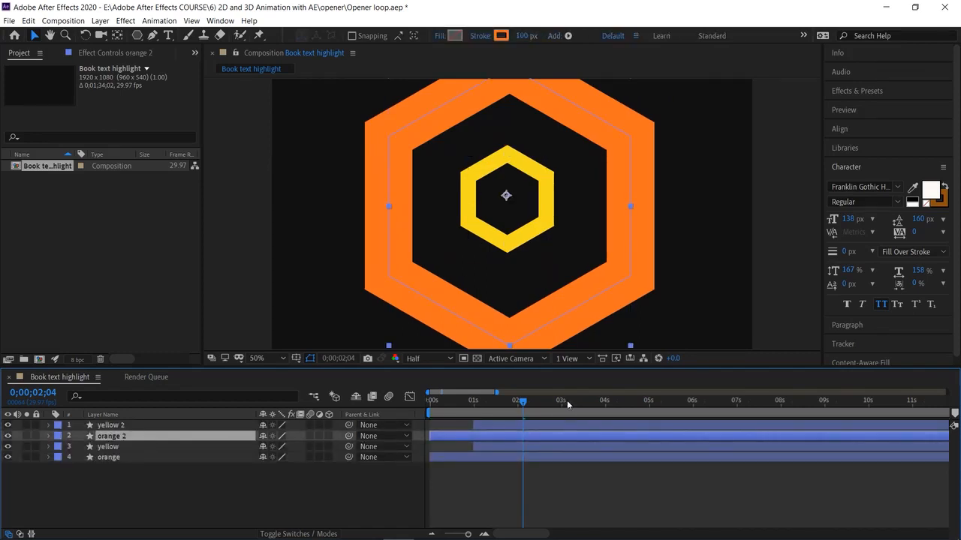
Shift the orange 2 layer to start at 0;00;02;01 and the yellow 2 layer to start at 0;00;03;00.
{"action": "left_click_drag", "start_coordinate": [523, 405], "coordinate": [519, 403]}
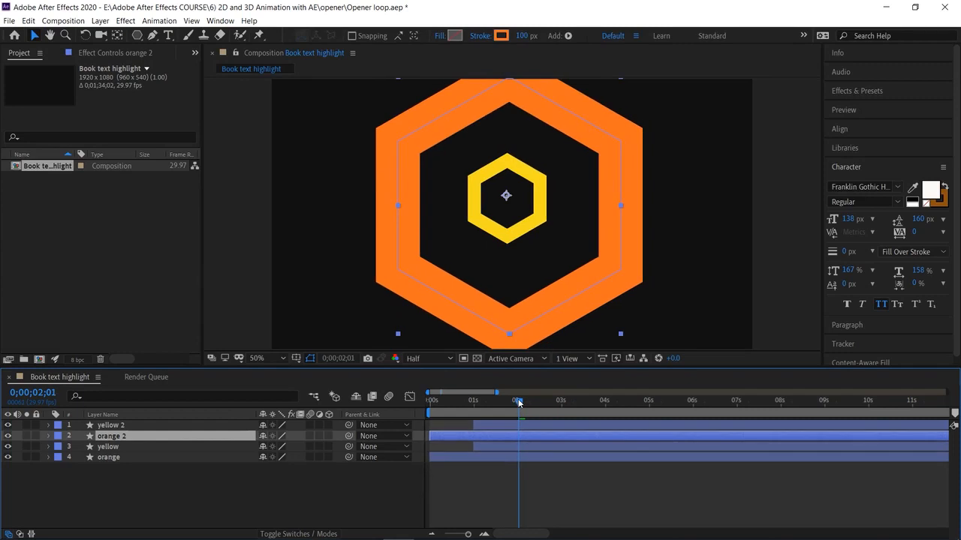
{"action": "key", "text": "alt+bracketleft"}
{"action": "left_click_drag", "start_coordinate": [524, 403], "coordinate": [562, 413]}
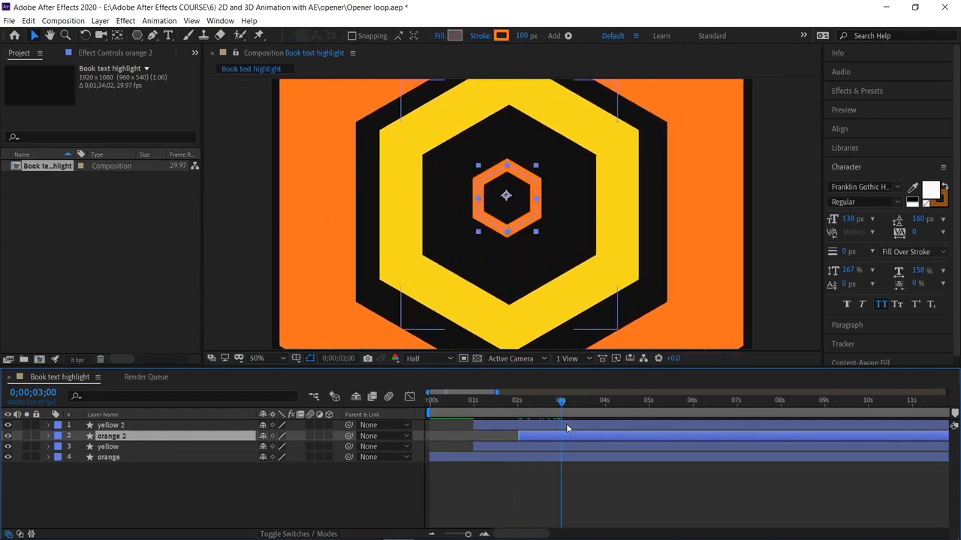
{"action": "left_click", "coordinate": [566, 423]}
{"action": "key", "text": "alt+bracketleft"}
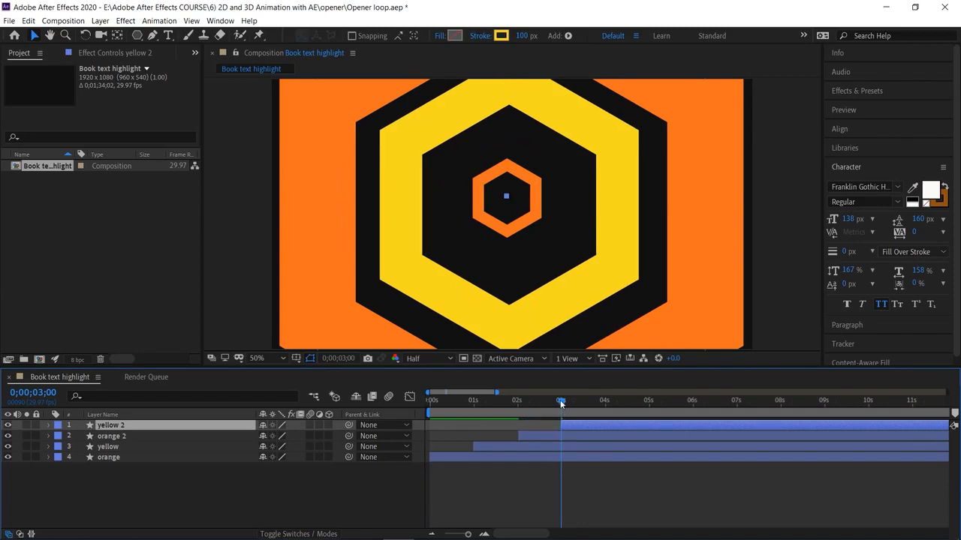
Preview the four staggered hexagon layers from the beginning of the composition.
{"action": "key", "text": "Home"}
{"action": "key", "text": "space"}
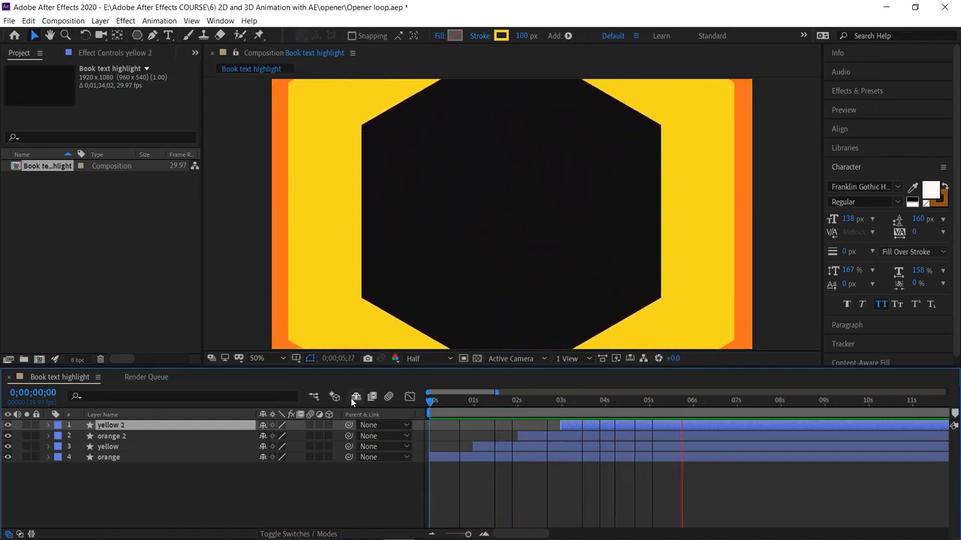
{"action": "key", "text": "space"}
Duplicate the original yellow and orange layers together and bring the copies to the top of the layer stack.
{"action": "left_click", "coordinate": [203, 497]}
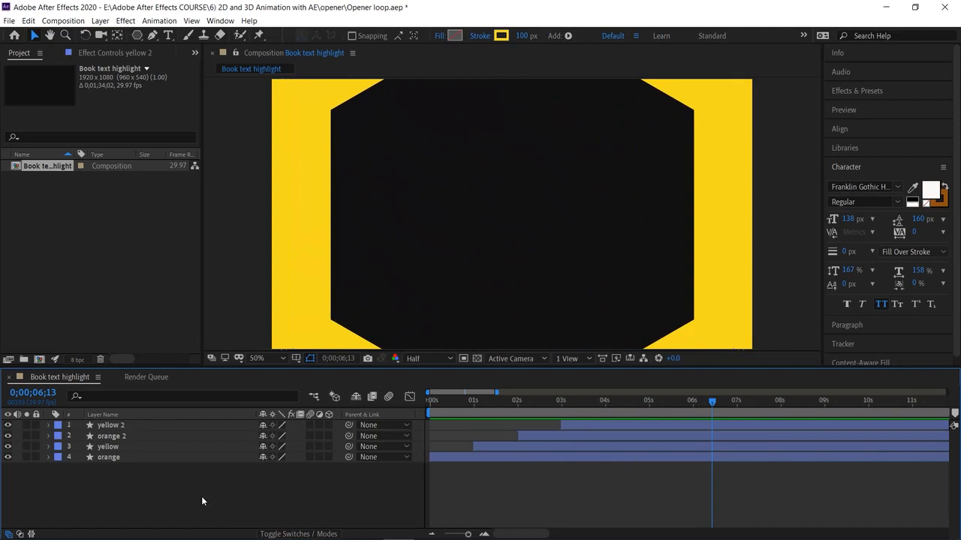
{"action": "left_click_drag", "start_coordinate": [170, 481], "coordinate": [161, 448]}
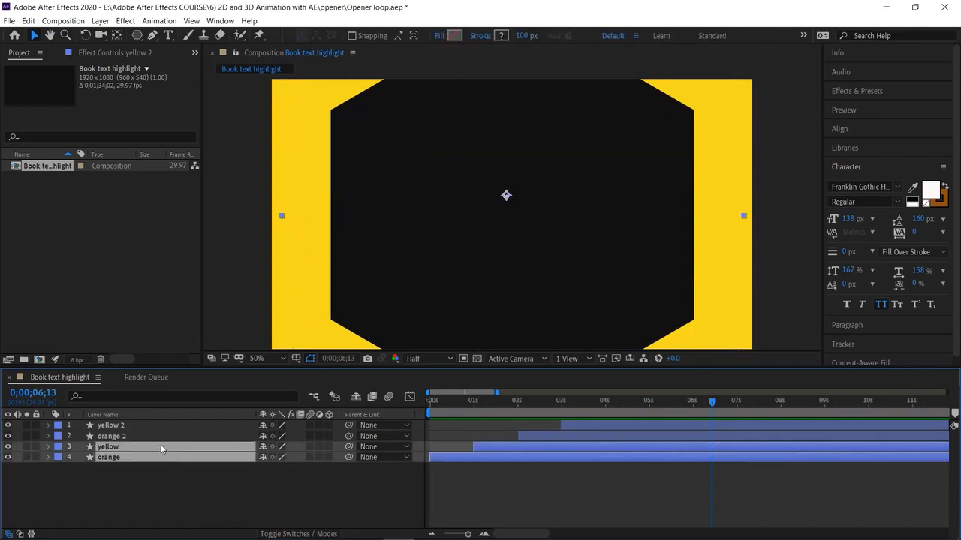
{"action": "key", "text": "ctrl+d"}
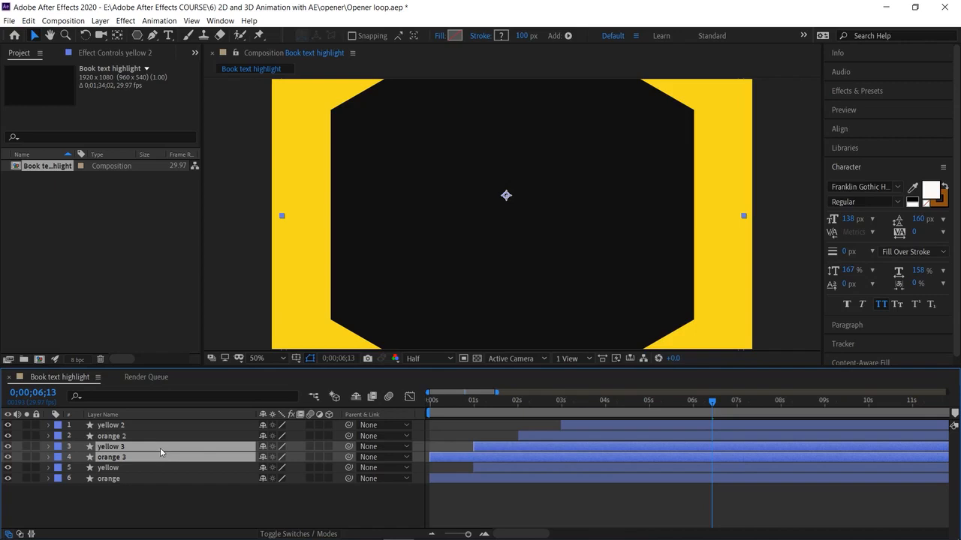
{"action": "key", "text": "ctrl+shift+bracketright"}
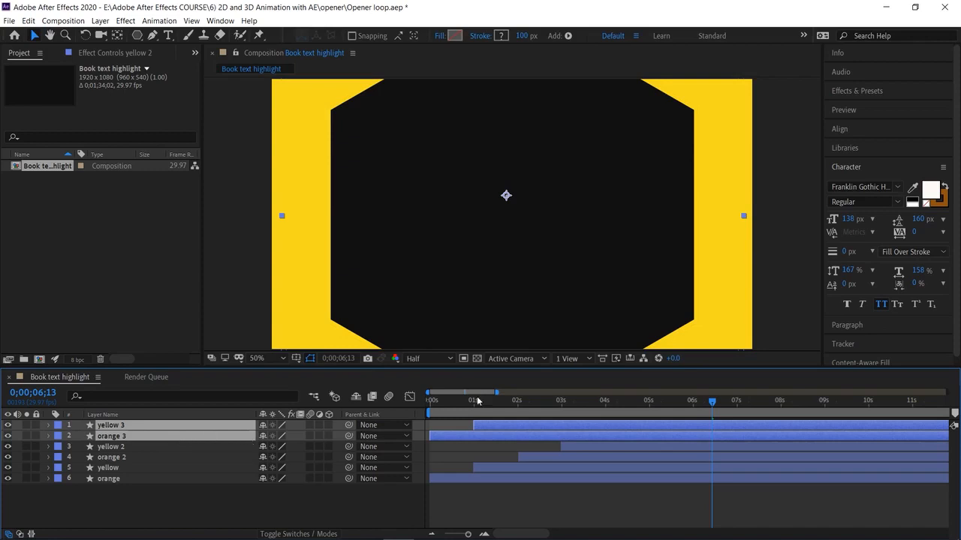
Shift the orange 3 layer to start at 0;00;03;29 and the yellow 3 layer to start at 0;00;05;00.
{"action": "left_click_drag", "start_coordinate": [707, 403], "coordinate": [602, 435]}
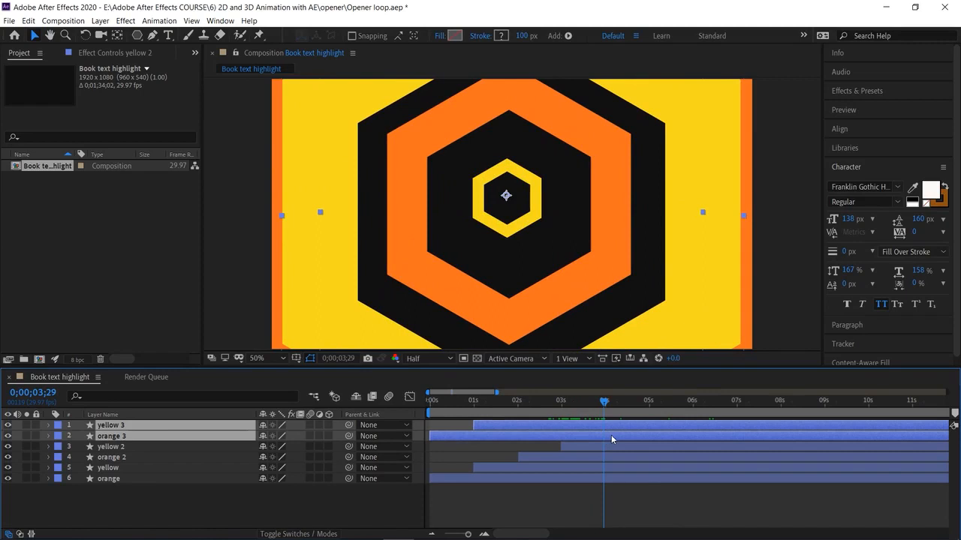
{"action": "key", "text": "alt+bracketleft"}
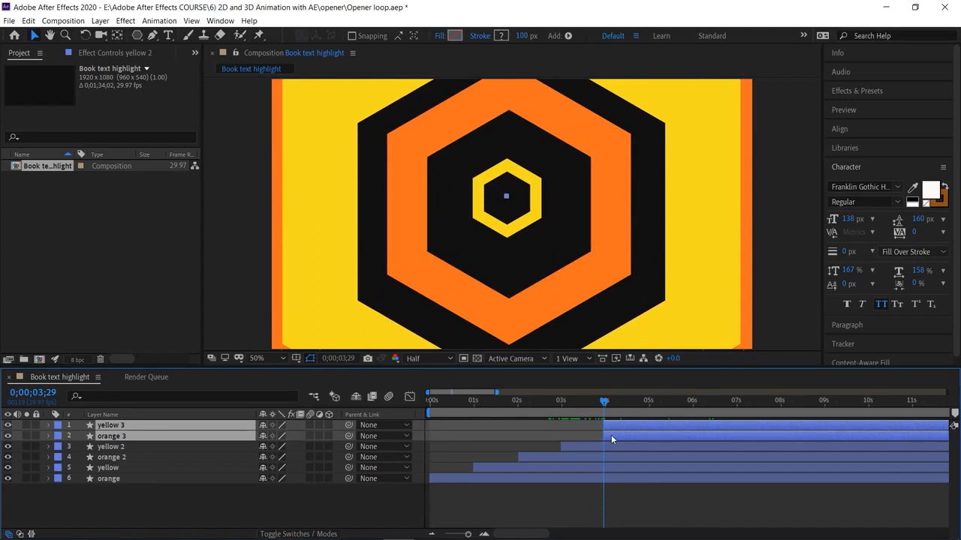
{"action": "left_click_drag", "start_coordinate": [608, 405], "coordinate": [649, 426]}
{"action": "left_click", "coordinate": [506, 496]}
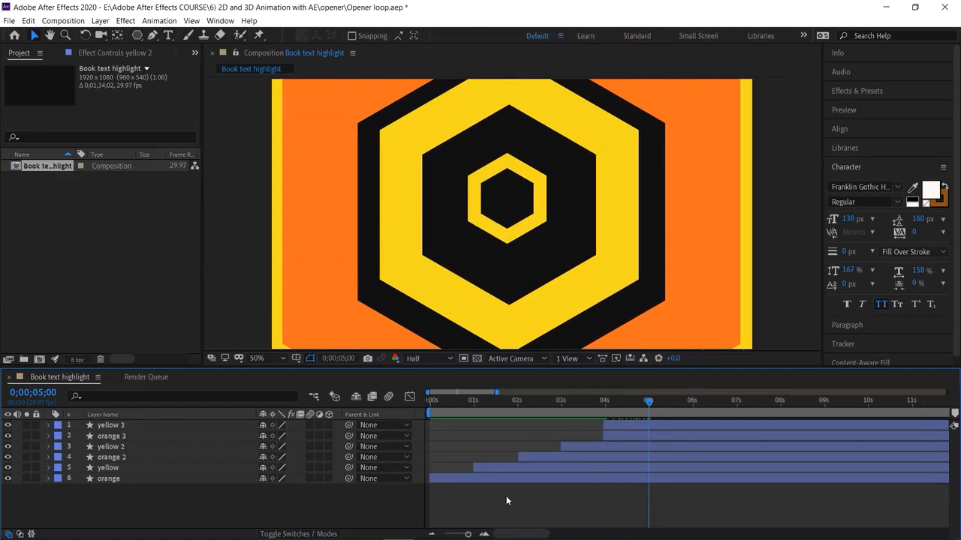
{"action": "left_click", "coordinate": [663, 422]}
{"action": "key", "text": "alt+bracketleft"}
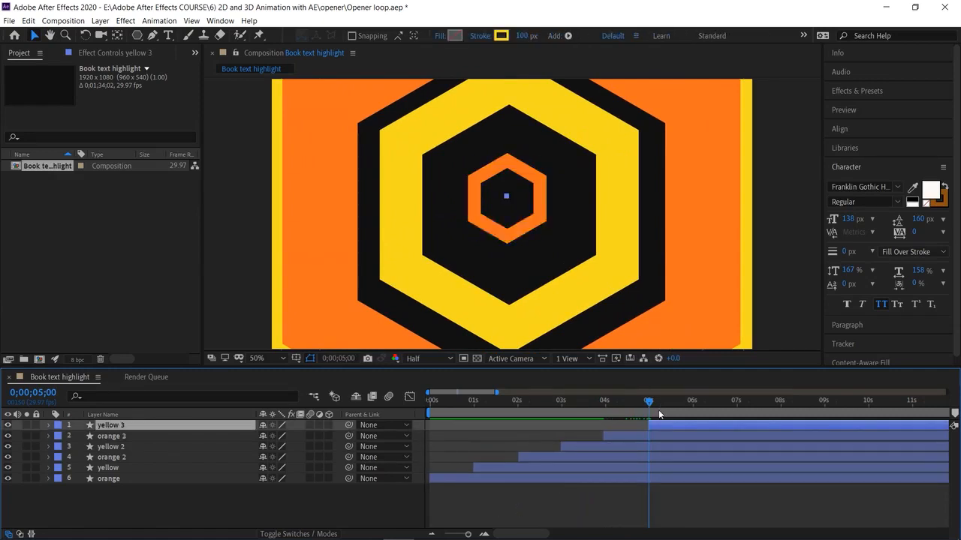
Preview the six hexagon layers from the beginning, and examine the last yellow hexagon between 0;00;06;00 and 0;00;06;20.
{"action": "key", "text": "Home"}
{"action": "key", "text": "space"}
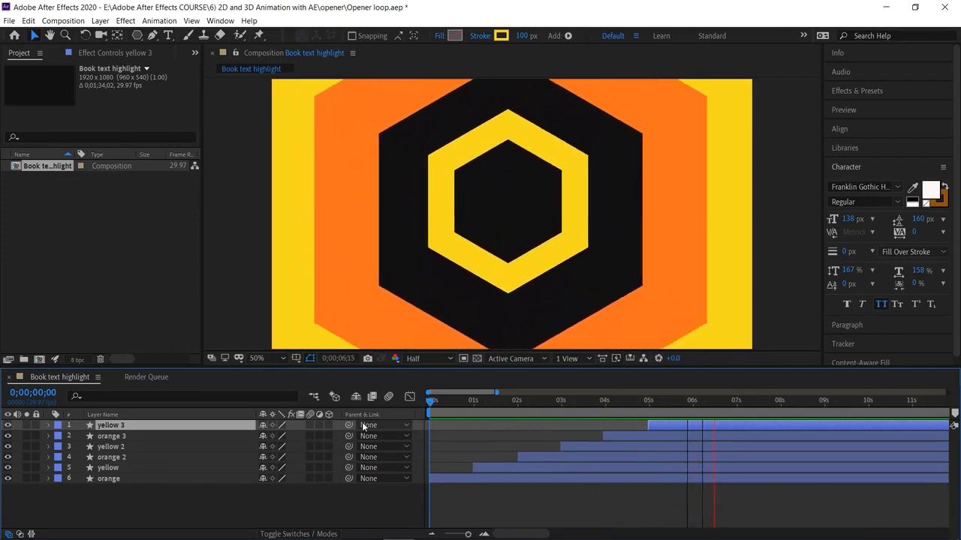
{"action": "key", "text": "space"}
{"action": "key", "text": "space"}
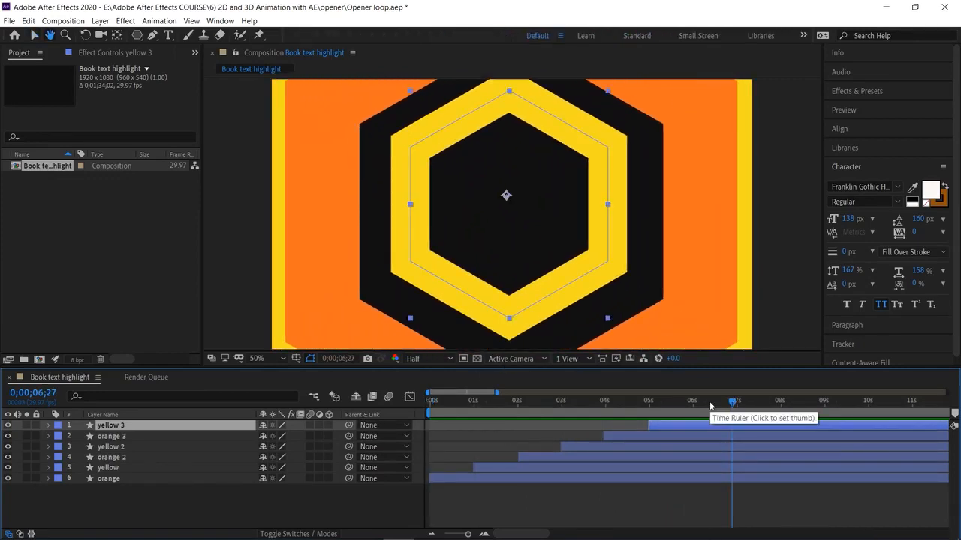
{"action": "left_click_drag", "start_coordinate": [781, 404], "coordinate": [691, 441]}
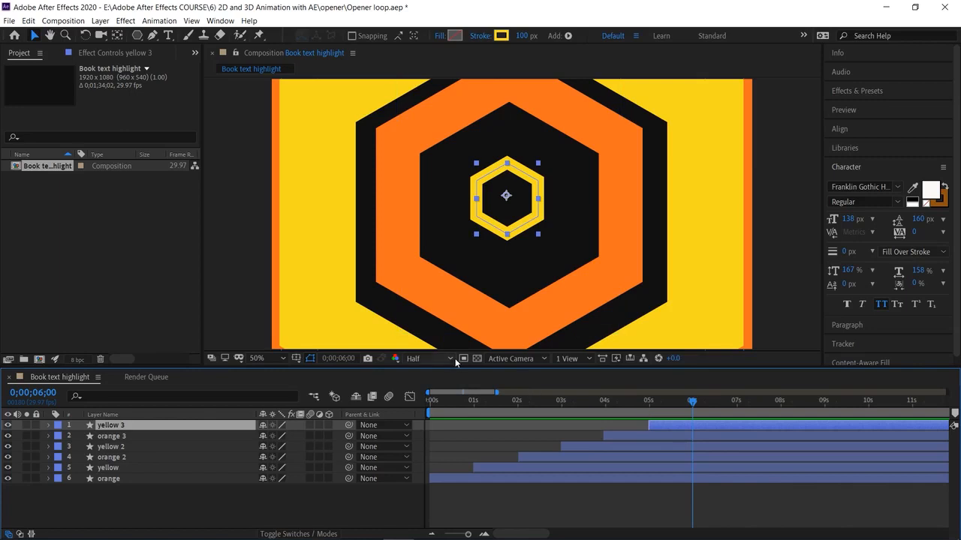
{"action": "left_click_drag", "start_coordinate": [694, 403], "coordinate": [725, 414]}
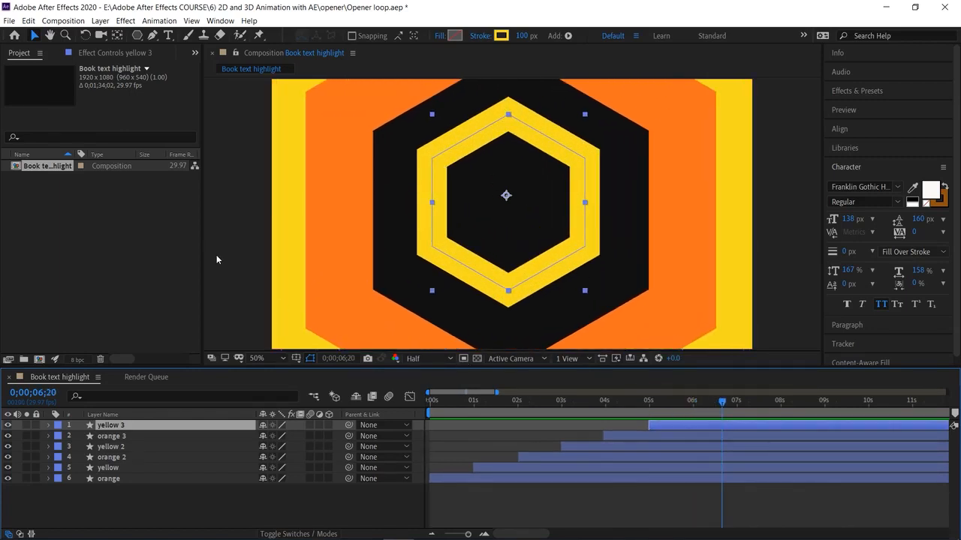
Add the text "Studios xyz" on two lines and centre it within the hexagons.
{"action": "left_click", "coordinate": [168, 35]}
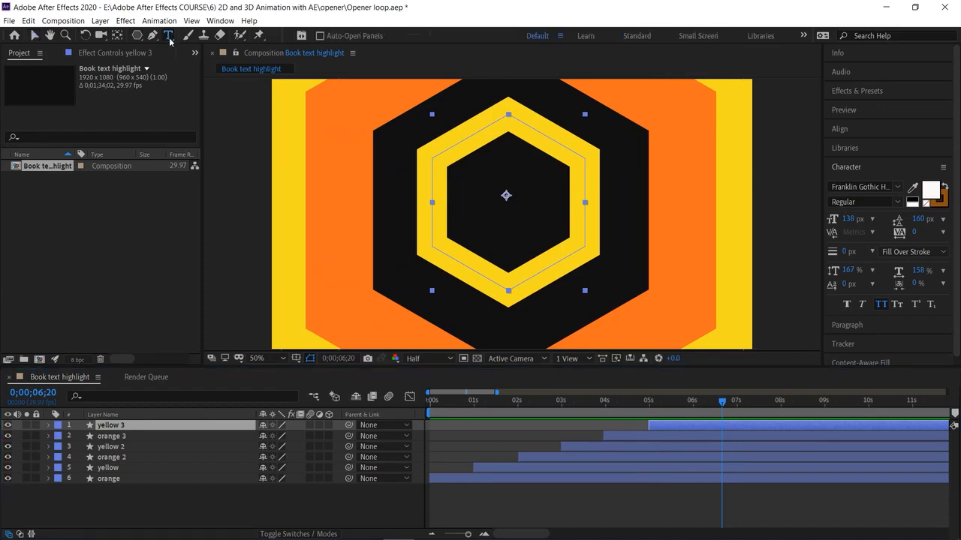
{"action": "left_click", "coordinate": [477, 187]}
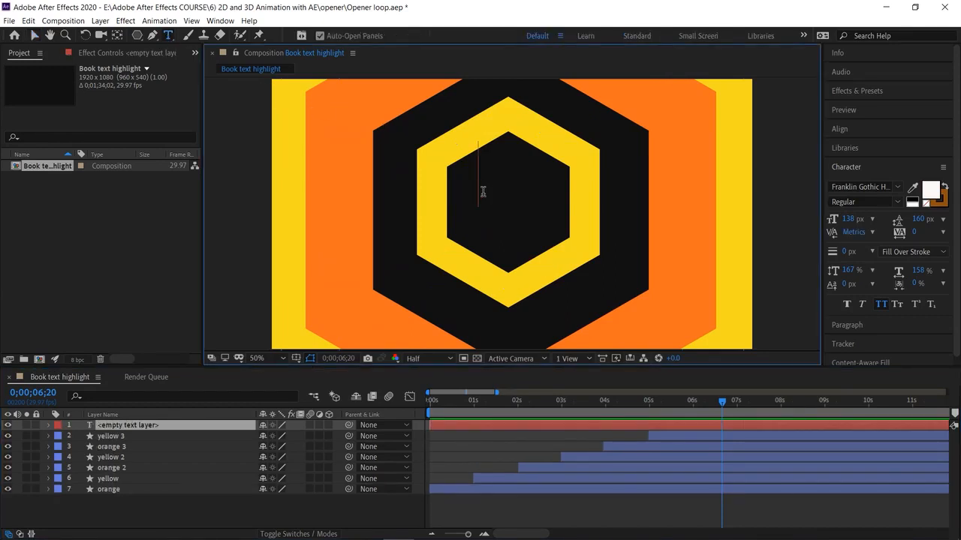
{"action": "type", "text": "St"}
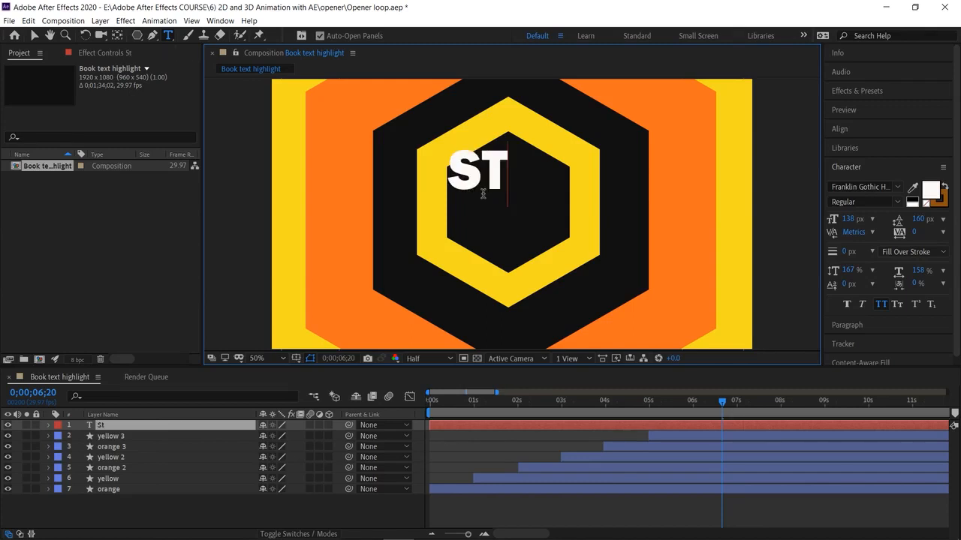
{"action": "type", "text": "udio"}
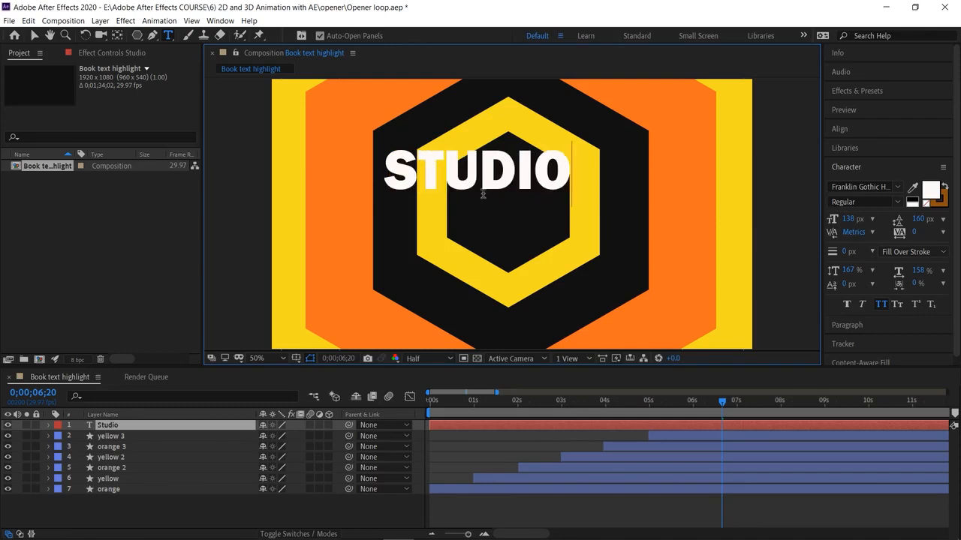
{"action": "type", "text": "s "}
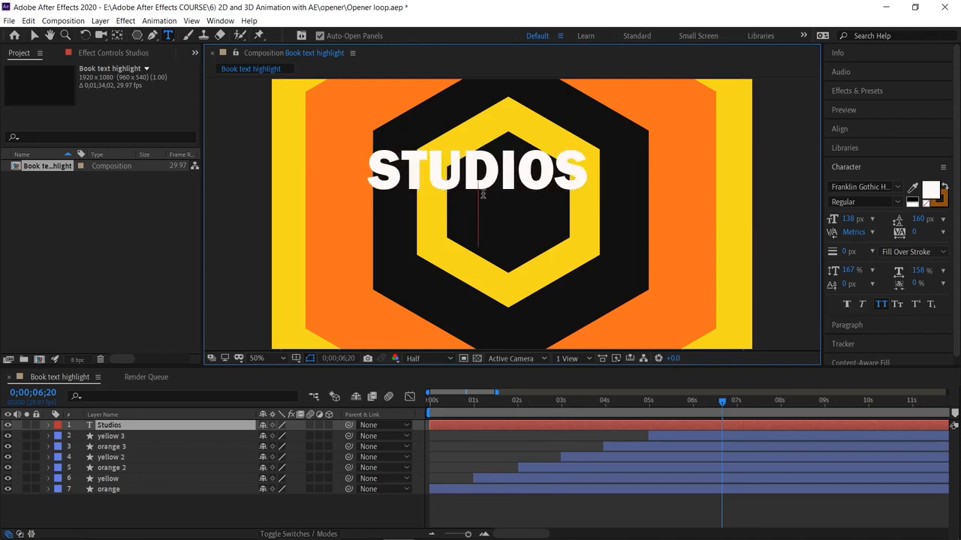
{"action": "type", "text": "xyz"}
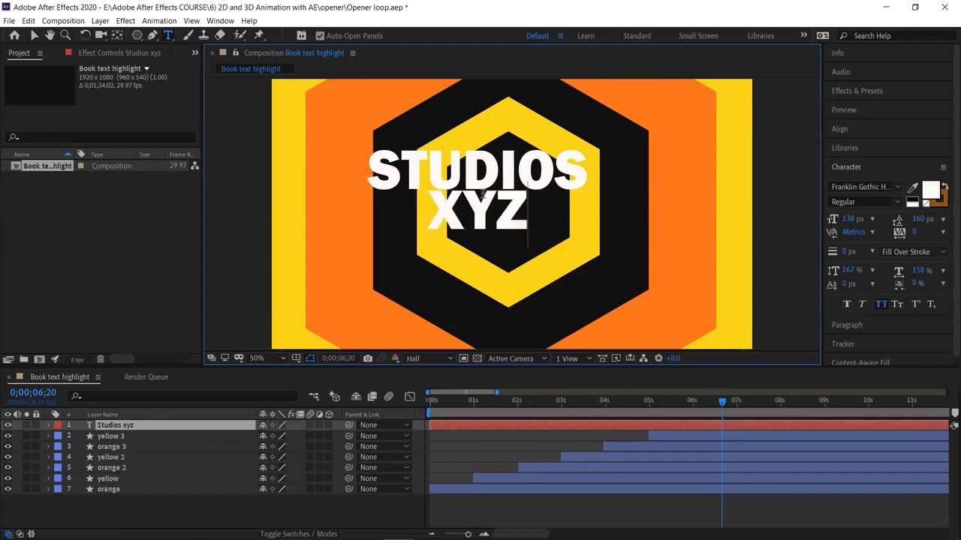
{"action": "left_click", "coordinate": [34, 36]}
{"action": "left_click_drag", "start_coordinate": [478, 174], "coordinate": [508, 196]}
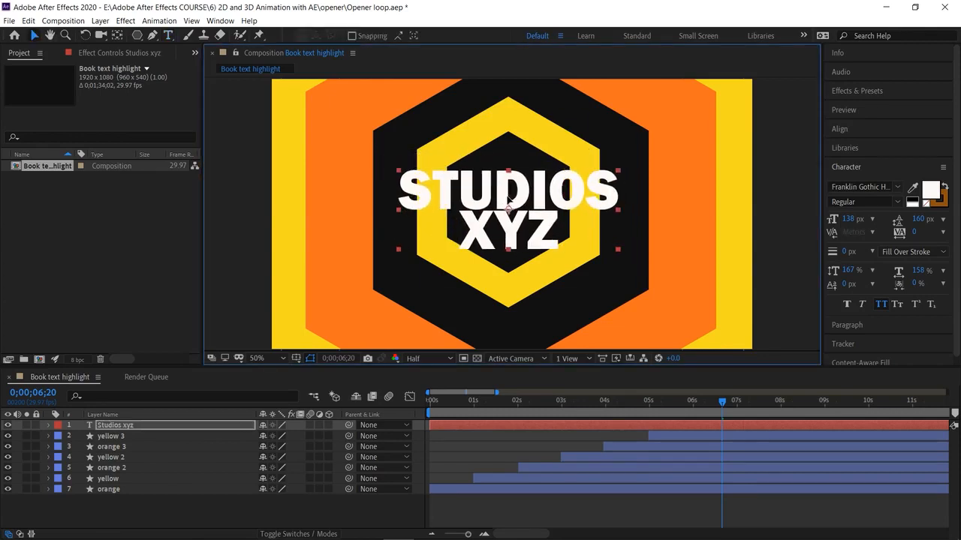
Make the text layer start at 0;00;07;00 and set a scale keyframe of 0% there.
{"action": "mouse_move", "coordinate": [719, 402]}
{"action": "left_mouse_down"}
{"action": "mouse_move", "coordinate": [743, 420]}
{"action": "mouse_move", "coordinate": [733, 409]}
{"action": "left_mouse_up"}
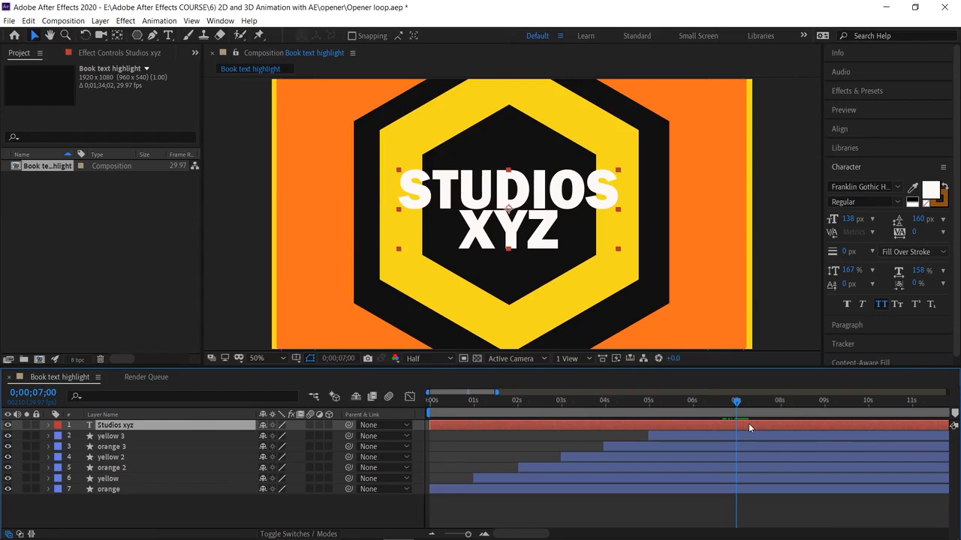
{"action": "key", "text": "alt+bracketleft"}
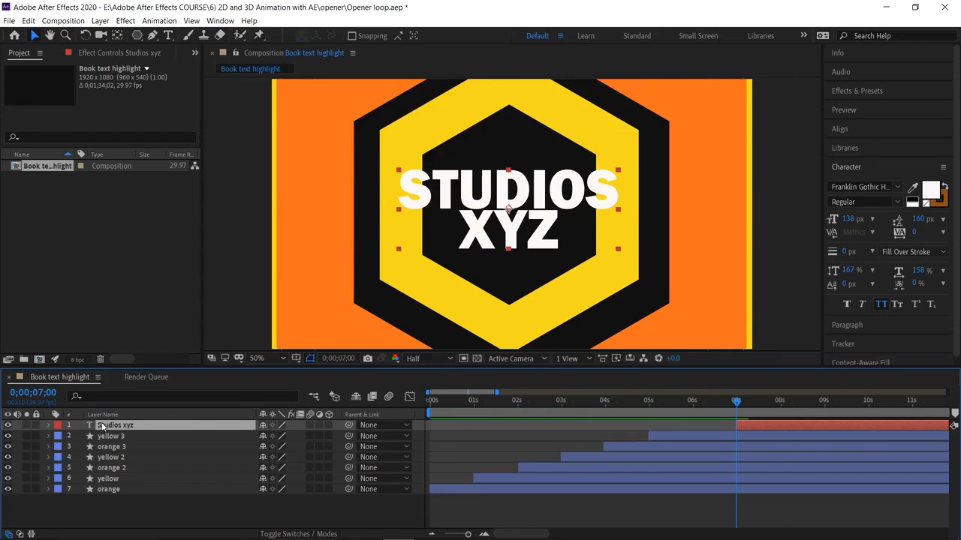
{"action": "key", "text": "s"}
{"action": "left_click", "coordinate": [79, 436]}
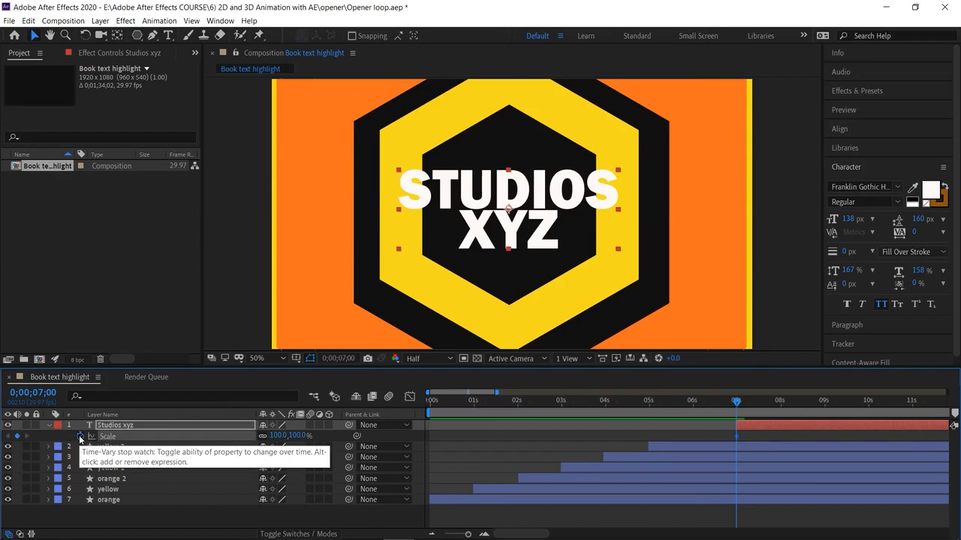
{"action": "left_click", "coordinate": [279, 436]}
{"action": "type", "text": "0"}
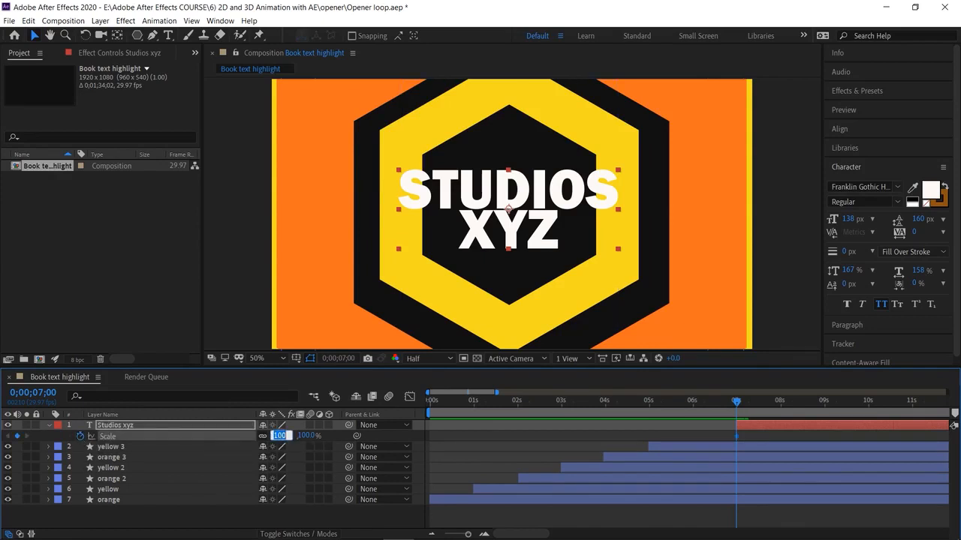
{"action": "key", "text": "Return"}
Set a 100% scale keyframe for the text at 0;00;08;01 and preview its scale-up animation.
{"action": "left_click_drag", "start_coordinate": [737, 406], "coordinate": [782, 414]}
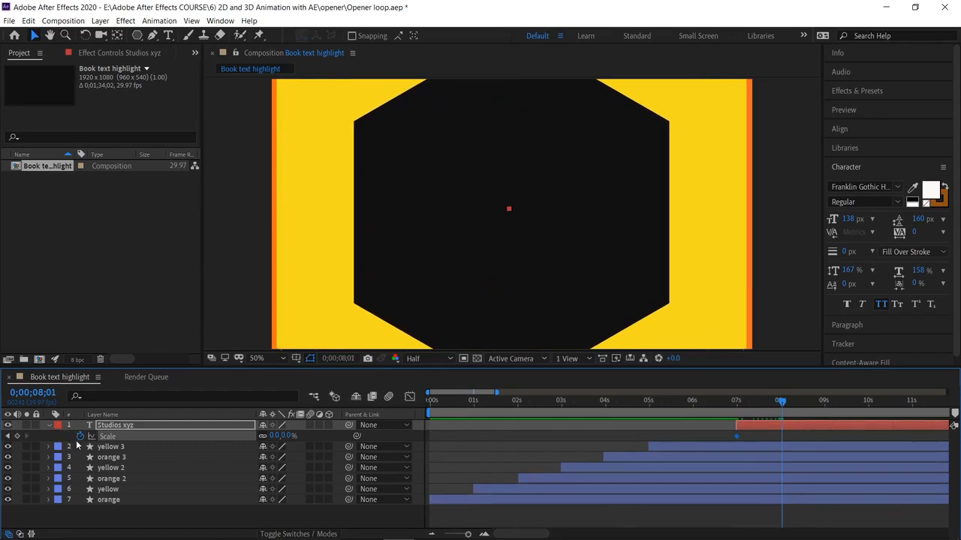
{"action": "left_click", "coordinate": [274, 436]}
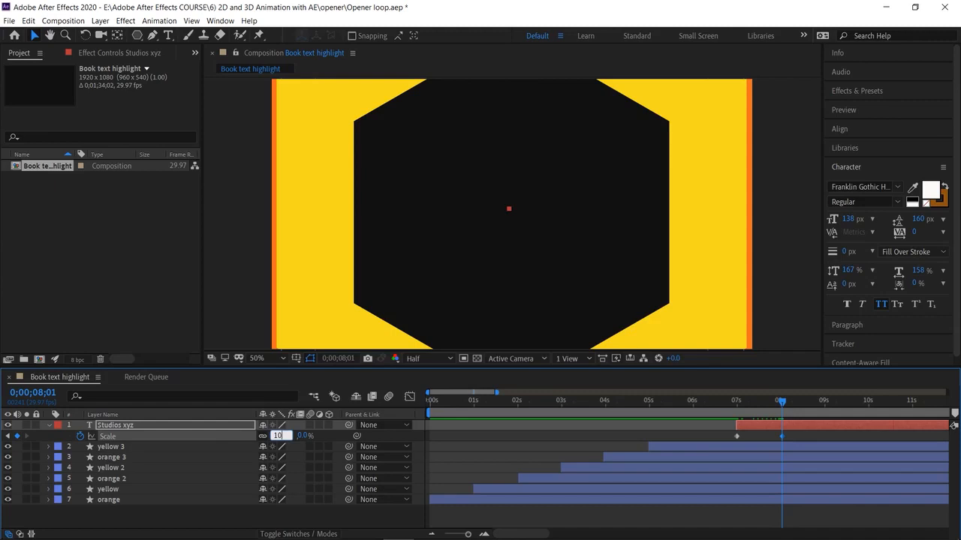
{"action": "type", "text": "100"}
{"action": "key", "text": "Return"}
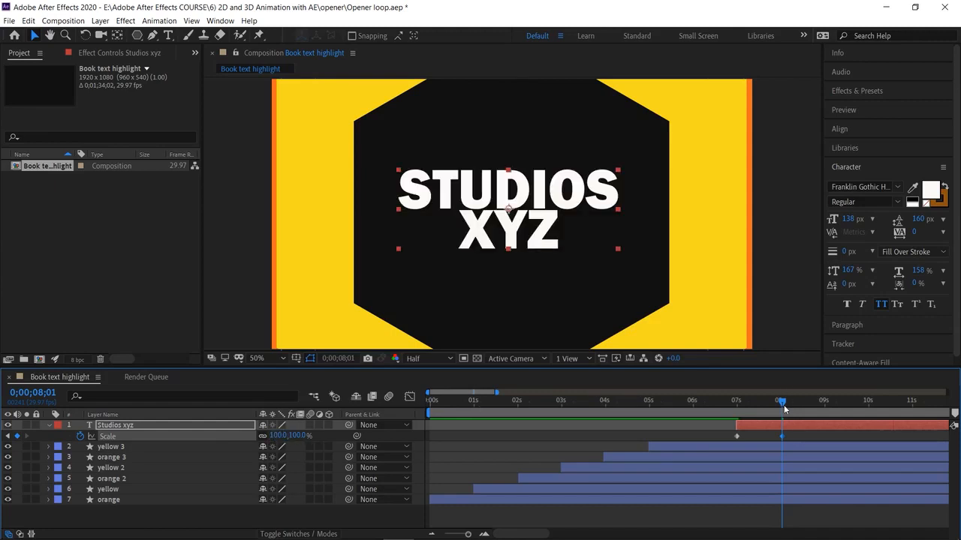
{"action": "left_click_drag", "start_coordinate": [685, 402], "coordinate": [651, 427]}
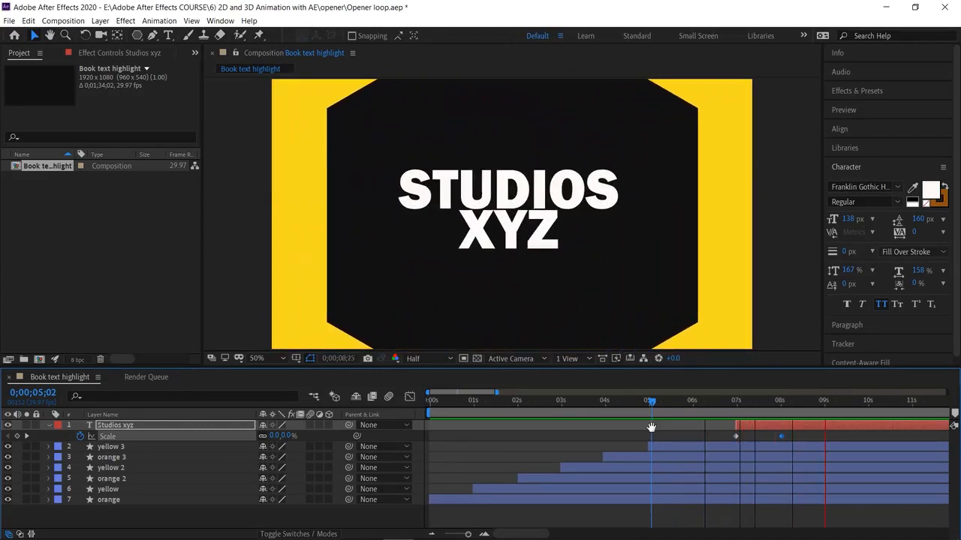
{"action": "left_click", "coordinate": [509, 193]}
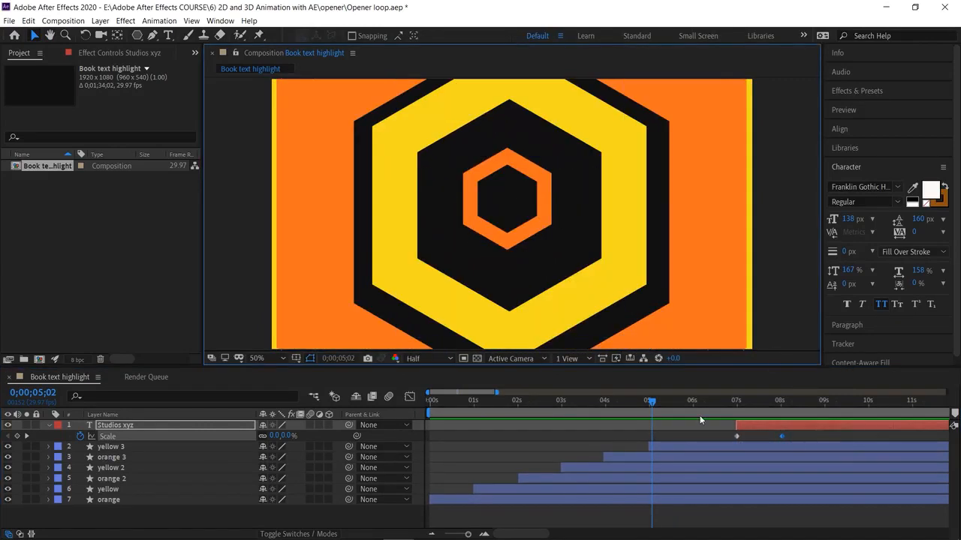
At 0;00;08;02, nudge the text slightly down and set its font size to 157 px and leading to 214 px.
{"action": "left_click_drag", "start_coordinate": [677, 418], "coordinate": [783, 419]}
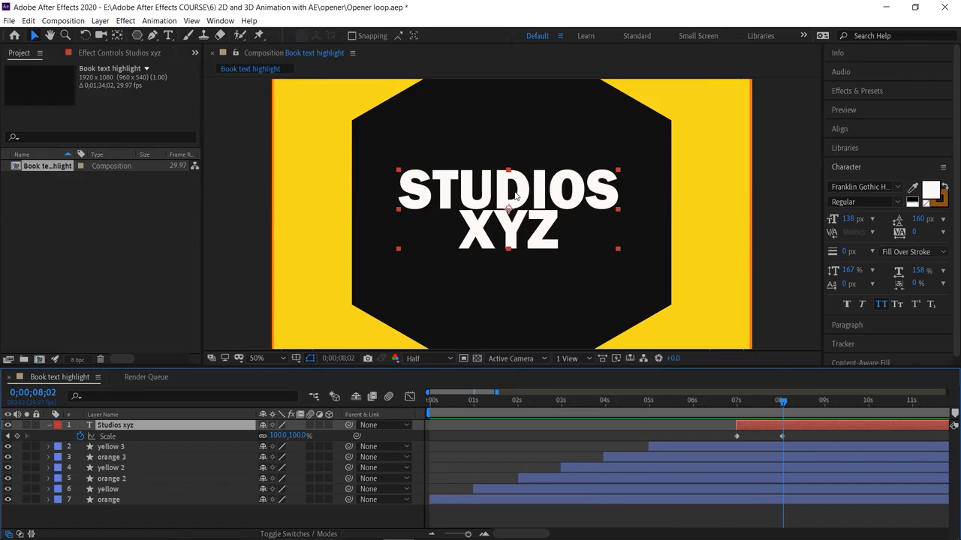
{"action": "left_click_drag", "start_coordinate": [516, 200], "coordinate": [517, 206]}
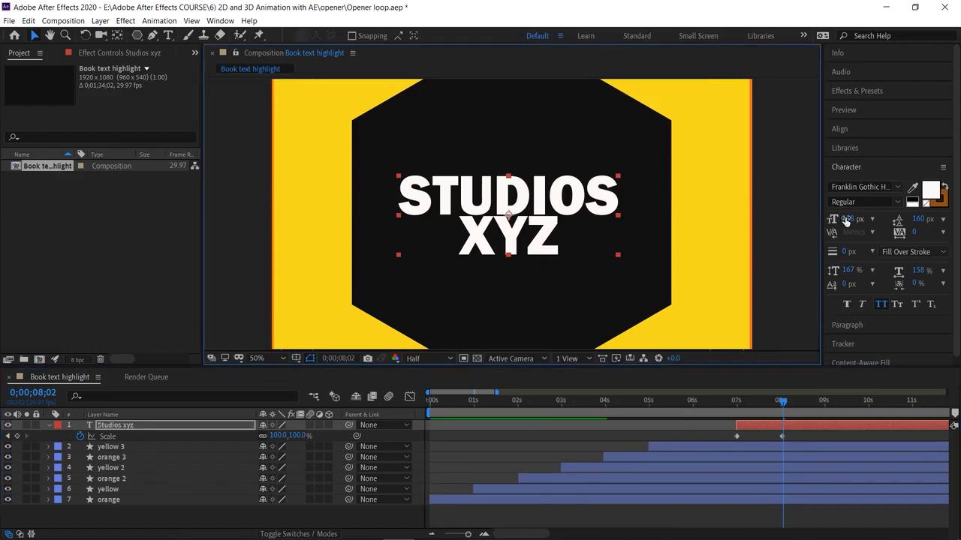
{"action": "left_click_drag", "start_coordinate": [849, 223], "coordinate": [955, 219]}
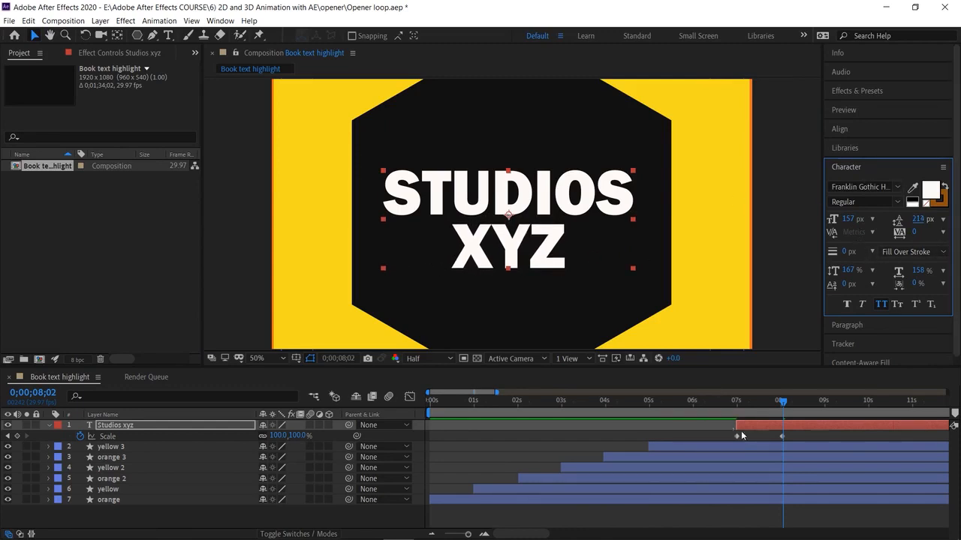
Fade out the Studios xyz text with opacity keyframes of 100% at 0;00;09;02 and 0% at 0;00;09;18.
{"action": "left_click_drag", "start_coordinate": [782, 403], "coordinate": [827, 421]}
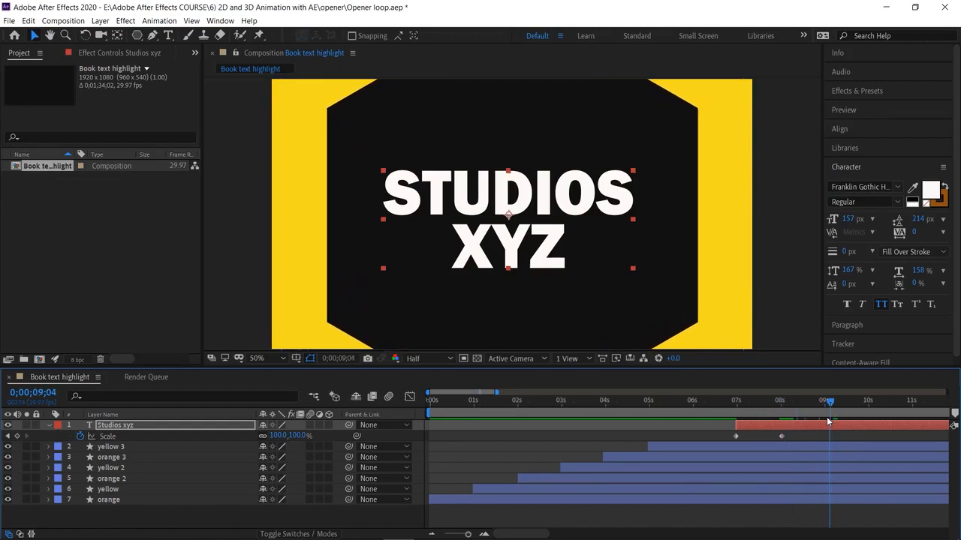
{"action": "left_click", "coordinate": [810, 425]}
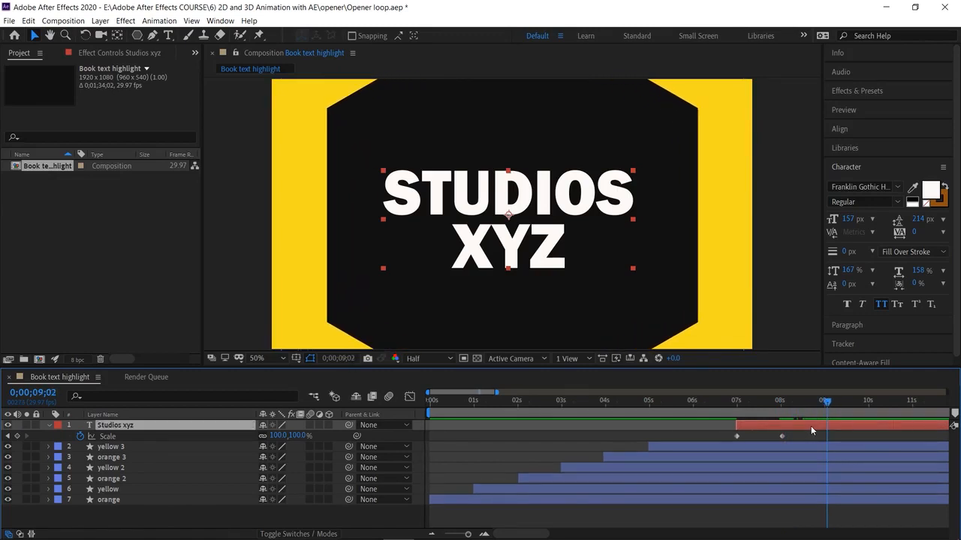
{"action": "key", "text": "t"}
{"action": "left_click", "coordinate": [80, 436]}
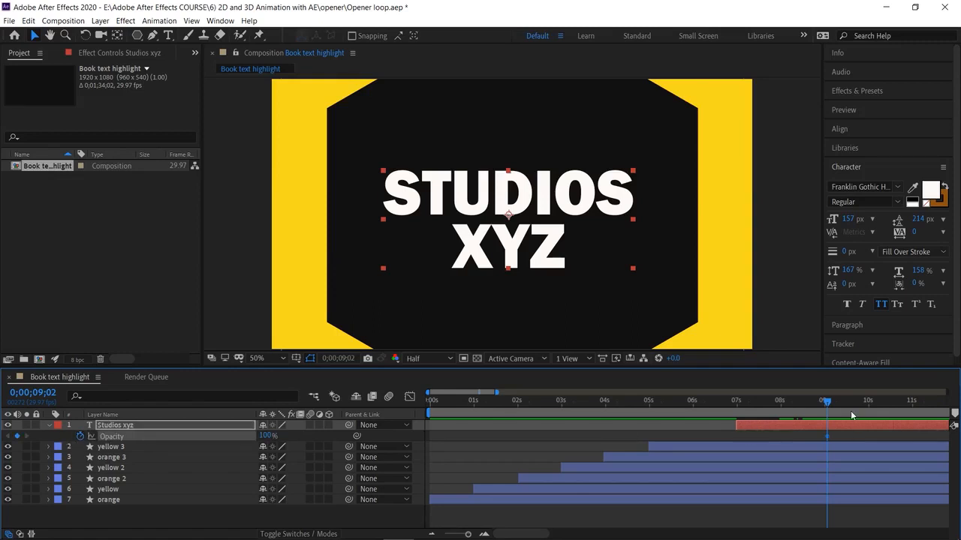
{"action": "left_click_drag", "start_coordinate": [835, 405], "coordinate": [851, 413]}
{"action": "left_click", "coordinate": [268, 436]}
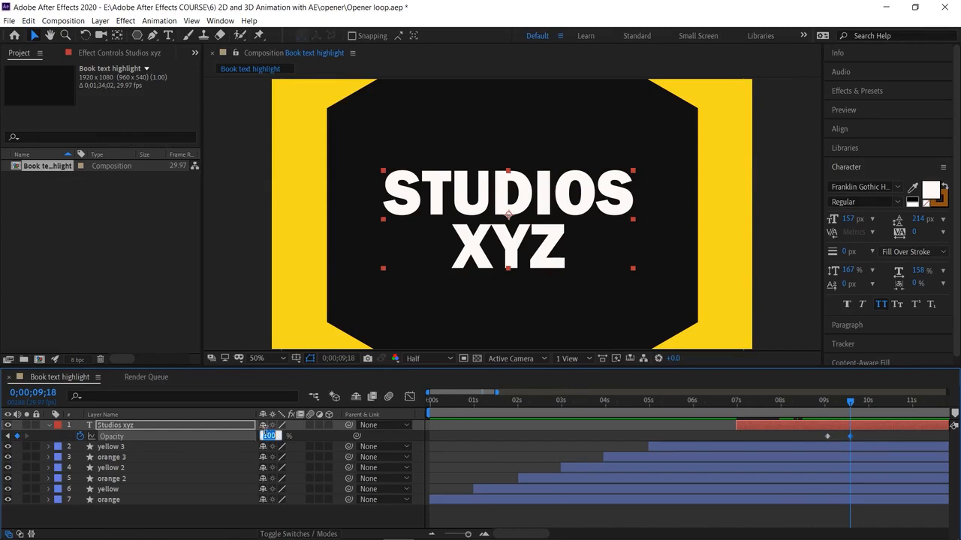
{"action": "type", "text": "0"}
{"action": "key", "text": "Return"}
Copy the text's two opacity keyframes and paste them onto each of the six hexagon layers at 0;00;08;00.
{"action": "left_click_drag", "start_coordinate": [854, 445], "coordinate": [824, 431]}
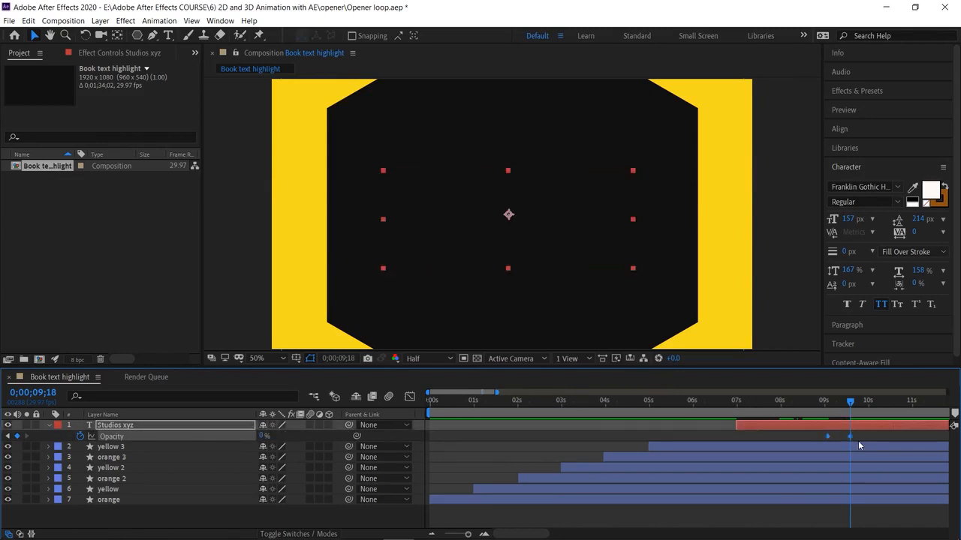
{"action": "left_click_drag", "start_coordinate": [848, 403], "coordinate": [776, 427]}
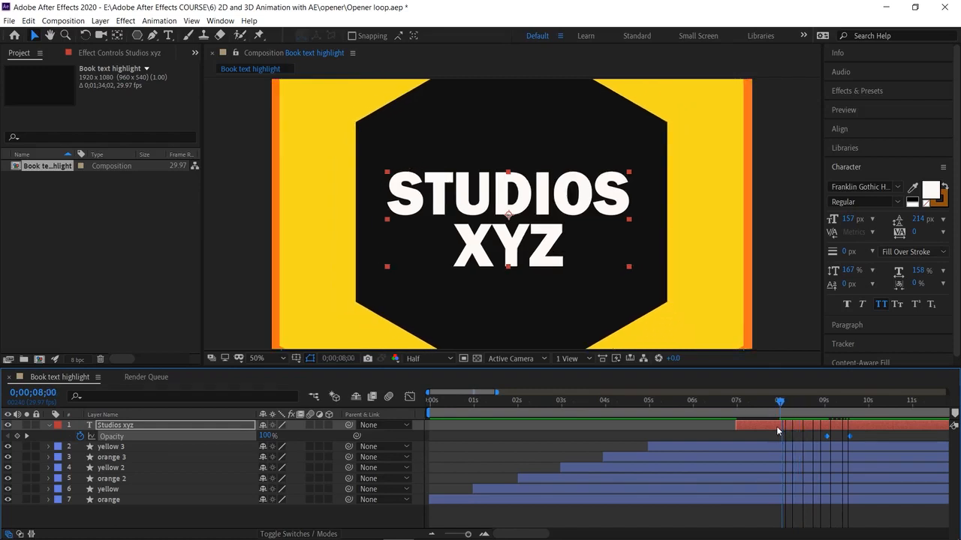
{"action": "left_click", "coordinate": [788, 448]}
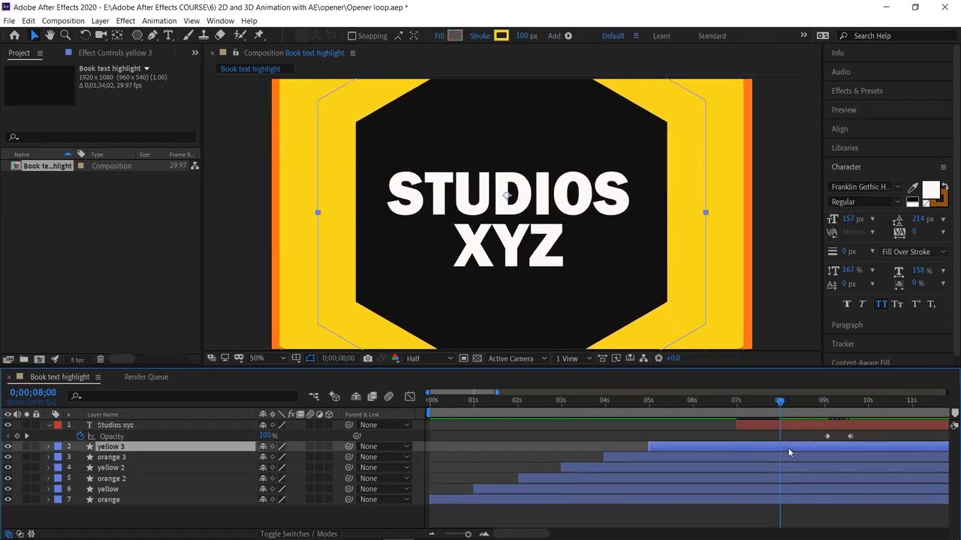
{"action": "left_click", "coordinate": [791, 457]}
{"action": "left_click", "coordinate": [789, 467]}
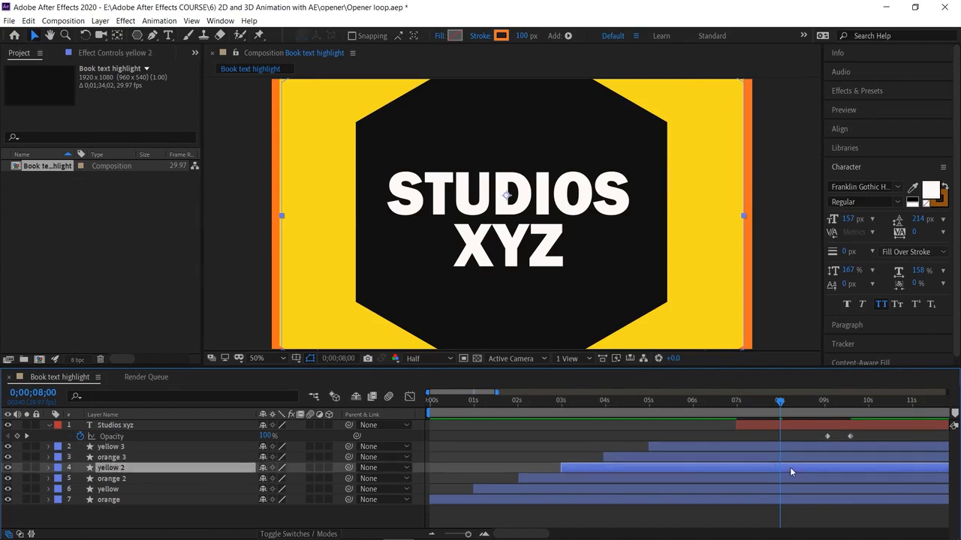
{"action": "left_click", "coordinate": [791, 478]}
{"action": "left_click", "coordinate": [792, 489]}
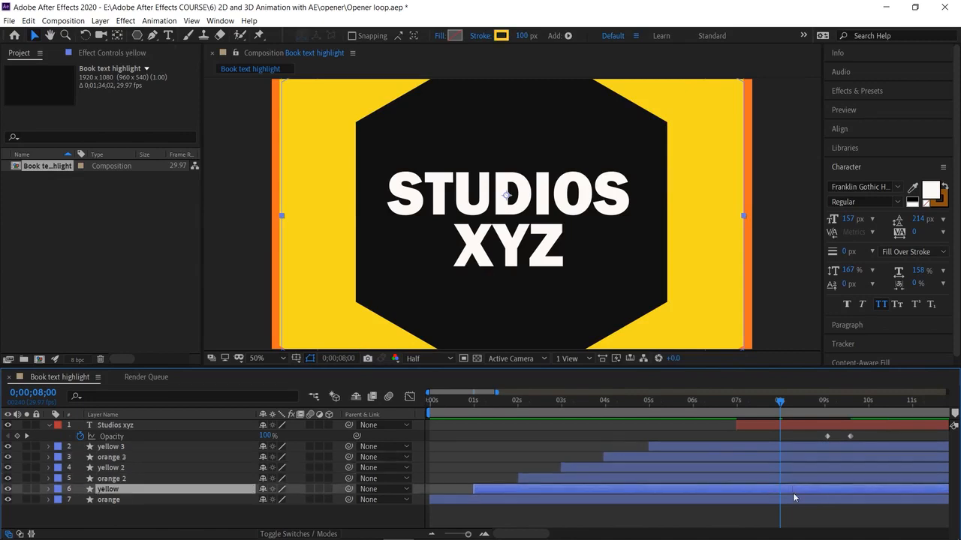
{"action": "left_click", "coordinate": [792, 498]}
Play back and scrub through the opener from the start to check the hexagon and text fade-outs.
{"action": "left_click_drag", "start_coordinate": [780, 402], "coordinate": [362, 468]}
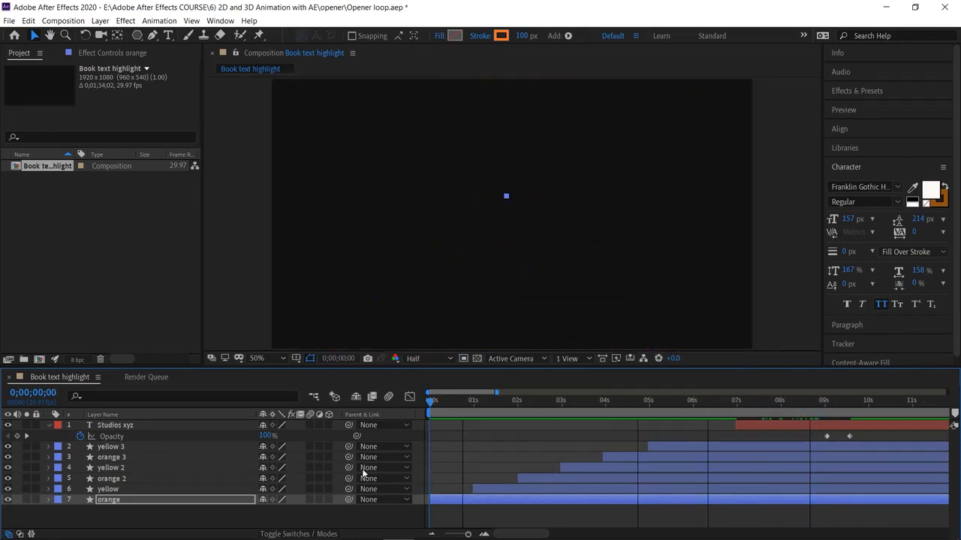
{"action": "key", "text": "space"}
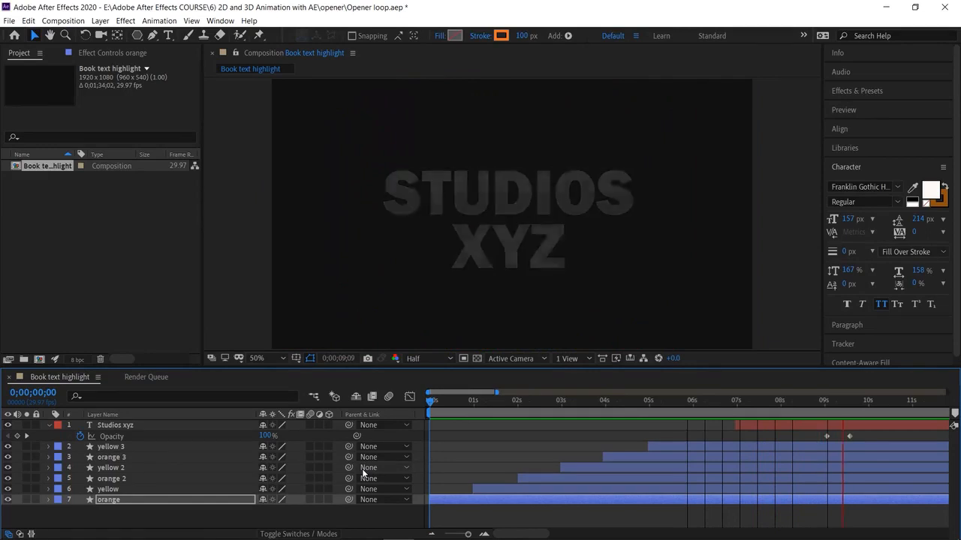
{"action": "key", "text": "space"}
{"action": "left_click_drag", "start_coordinate": [890, 404], "coordinate": [696, 430]}
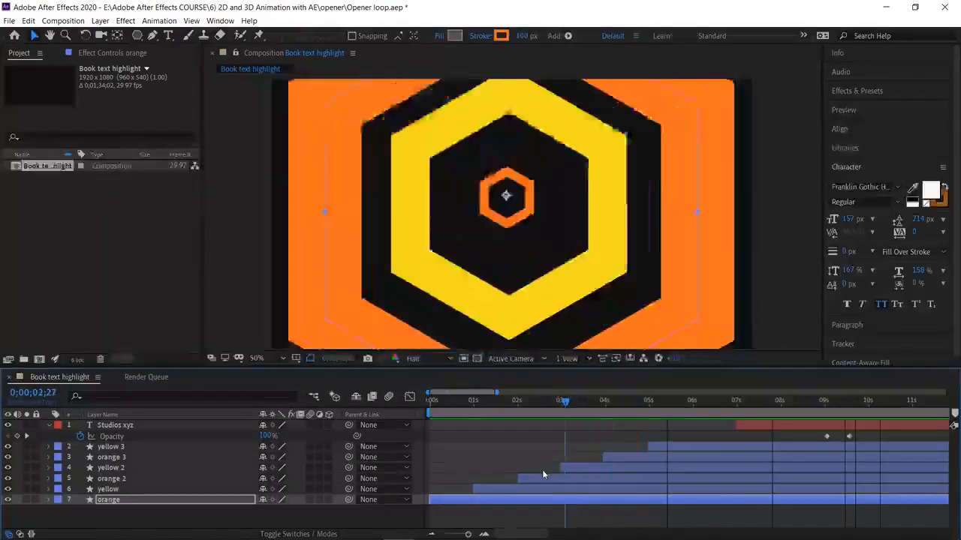
{"action": "key", "text": "space"}
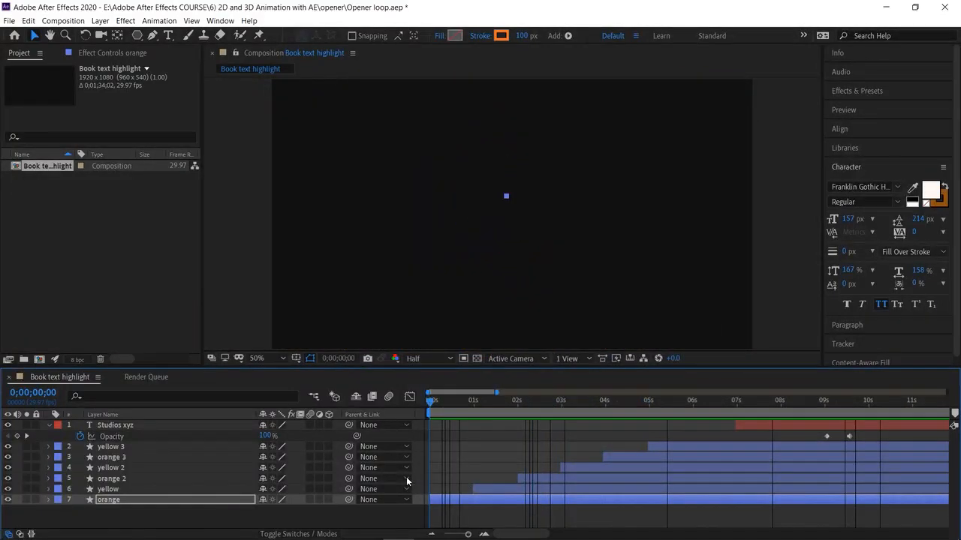
Tighten the stagger by starting the yellow layer at 0;00;00;15 and moving the later hexagons and text correspondingly earlier, and preview the timing.
{"action": "left_click_drag", "start_coordinate": [434, 408], "coordinate": [453, 409]}
{"action": "left_click_drag", "start_coordinate": [491, 486], "coordinate": [472, 487]}
{"action": "left_click_drag", "start_coordinate": [531, 478], "coordinate": [489, 478]}
{"action": "left_click_drag", "start_coordinate": [577, 467], "coordinate": [520, 465]}
{"action": "left_click_drag", "start_coordinate": [608, 456], "coordinate": [536, 460]}
{"action": "left_click_drag", "start_coordinate": [655, 446], "coordinate": [553, 446]}
{"action": "left_click_drag", "start_coordinate": [756, 425], "coordinate": [589, 433]}
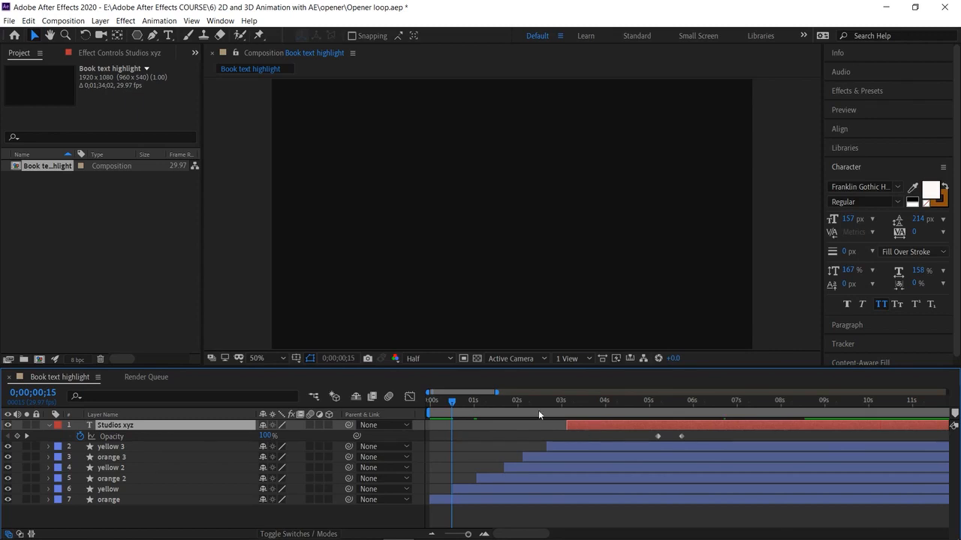
{"action": "key", "text": "space"}
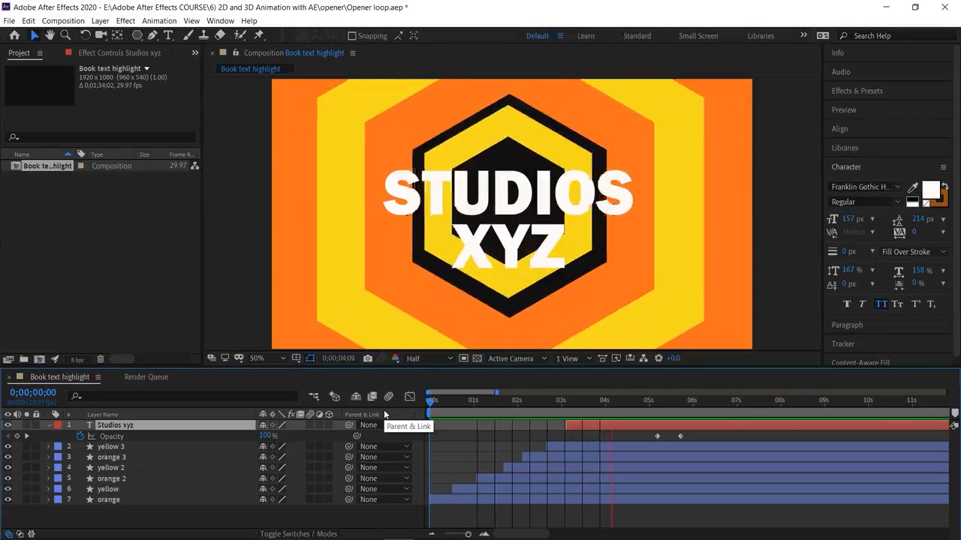
Delay the Studios xyz text layer to start at about 4 seconds and play back the opener through its ending.
{"action": "left_click_drag", "start_coordinate": [653, 398], "coordinate": [660, 427]}
{"action": "left_click_drag", "start_coordinate": [608, 408], "coordinate": [385, 445]}
{"action": "key", "text": "space"}
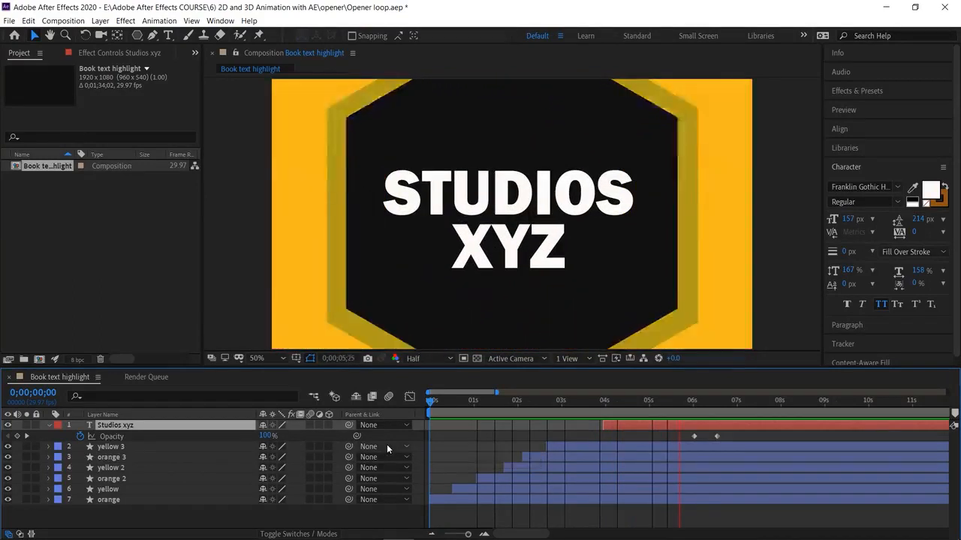
{"action": "key", "text": "space"}
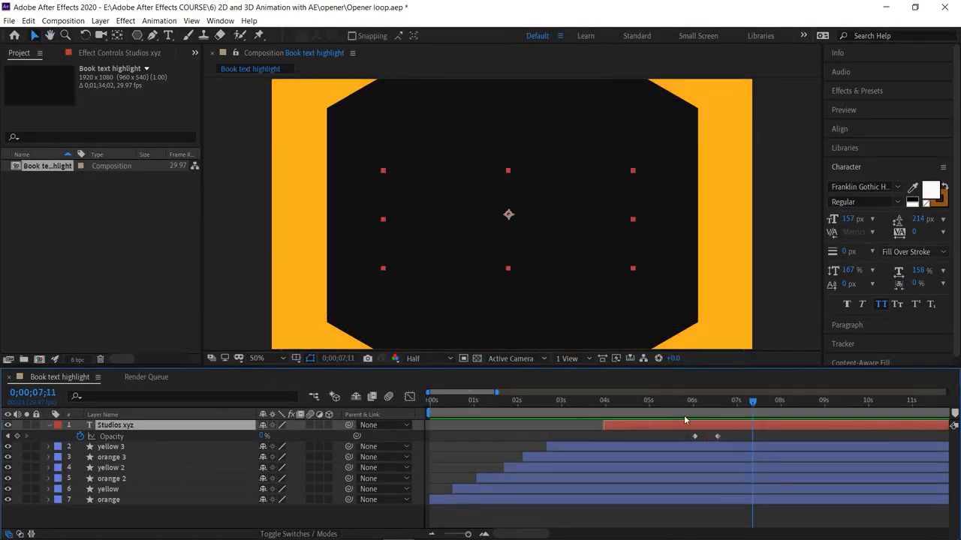
{"action": "key", "text": "space"}
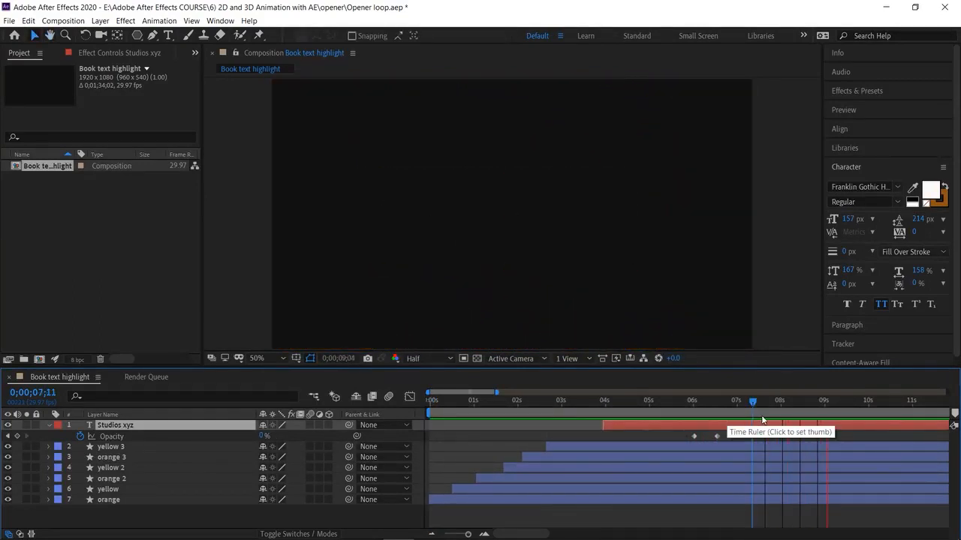
{"action": "left_click", "coordinate": [874, 412]}
{"action": "key", "text": "space"}
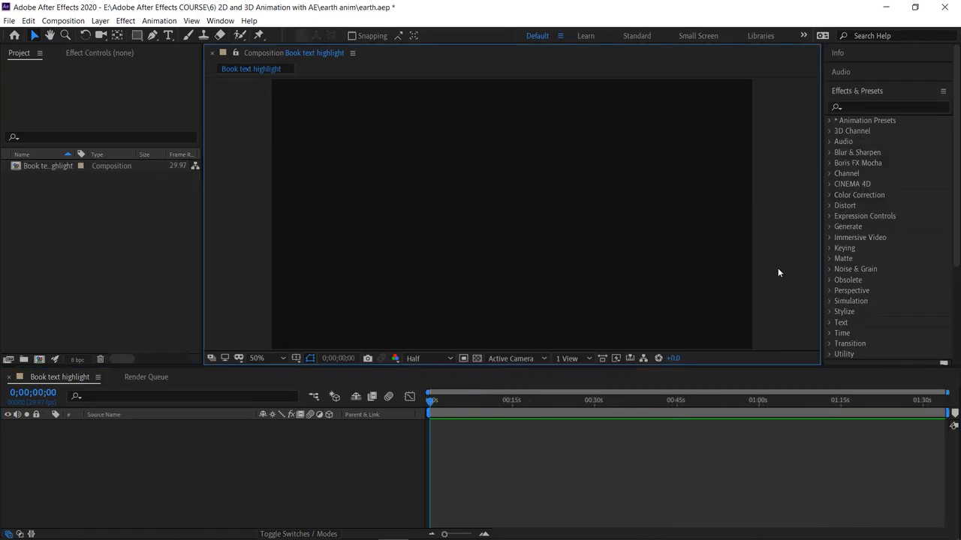
In the earth.aep project, import the earth bg Illustrator file and add it as a layer to the Book text highlight composition.
{"action": "double_click", "coordinate": [55, 230]}
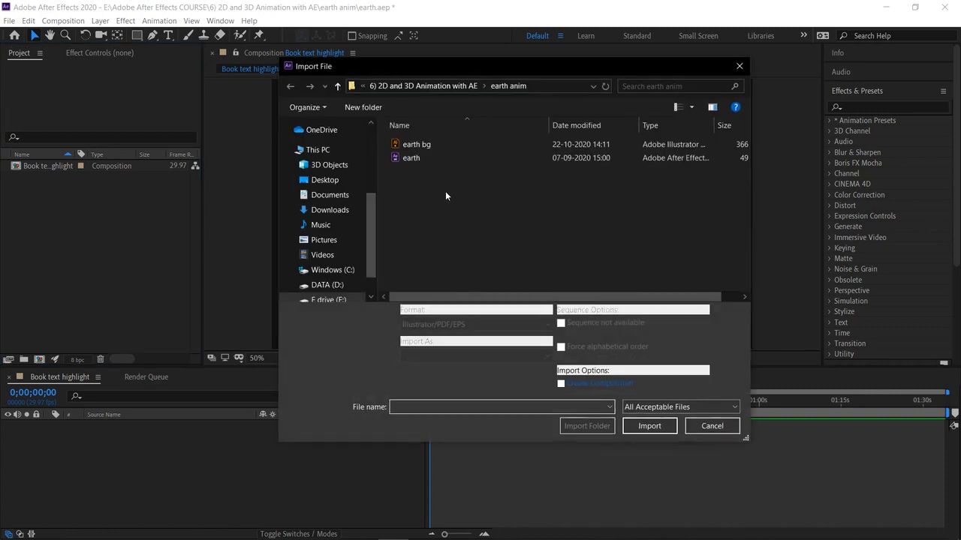
{"action": "double_click", "coordinate": [437, 145]}
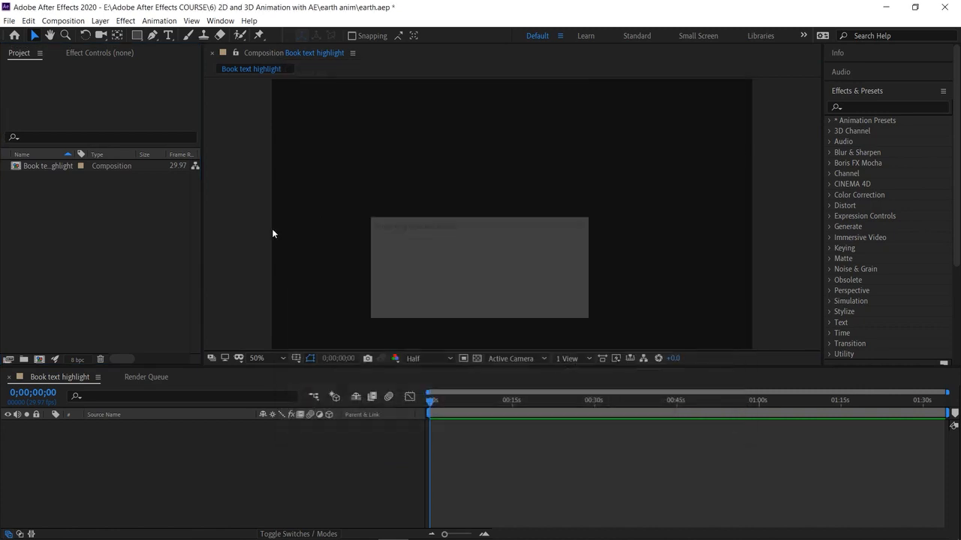
{"action": "left_click_drag", "start_coordinate": [51, 178], "coordinate": [108, 450]}
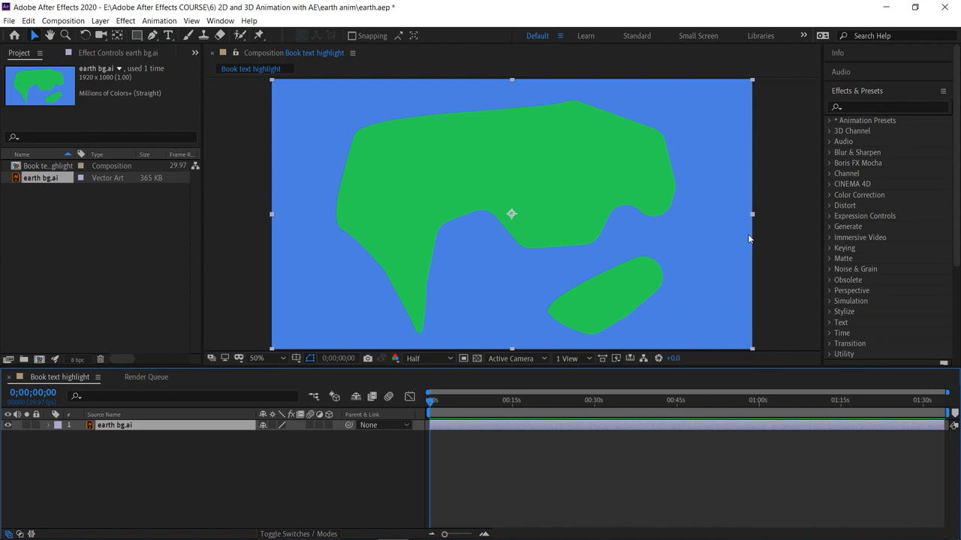
{"action": "left_click", "coordinate": [785, 208]}
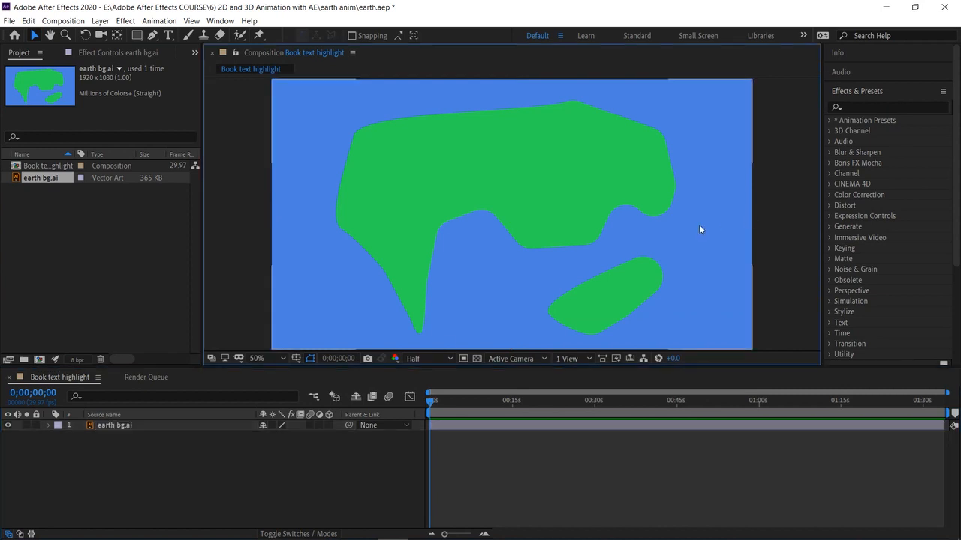
Search the effects for "cc sphe" and apply CC Sphere to the earth bg.ai layer.
{"action": "left_click", "coordinate": [210, 22]}
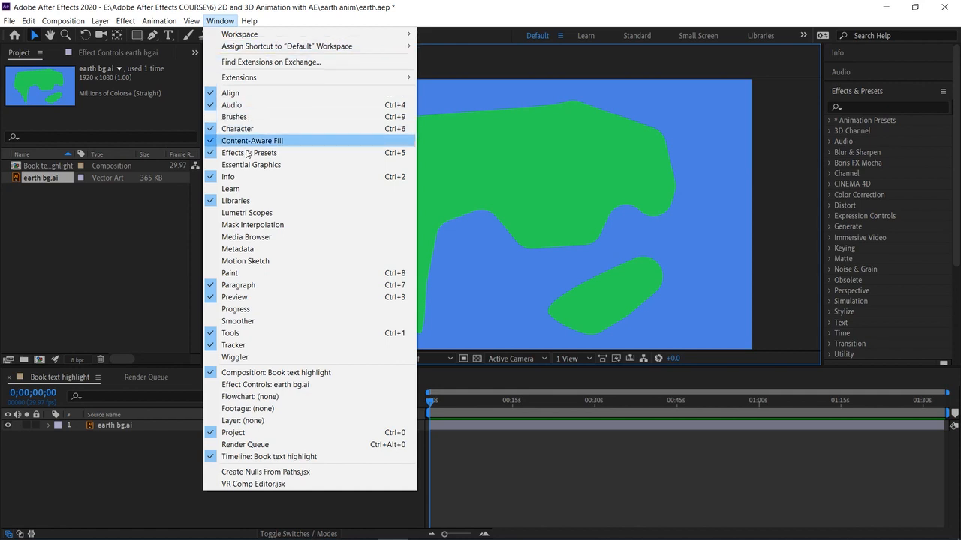
{"action": "left_click", "coordinate": [791, 188]}
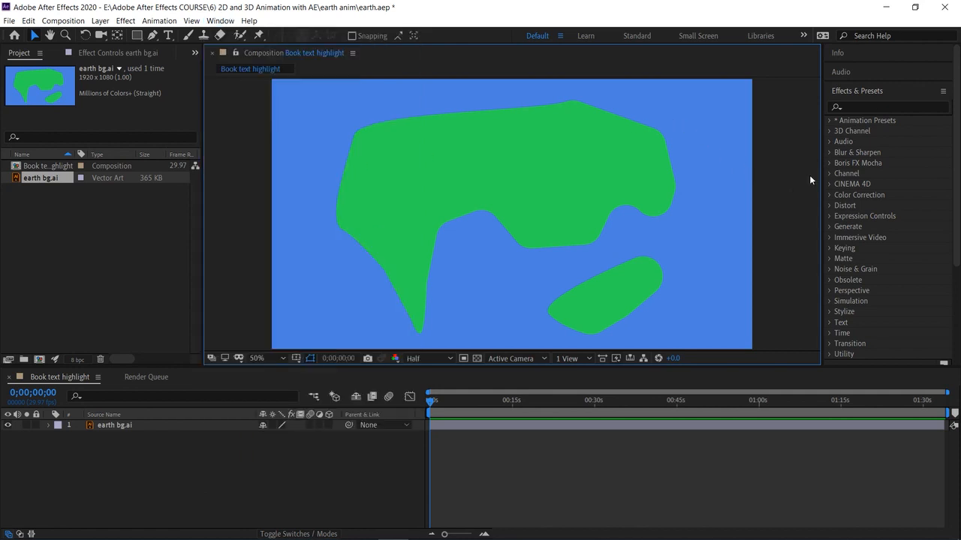
{"action": "left_click", "coordinate": [874, 105]}
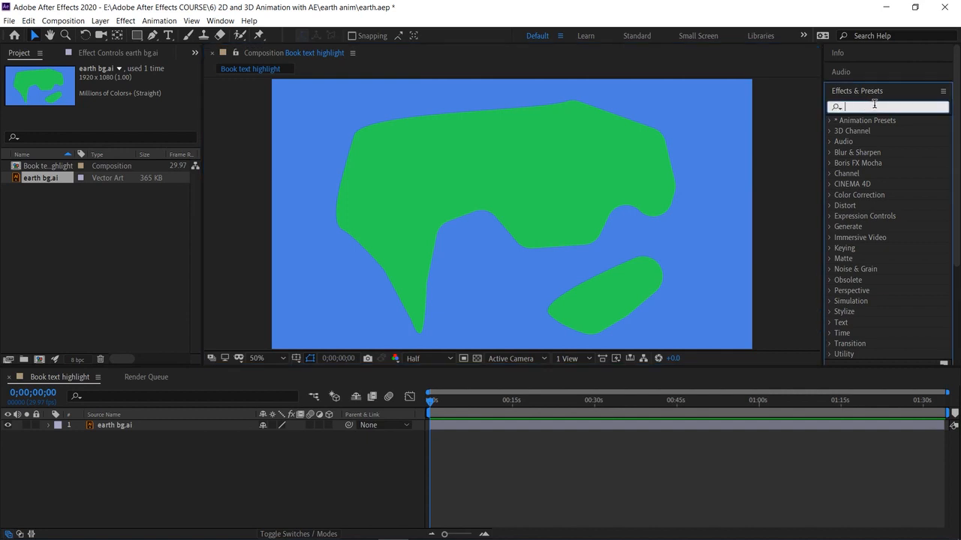
{"action": "type", "text": "cc"}
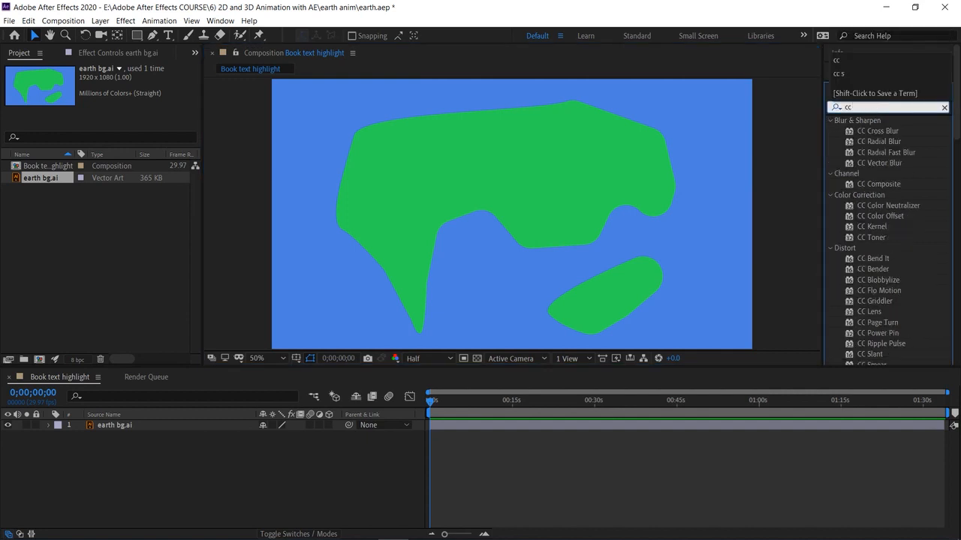
{"action": "type", "text": " sphe"}
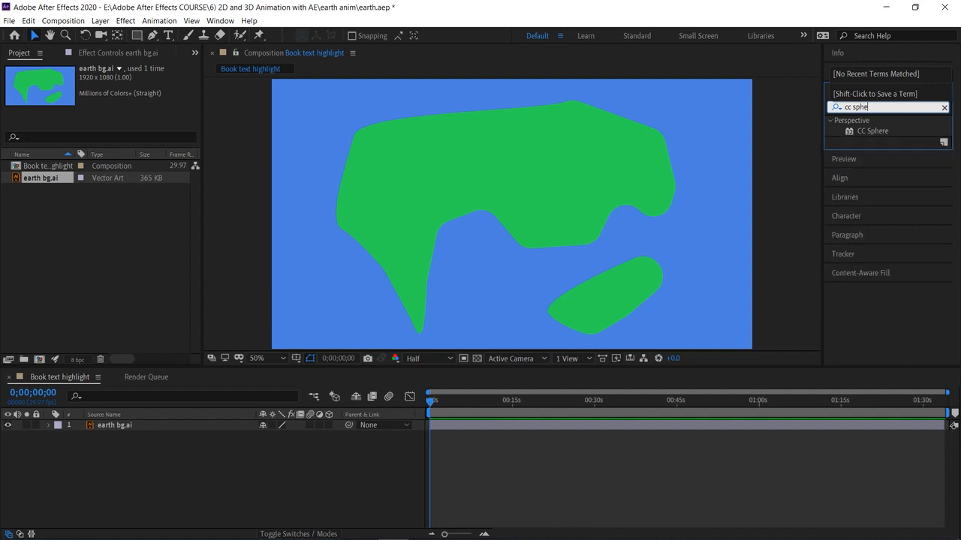
{"action": "left_click", "coordinate": [878, 130]}
{"action": "mouse_move", "coordinate": [878, 130]}
{"action": "left_mouse_down"}
{"action": "mouse_move", "coordinate": [729, 168]}
{"action": "mouse_move", "coordinate": [668, 425]}
{"action": "mouse_move", "coordinate": [667, 393]}
{"action": "mouse_move", "coordinate": [710, 257]}
{"action": "left_mouse_up"}
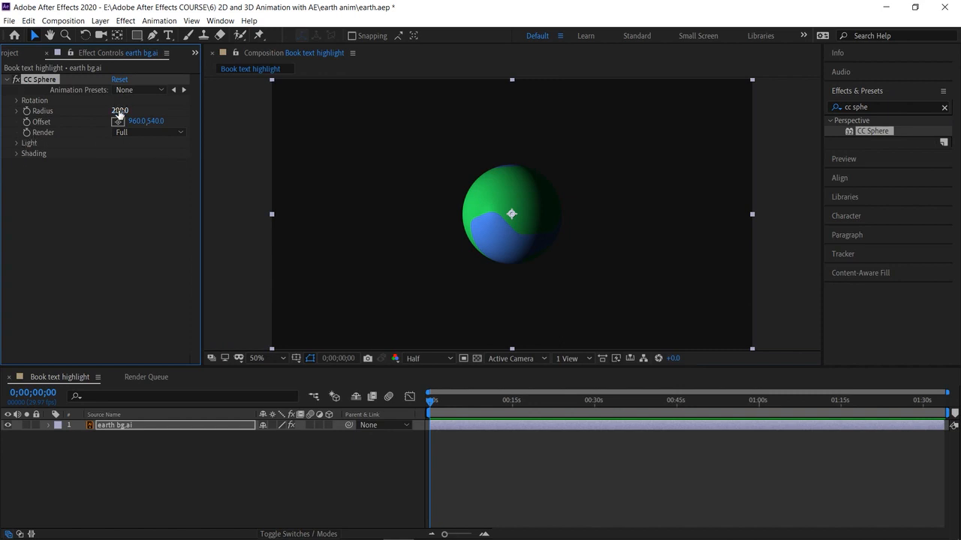
Set the CC Sphere radius to 406 and expand its Shading, Light and Rotation settings.
{"action": "left_click_drag", "start_coordinate": [139, 118], "coordinate": [275, 136]}
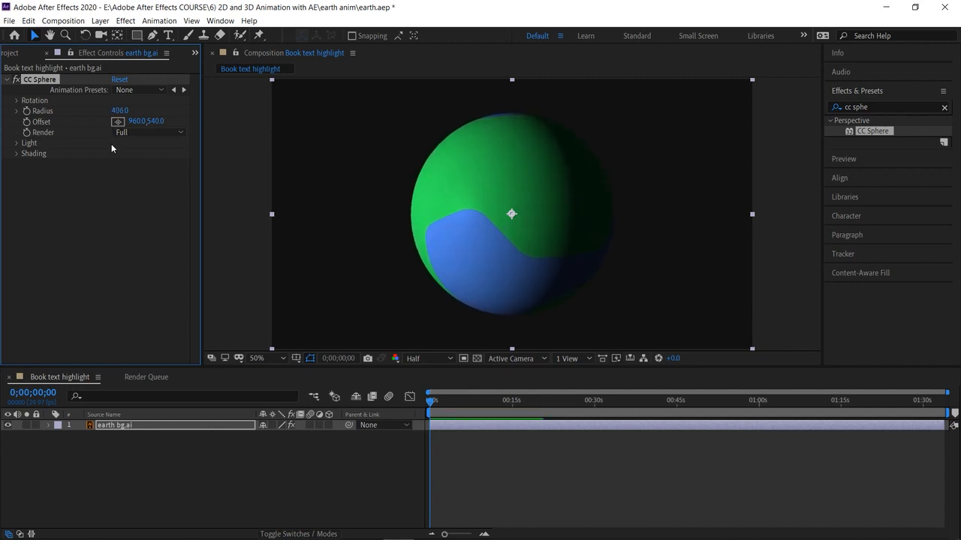
{"action": "left_click", "coordinate": [18, 154]}
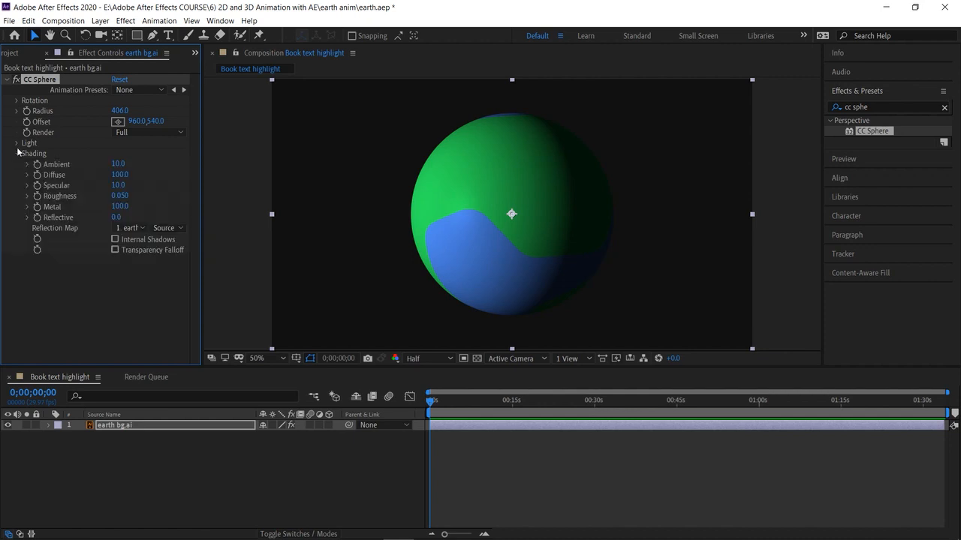
{"action": "left_click", "coordinate": [18, 143]}
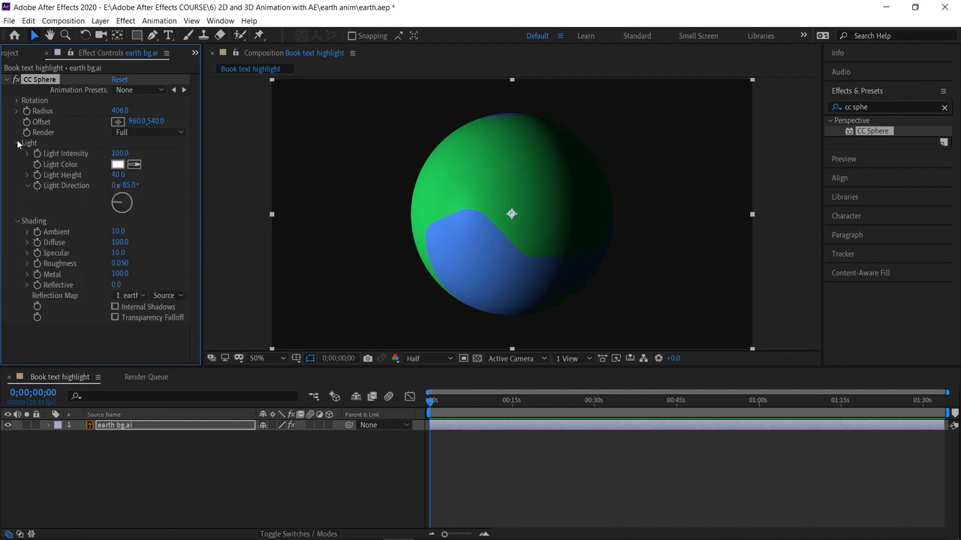
{"action": "left_click", "coordinate": [17, 100]}
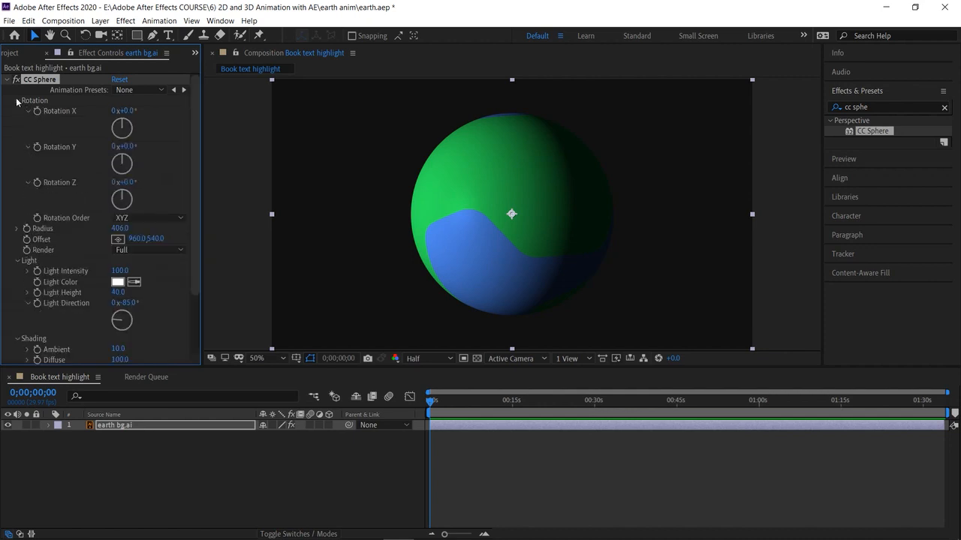
Try rotating the sphere about its Y axis, undo that rotation, and try the X axis.
{"action": "mouse_move", "coordinate": [123, 162]}
{"action": "left_mouse_down"}
{"action": "mouse_move", "coordinate": [126, 173]}
{"action": "mouse_move", "coordinate": [118, 162]}
{"action": "mouse_move", "coordinate": [134, 165]}
{"action": "left_mouse_up"}
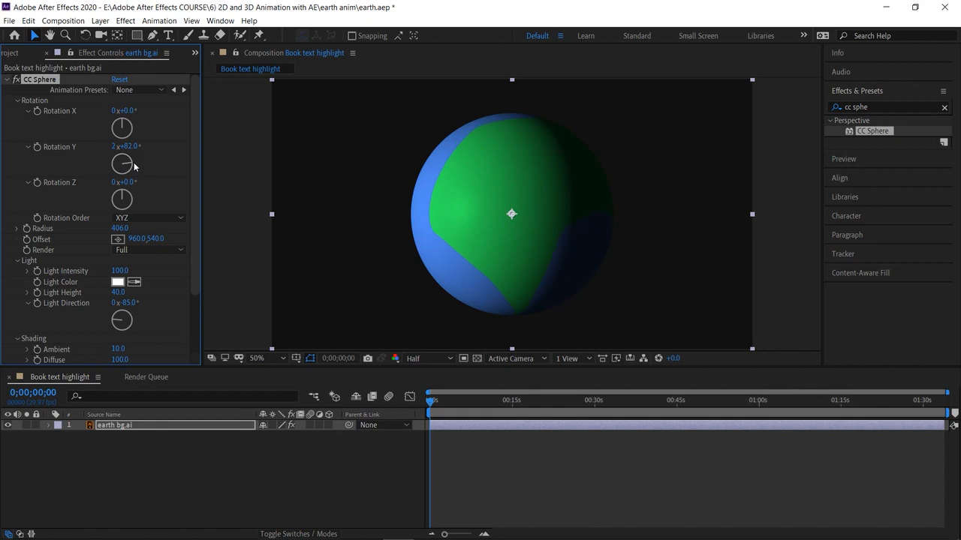
{"action": "key", "text": "ctrl+z"}
{"action": "mouse_move", "coordinate": [128, 129]}
{"action": "left_mouse_down"}
{"action": "mouse_move", "coordinate": [133, 122]}
{"action": "mouse_move", "coordinate": [139, 131]}
{"action": "mouse_move", "coordinate": [153, 173]}
{"action": "mouse_move", "coordinate": [136, 134]}
{"action": "left_mouse_up"}
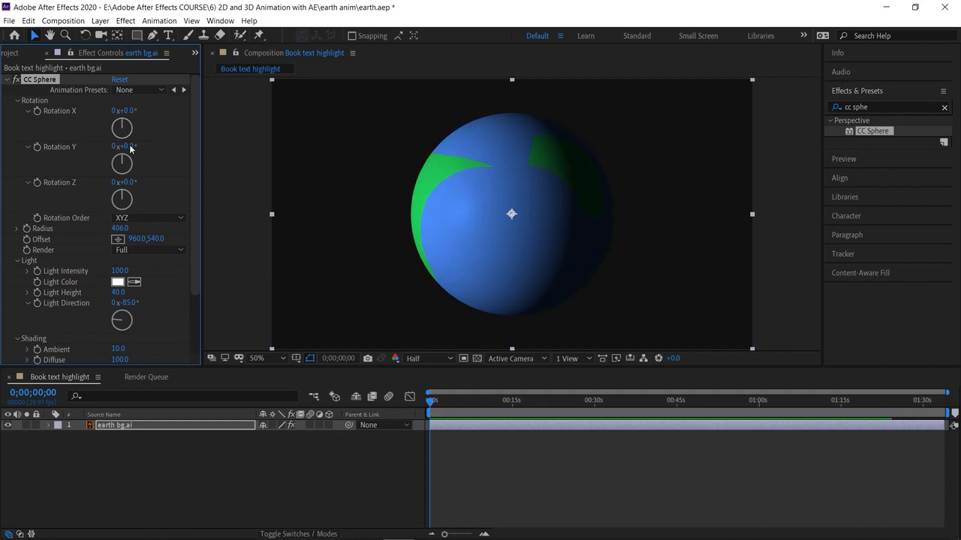
Try rotating the sphere about its Y and Z axes and shifting its offset to about 466, 520, and undo those changes.
{"action": "left_click_drag", "start_coordinate": [128, 197], "coordinate": [178, 282]}
{"action": "key", "text": "ctrl+z"}
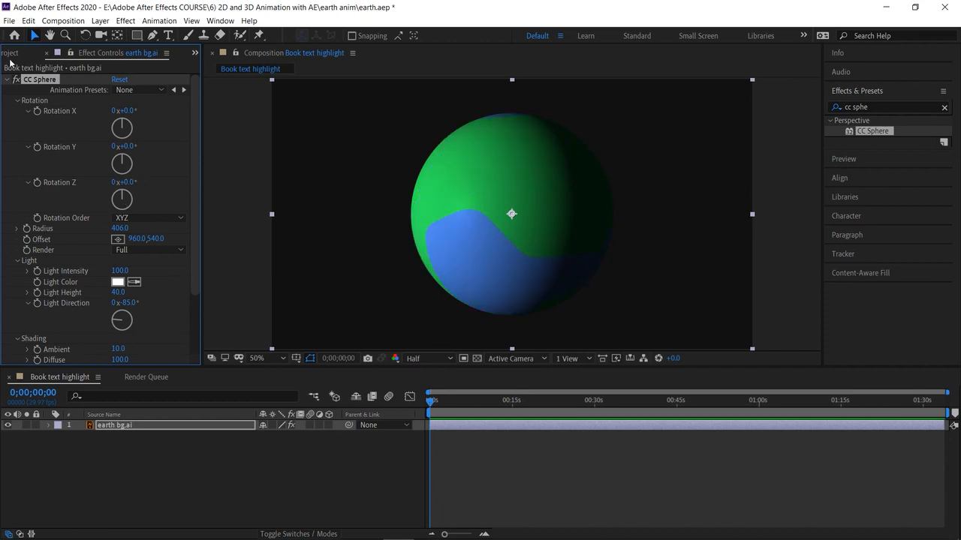
{"action": "left_click", "coordinate": [117, 36]}
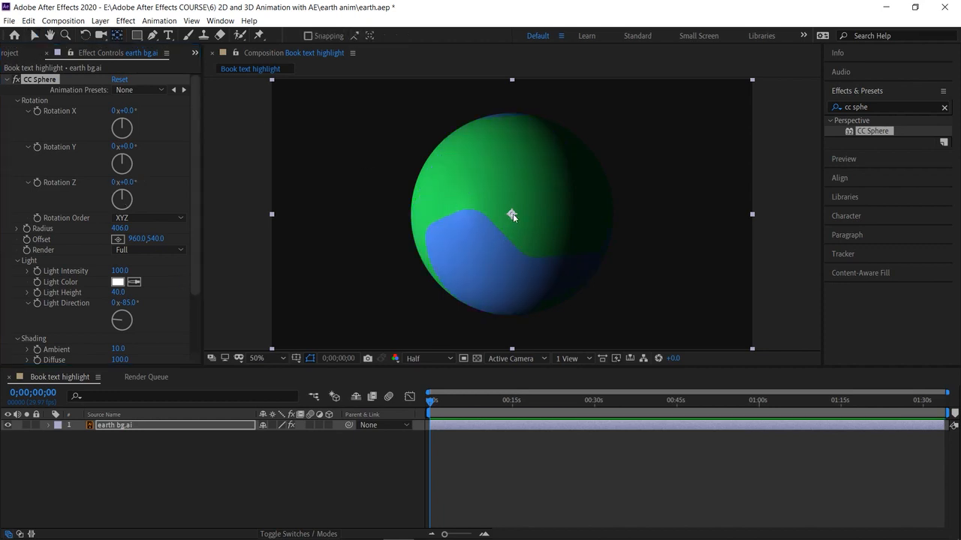
{"action": "left_click_drag", "start_coordinate": [513, 214], "coordinate": [389, 214]}
{"action": "left_click_drag", "start_coordinate": [121, 162], "coordinate": [108, 224]}
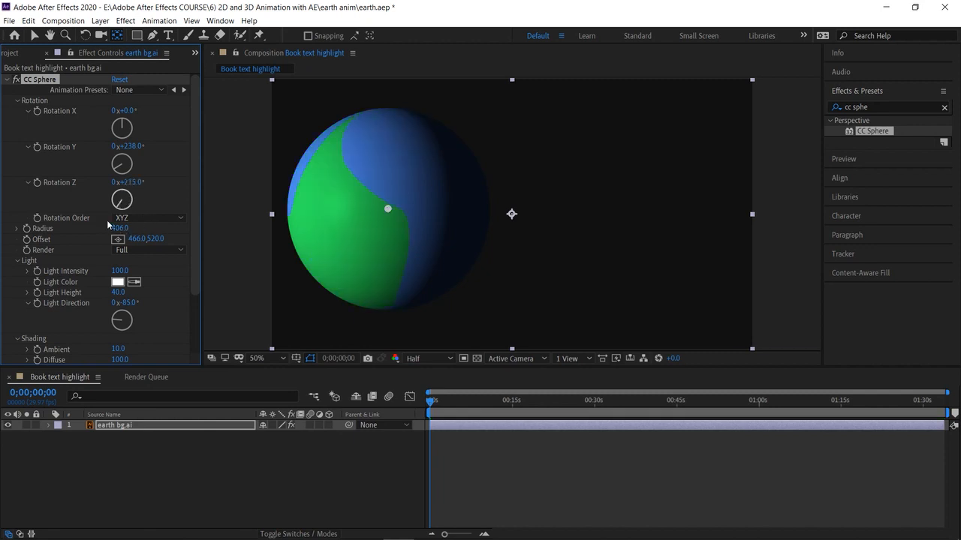
{"action": "key", "text": "ctrl+z"}
{"action": "key", "text": "ctrl+z"}
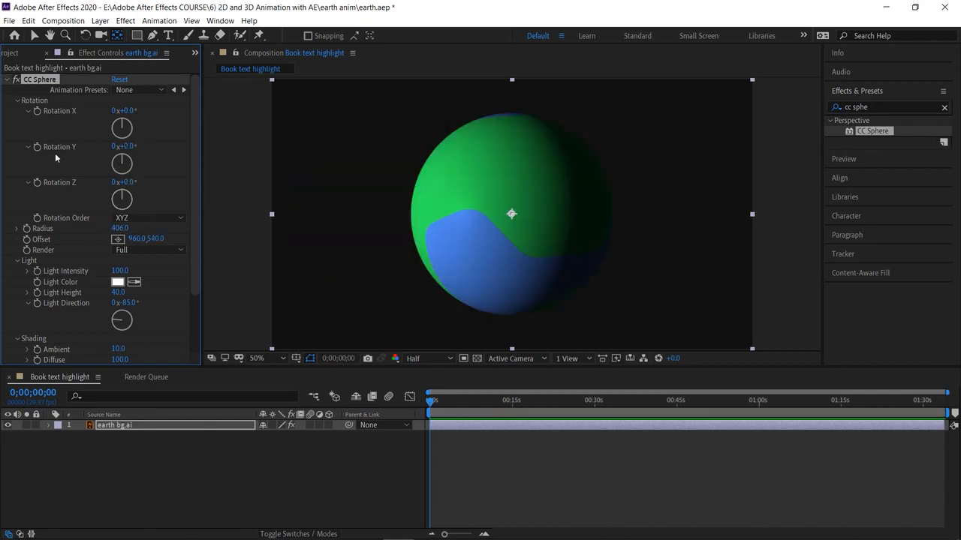
Try red, teal, pink and yellow-green light colors on the sphere, and settle on a near-white Light Color of RGB 246, 246, 245.
{"action": "left_click", "coordinate": [16, 101]}
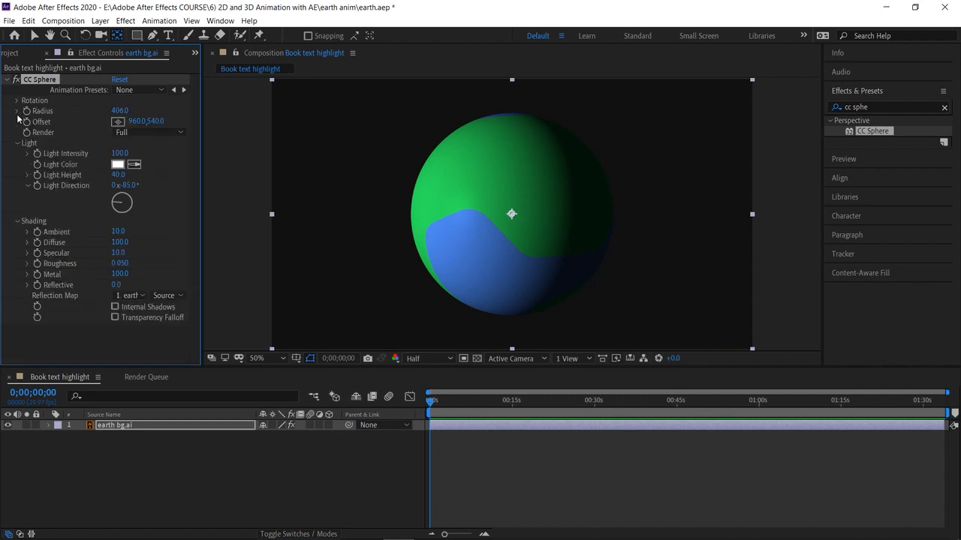
{"action": "left_click", "coordinate": [118, 164]}
{"action": "left_click", "coordinate": [704, 446]}
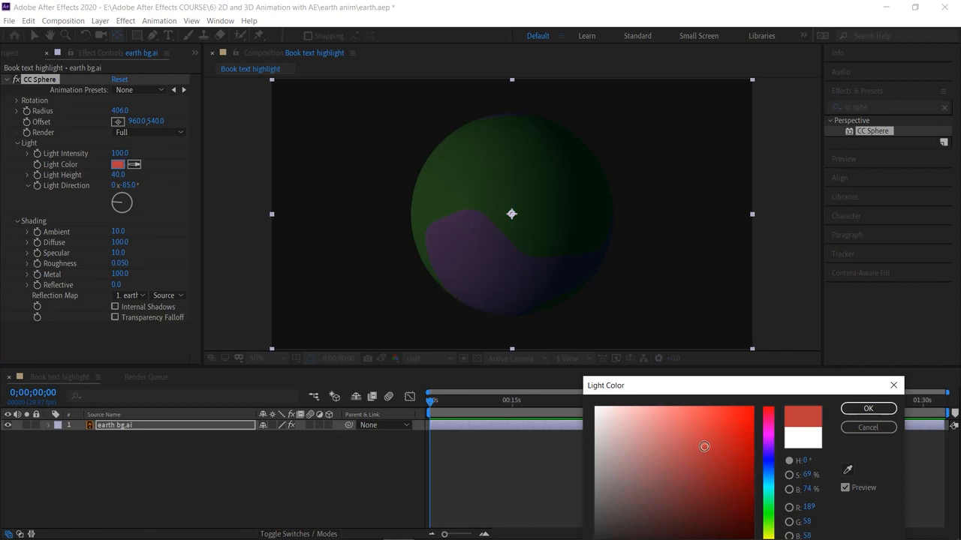
{"action": "left_click", "coordinate": [768, 494]}
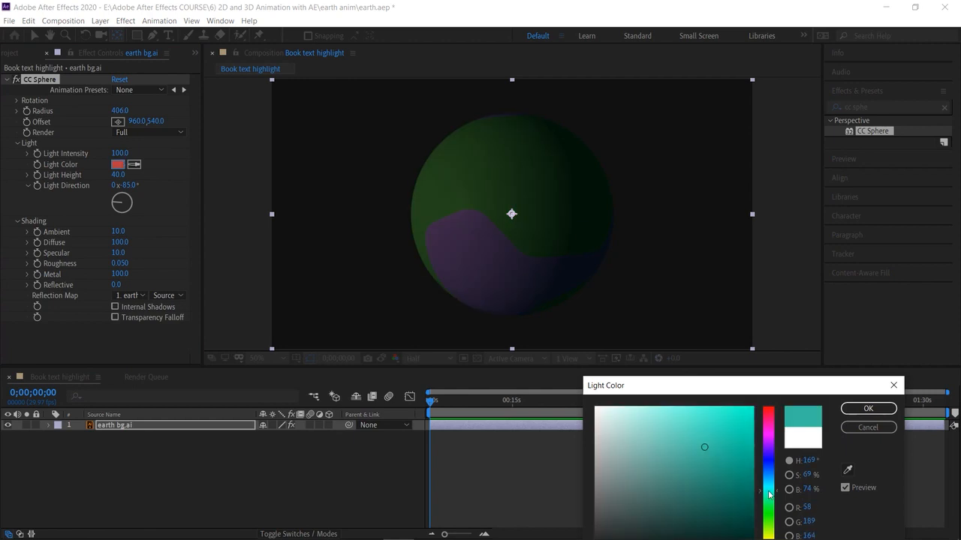
{"action": "left_click", "coordinate": [768, 428]}
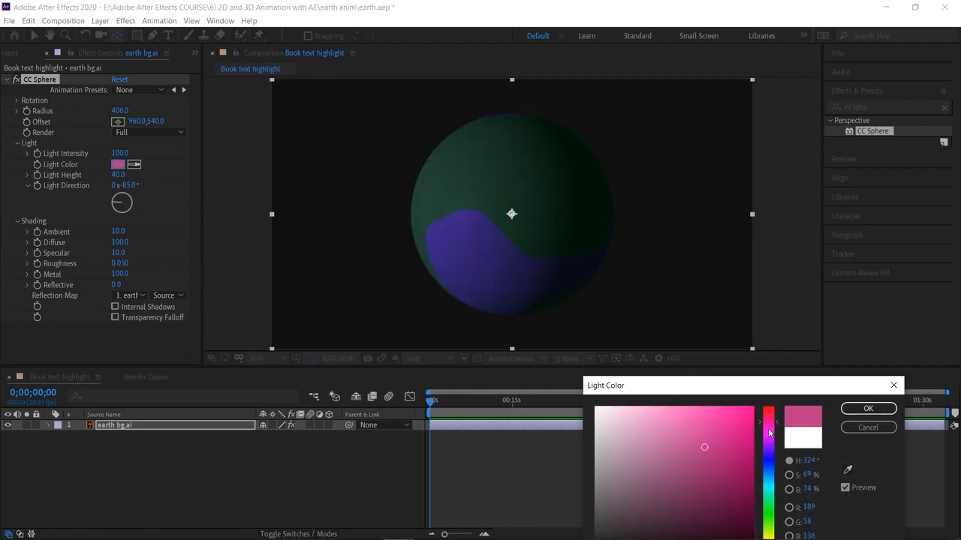
{"action": "left_click_drag", "start_coordinate": [776, 454], "coordinate": [776, 493]}
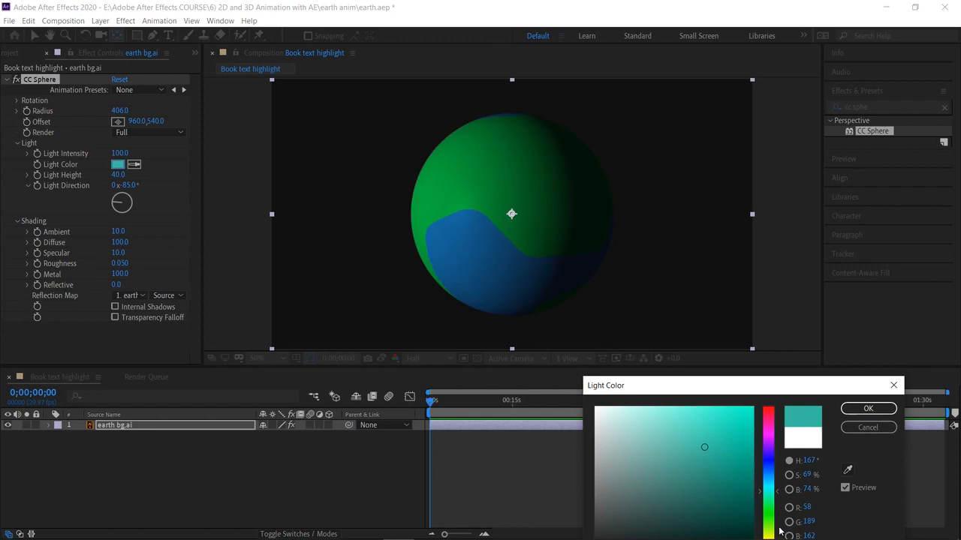
{"action": "left_click", "coordinate": [767, 534]}
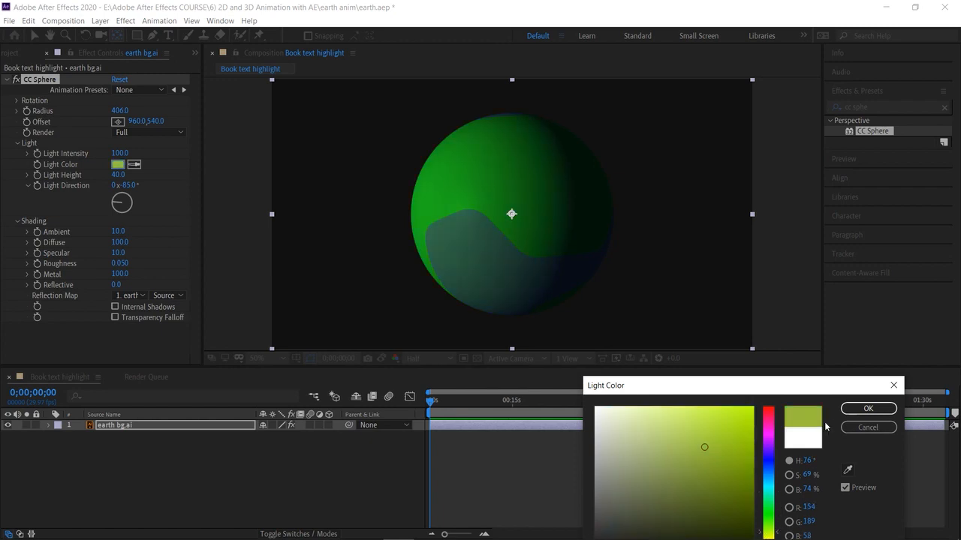
{"action": "left_click", "coordinate": [593, 411]}
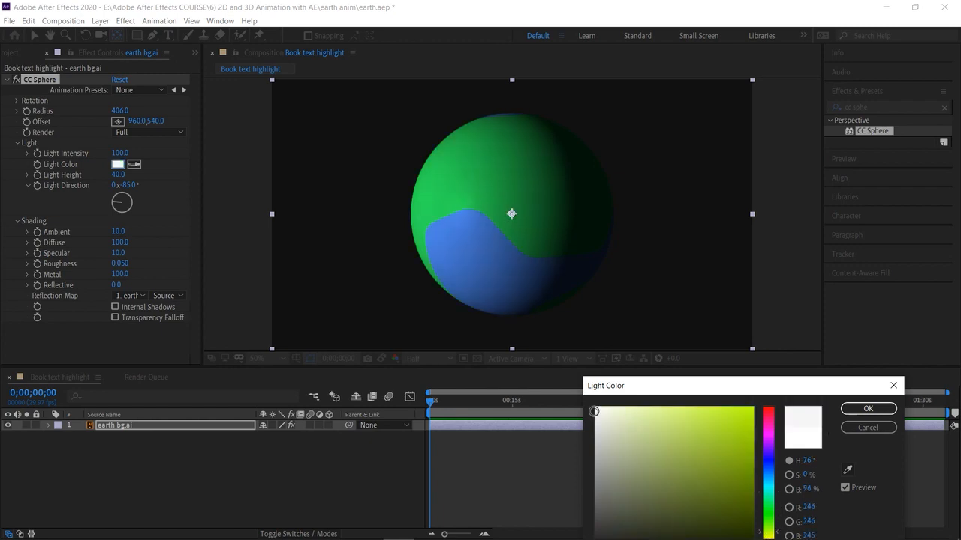
{"action": "left_click", "coordinate": [867, 408]}
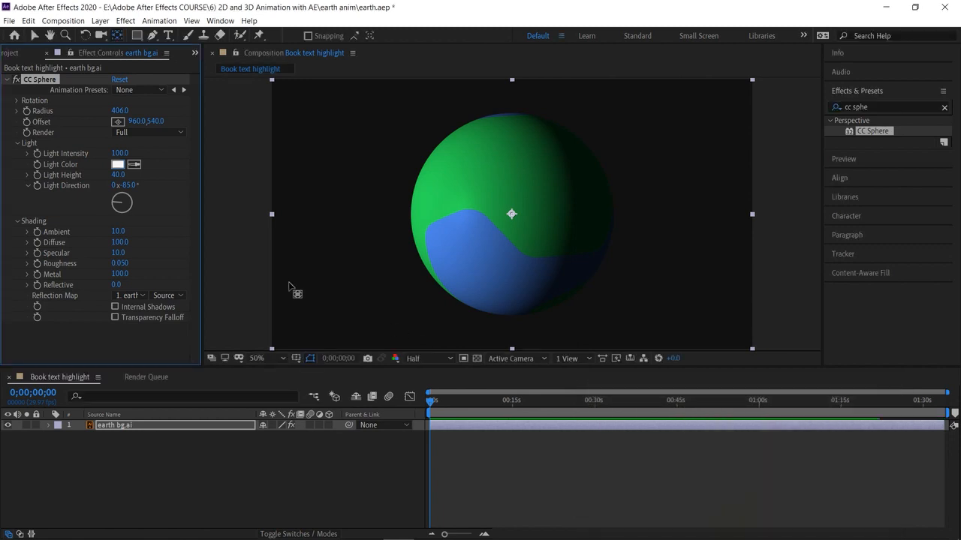
Try a Light Height of 100 with a different Light Direction, and undo the direction change.
{"action": "left_click_drag", "start_coordinate": [139, 178], "coordinate": [260, 235]}
{"action": "left_click", "coordinate": [118, 174]}
{"action": "key", "text": "Return"}
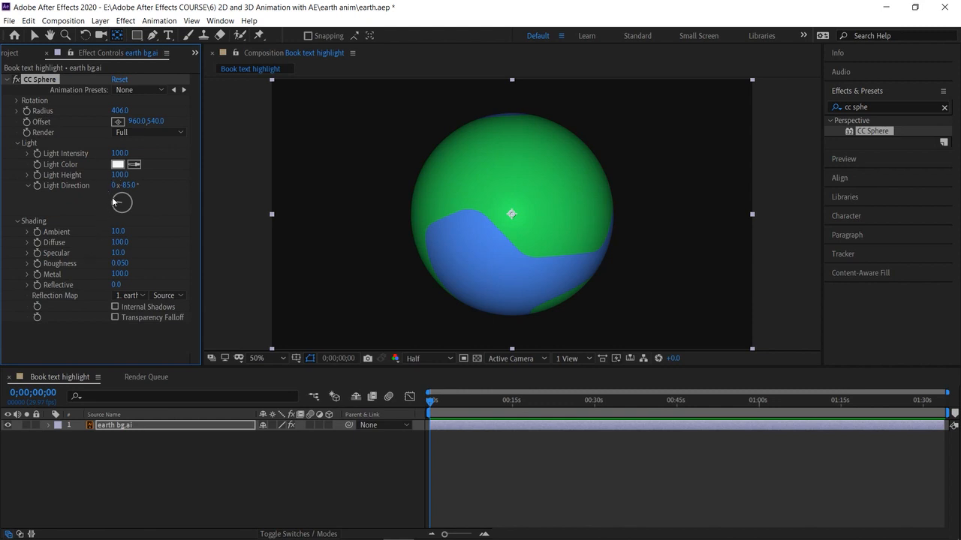
{"action": "left_click_drag", "start_coordinate": [114, 201], "coordinate": [123, 216]}
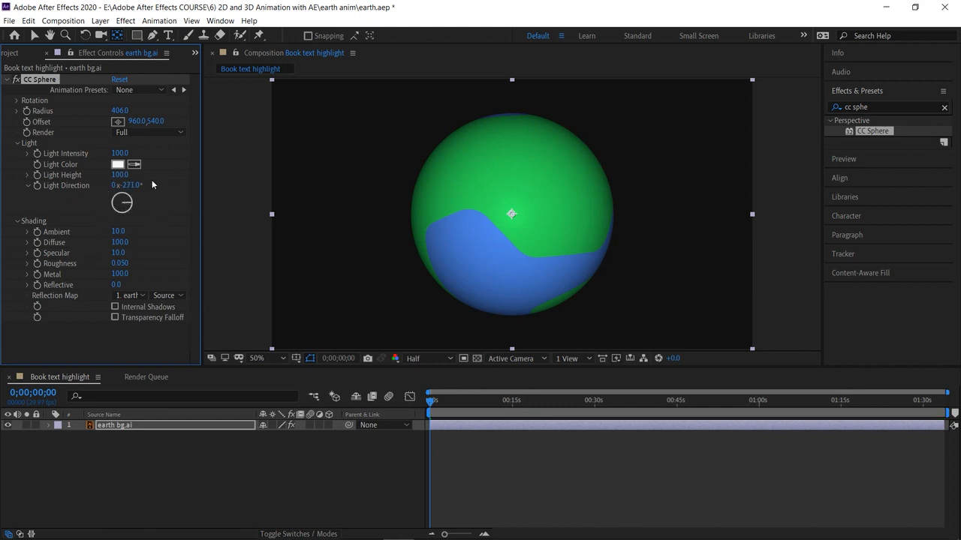
{"action": "key", "text": "ctrl+z"}
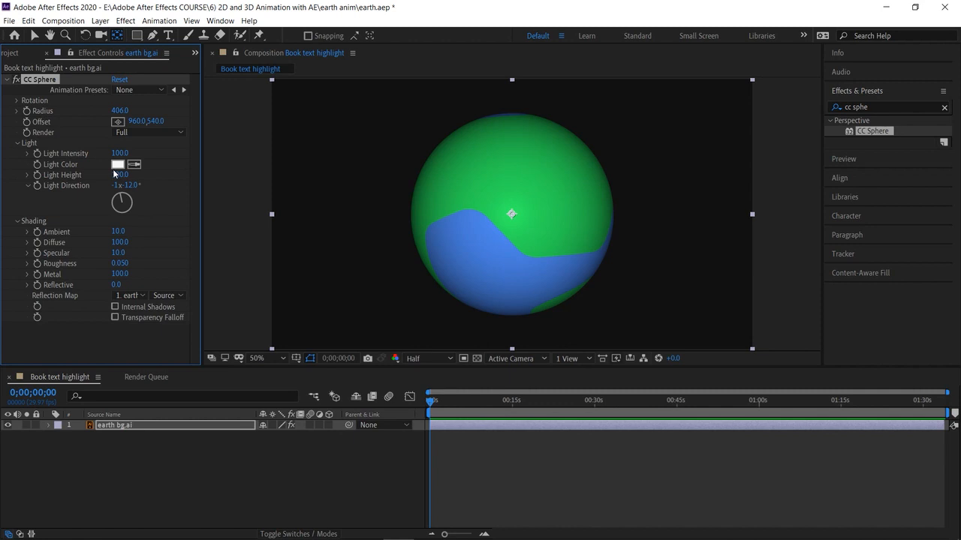
Set the sphere's Light Height to 4 and its Ambient shading to 12, and collapse the Shading settings.
{"action": "left_click_drag", "start_coordinate": [123, 176], "coordinate": [171, 206]}
{"action": "key", "text": "ctrl+z"}
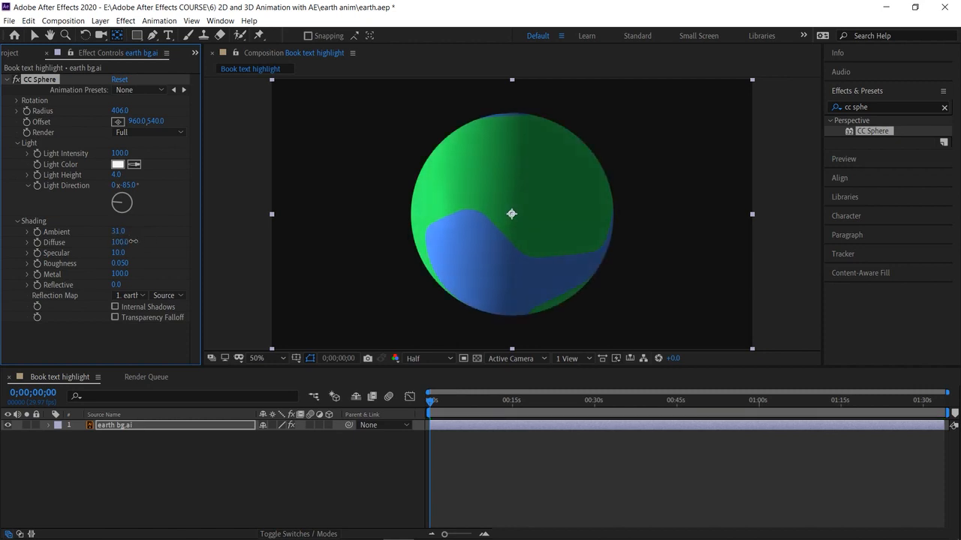
{"action": "left_click_drag", "start_coordinate": [134, 242], "coordinate": [129, 242]}
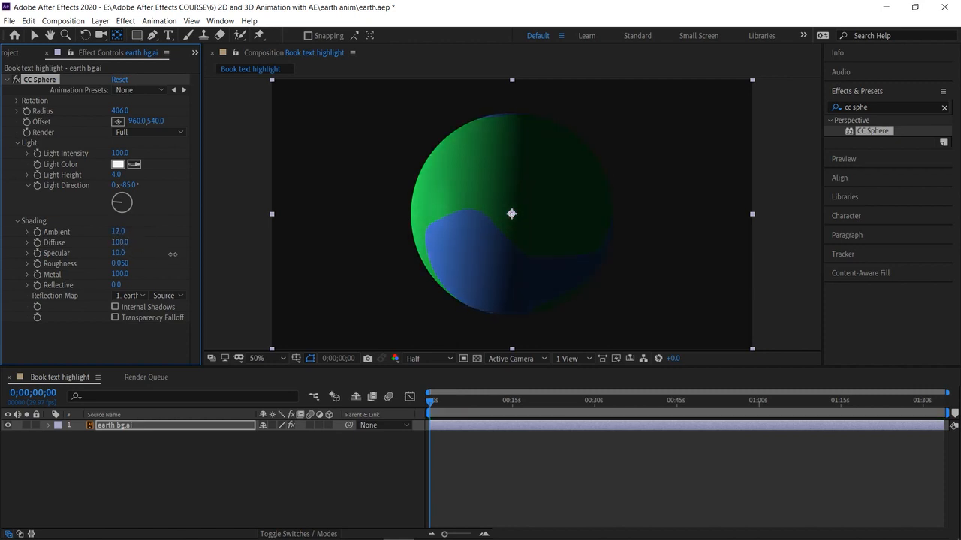
{"action": "mouse_move", "coordinate": [173, 255]}
{"action": "left_mouse_down"}
{"action": "mouse_move", "coordinate": [102, 249]}
{"action": "mouse_move", "coordinate": [190, 258]}
{"action": "left_mouse_up"}
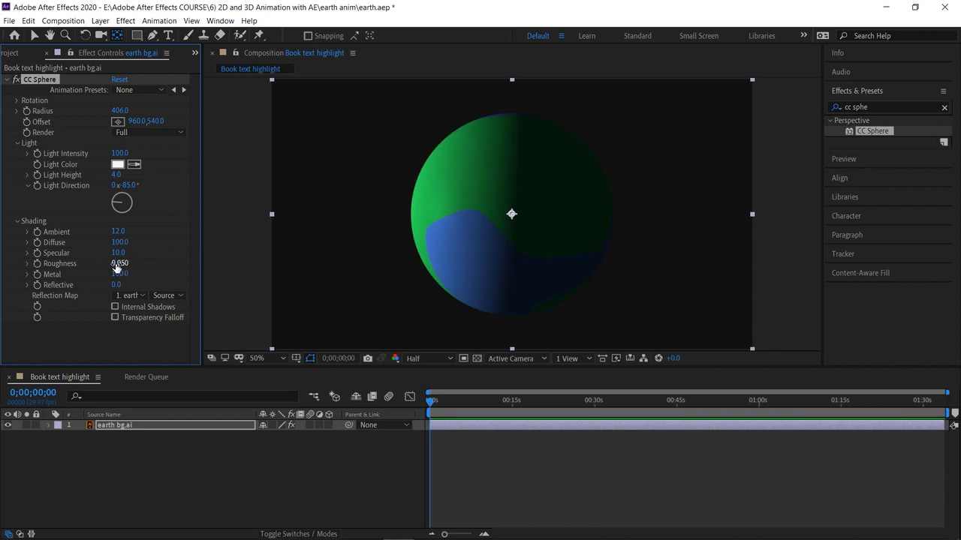
{"action": "left_click", "coordinate": [18, 222]}
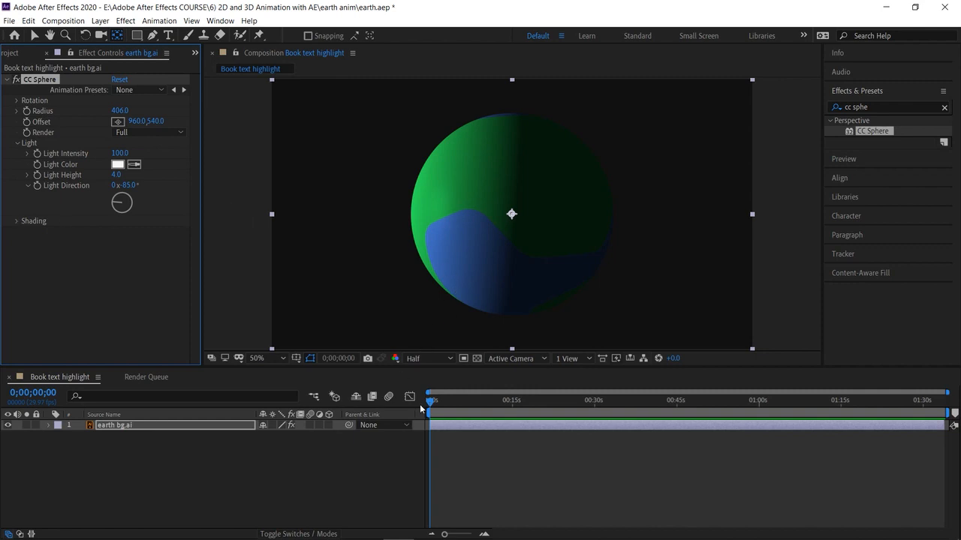
Lower the Light Height to -82 and start its keyframe animation with that value at 0;00;00;15.
{"action": "left_click", "coordinate": [487, 535]}
{"action": "left_click", "coordinate": [486, 534]}
{"action": "left_click", "coordinate": [486, 534]}
{"action": "left_click", "coordinate": [486, 534]}
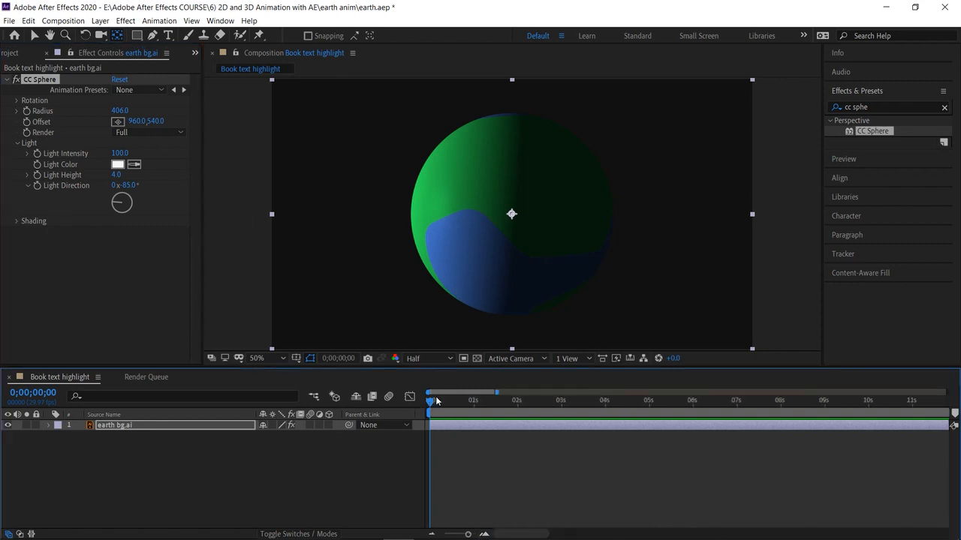
{"action": "mouse_move", "coordinate": [441, 410]}
{"action": "left_mouse_down"}
{"action": "mouse_move", "coordinate": [448, 410]}
{"action": "mouse_move", "coordinate": [429, 408]}
{"action": "left_mouse_up"}
{"action": "left_click_drag", "start_coordinate": [118, 176], "coordinate": [76, 182]}
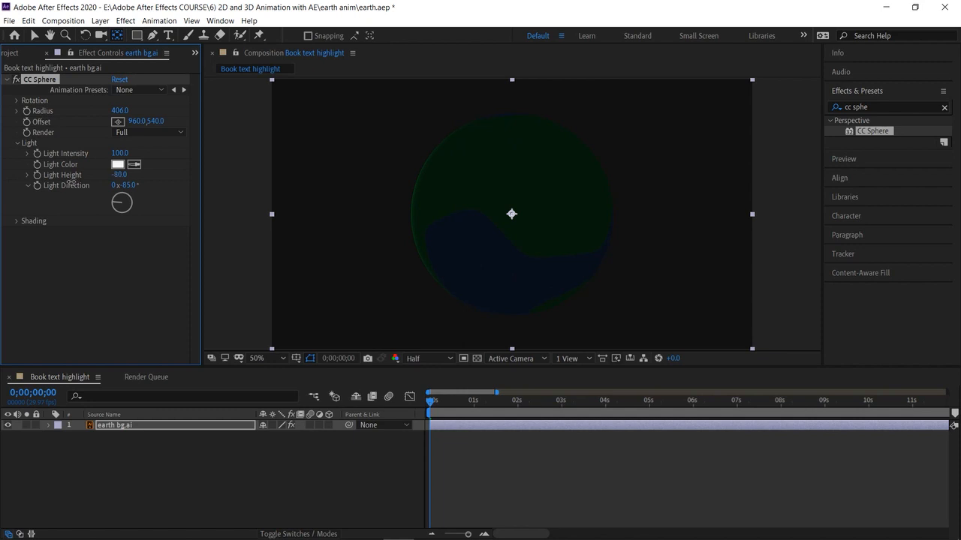
{"action": "left_click_drag", "start_coordinate": [435, 404], "coordinate": [454, 418]}
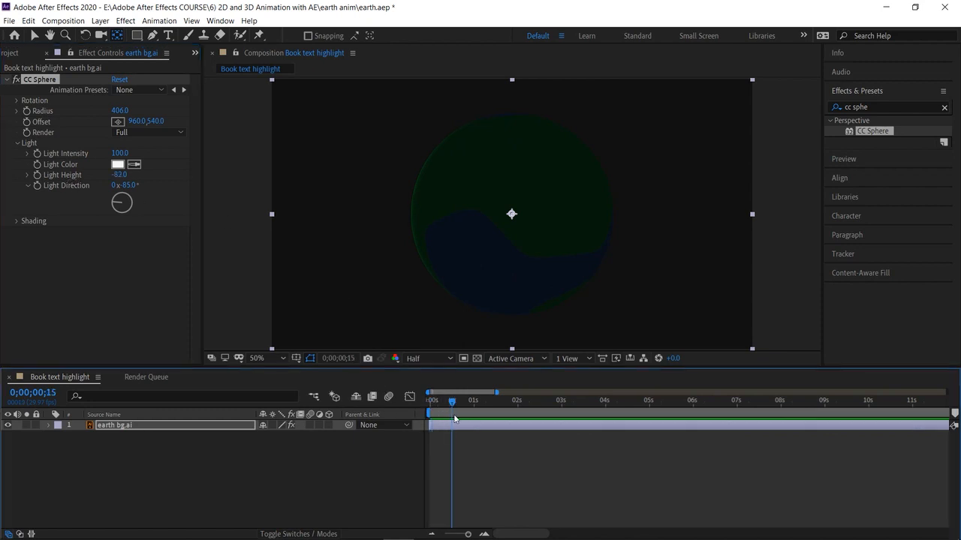
{"action": "left_click", "coordinate": [36, 174]}
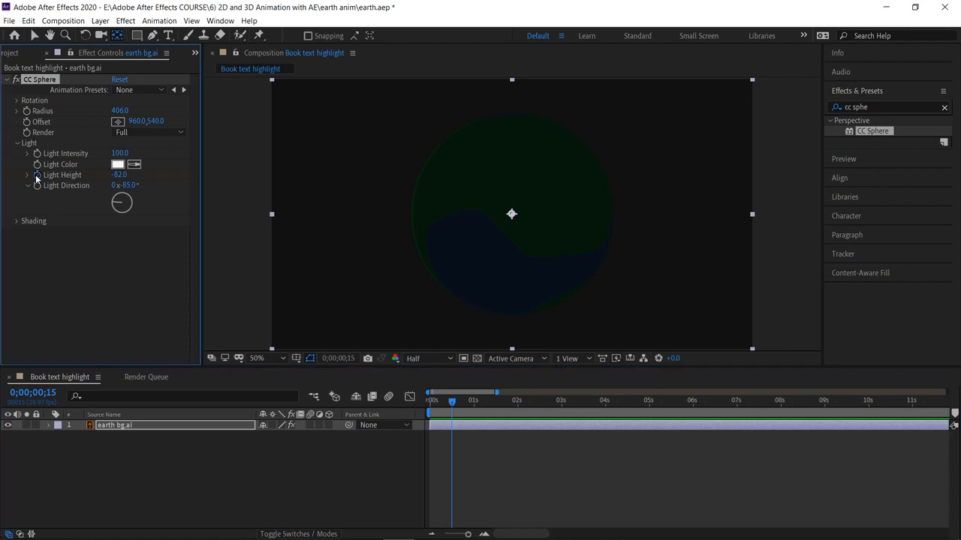
Keyframe the Light Height at 100 at 0;00;02;29 and preview the lighting animation from the start.
{"action": "left_click_drag", "start_coordinate": [451, 404], "coordinate": [558, 429]}
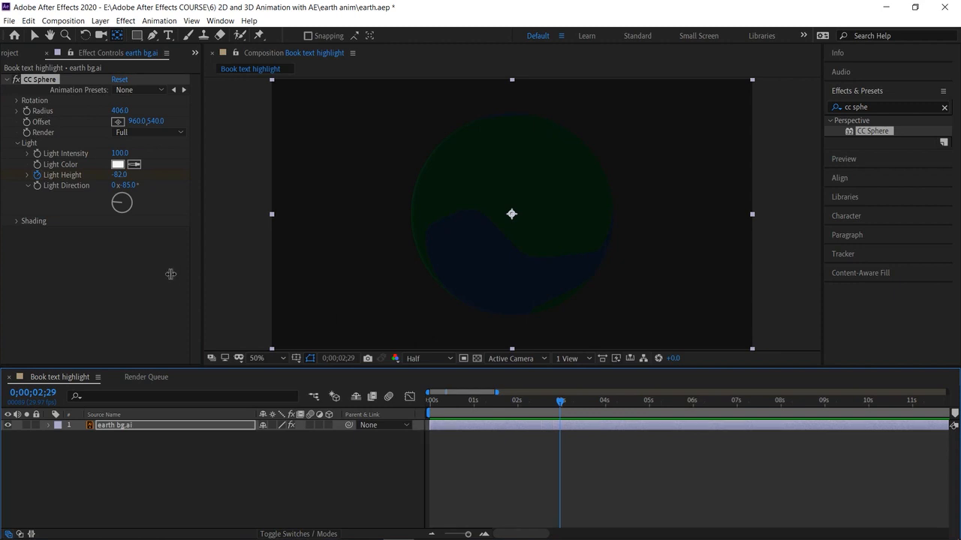
{"action": "left_click_drag", "start_coordinate": [119, 177], "coordinate": [289, 198]}
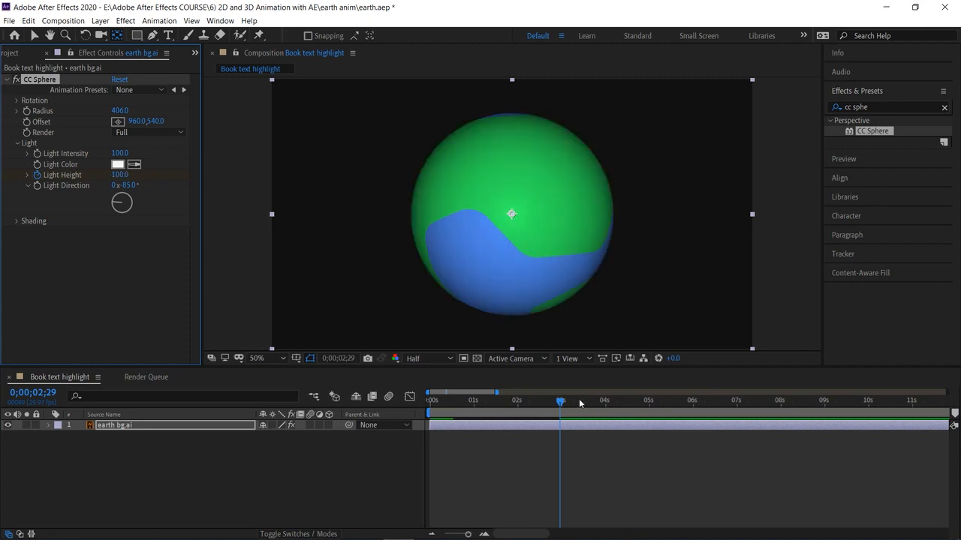
{"action": "key", "text": "space"}
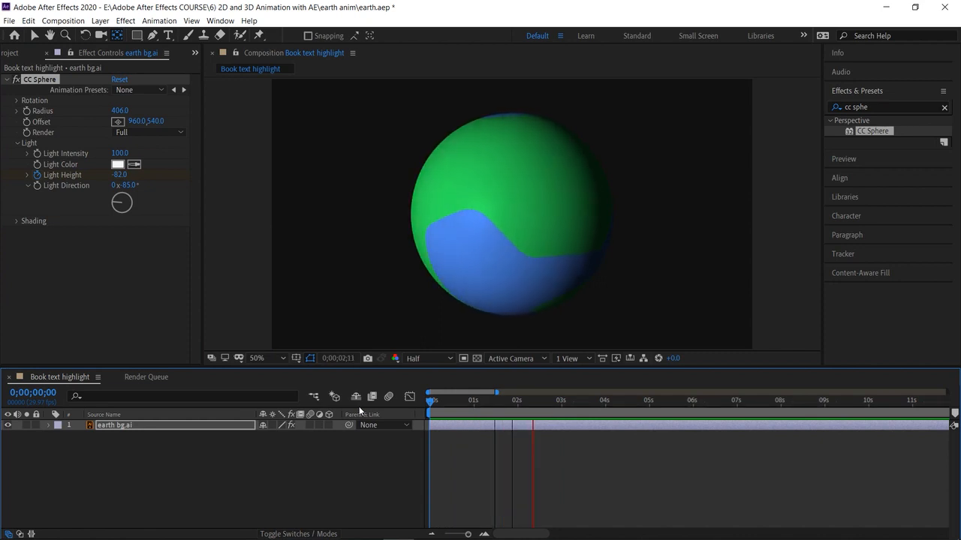
{"action": "key", "text": "space"}
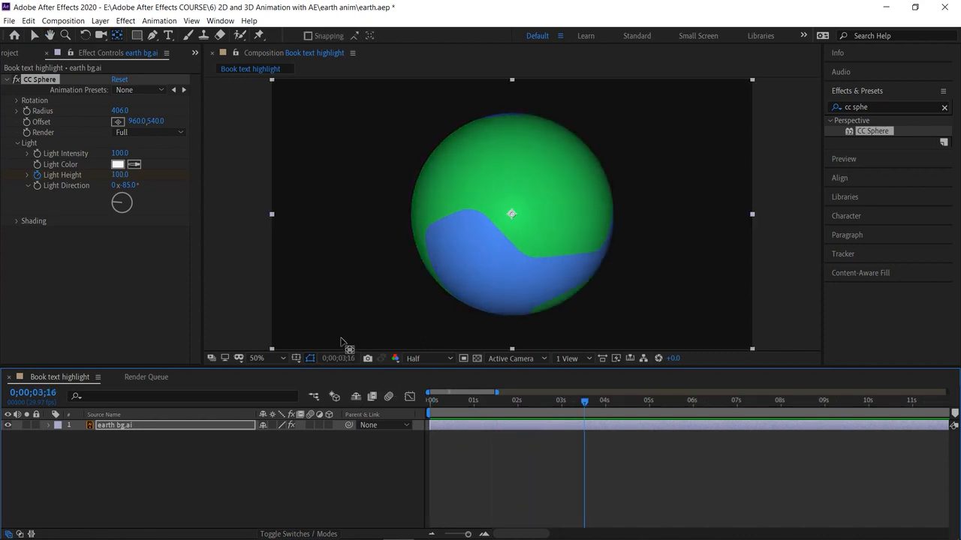
{"action": "left_click_drag", "start_coordinate": [579, 404], "coordinate": [421, 413]}
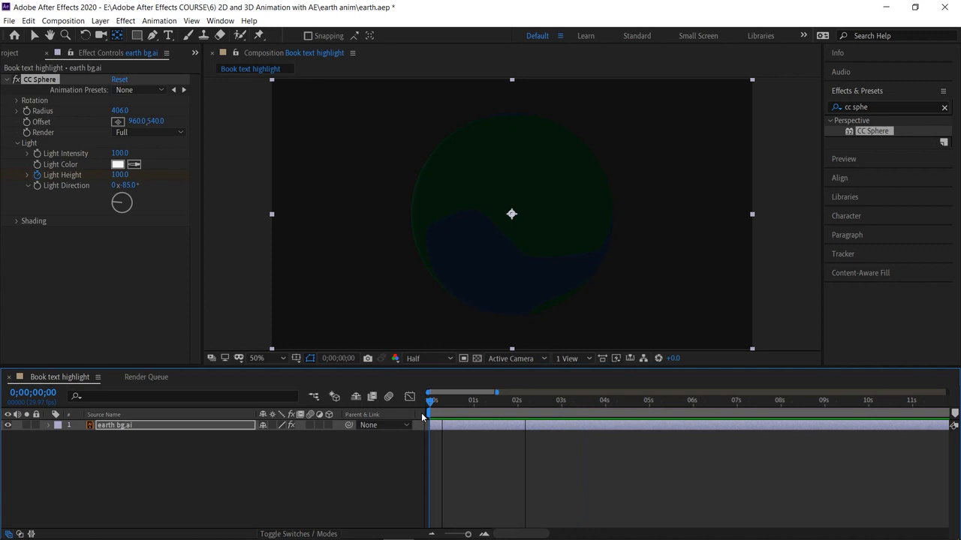
{"action": "key", "text": "space"}
{"action": "key", "text": "space"}
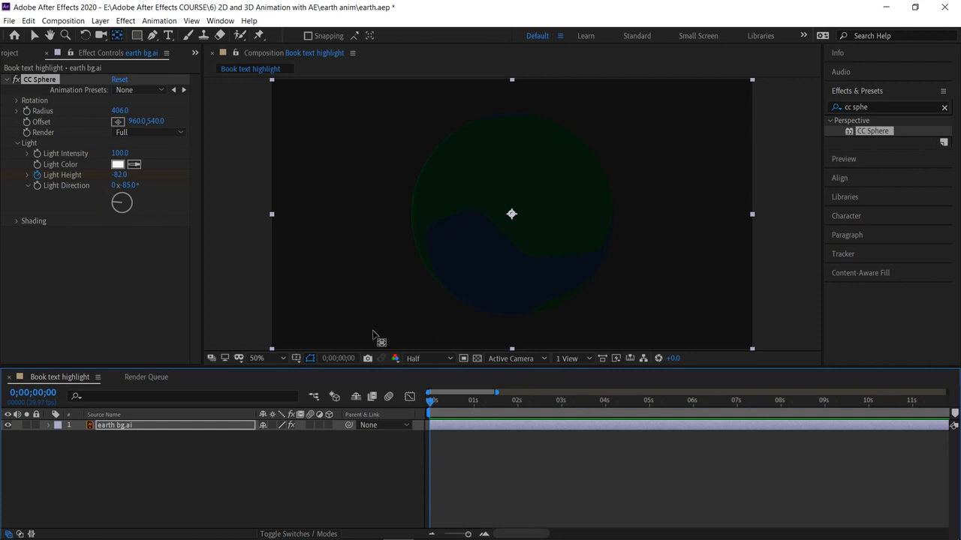
{"action": "key", "text": "space"}
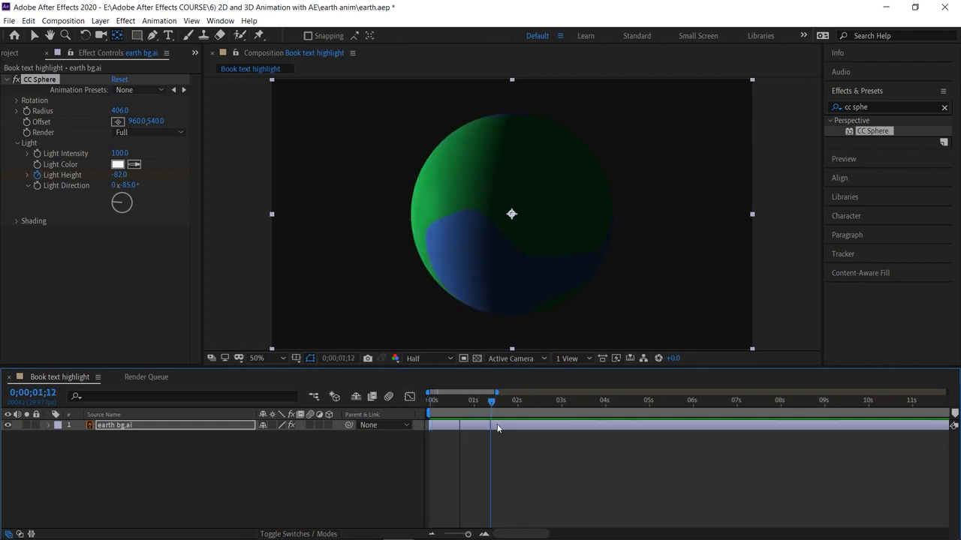
Start keyframing the sphere's Rotation Y at 0;00;01;00 and set it to one full revolution at 0;00;08;01.
{"action": "left_click_drag", "start_coordinate": [483, 427], "coordinate": [476, 427]}
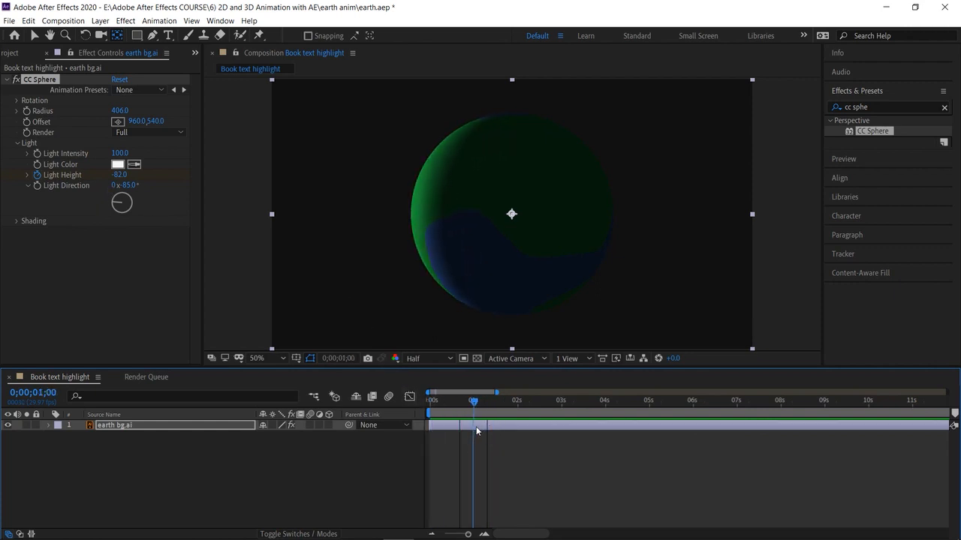
{"action": "left_click", "coordinate": [18, 100]}
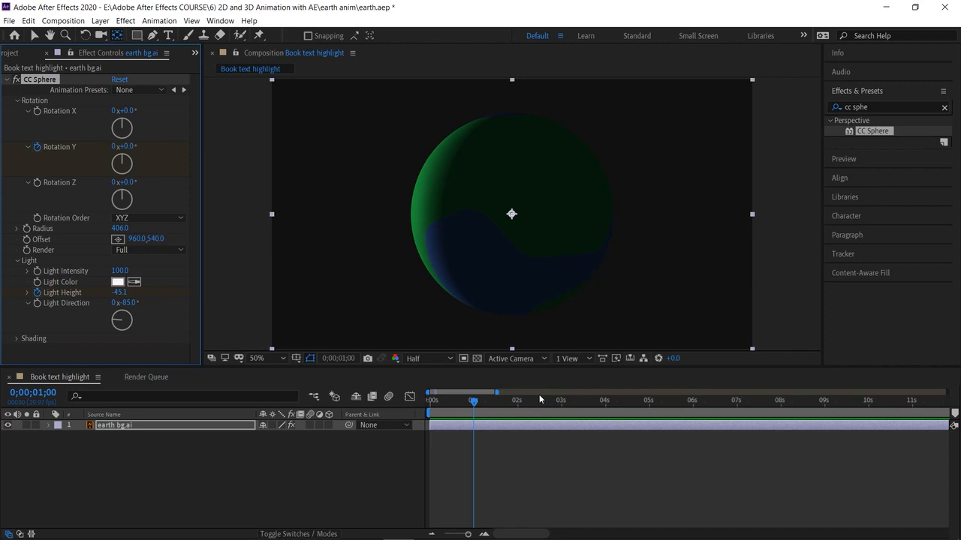
{"action": "left_click_drag", "start_coordinate": [474, 406], "coordinate": [781, 445]}
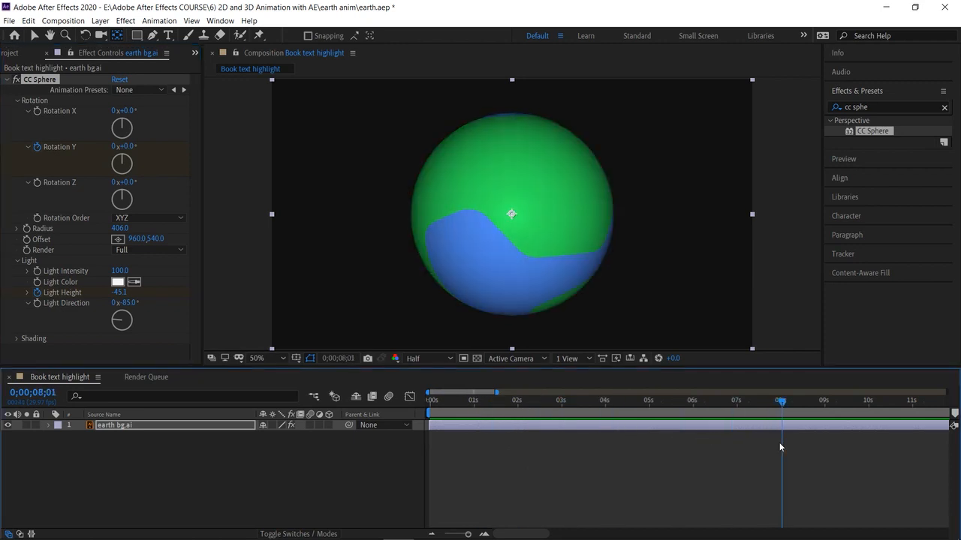
{"action": "left_click", "coordinate": [115, 147]}
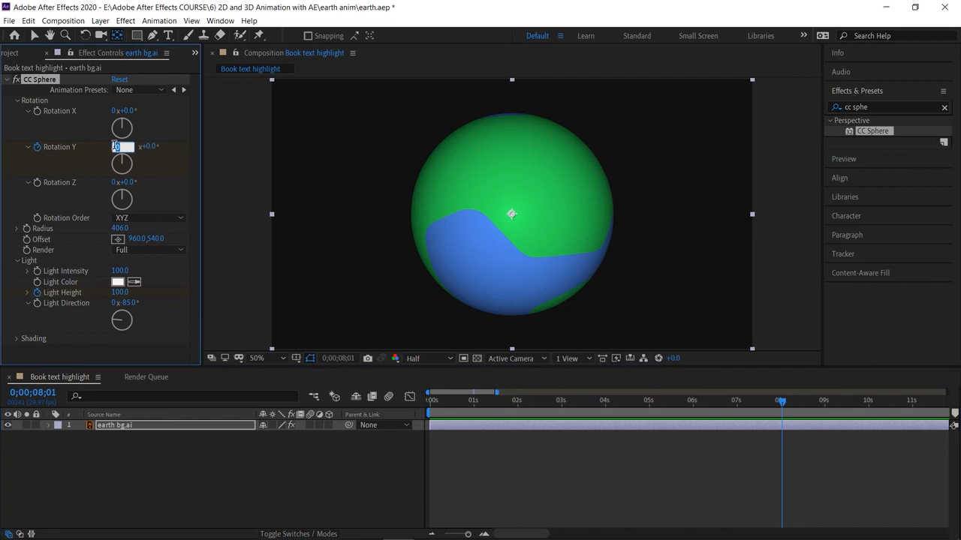
{"action": "type", "text": "1"}
{"action": "key", "text": "Return"}
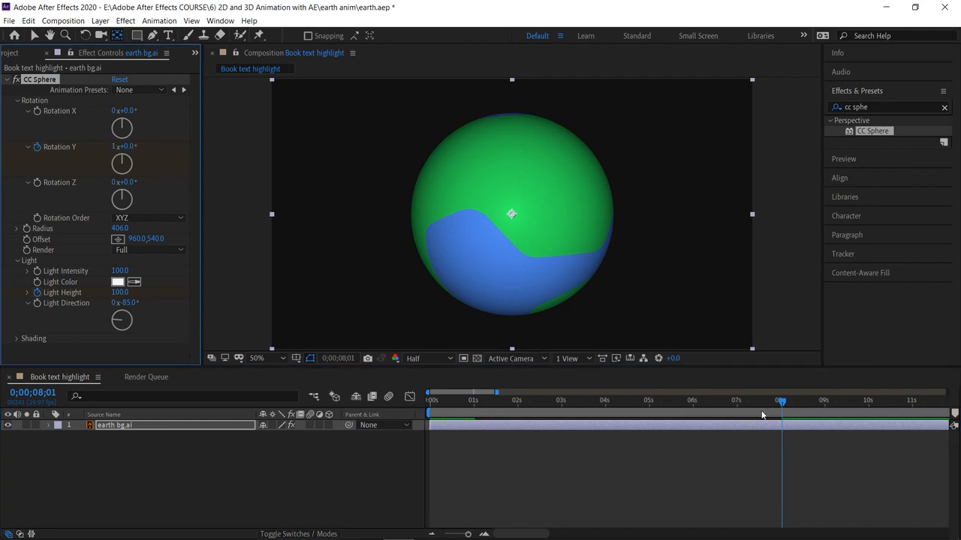
Preview the globe's lighting and Rotation Y animation from the start through about eight seconds.
{"action": "left_click_drag", "start_coordinate": [785, 404], "coordinate": [378, 426]}
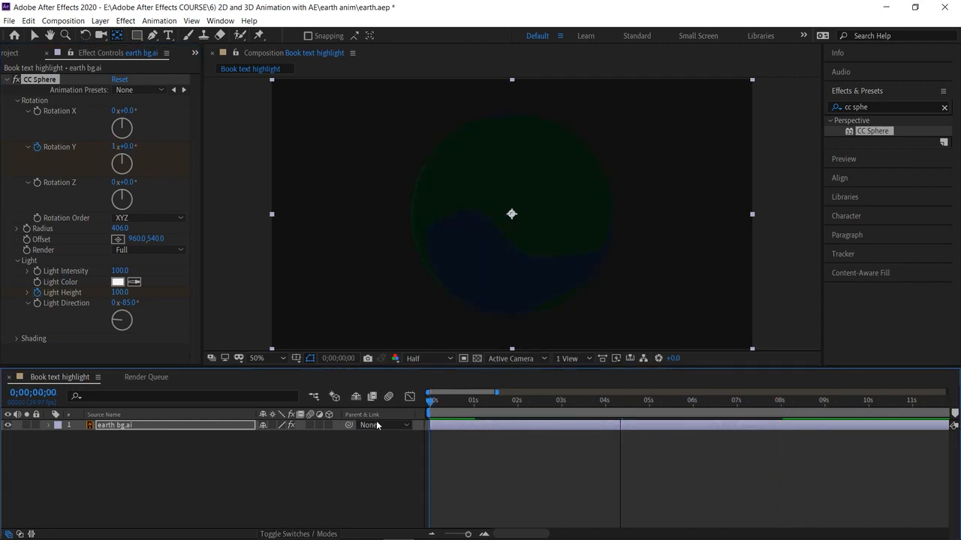
{"action": "key", "text": "space"}
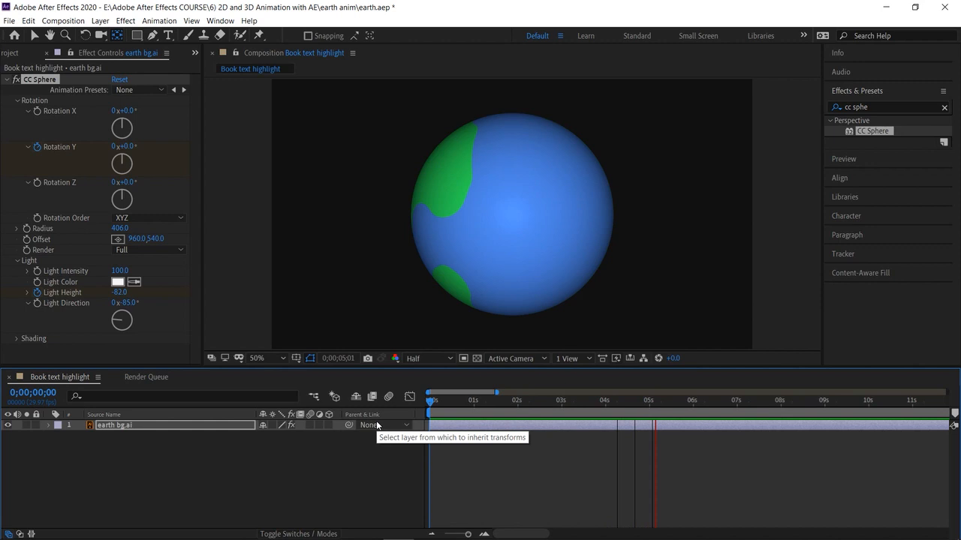
{"action": "key", "text": "space"}
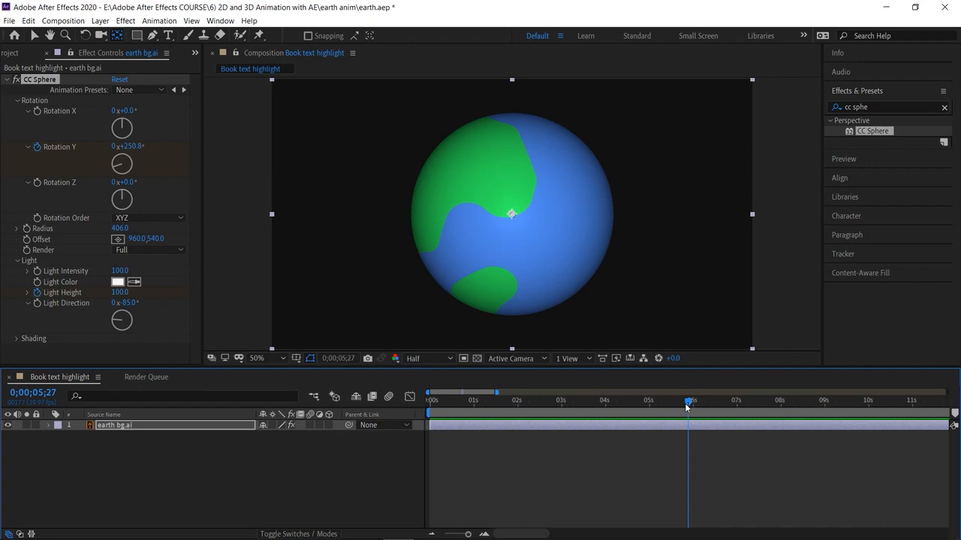
{"action": "left_click_drag", "start_coordinate": [685, 406], "coordinate": [407, 428]}
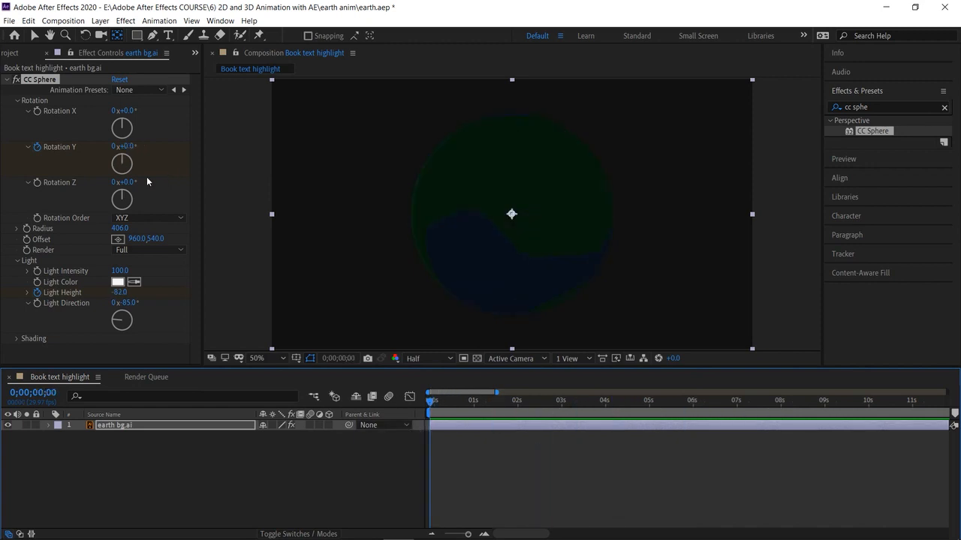
{"action": "key", "text": "space"}
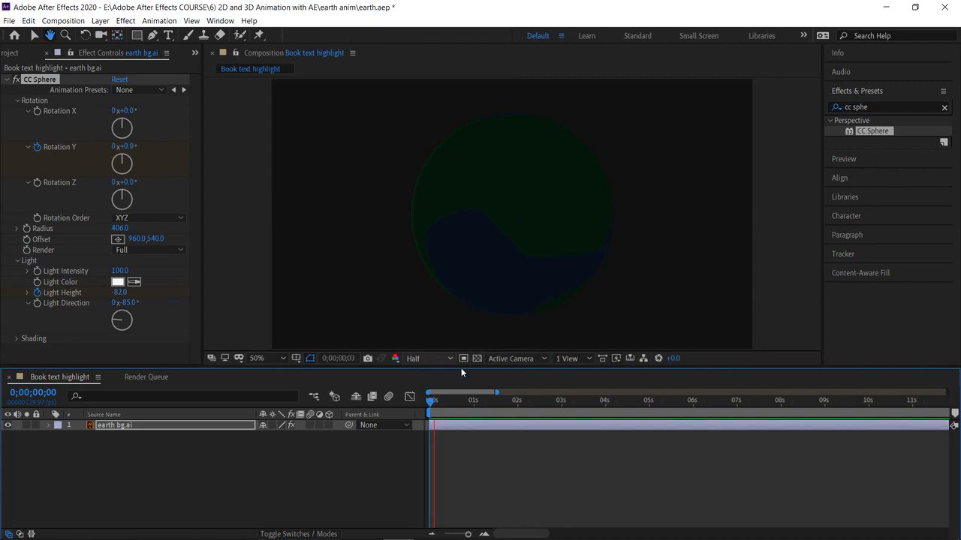
{"action": "key", "text": "space"}
{"action": "left_click_drag", "start_coordinate": [504, 404], "coordinate": [447, 411]}
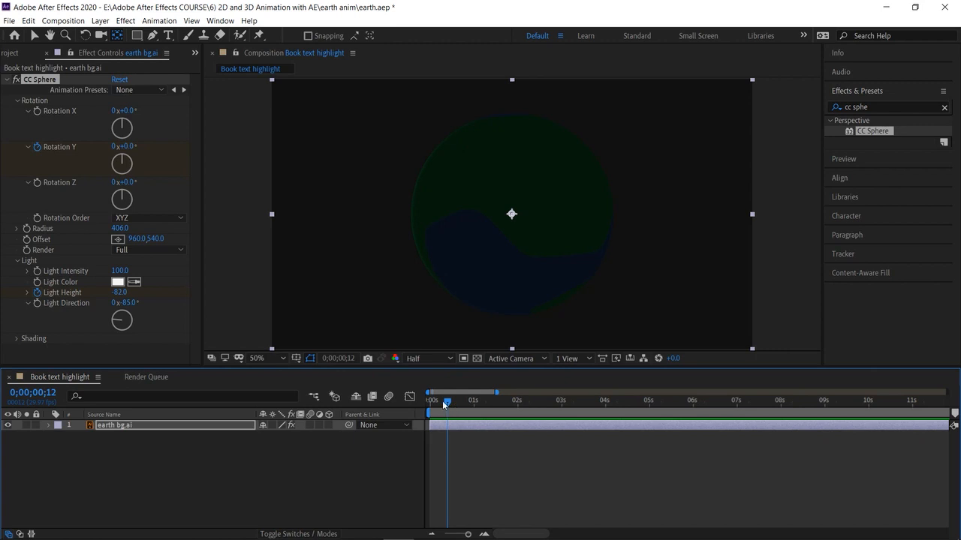
{"action": "key", "text": "space"}
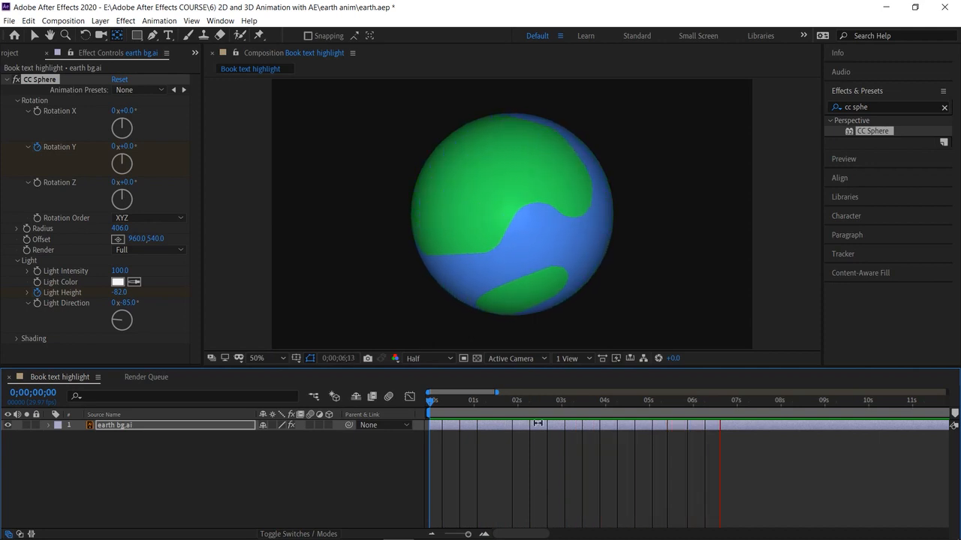
{"action": "left_click", "coordinate": [782, 401]}
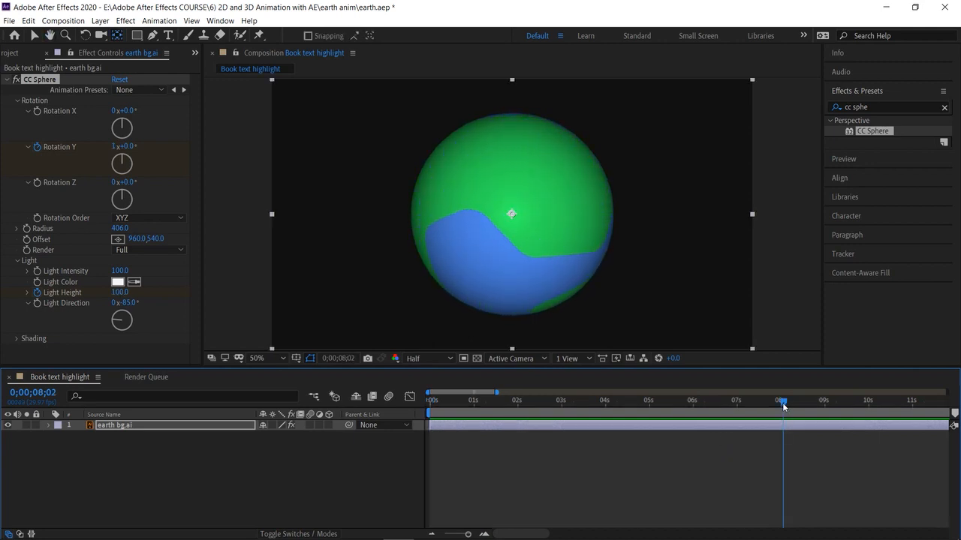
{"action": "left_click_drag", "start_coordinate": [698, 399], "coordinate": [774, 460]}
Deselect the earth bg.ai layer, collapse its CC Sphere settings and return to the project's item list.
{"action": "left_click", "coordinate": [124, 454]}
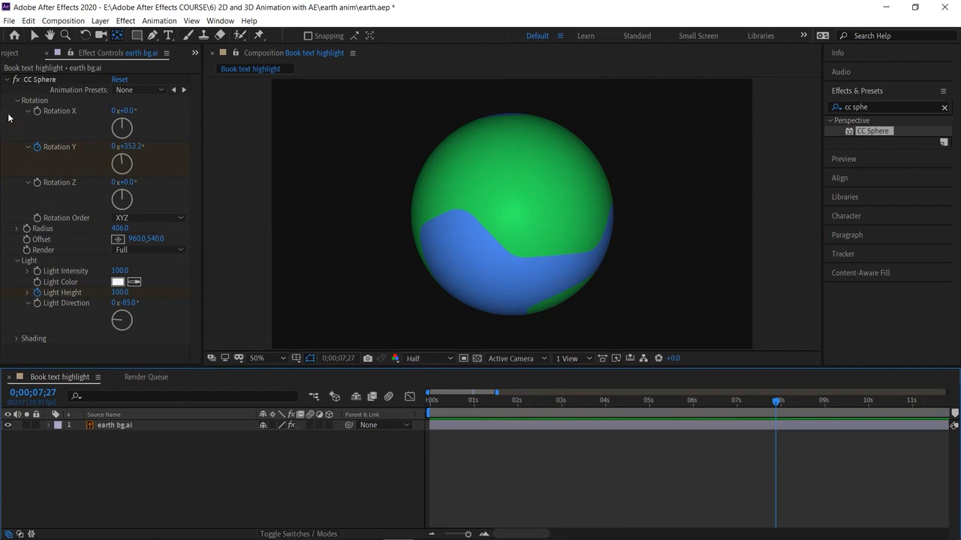
{"action": "left_click", "coordinate": [7, 79]}
{"action": "left_click", "coordinate": [47, 54]}
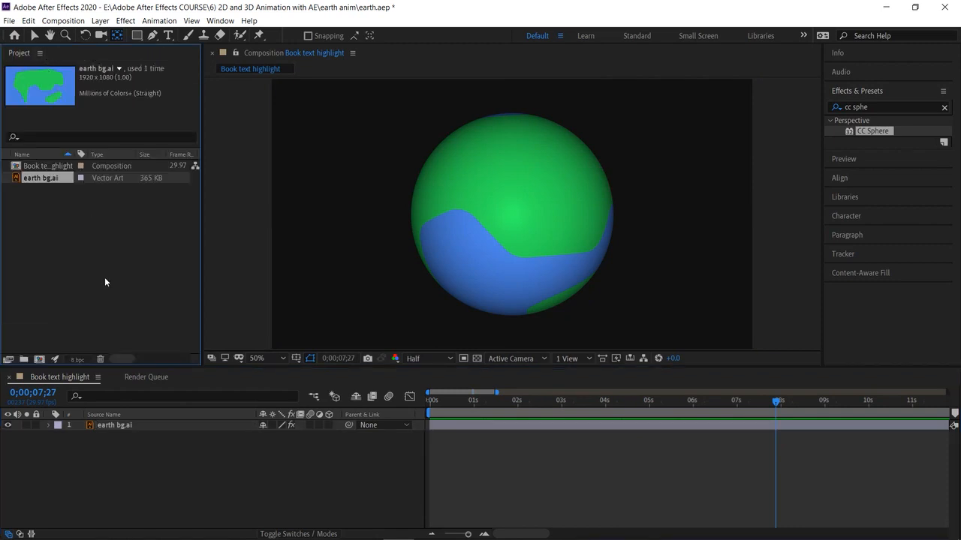
Add a cyan 1920 x 1080 px solid layer above the earth bg.ai layer.
{"action": "right_click", "coordinate": [252, 469]}
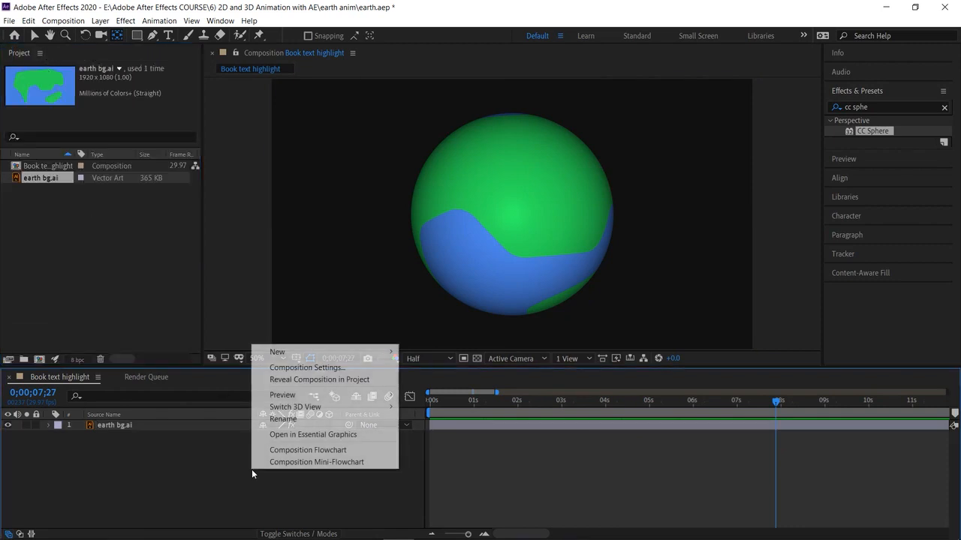
{"action": "mouse_move", "coordinate": [351, 354]}
{"action": "left_click", "coordinate": [425, 379]}
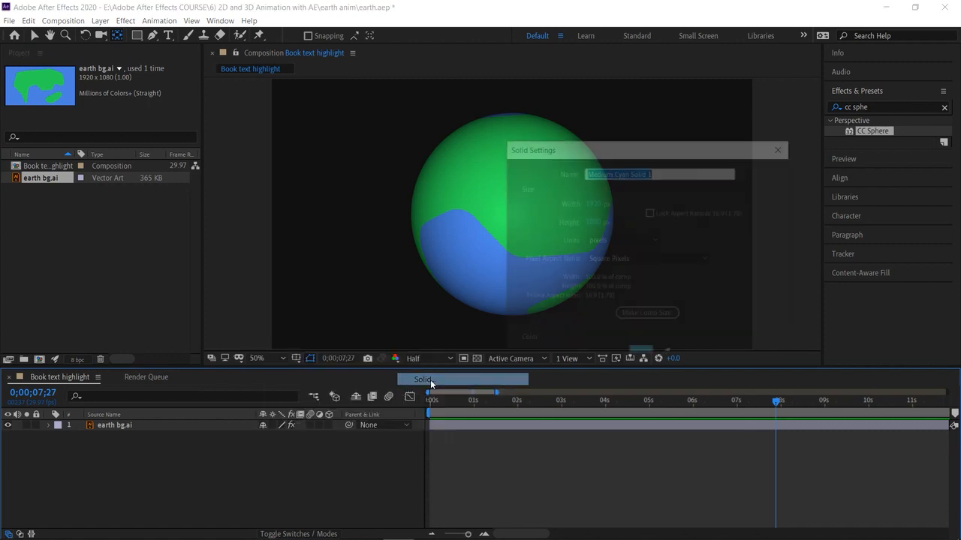
{"action": "left_click", "coordinate": [638, 356]}
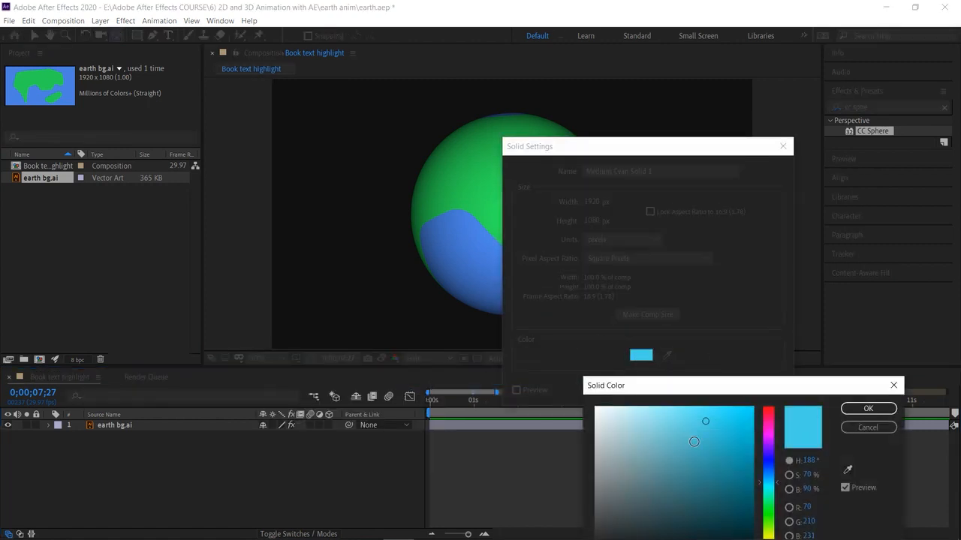
{"action": "left_click", "coordinate": [868, 409]}
{"action": "left_click", "coordinate": [696, 391]}
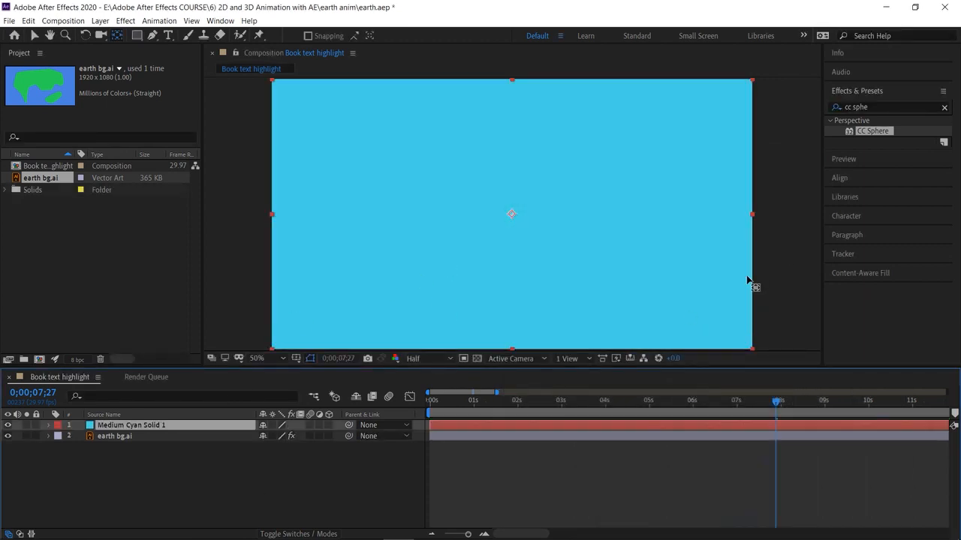
Clear the effects search and expand the Backgrounds folder of the Animation Presets.
{"action": "left_click", "coordinate": [945, 108]}
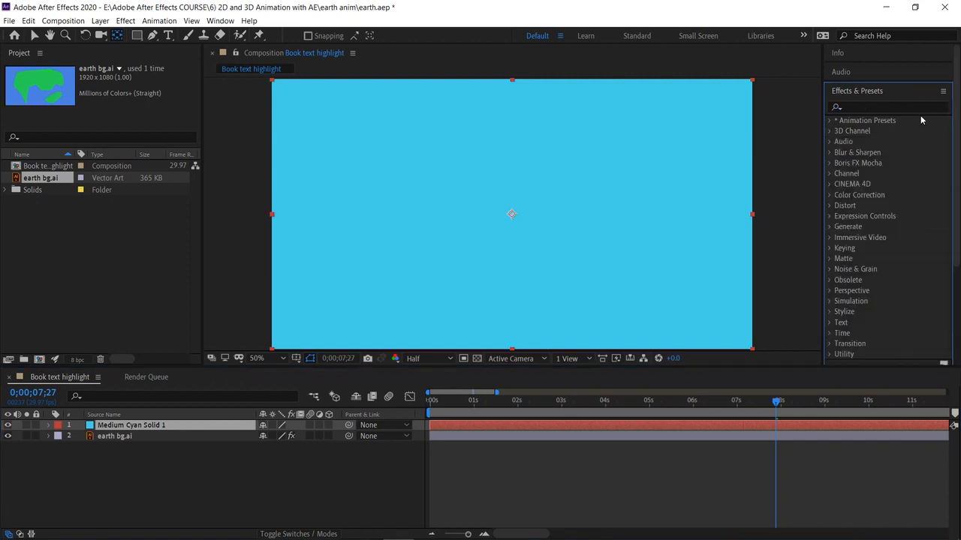
{"action": "left_click", "coordinate": [830, 121]}
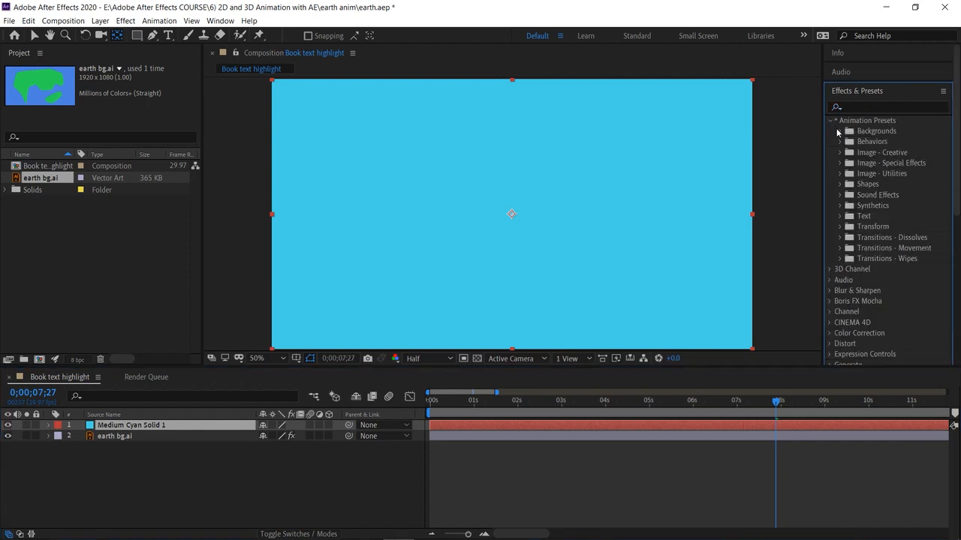
{"action": "left_click", "coordinate": [840, 132]}
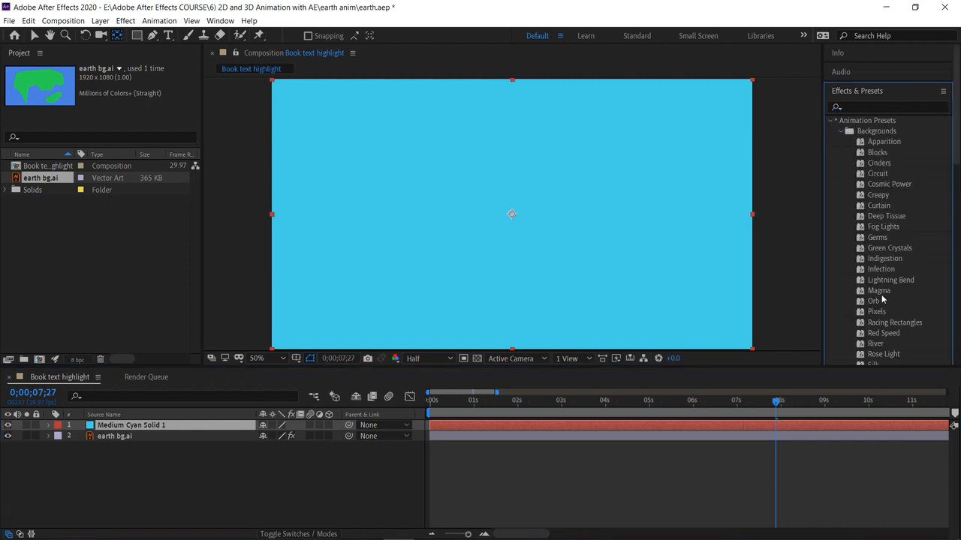
Try the Magma background preset on the cyan solid at 0;00;07;27, preview it and undo it.
{"action": "left_click_drag", "start_coordinate": [878, 291], "coordinate": [603, 271]}
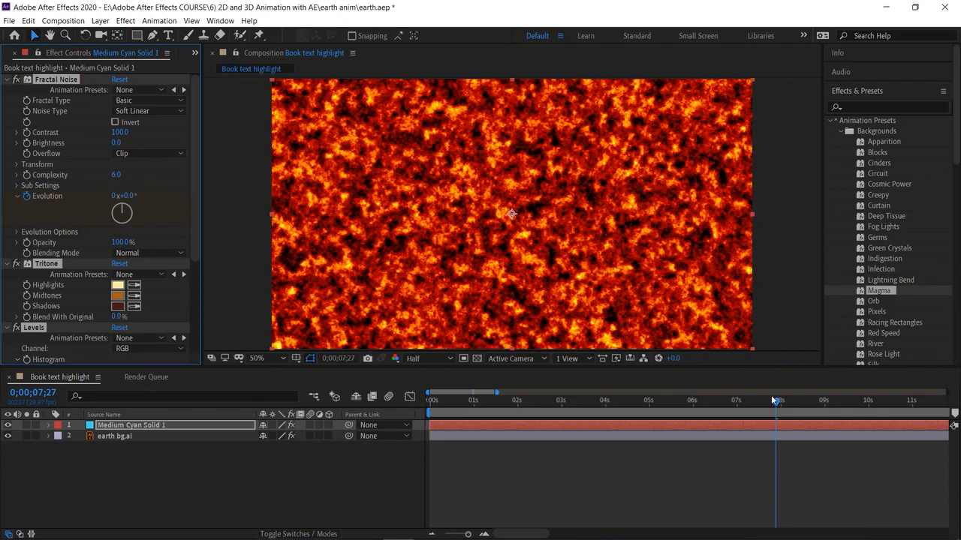
{"action": "key", "text": "space"}
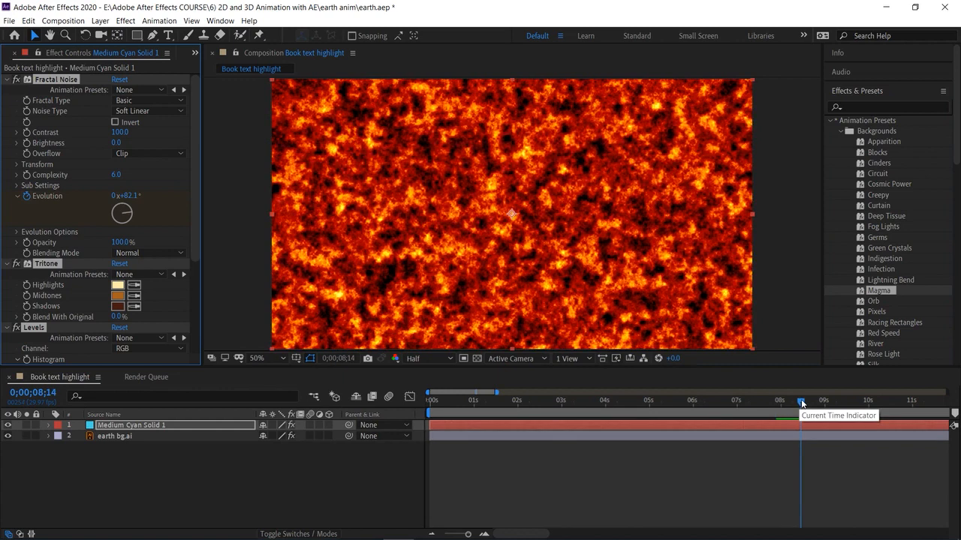
{"action": "key", "text": "ctrl+z"}
Apply the Magma background preset to the cyan solid at 0;00;00;00 and preview it from there.
{"action": "left_click_drag", "start_coordinate": [307, 391], "coordinate": [308, 391]}
{"action": "left_click_drag", "start_coordinate": [870, 292], "coordinate": [594, 262]}
{"action": "key", "text": "space"}
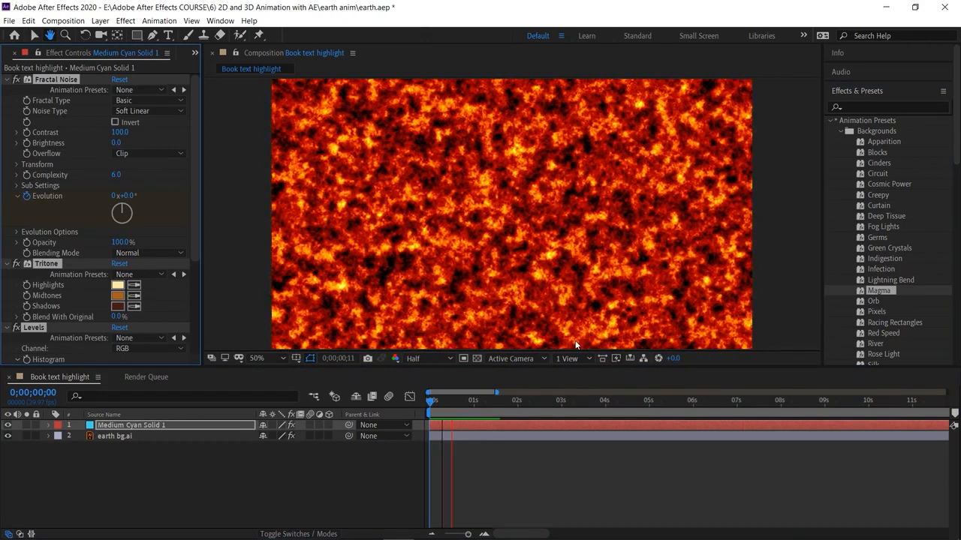
Search the effects for "cc sph" and apply CC Sphere to the magma solid.
{"action": "left_click", "coordinate": [854, 103]}
{"action": "type", "text": "cc"}
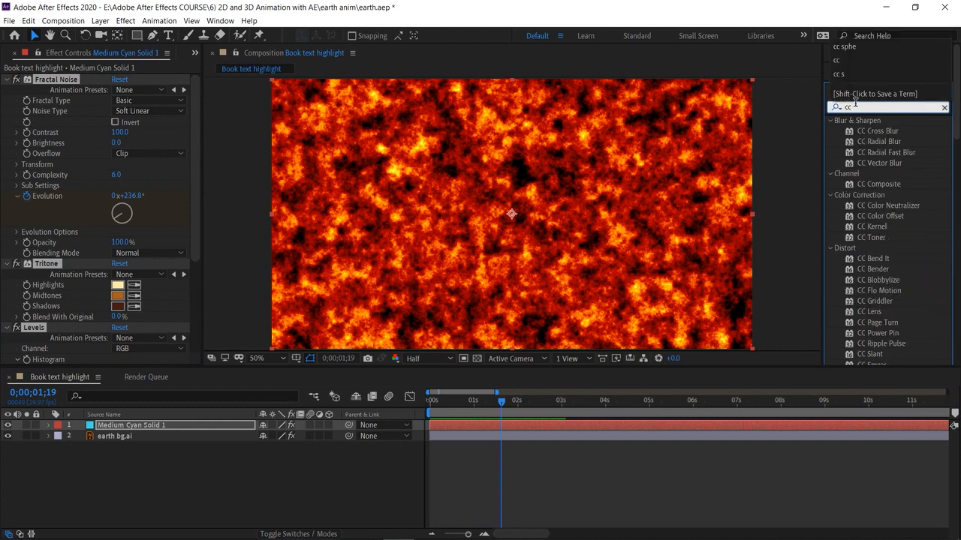
{"action": "type", "text": " s"}
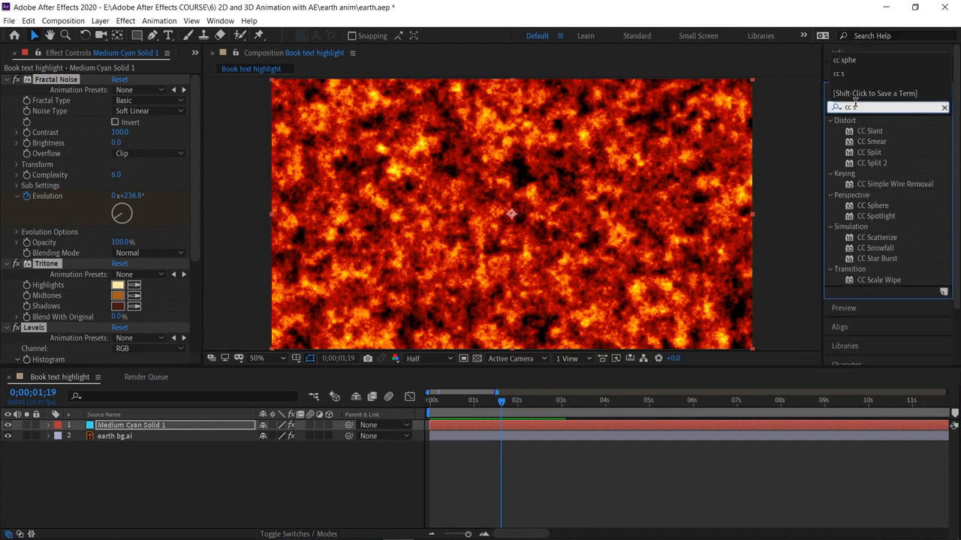
{"action": "type", "text": "ph"}
{"action": "left_click_drag", "start_coordinate": [872, 131], "coordinate": [651, 164]}
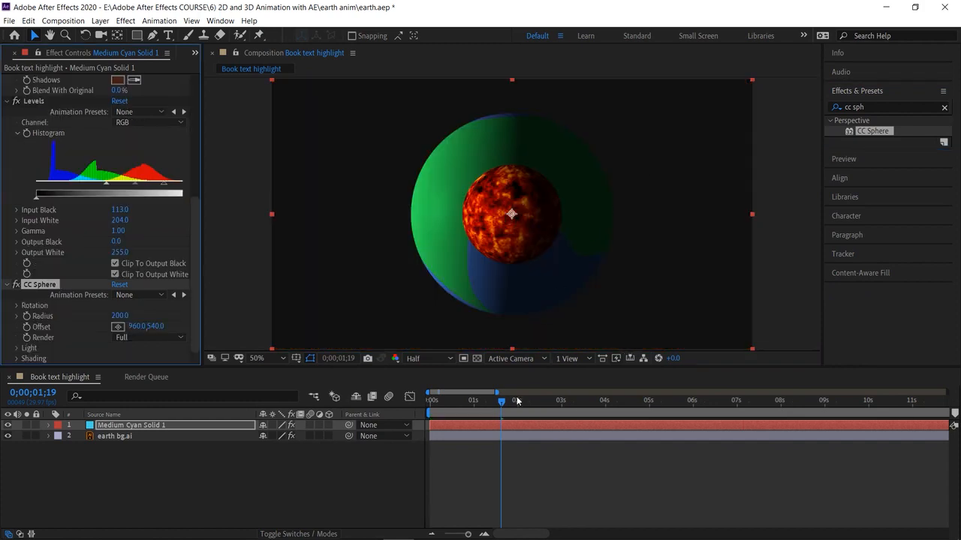
Preview the magma sphere from the start and review the effects applied to its layer.
{"action": "key", "text": "space"}
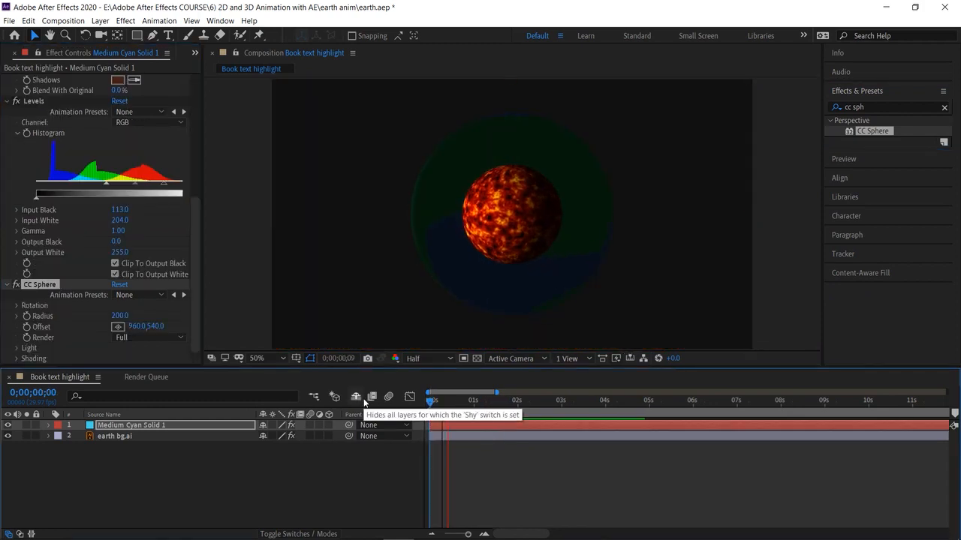
{"action": "key", "text": "space"}
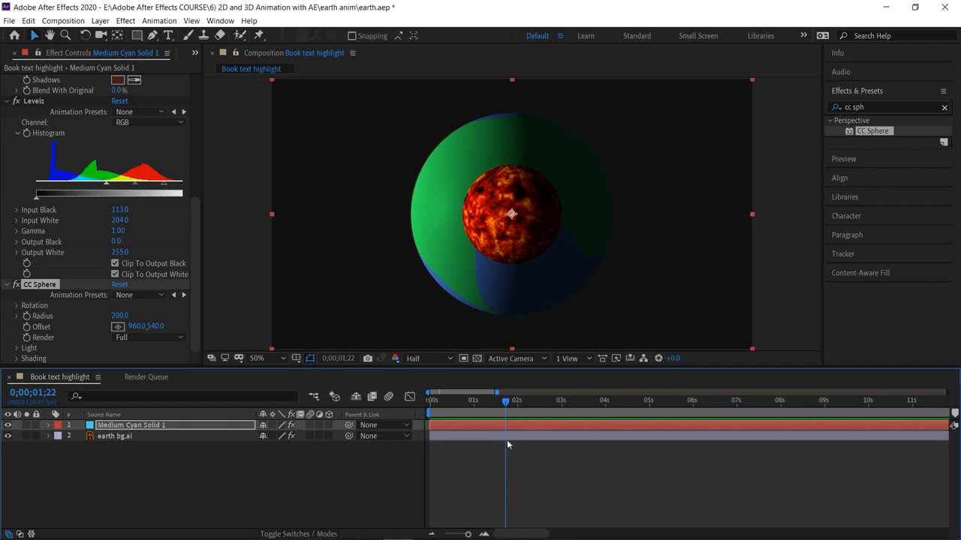
{"action": "left_click", "coordinate": [508, 224]}
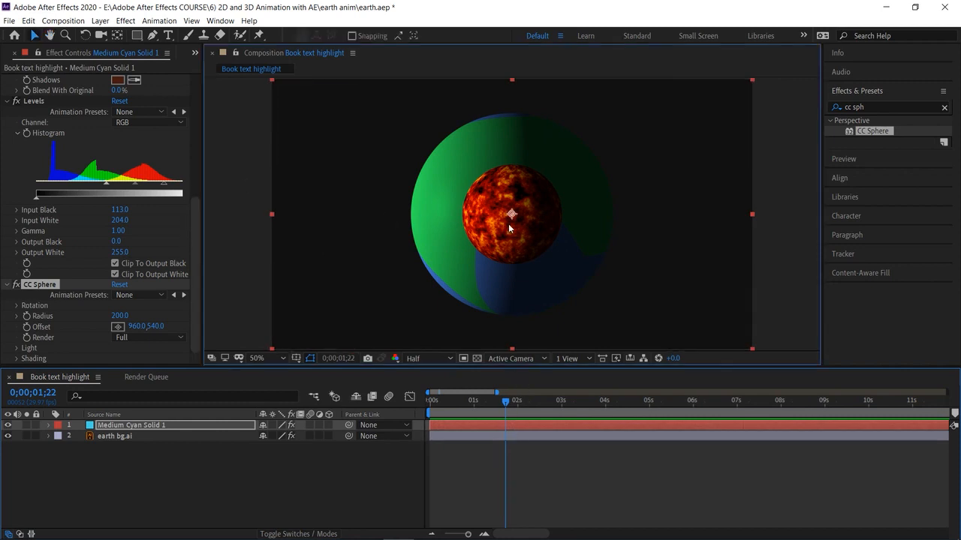
{"action": "scroll", "coordinate": [108, 178], "scroll_direction": "up", "scroll_amount": 8}
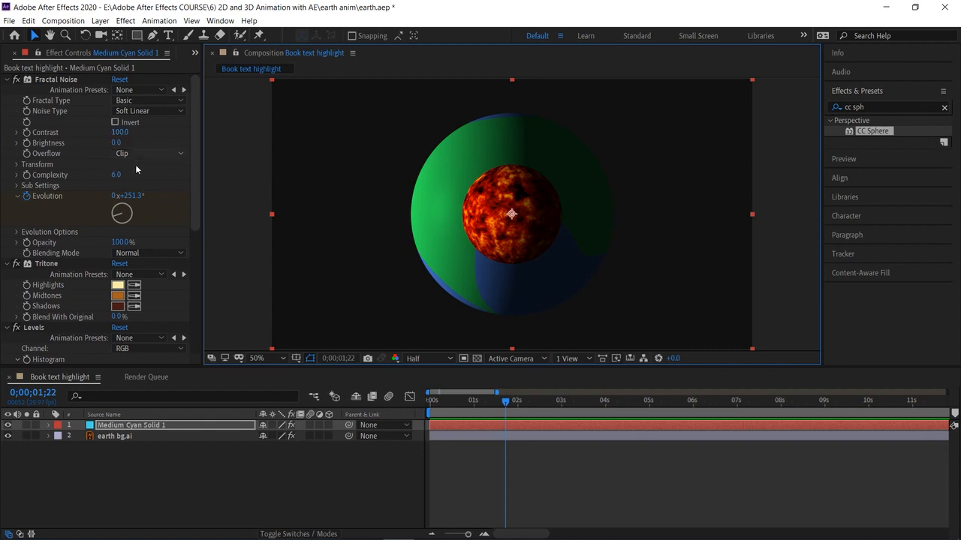
{"action": "scroll", "coordinate": [129, 216], "scroll_direction": "down", "scroll_amount": 8}
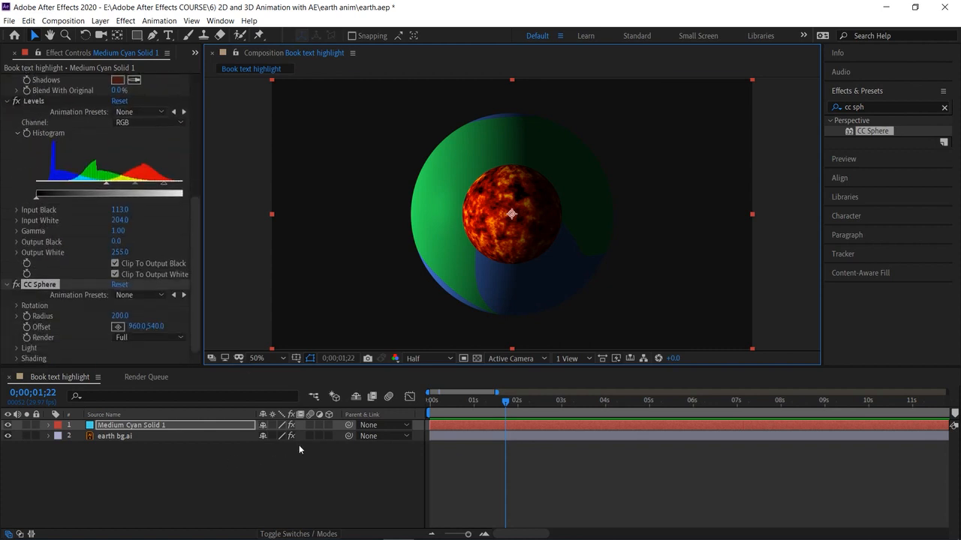
Scale the magma sphere layer up to 143% and collapse its properties.
{"action": "left_click", "coordinate": [48, 425]}
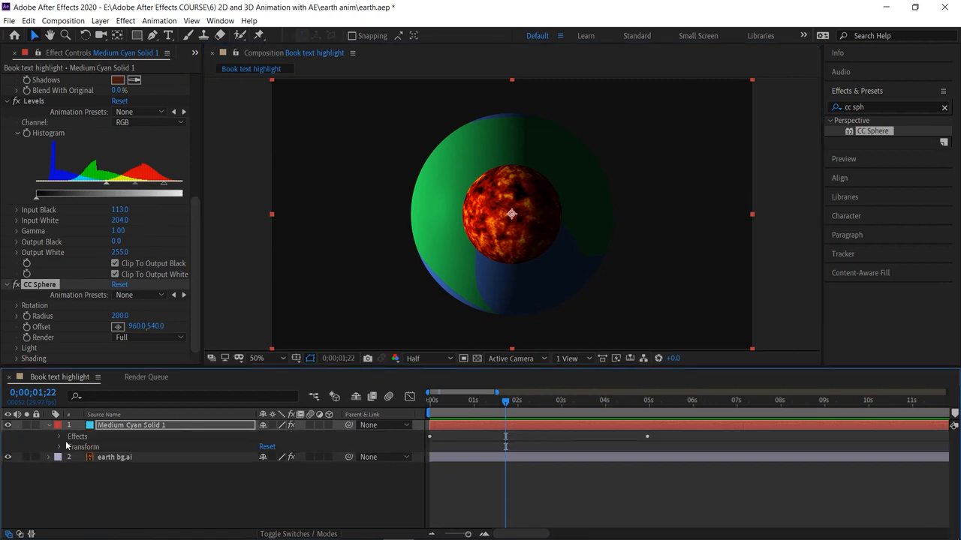
{"action": "left_click", "coordinate": [60, 447]}
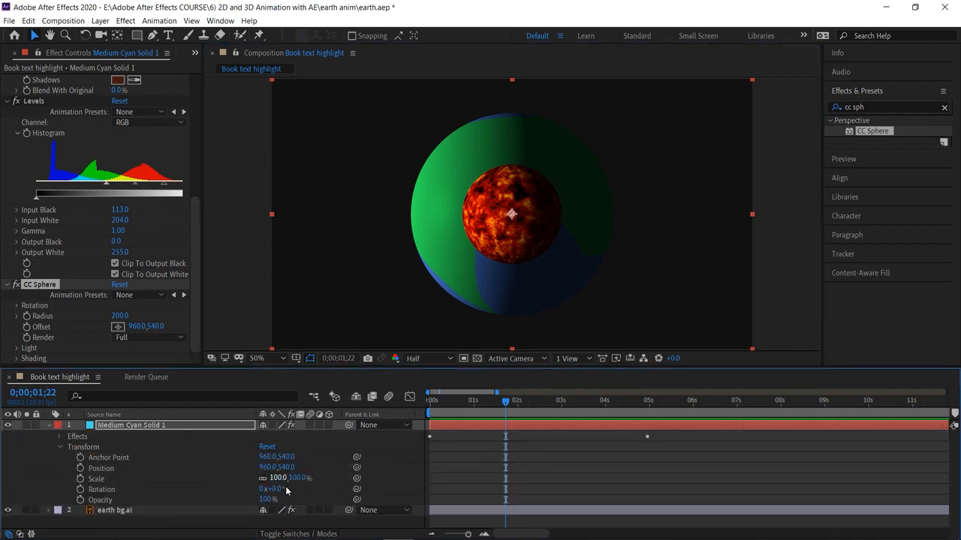
{"action": "left_click_drag", "start_coordinate": [283, 478], "coordinate": [319, 484]}
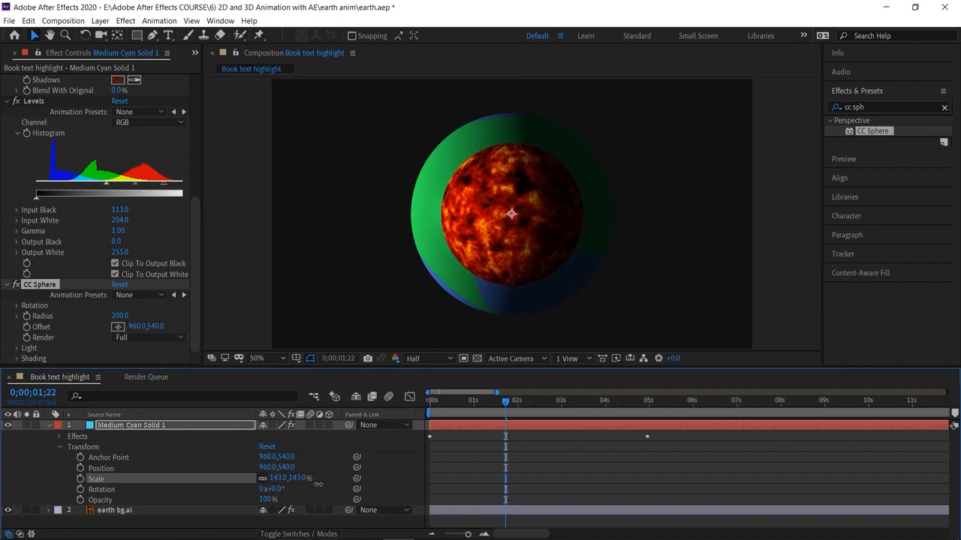
{"action": "left_click", "coordinate": [49, 426]}
Move the magma sphere to the composition's upper left and the earth globe to its lower right.
{"action": "left_click_drag", "start_coordinate": [516, 228], "coordinate": [351, 166]}
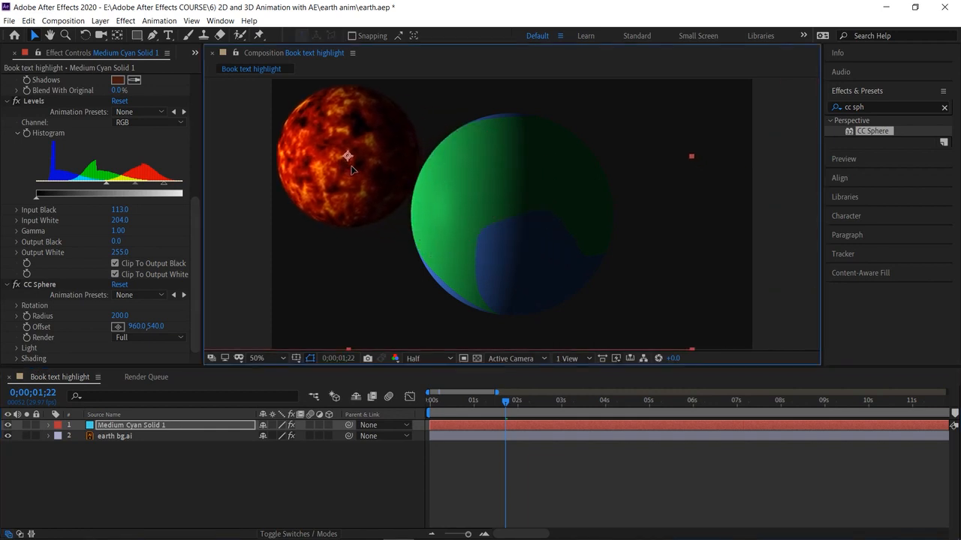
{"action": "left_click", "coordinate": [176, 438]}
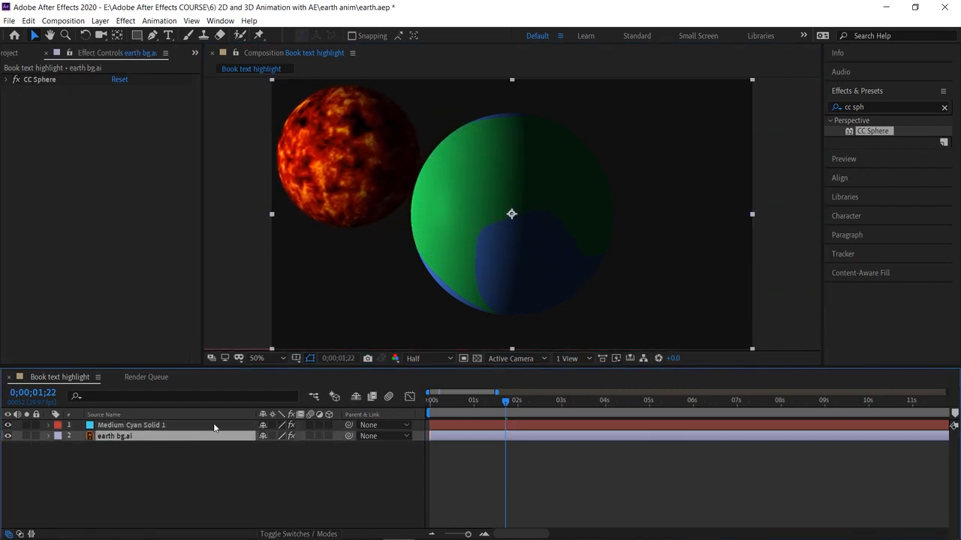
{"action": "left_click_drag", "start_coordinate": [493, 238], "coordinate": [610, 273]}
Preview the magma sphere and the spinning earth together from 0;00;00;00.
{"action": "left_click_drag", "start_coordinate": [506, 403], "coordinate": [318, 411]}
{"action": "key", "text": "space"}
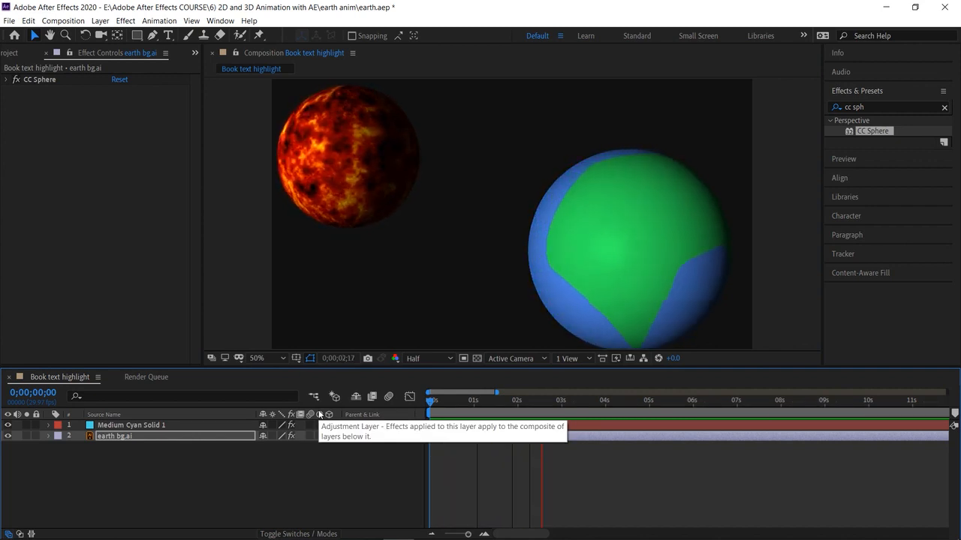
{"action": "key", "text": "space"}
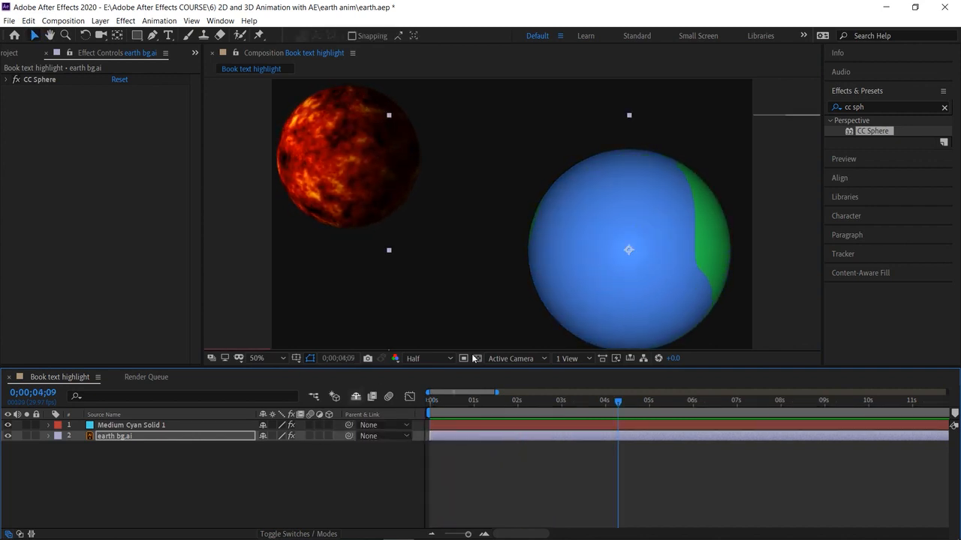
Turn the CC Sphere light direction on the Medium Cyan Solid 1 layer to 0x-254°, checking the lighting in playback.
{"action": "left_click_drag", "start_coordinate": [618, 402], "coordinate": [400, 416]}
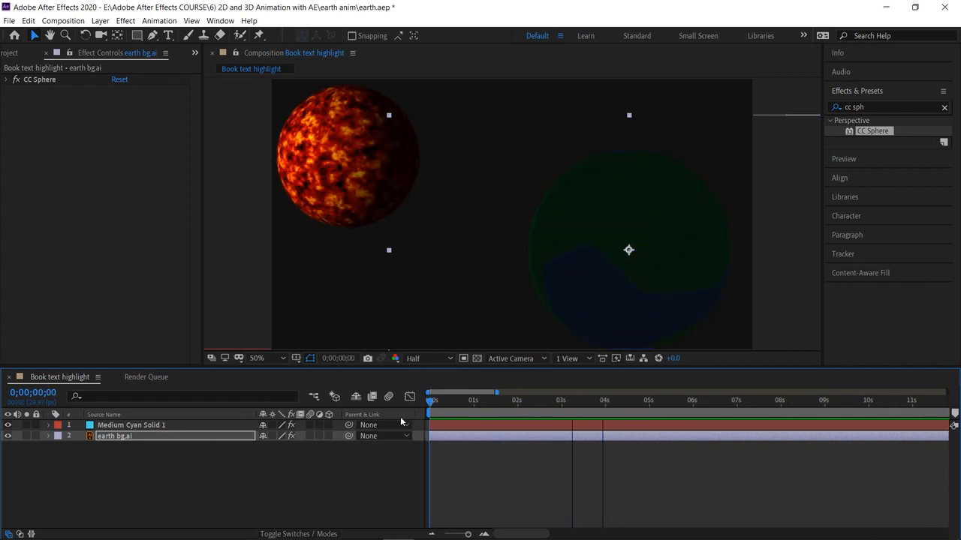
{"action": "left_click", "coordinate": [144, 426]}
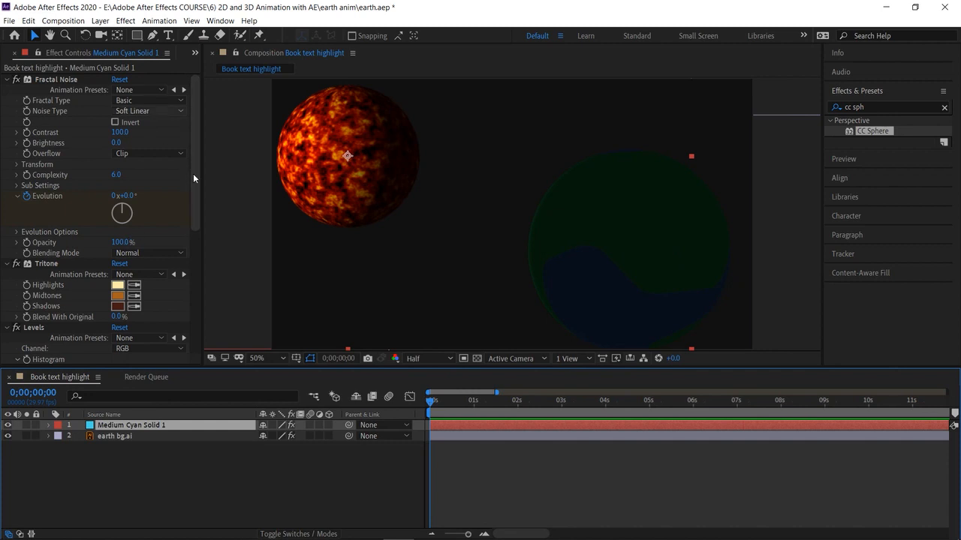
{"action": "left_click_drag", "start_coordinate": [200, 207], "coordinate": [190, 346]}
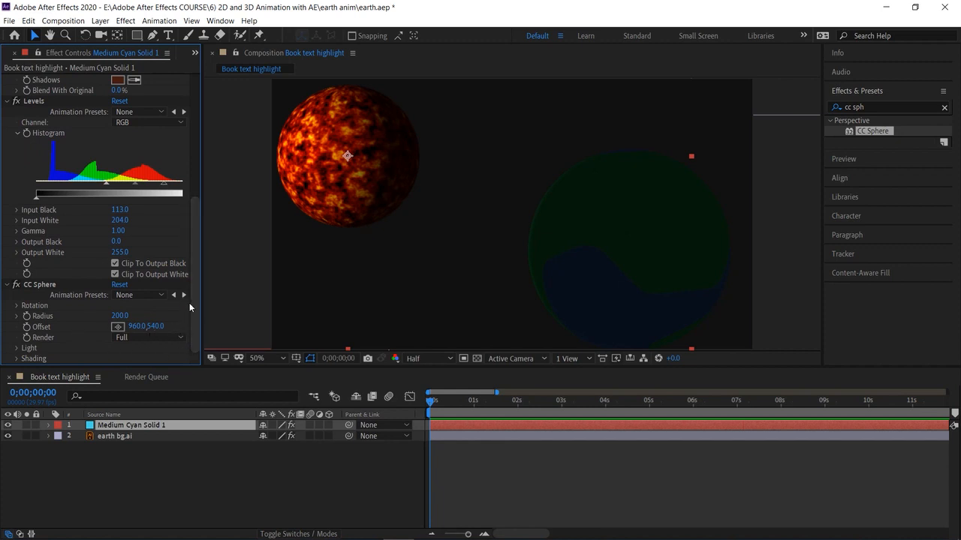
{"action": "left_click", "coordinate": [17, 349]}
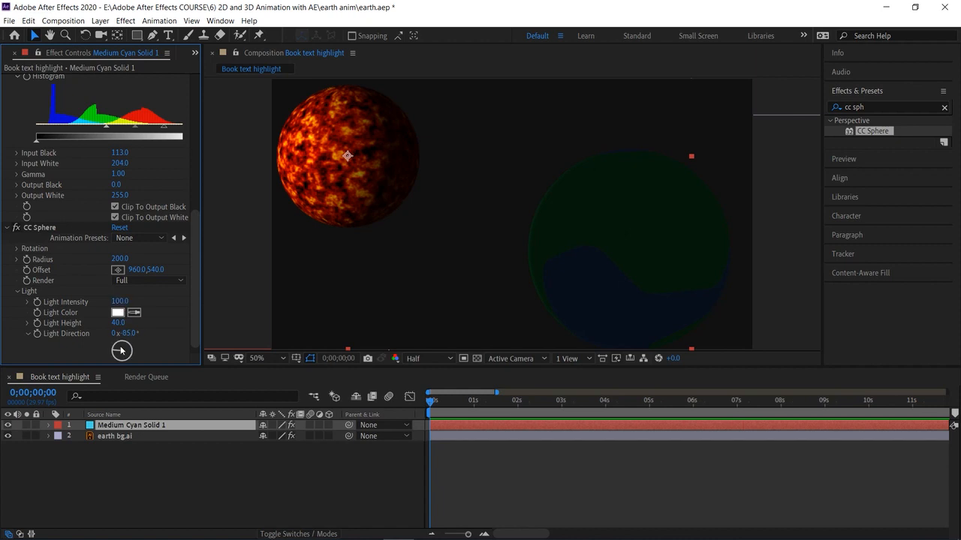
{"action": "left_click_drag", "start_coordinate": [119, 356], "coordinate": [137, 362]}
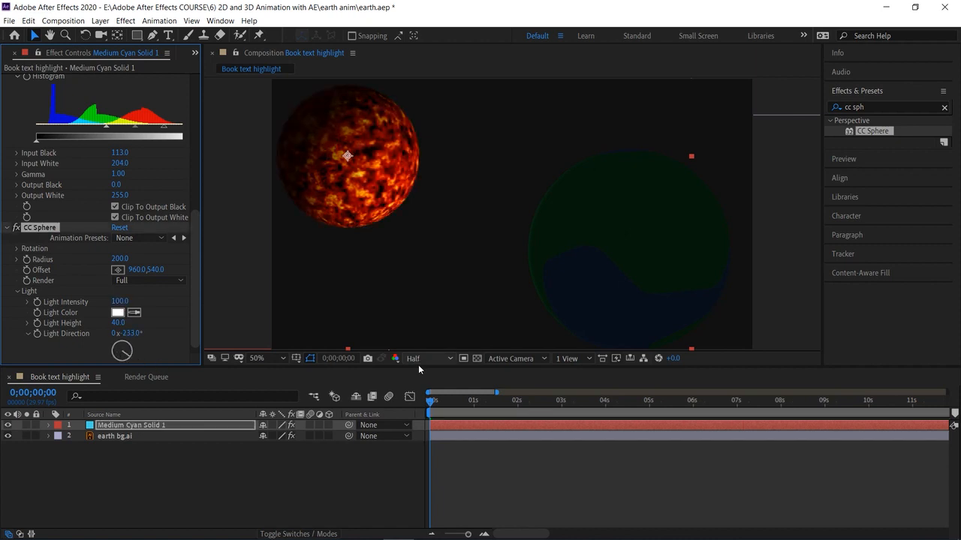
{"action": "key", "text": "space"}
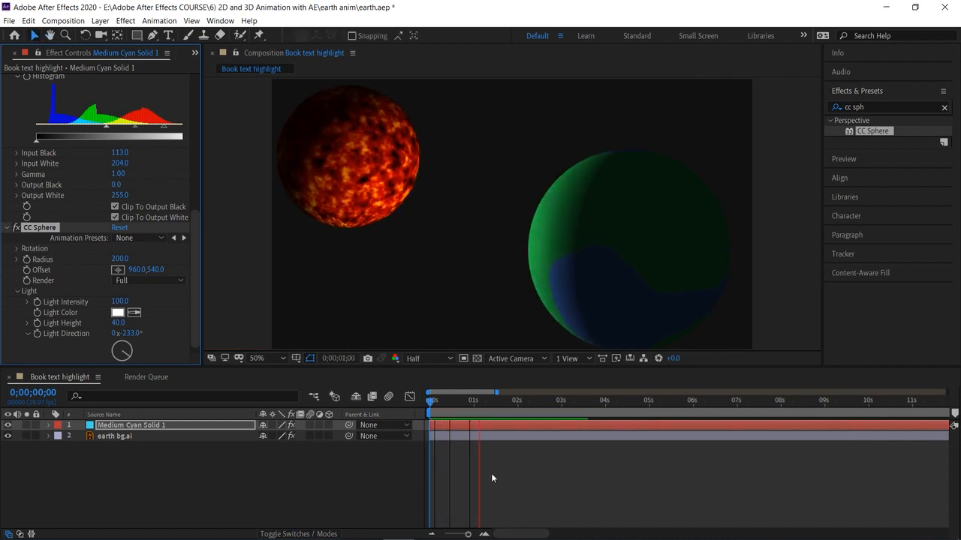
{"action": "key", "text": "space"}
{"action": "left_click_drag", "start_coordinate": [135, 354], "coordinate": [136, 359]}
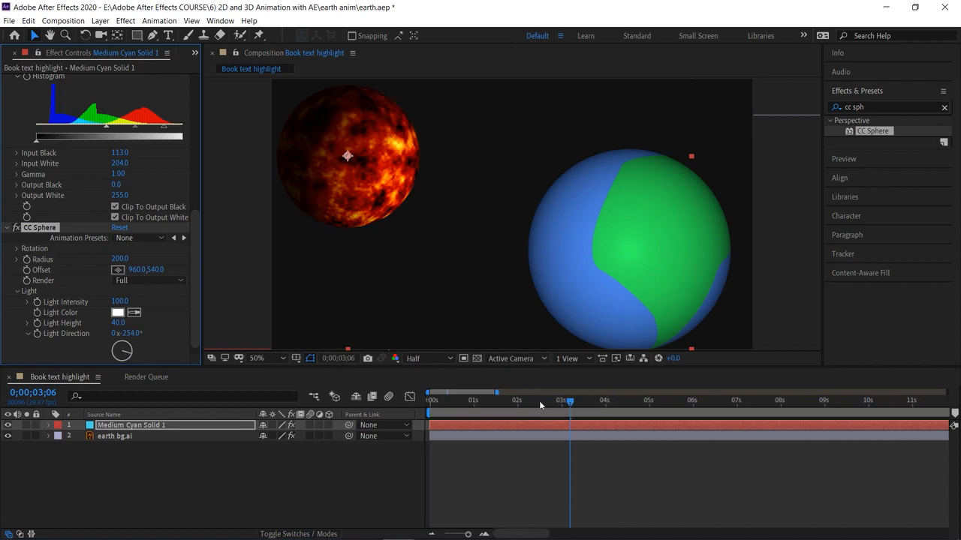
Preview the relit magma sphere beside the spinning earth from the start of the composition.
{"action": "left_click_drag", "start_coordinate": [556, 403], "coordinate": [409, 420]}
{"action": "key", "text": "space"}
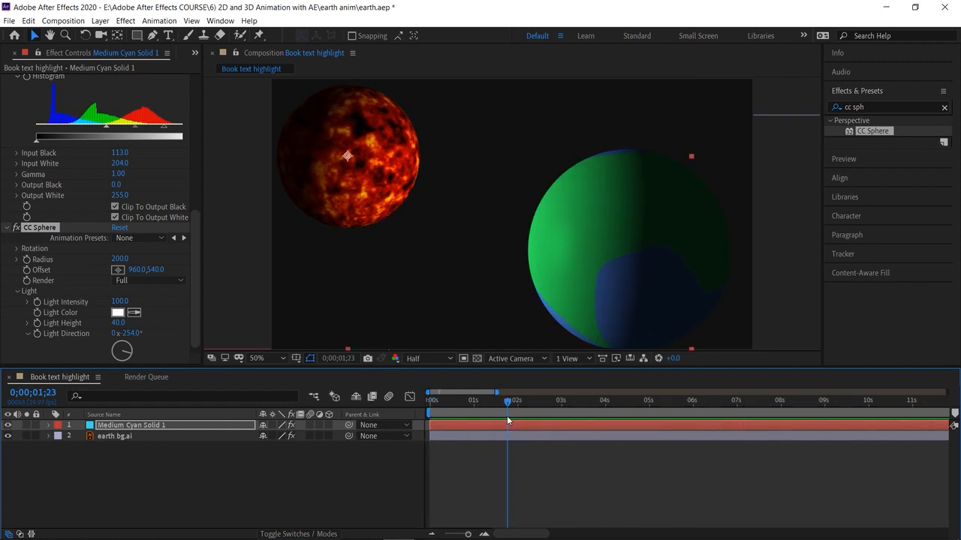
{"action": "key", "text": "space"}
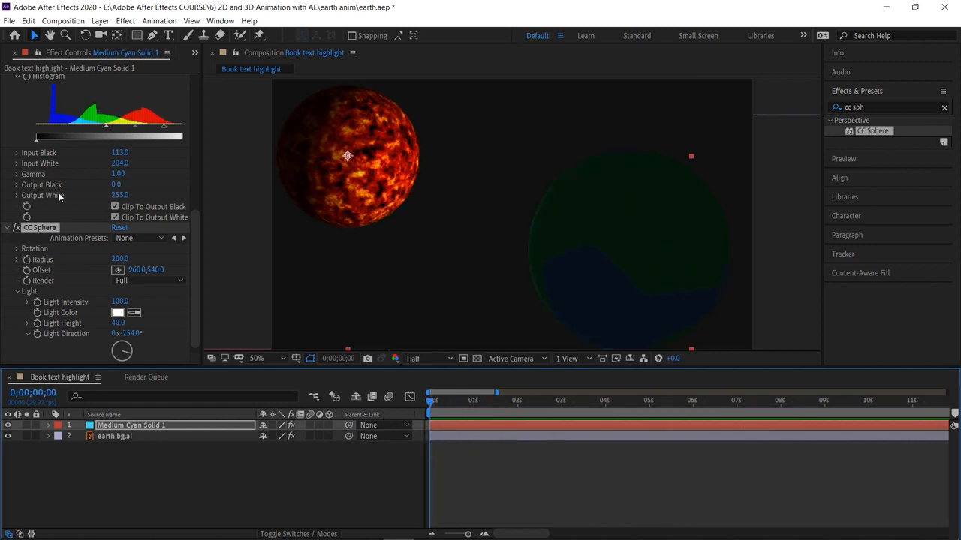
Close the effect controls and rename the Medium Cyan Solid 1 layer to sun.
{"action": "scroll", "coordinate": [60, 196], "scroll_direction": "up", "scroll_amount": 10}
{"action": "scroll", "coordinate": [34, 196], "scroll_direction": "up", "scroll_amount": 1}
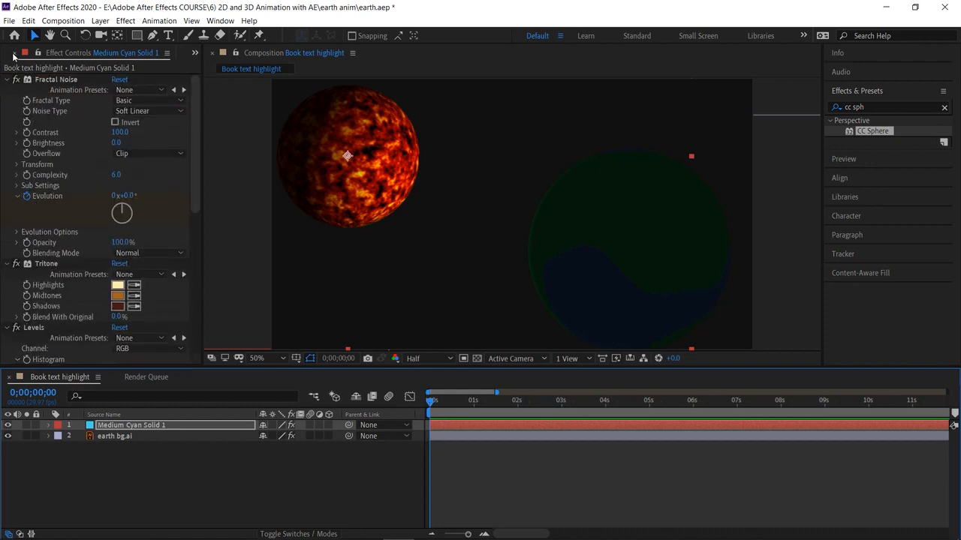
{"action": "left_click", "coordinate": [14, 54]}
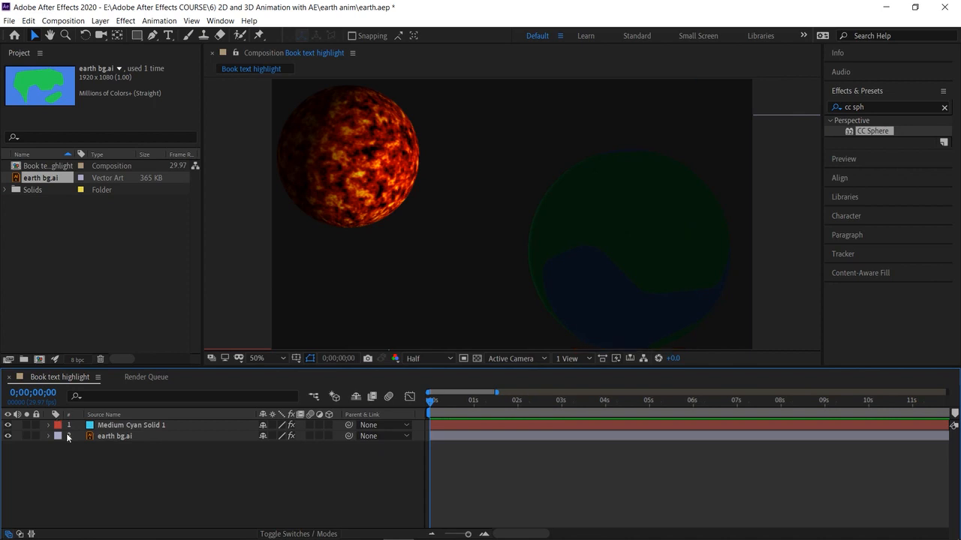
{"action": "left_click", "coordinate": [110, 426]}
{"action": "right_click", "coordinate": [110, 427]}
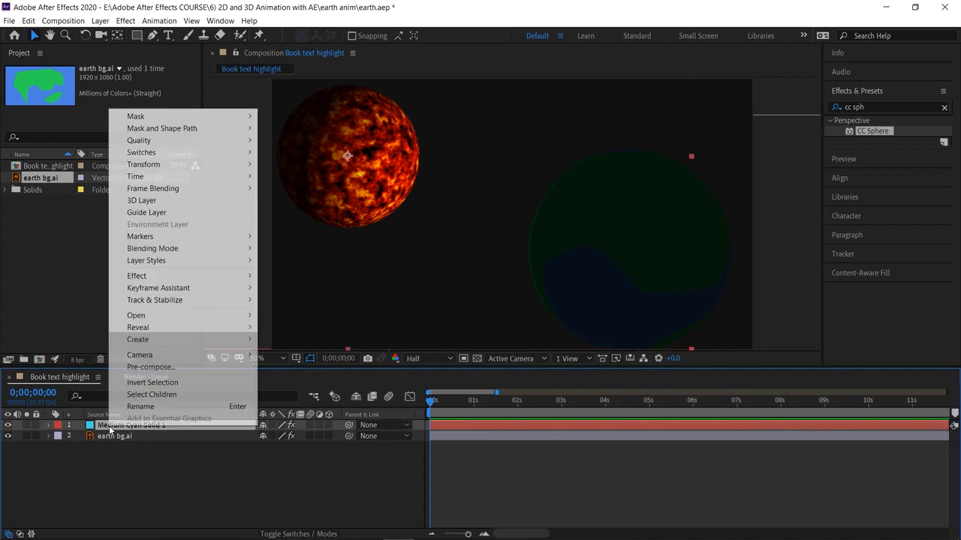
{"action": "left_click", "coordinate": [135, 404]}
{"action": "type", "text": "sun"}
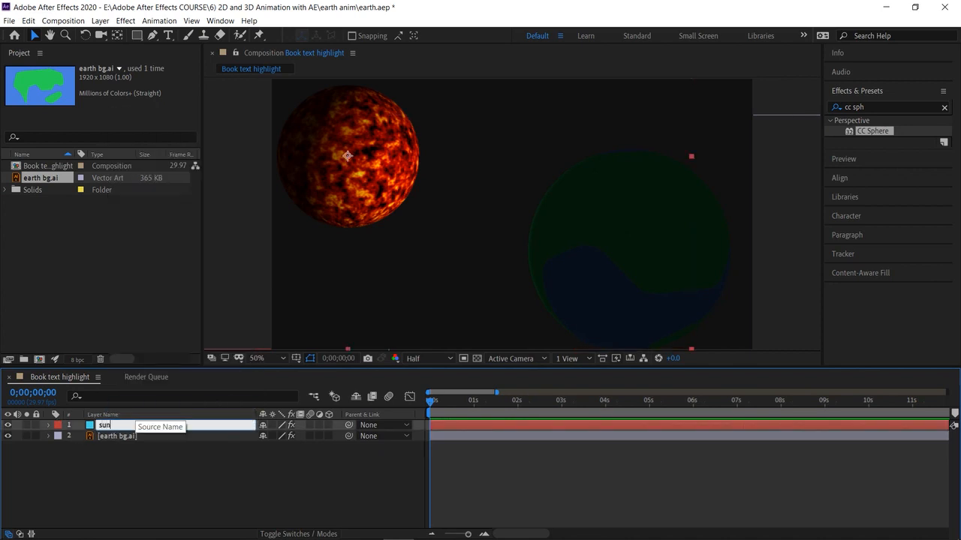
{"action": "key", "text": "Return"}
{"action": "left_click", "coordinate": [146, 470]}
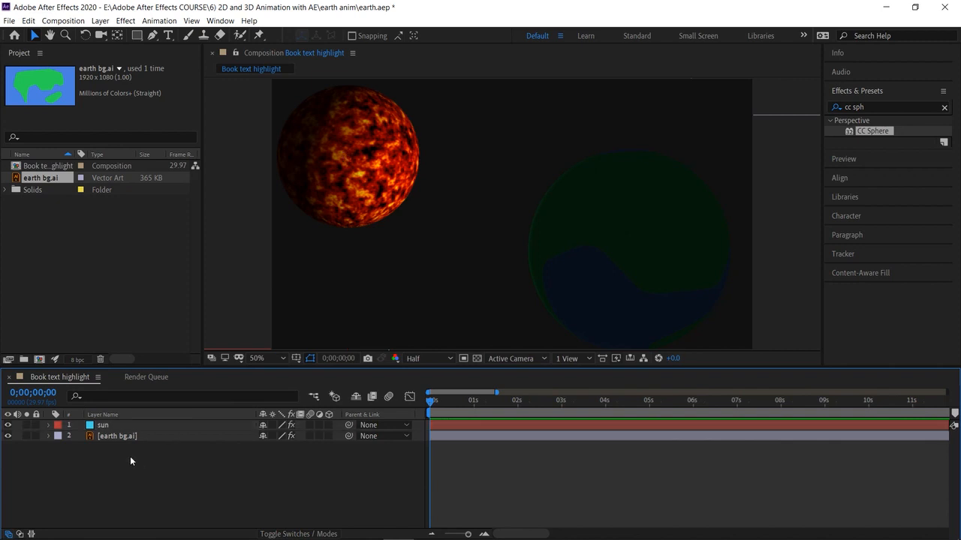
Keyframe the sun layer's position at 0;00;00;00 and place it outside the frame at about -366, 130.
{"action": "left_click", "coordinate": [48, 425]}
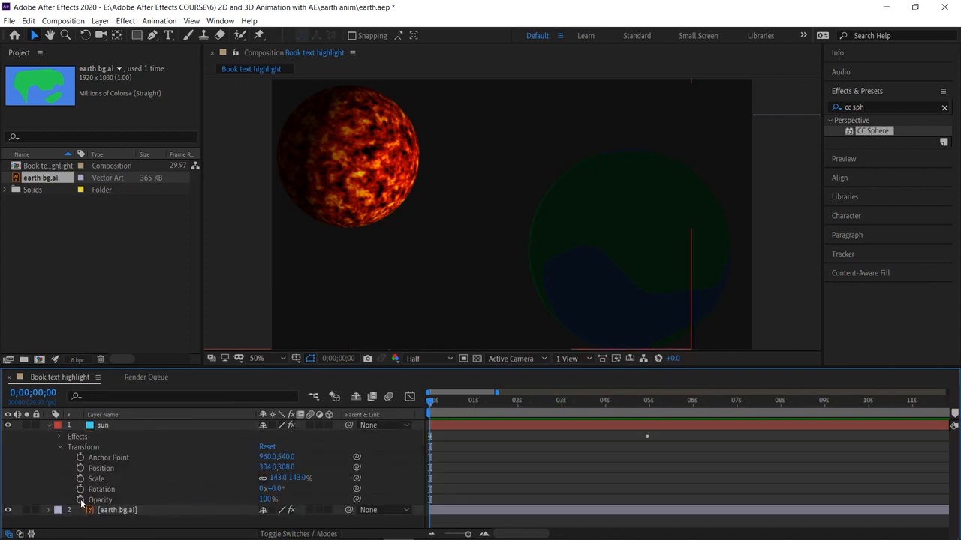
{"action": "left_click", "coordinate": [81, 468]}
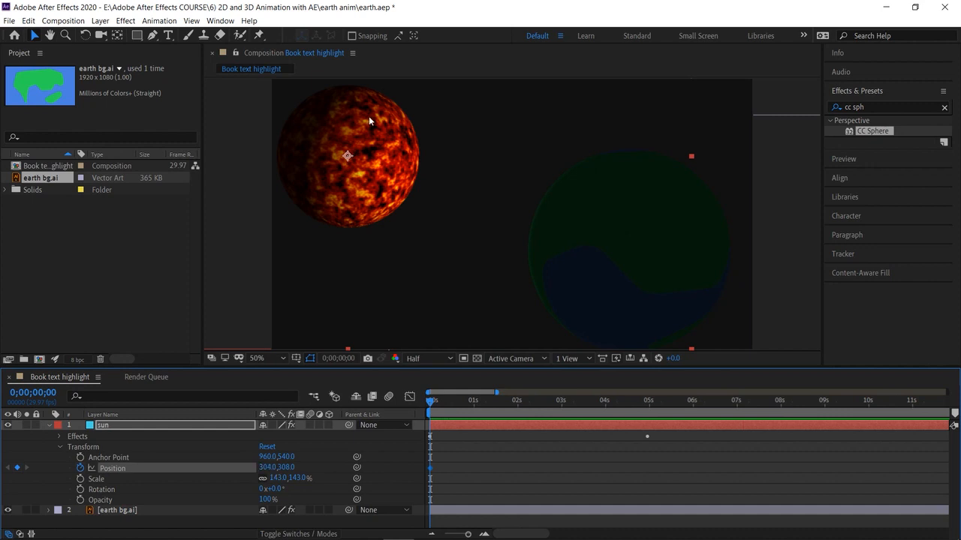
{"action": "left_click", "coordinate": [303, 150]}
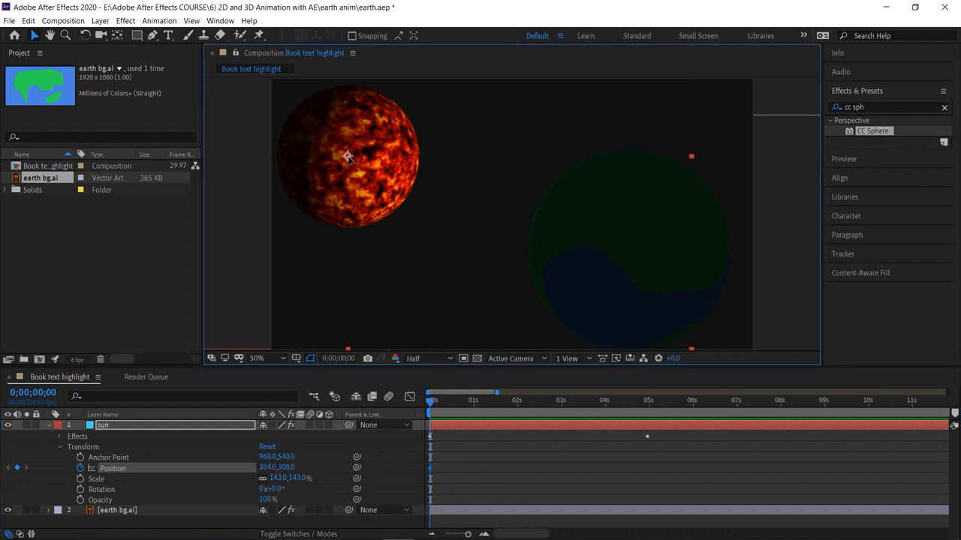
{"action": "left_click_drag", "start_coordinate": [300, 155], "coordinate": [180, 111]}
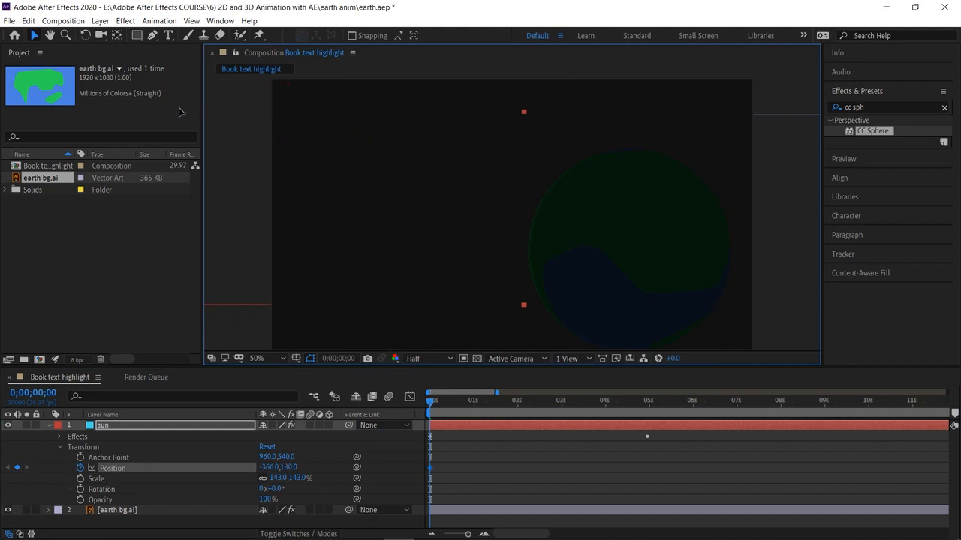
At 0;00;01;01, keyframe the sun's position inside the frame at 312, 371.
{"action": "left_click_drag", "start_coordinate": [433, 401], "coordinate": [474, 417]}
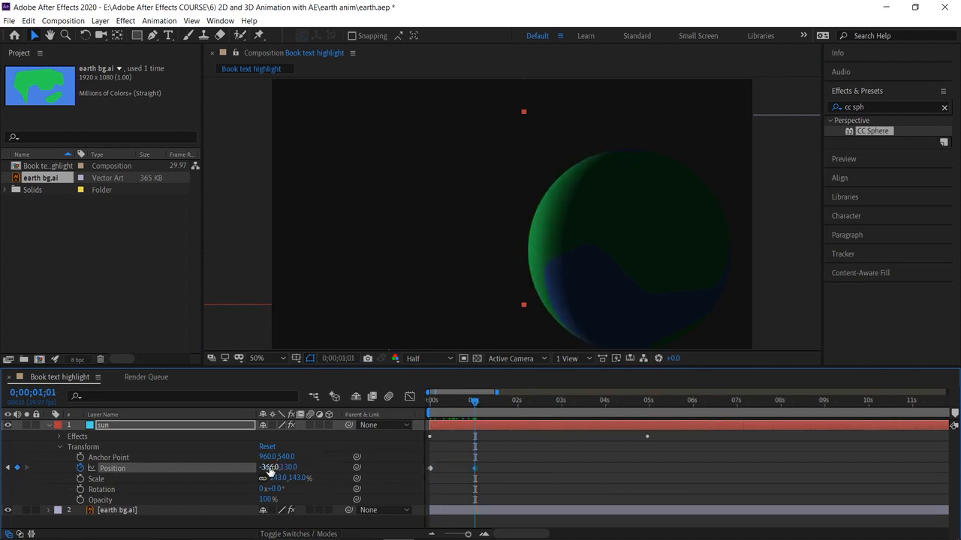
{"action": "left_click_drag", "start_coordinate": [301, 467], "coordinate": [693, 468]}
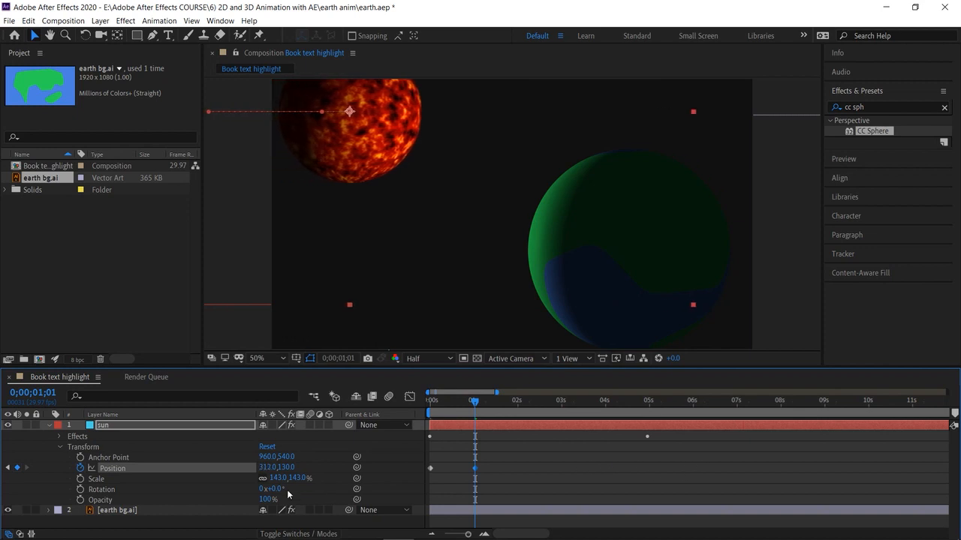
{"action": "left_click_drag", "start_coordinate": [313, 471], "coordinate": [431, 475]}
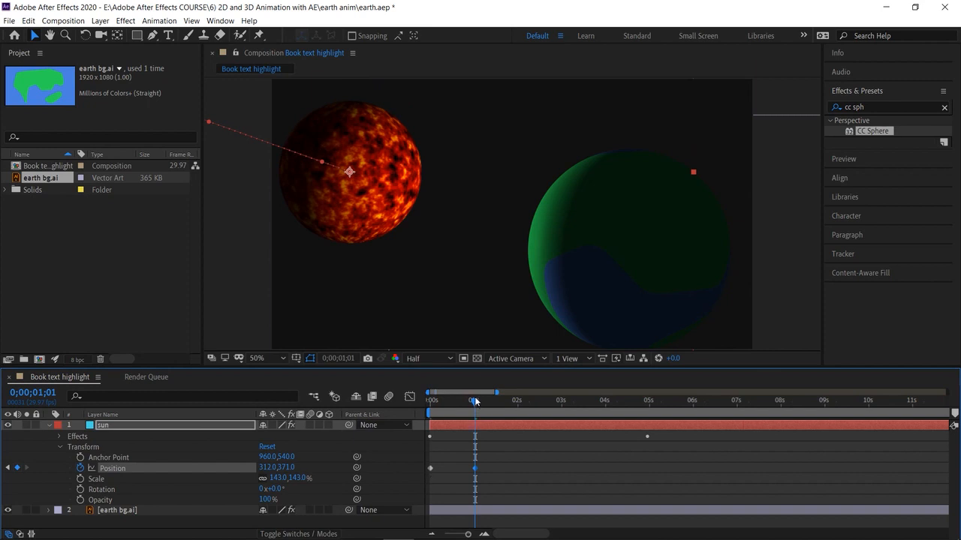
Preview the sun's entrance into the frame from 0;00;00;00.
{"action": "key", "text": "Home"}
{"action": "key", "text": "space"}
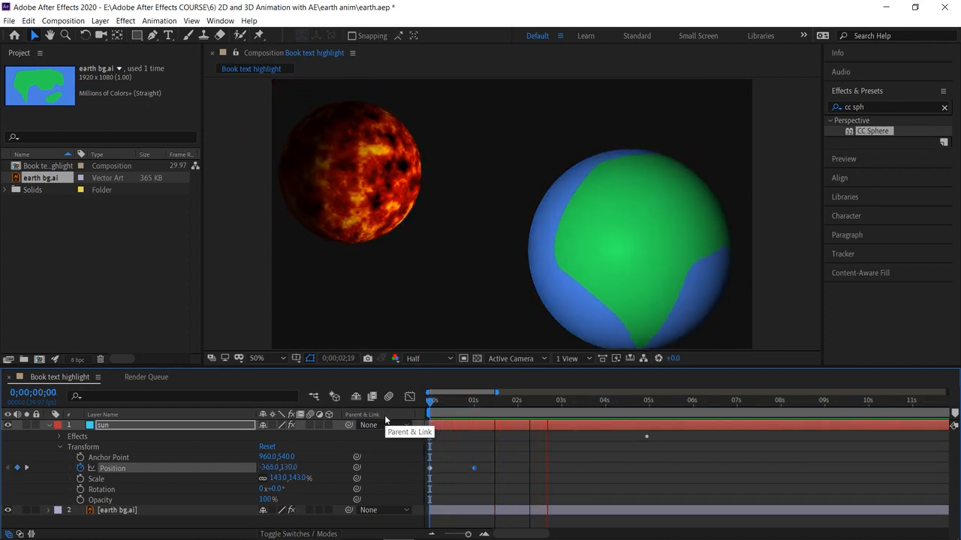
{"action": "key", "text": "space"}
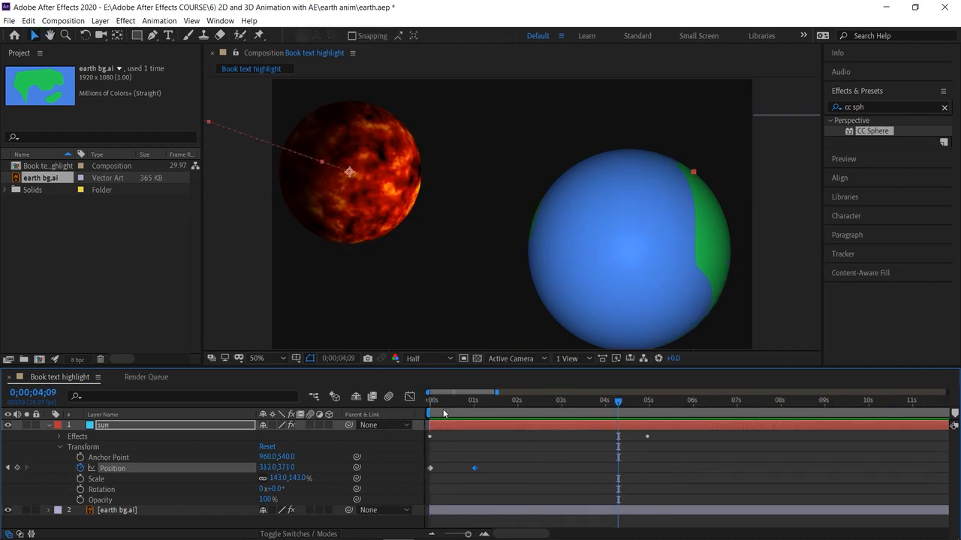
Shift both sun position keyframes about a third of a second later and apply Easy Ease to them.
{"action": "left_click_drag", "start_coordinate": [416, 456], "coordinate": [488, 475]}
{"action": "left_click_drag", "start_coordinate": [430, 468], "coordinate": [443, 468]}
{"action": "right_click", "coordinate": [489, 465]}
{"action": "mouse_move", "coordinate": [582, 459]}
{"action": "left_click", "coordinate": [666, 388]}
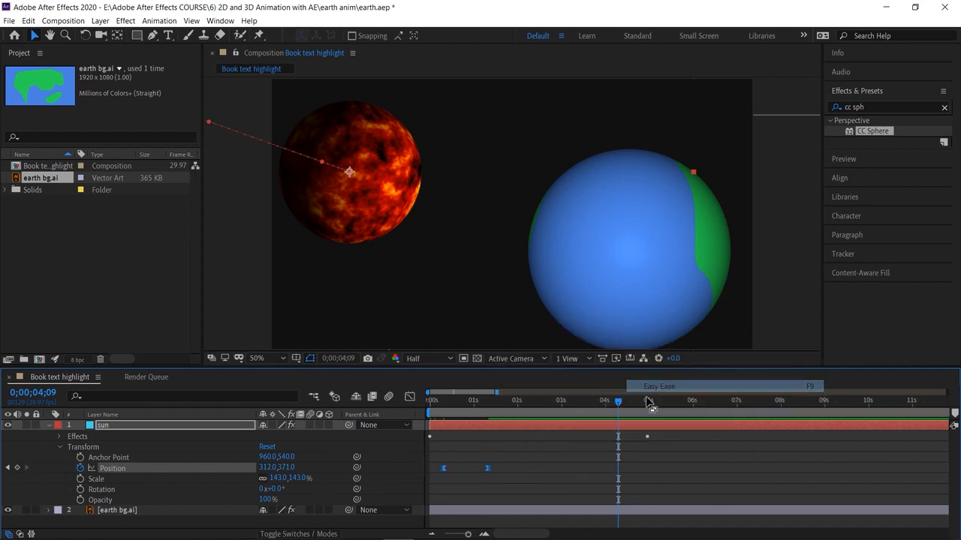
Steepen the speed curve of the sun's position, giving the second keyframe an influence of about 65%.
{"action": "left_click", "coordinate": [409, 397]}
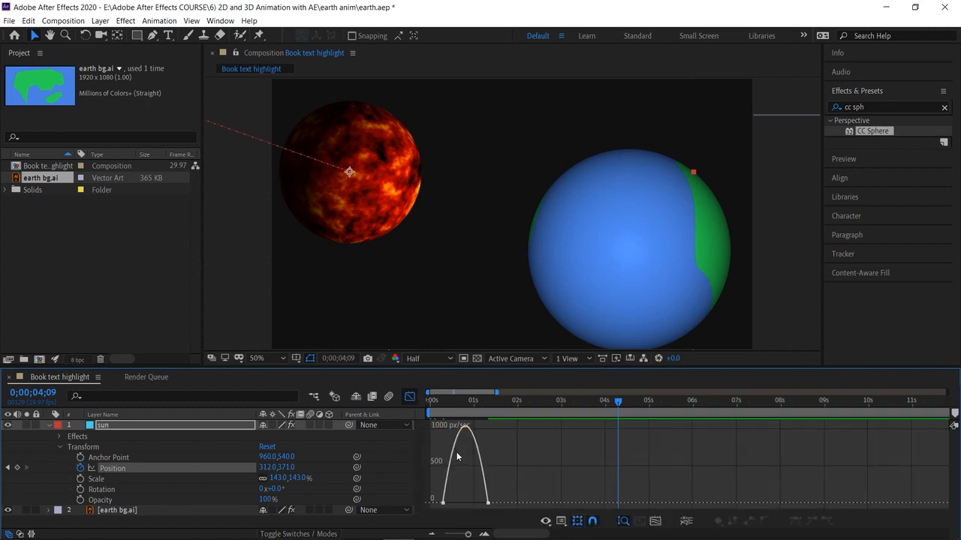
{"action": "left_click", "coordinate": [443, 504]}
{"action": "left_click_drag", "start_coordinate": [450, 504], "coordinate": [474, 505]}
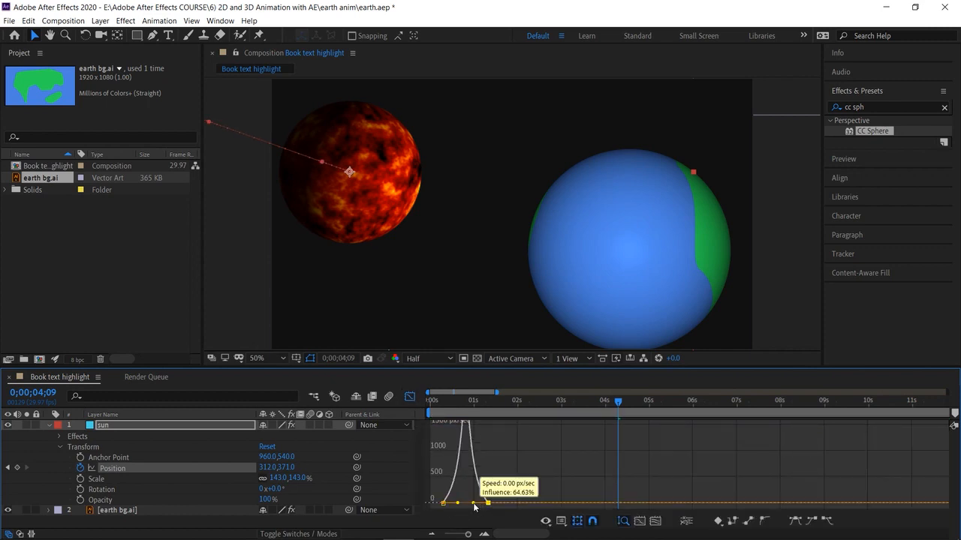
{"action": "left_click", "coordinate": [410, 397]}
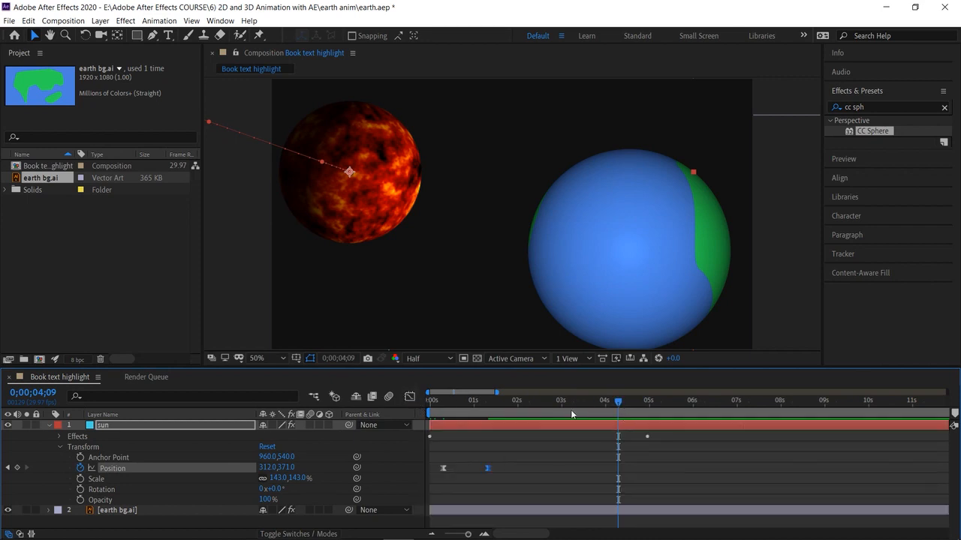
Preview the eased sun movement from the start of the composition.
{"action": "key", "text": "Home"}
{"action": "key", "text": "space"}
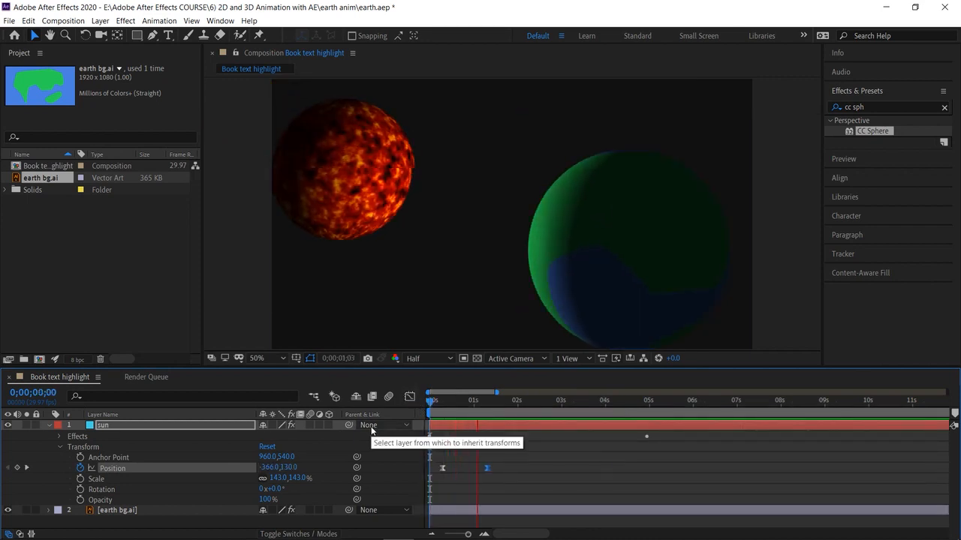
{"action": "key", "text": "space"}
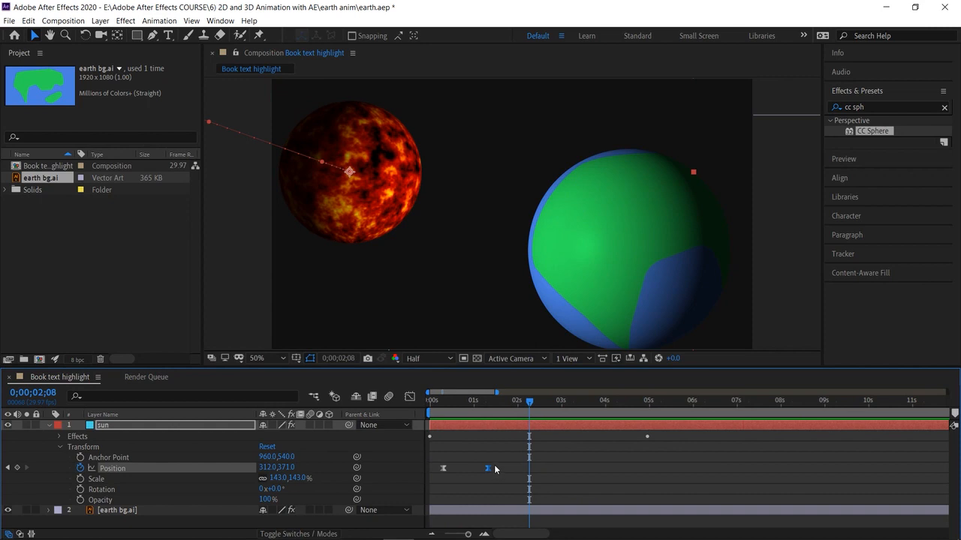
Slow the sun's entrance by moving its second position keyframe to about 2 seconds, and preview the result.
{"action": "left_click_drag", "start_coordinate": [487, 468], "coordinate": [517, 468]}
{"action": "key", "text": "Home"}
{"action": "key", "text": "space"}
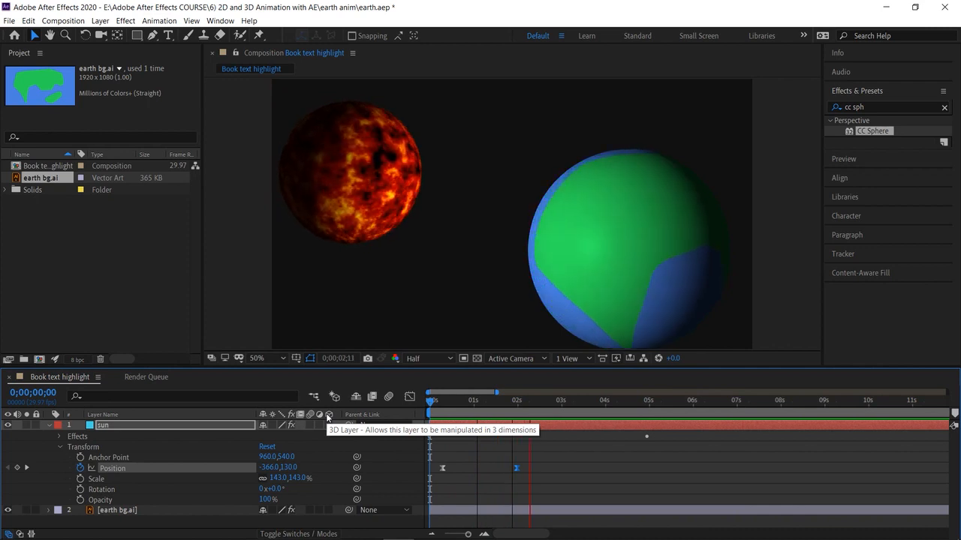
{"action": "key", "text": "space"}
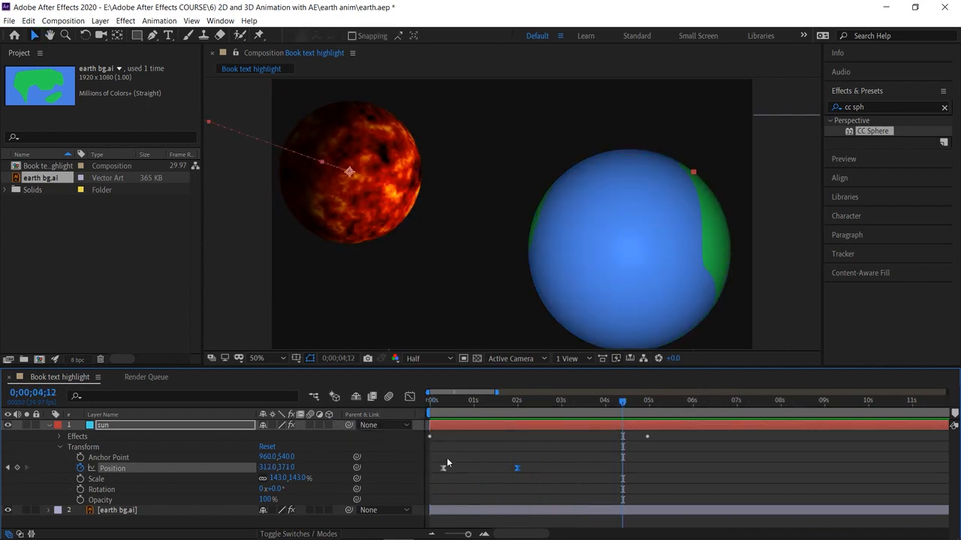
Readjust the easing handles of both sun position keyframes in the speed graph and play back the movement.
{"action": "left_click", "coordinate": [516, 468]}
{"action": "key", "text": "F9"}
{"action": "left_click_drag", "start_coordinate": [438, 456], "coordinate": [533, 481]}
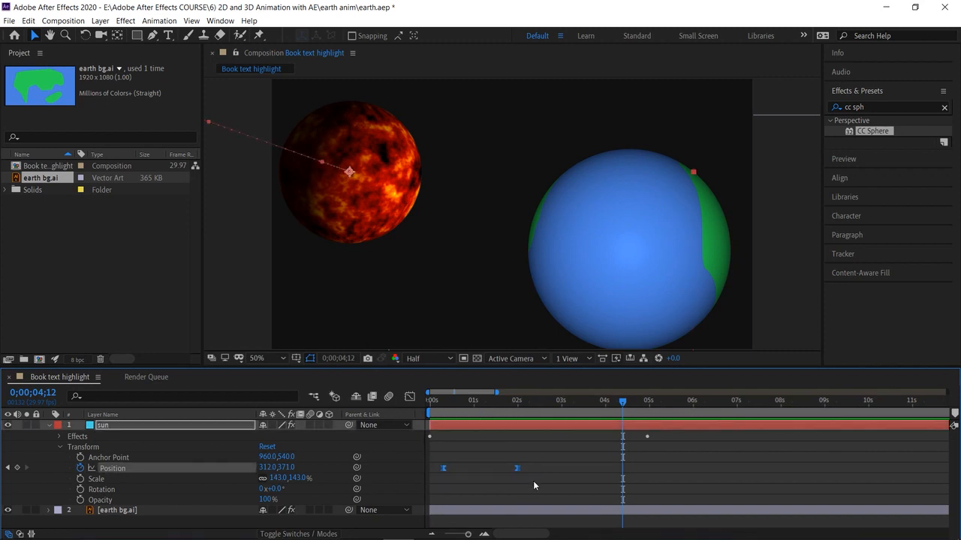
{"action": "left_click", "coordinate": [410, 397]}
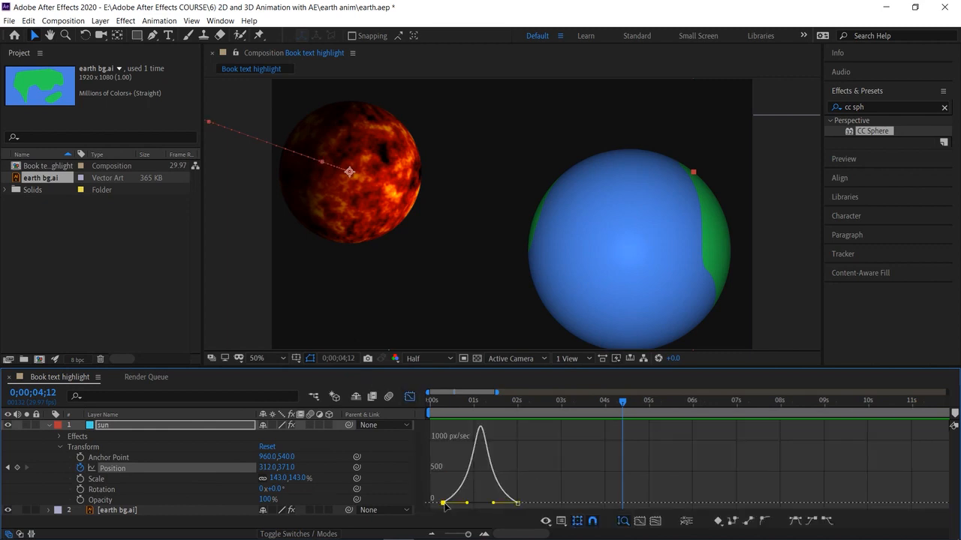
{"action": "left_click_drag", "start_coordinate": [466, 503], "coordinate": [508, 503]}
{"action": "left_click", "coordinate": [410, 397]}
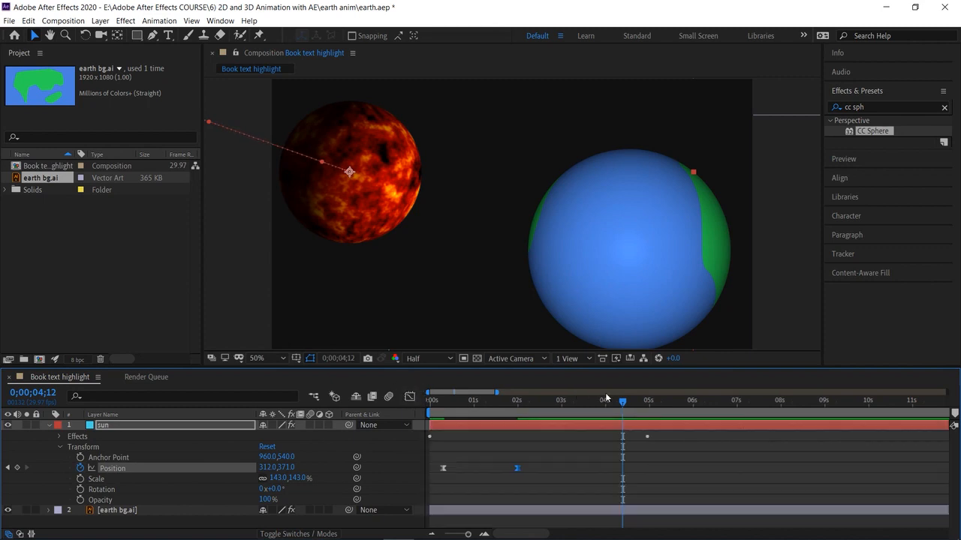
{"action": "key", "text": "space"}
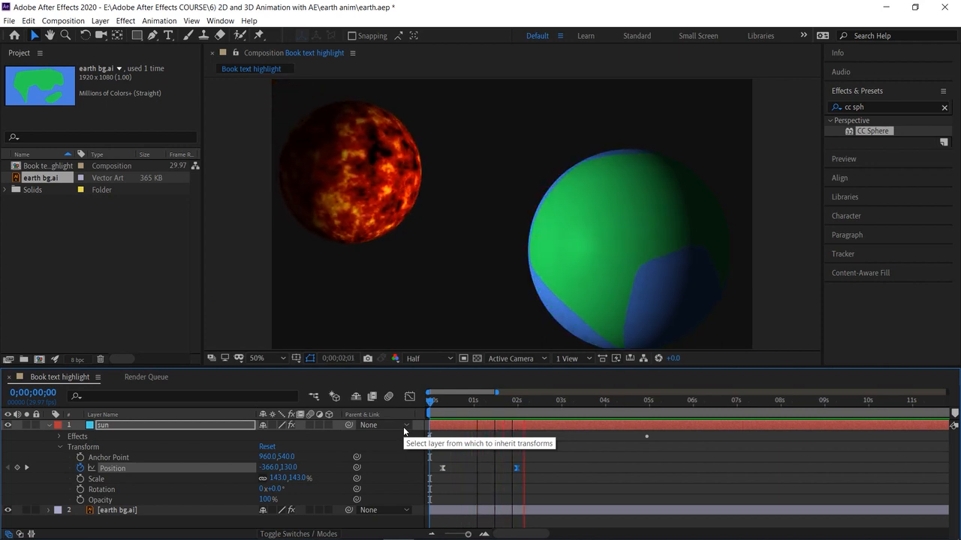
Create a new 1920 x 1080 px cyan solid layer with the color #2CB2C6.
{"action": "key", "text": "space"}
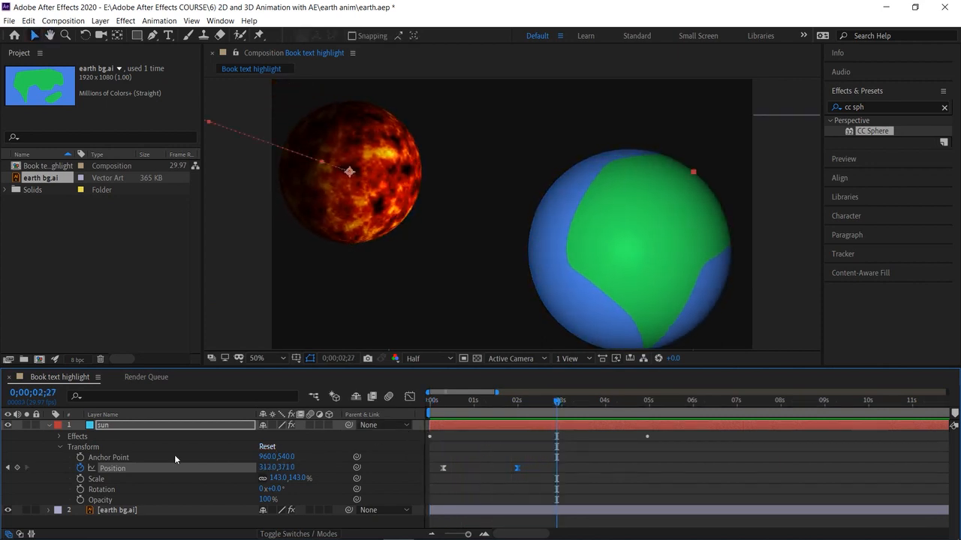
{"action": "left_click", "coordinate": [49, 426]}
{"action": "left_click", "coordinate": [125, 476]}
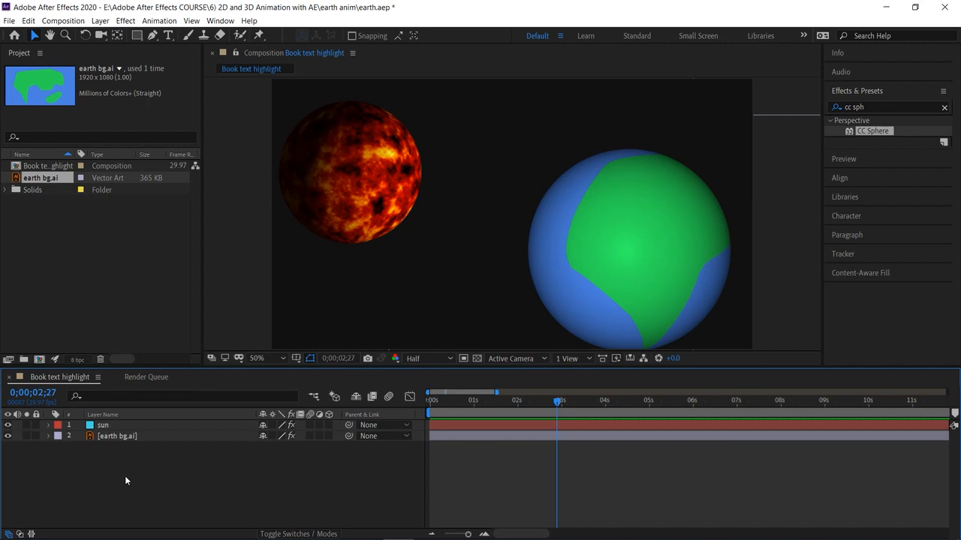
{"action": "right_click", "coordinate": [124, 476]}
{"action": "mouse_move", "coordinate": [192, 359]}
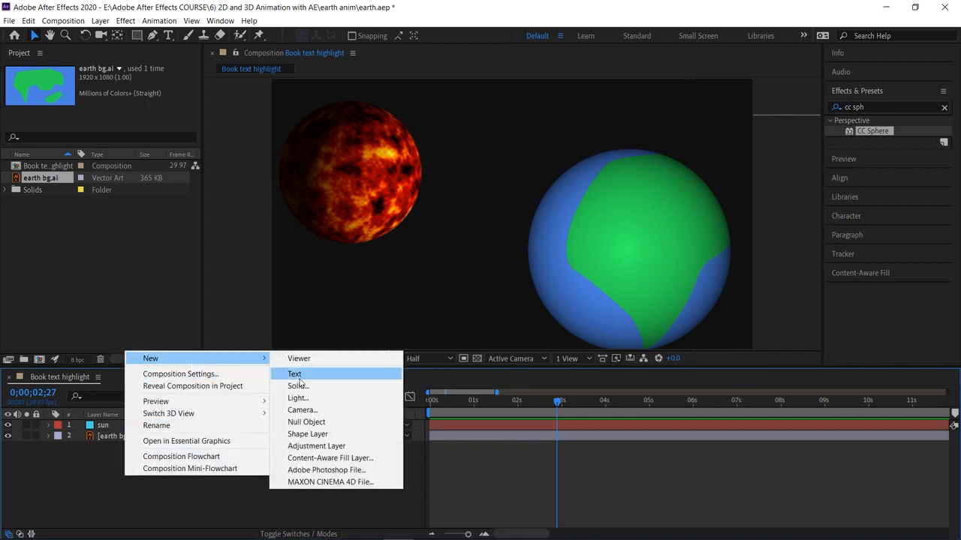
{"action": "left_click", "coordinate": [300, 386]}
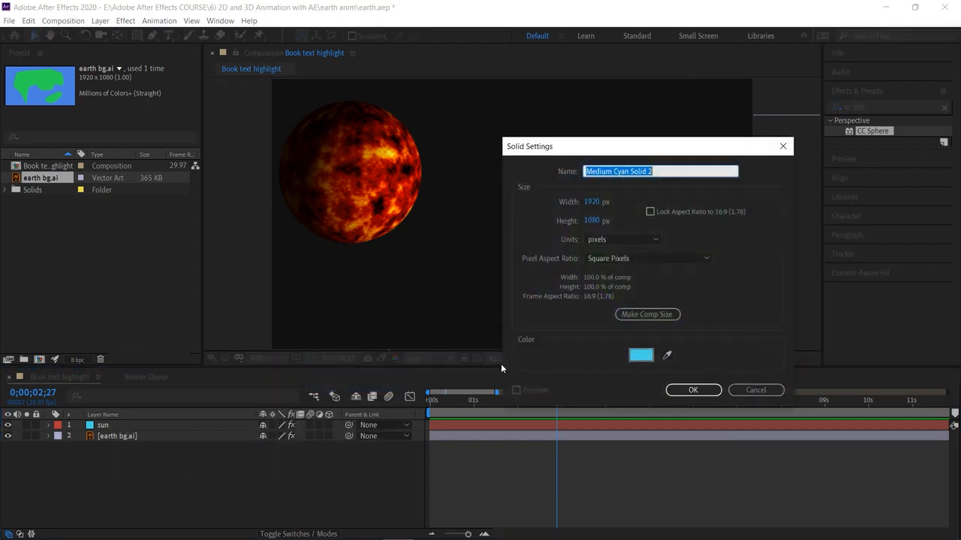
{"action": "left_click", "coordinate": [642, 356]}
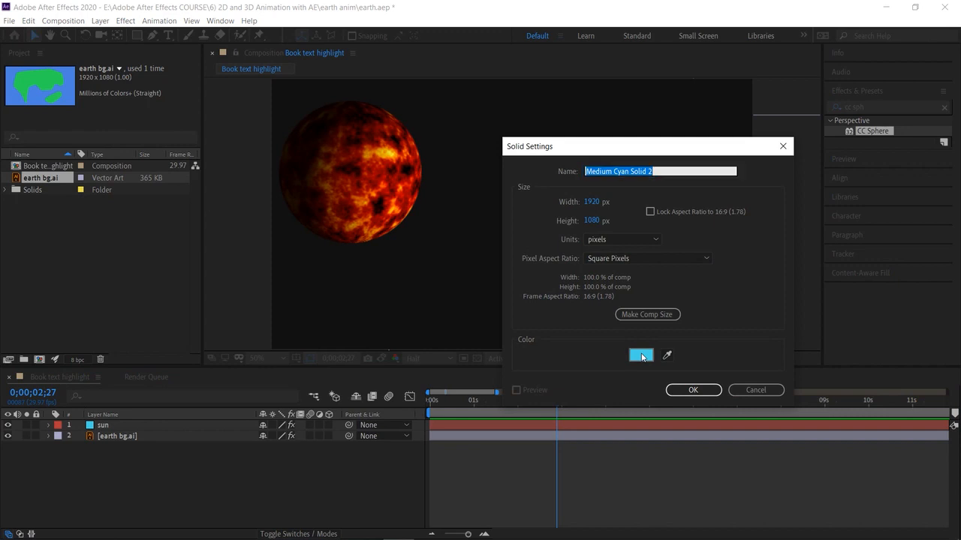
{"action": "left_click", "coordinate": [705, 457]}
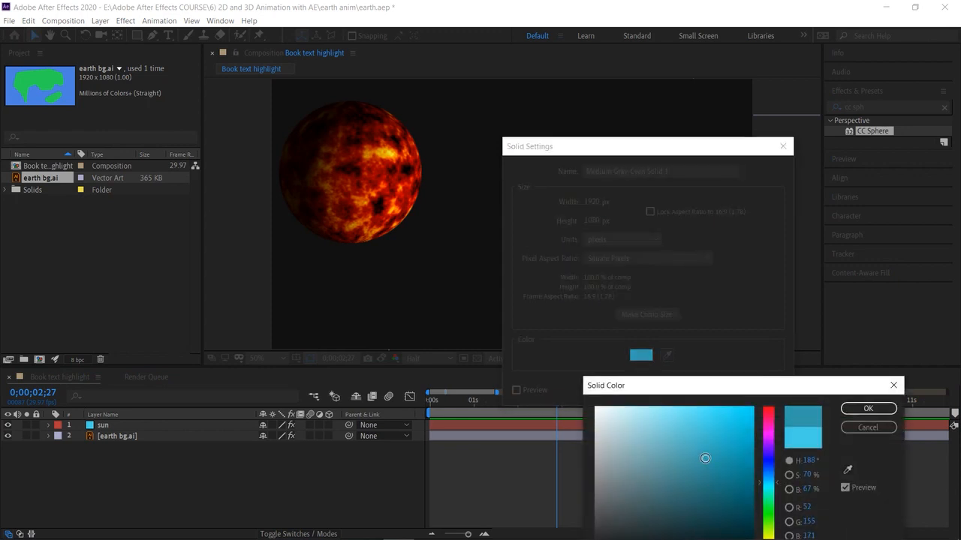
{"action": "left_click", "coordinate": [868, 409]}
{"action": "left_click", "coordinate": [693, 390]}
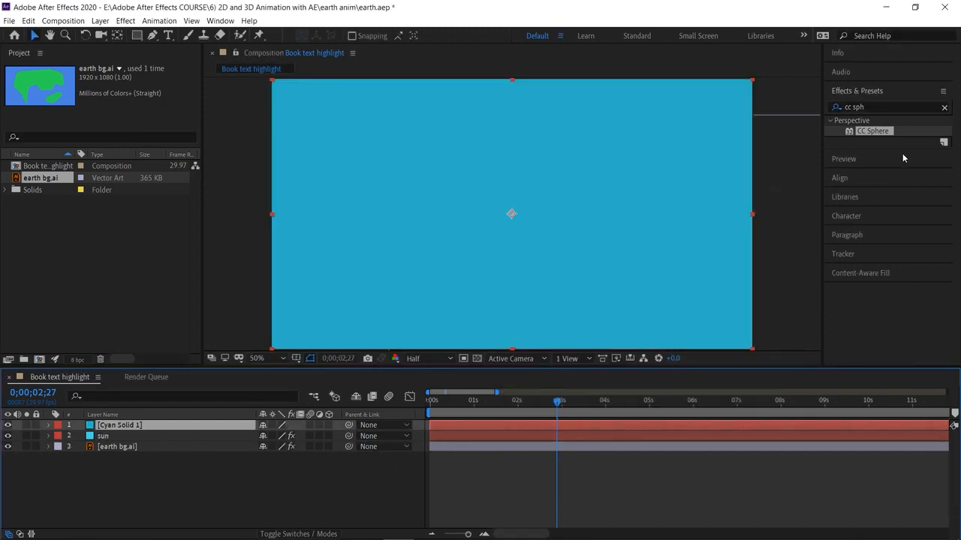
Find the CC Star Burst effect with the search "cc star", apply it to the cyan solid, and preview the stars.
{"action": "left_click", "coordinate": [883, 106]}
{"action": "key", "text": "BackSpace"}
{"action": "key", "text": "BackSpace"}
{"action": "key", "text": "BackSpace"}
{"action": "type", "text": "star"}
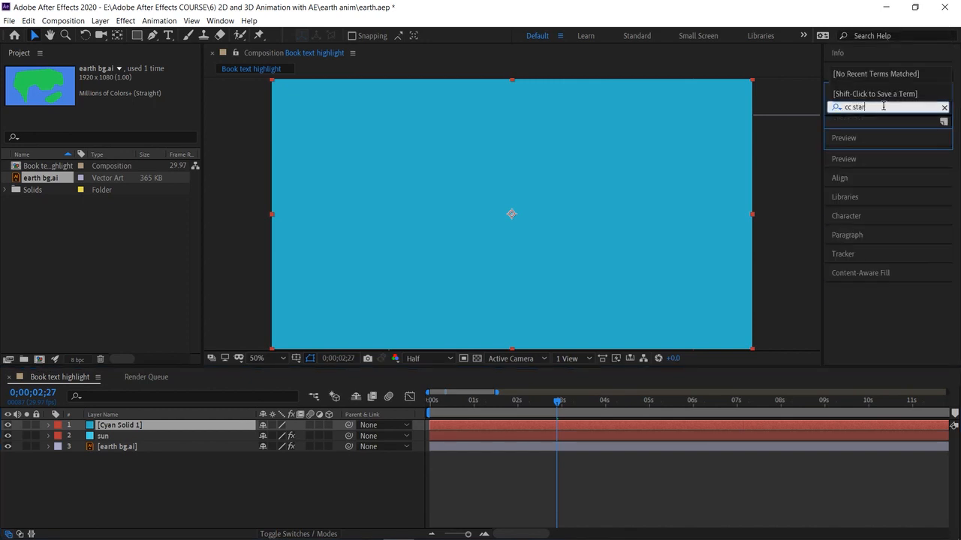
{"action": "left_click_drag", "start_coordinate": [884, 133], "coordinate": [673, 182]}
{"action": "key", "text": "space"}
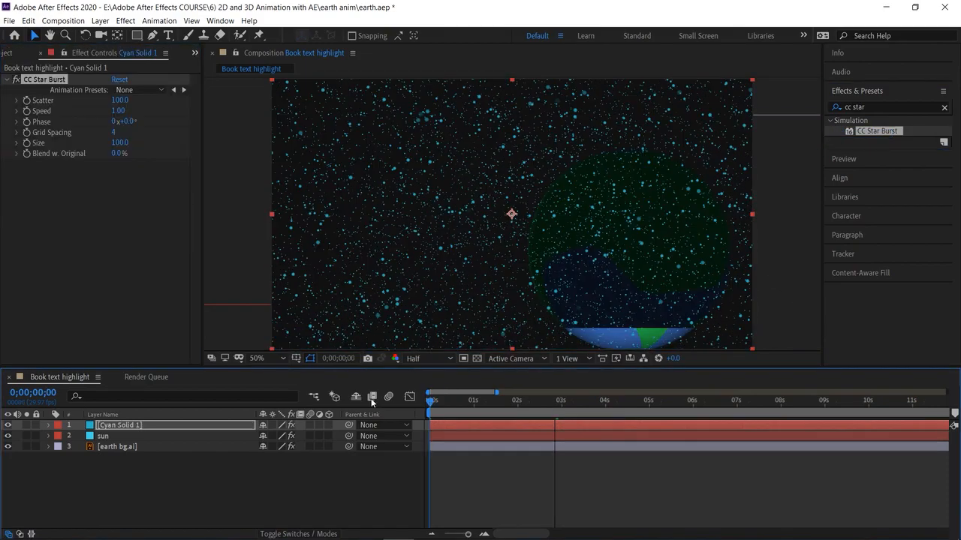
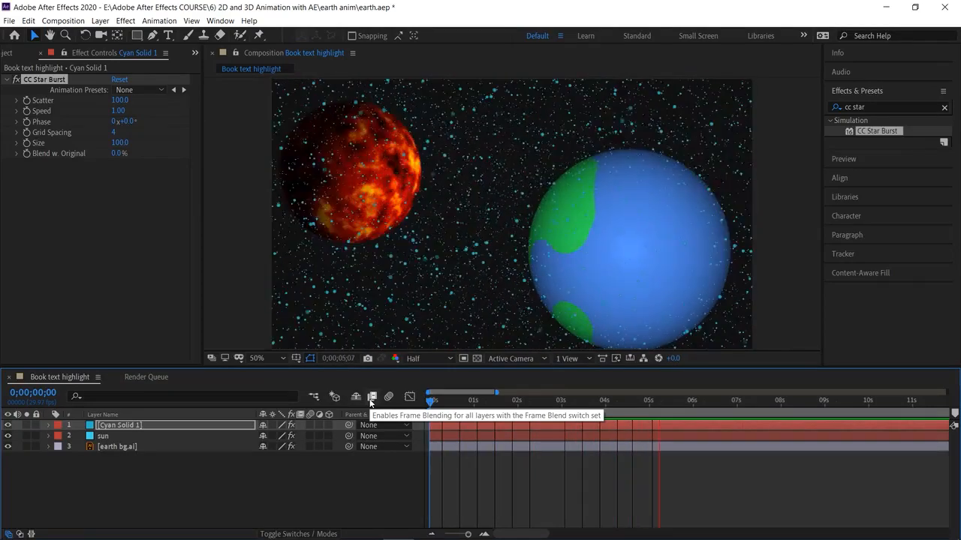
Move the cyan star layer beneath the sun and Earth layers and preview the scene from the start.
{"action": "key", "text": "space"}
{"action": "left_click_drag", "start_coordinate": [116, 426], "coordinate": [120, 468]}
{"action": "left_click_drag", "start_coordinate": [666, 404], "coordinate": [430, 404]}
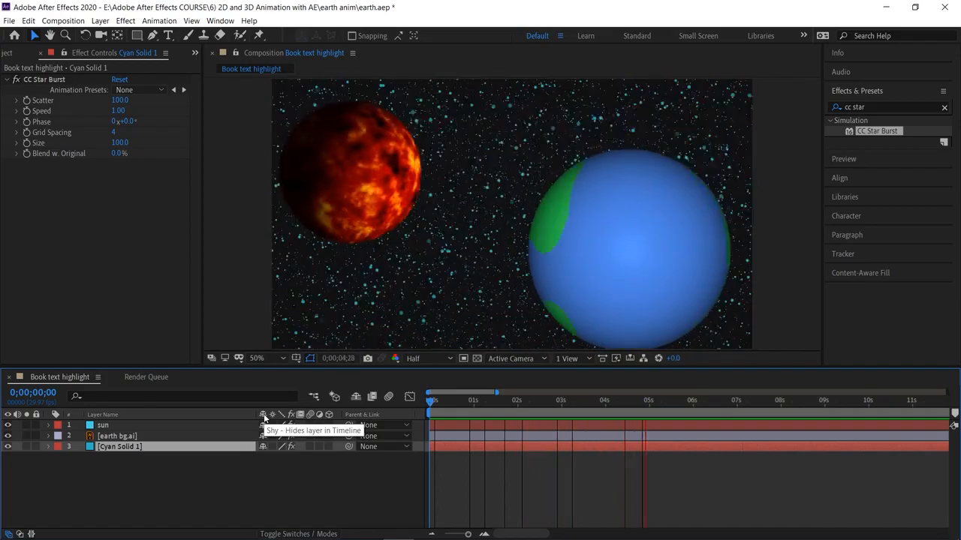
{"action": "key", "text": "space"}
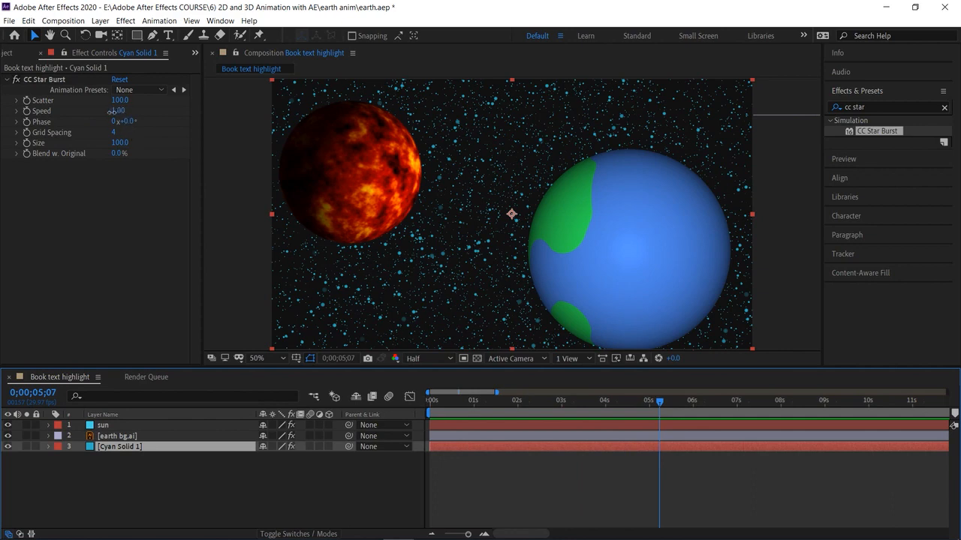
Reduce the cyan layer's CC Star Burst speed to 0.75 and preview the animation from the start.
{"action": "left_click_drag", "start_coordinate": [115, 111], "coordinate": [106, 113]}
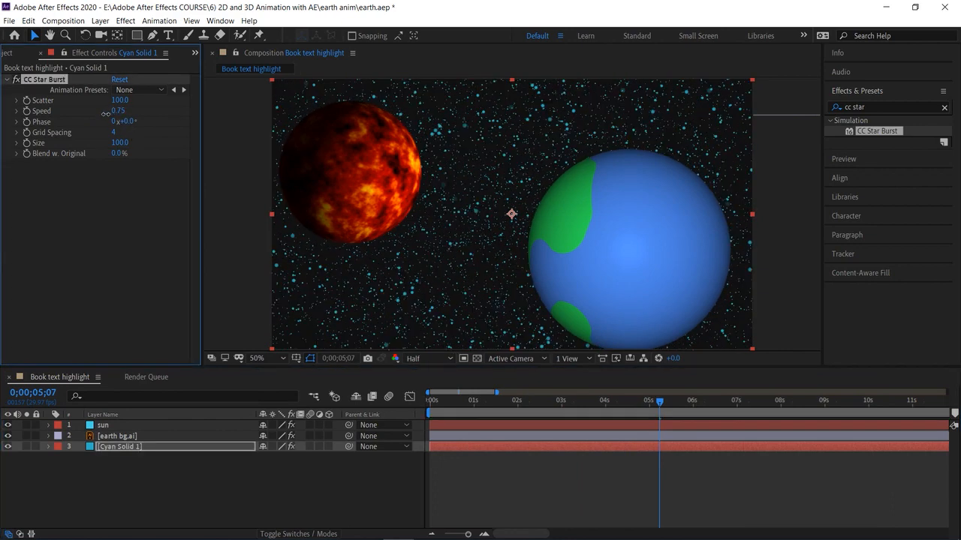
{"action": "left_click_drag", "start_coordinate": [661, 406], "coordinate": [271, 399]}
{"action": "key", "text": "space"}
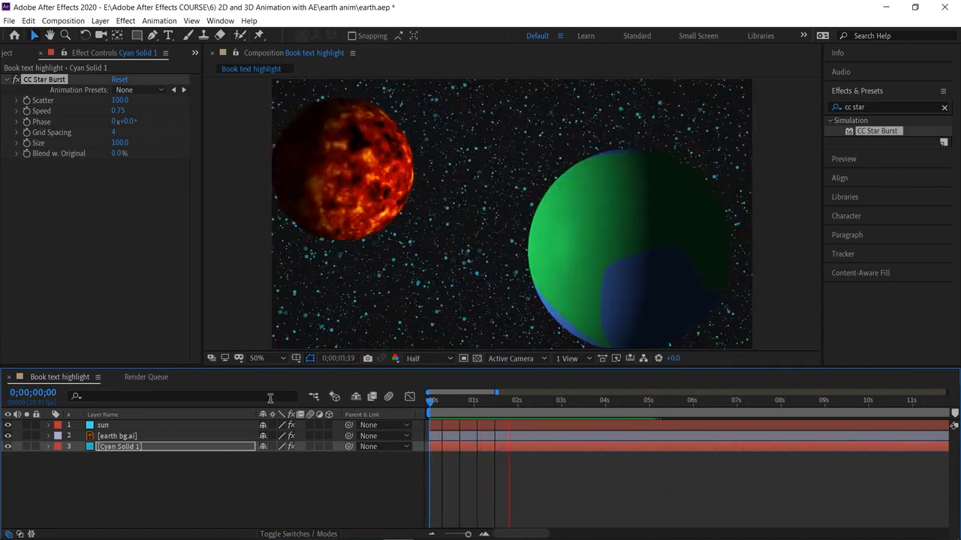
Create a new 1920 x 1080 px bright green solid layer with the color #2EF83D.
{"action": "right_click", "coordinate": [263, 479]}
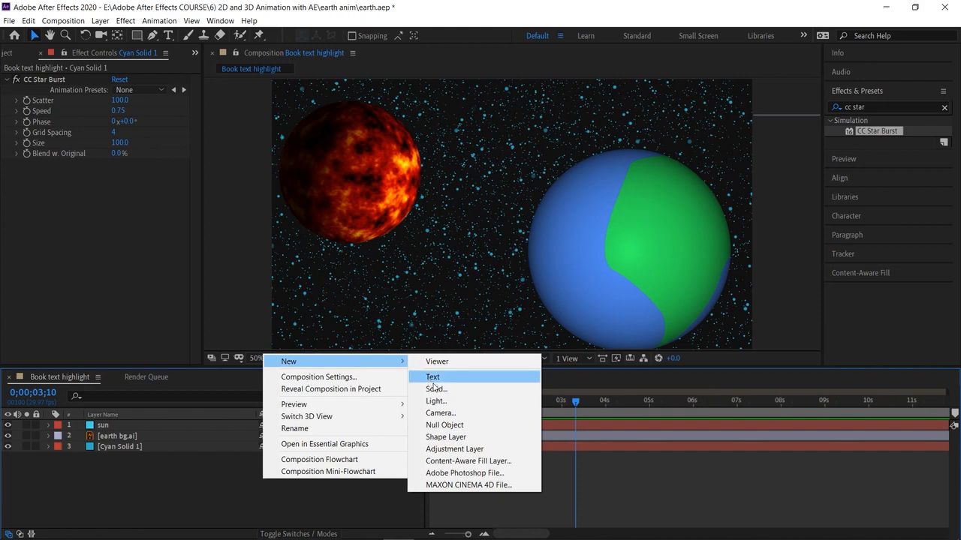
{"action": "left_click", "coordinate": [435, 389]}
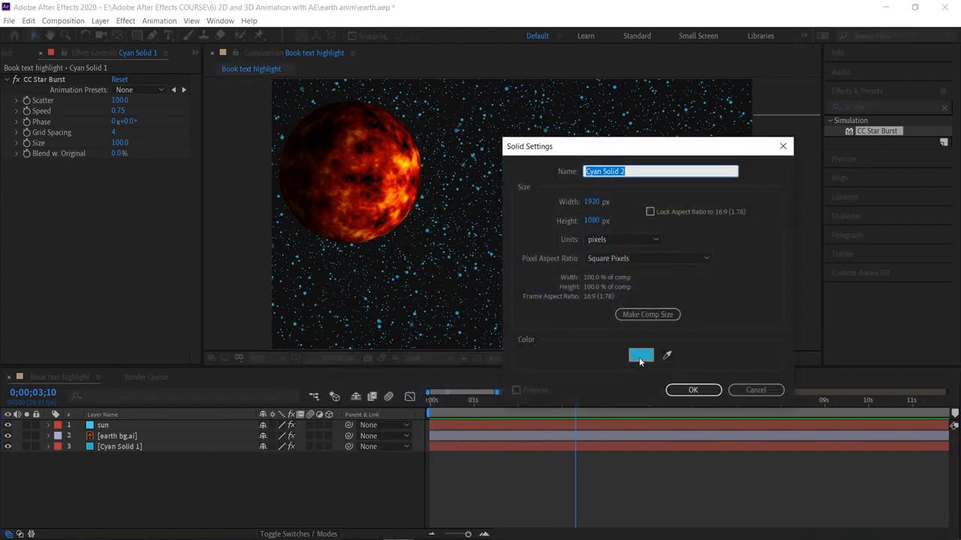
{"action": "left_click", "coordinate": [641, 357]}
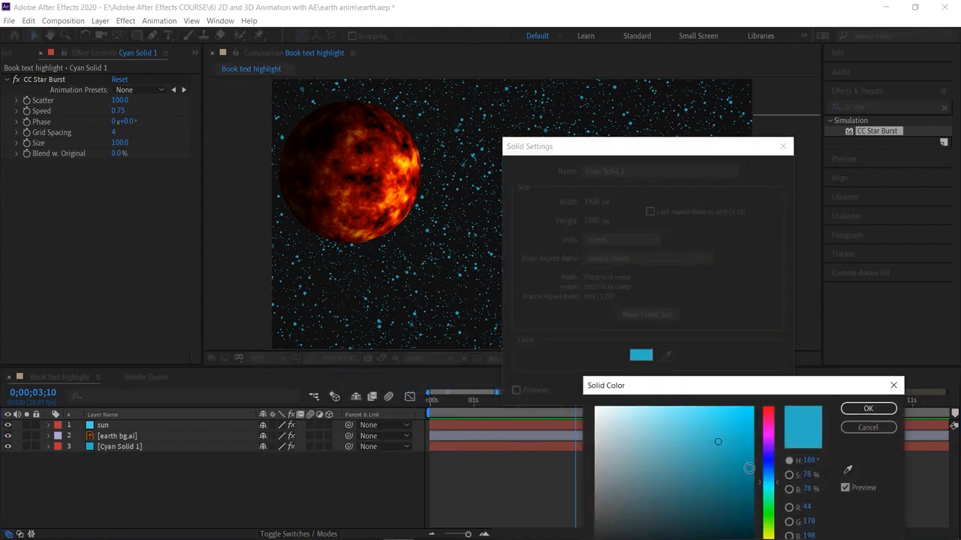
{"action": "left_click_drag", "start_coordinate": [777, 392], "coordinate": [780, 240]}
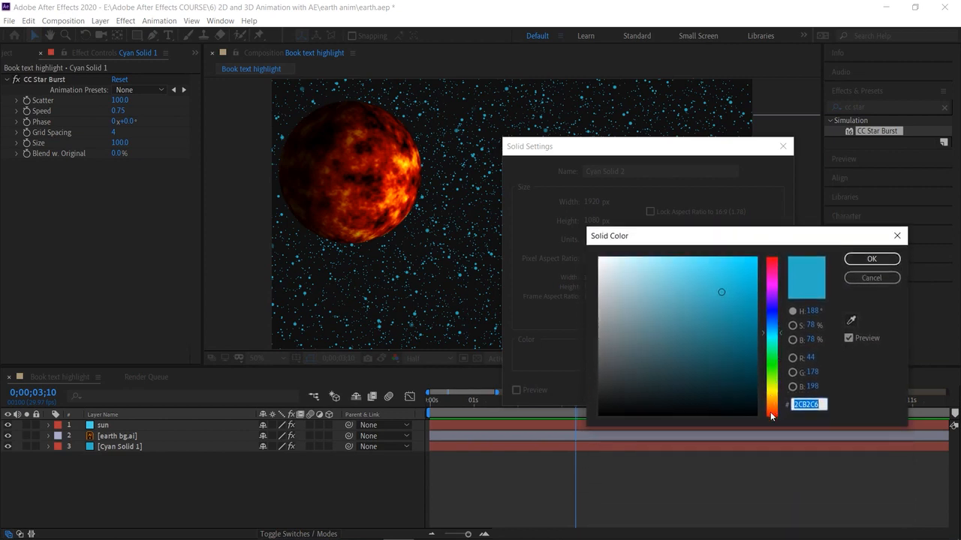
{"action": "left_click", "coordinate": [772, 283]}
{"action": "left_click", "coordinate": [774, 361]}
{"action": "left_click", "coordinate": [726, 260]}
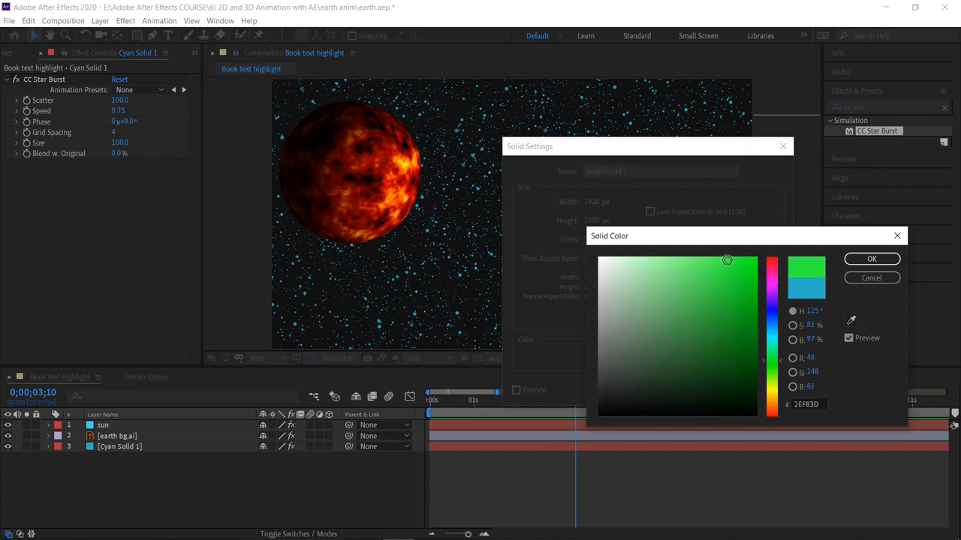
{"action": "left_click", "coordinate": [872, 259]}
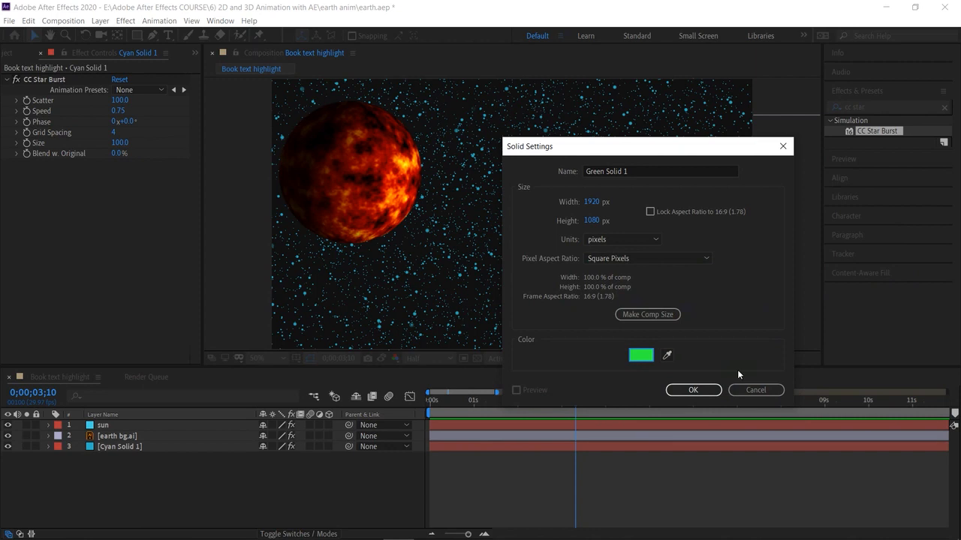
{"action": "left_click", "coordinate": [694, 390]}
Move the green solid to the bottom of the layer stack and apply CC Star Burst to it, checking it in a preview.
{"action": "left_click_drag", "start_coordinate": [120, 425], "coordinate": [130, 466]}
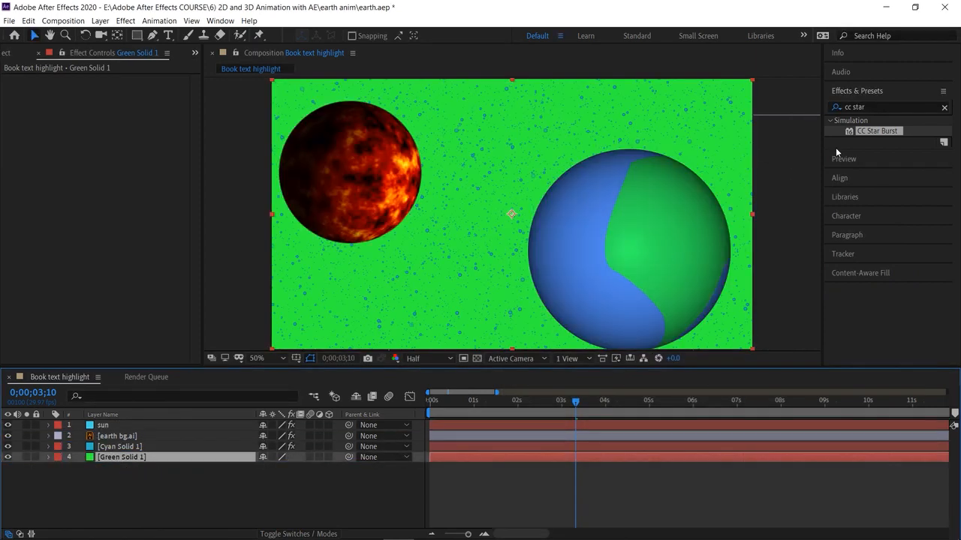
{"action": "left_click_drag", "start_coordinate": [876, 133], "coordinate": [591, 457]}
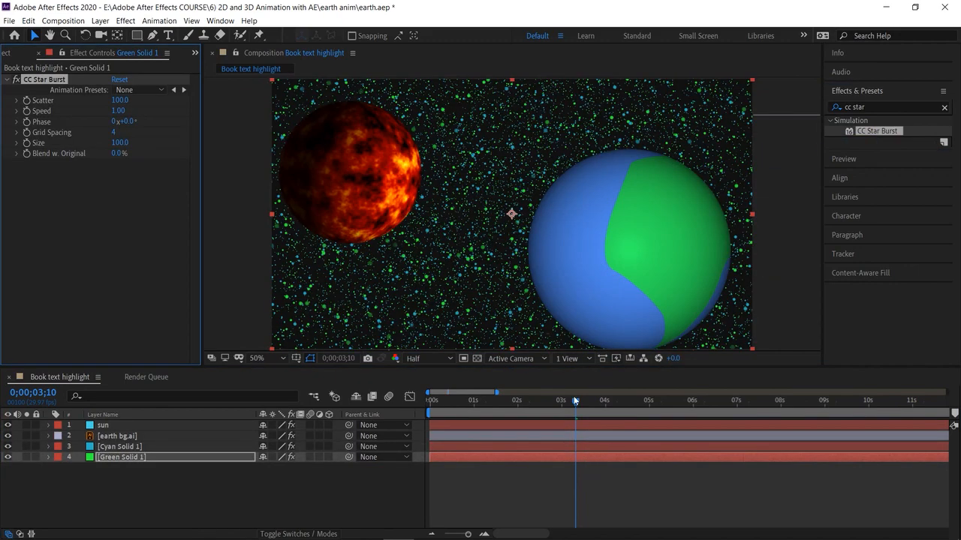
{"action": "left_click", "coordinate": [429, 414]}
{"action": "key", "text": "space"}
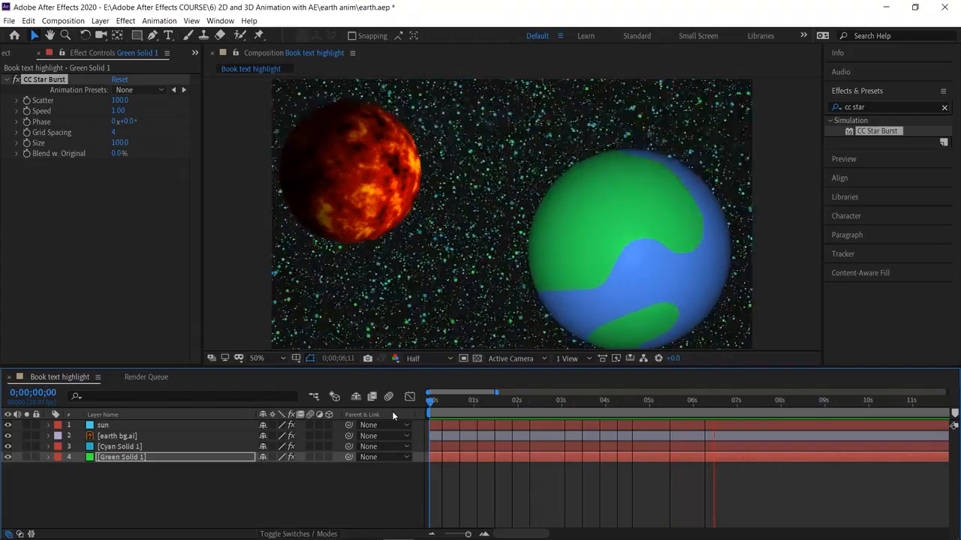
{"action": "key", "text": "space"}
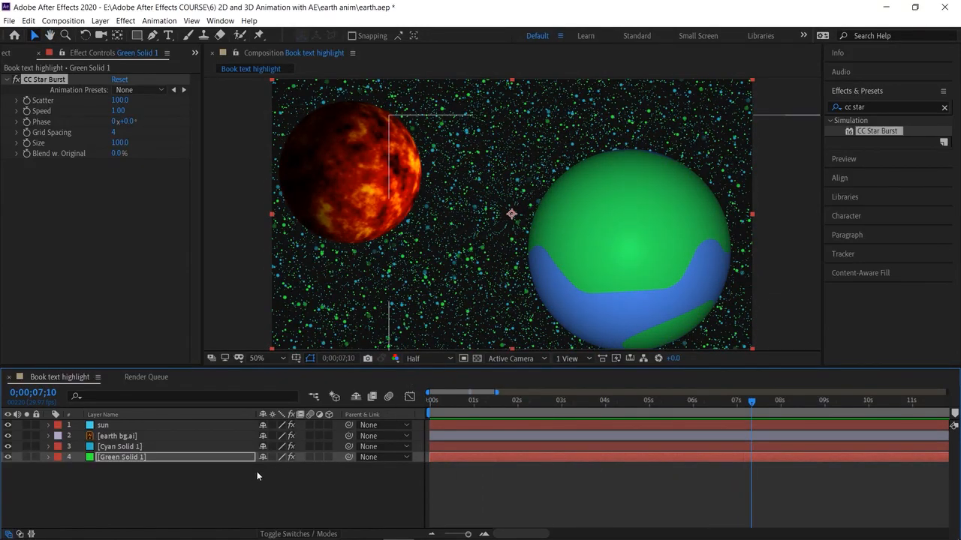
Deselect the green solid and replay the cyan and green starfield from the start of the composition.
{"action": "left_click", "coordinate": [242, 492]}
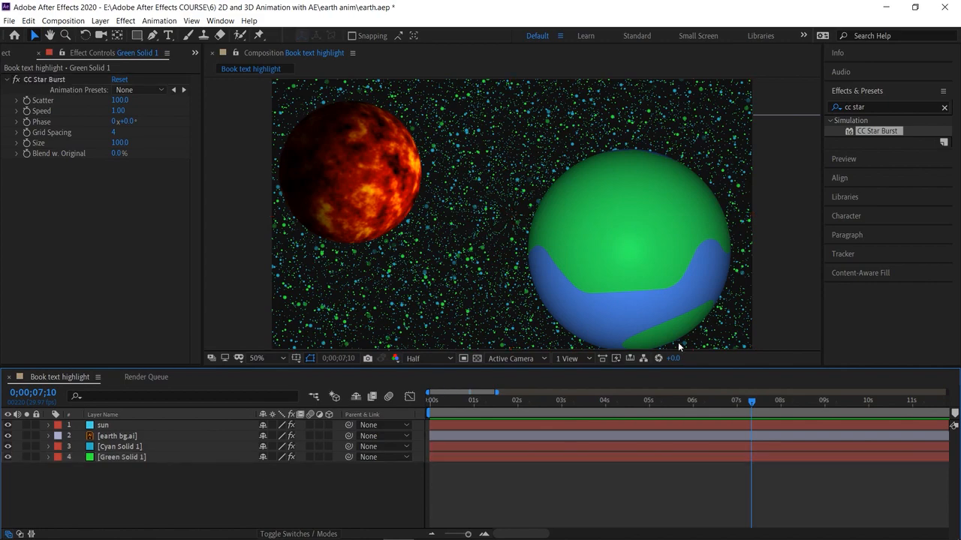
{"action": "left_click_drag", "start_coordinate": [677, 401], "coordinate": [397, 411]}
{"action": "key", "text": "space"}
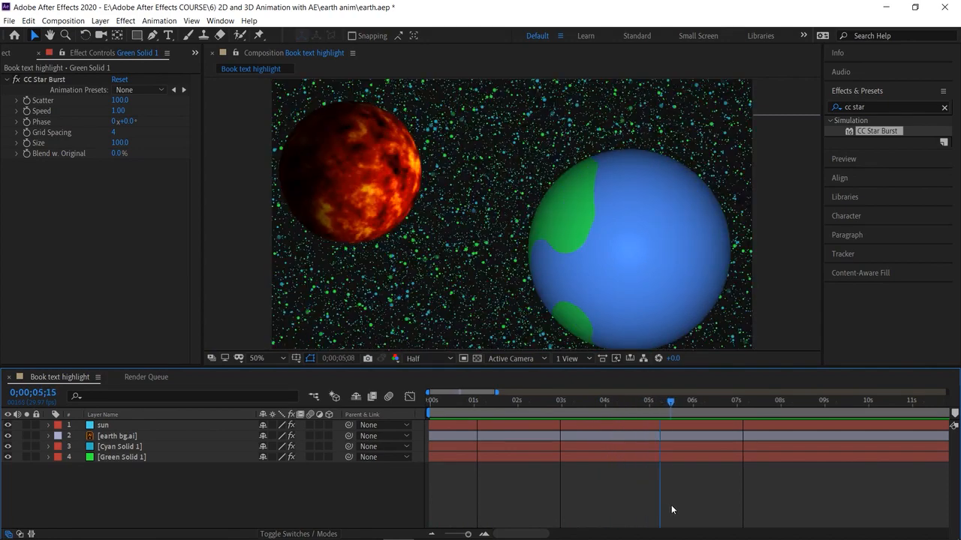
Create a new 1920 x 1080 px bright yellow solid layer.
{"action": "right_click", "coordinate": [139, 484]}
{"action": "mouse_move", "coordinate": [263, 366]}
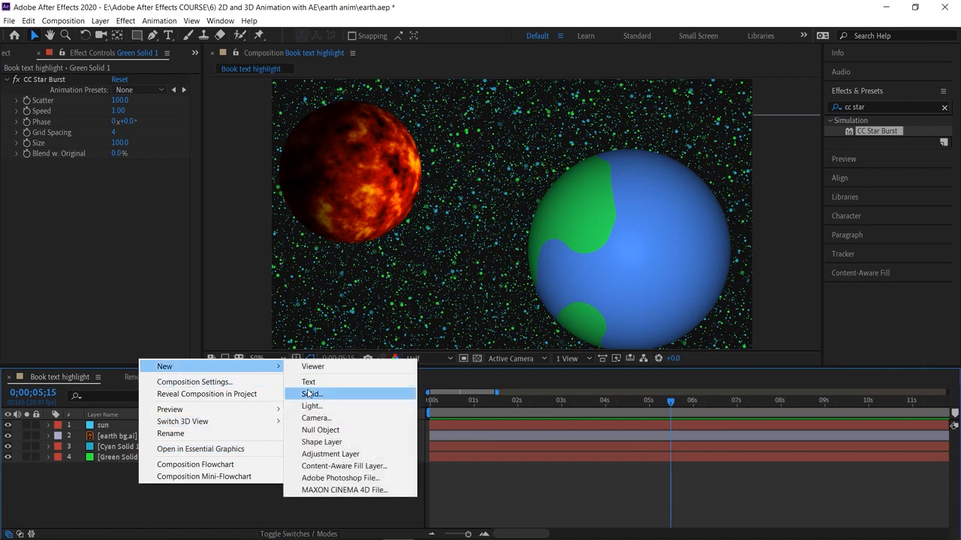
{"action": "left_click", "coordinate": [308, 393]}
{"action": "left_click", "coordinate": [641, 354]}
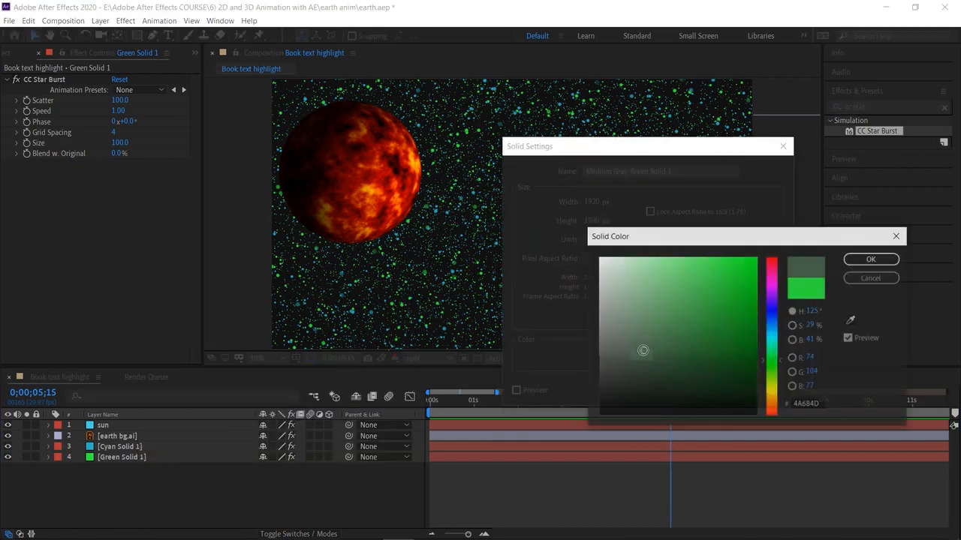
{"action": "left_click", "coordinate": [776, 393]}
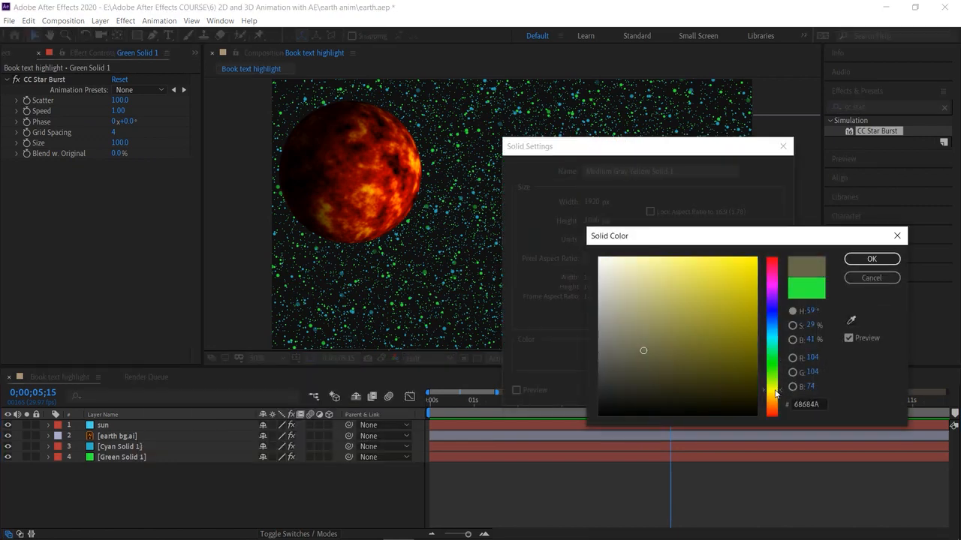
{"action": "left_click", "coordinate": [726, 260]}
{"action": "left_click", "coordinate": [871, 259]}
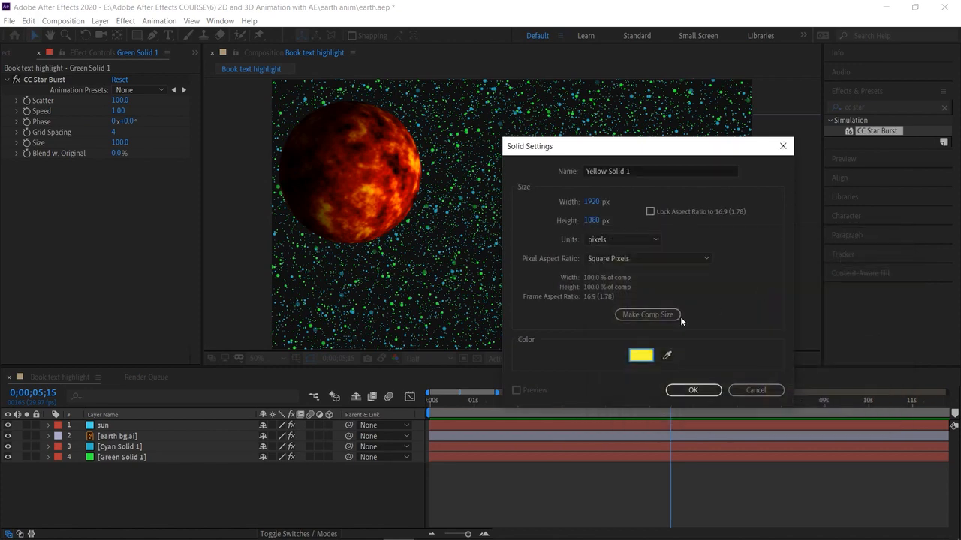
{"action": "left_click", "coordinate": [691, 391]}
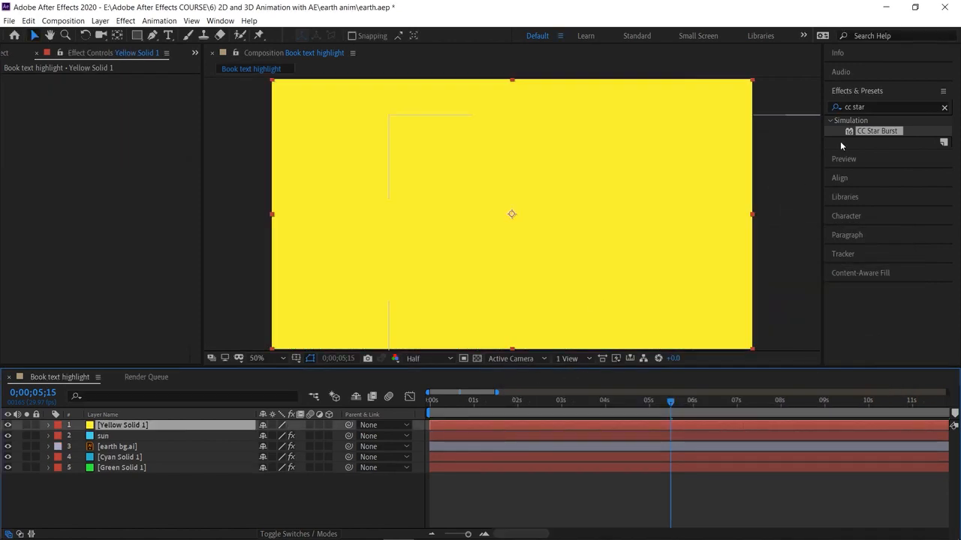
Apply CC Star Burst to the yellow solid and place it between the cyan and green solids, checking it in a preview.
{"action": "left_click_drag", "start_coordinate": [873, 132], "coordinate": [571, 200]}
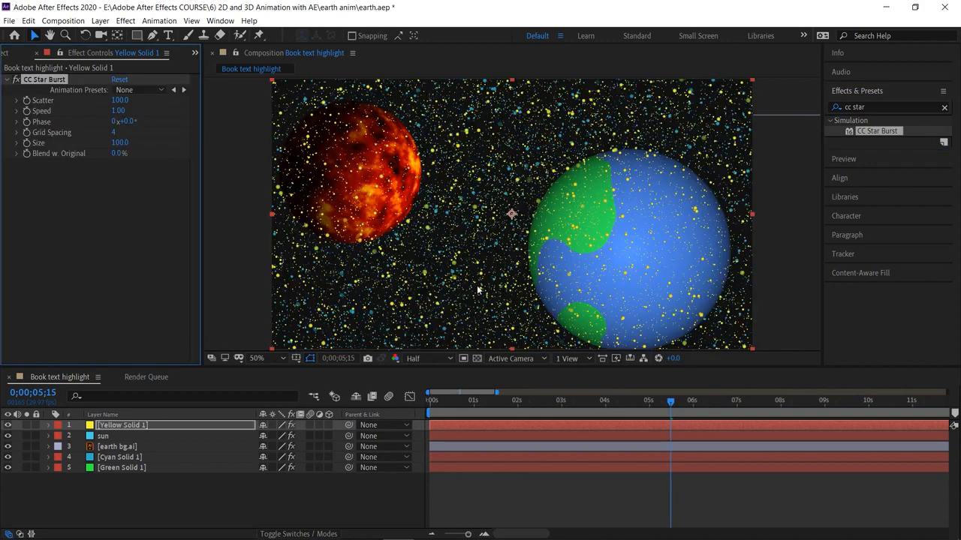
{"action": "left_click_drag", "start_coordinate": [147, 423], "coordinate": [142, 461]}
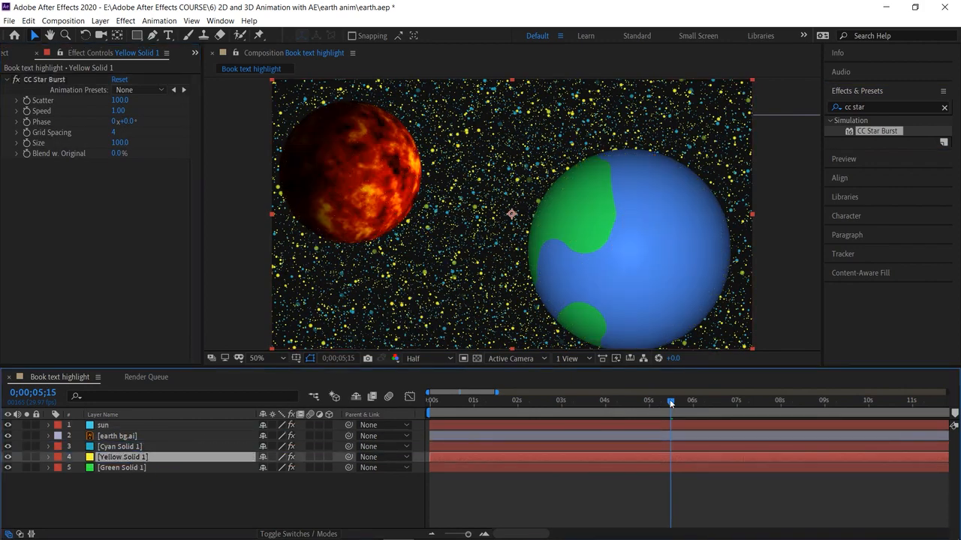
{"action": "left_click_drag", "start_coordinate": [441, 415], "coordinate": [369, 418]}
{"action": "key", "text": "space"}
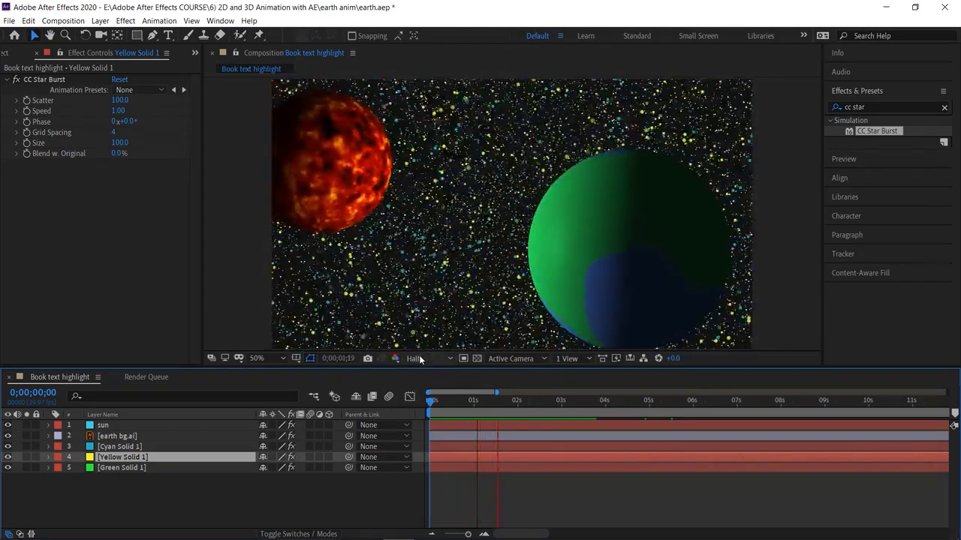
{"action": "key", "text": "space"}
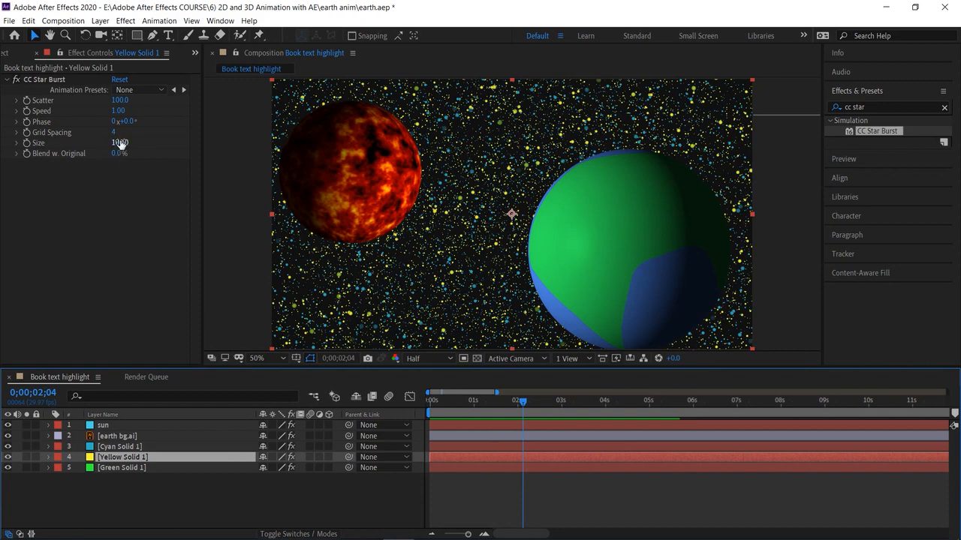
Reduce the CC Star Burst size to 39 on the yellow solid and 73 on the green solid, checking both in a preview.
{"action": "left_click_drag", "start_coordinate": [118, 142], "coordinate": [88, 147]}
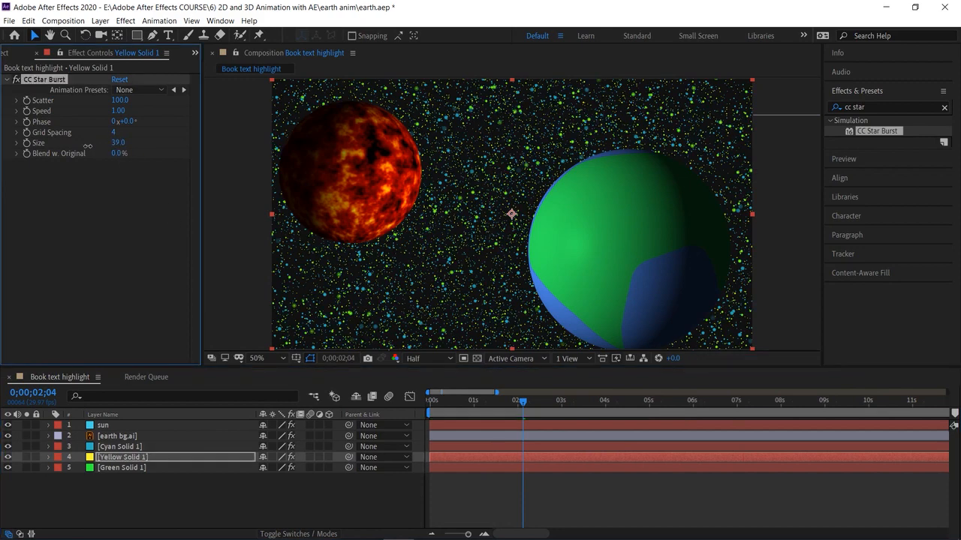
{"action": "left_click", "coordinate": [129, 457]}
{"action": "left_click", "coordinate": [128, 467]}
{"action": "left_click_drag", "start_coordinate": [117, 146], "coordinate": [100, 141]}
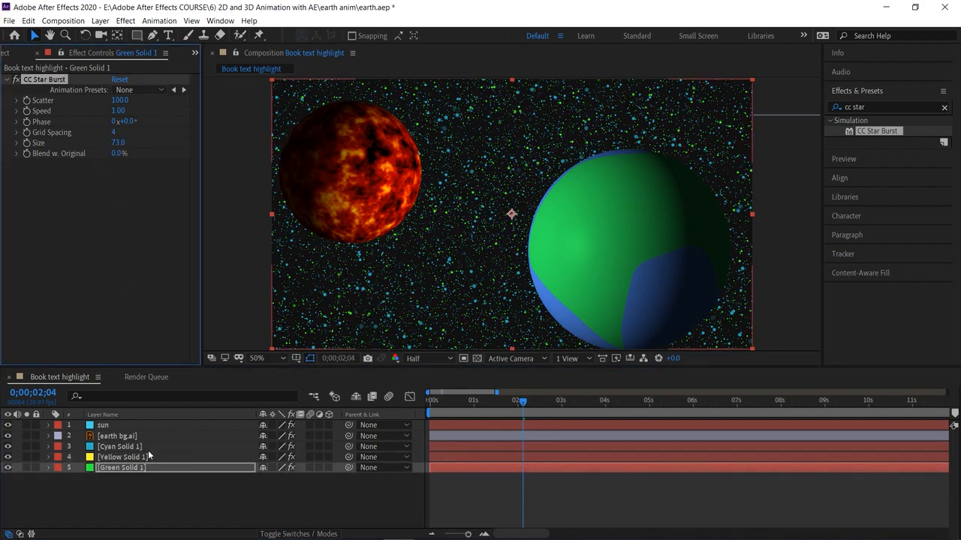
{"action": "key", "text": "space"}
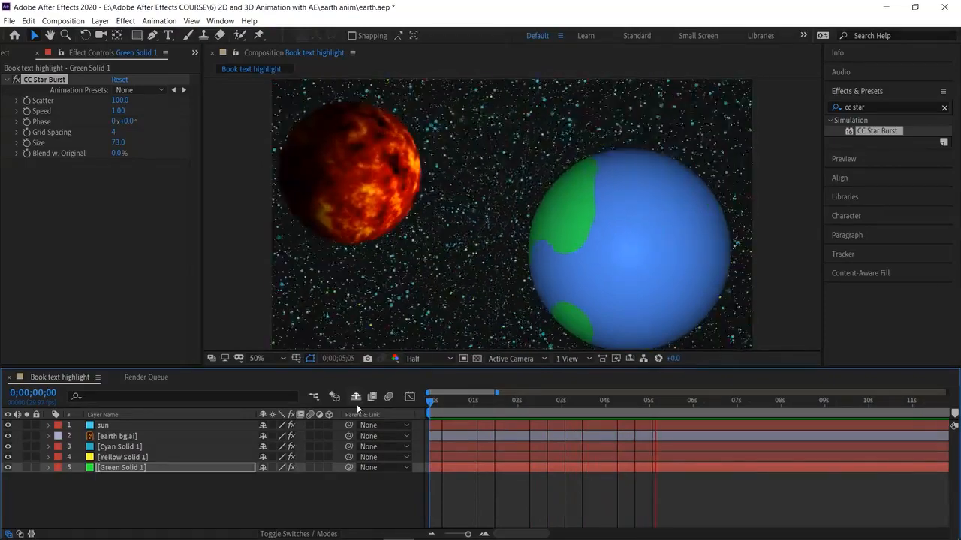
{"action": "key", "text": "space"}
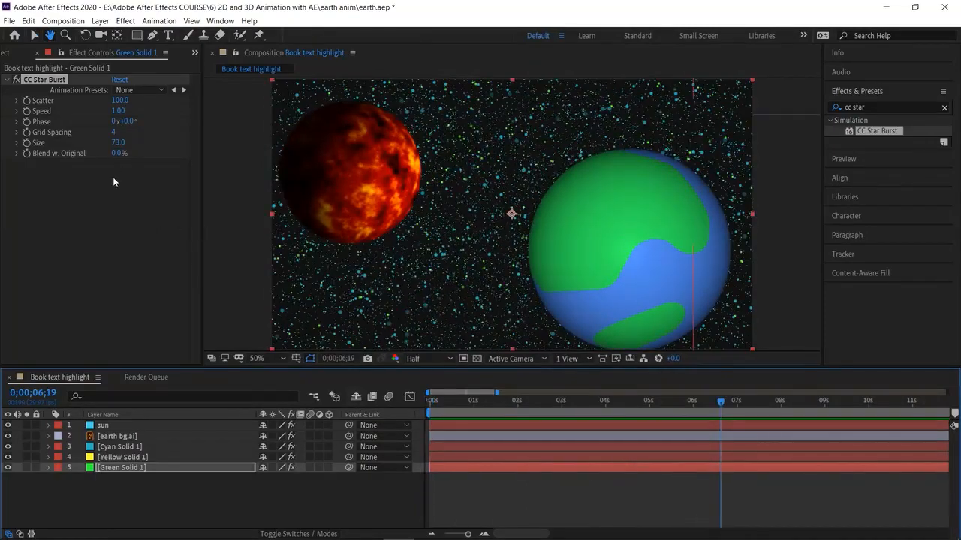
Try a CC Star Burst scatter of -11 on the green solid, preview it, and undo the scatter change.
{"action": "left_click_drag", "start_coordinate": [118, 155], "coordinate": [32, 169]}
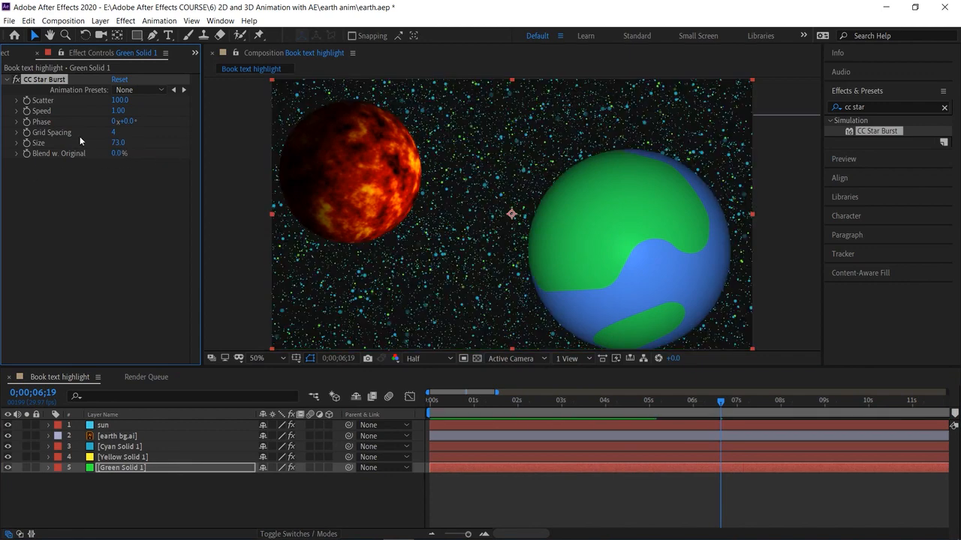
{"action": "left_click_drag", "start_coordinate": [116, 100], "coordinate": [65, 109]}
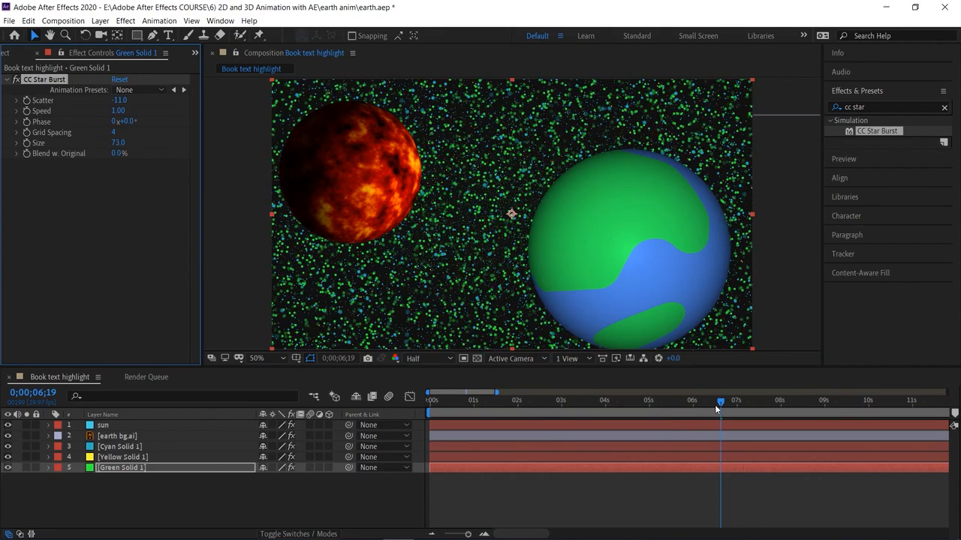
{"action": "key", "text": "Home"}
{"action": "key", "text": "space"}
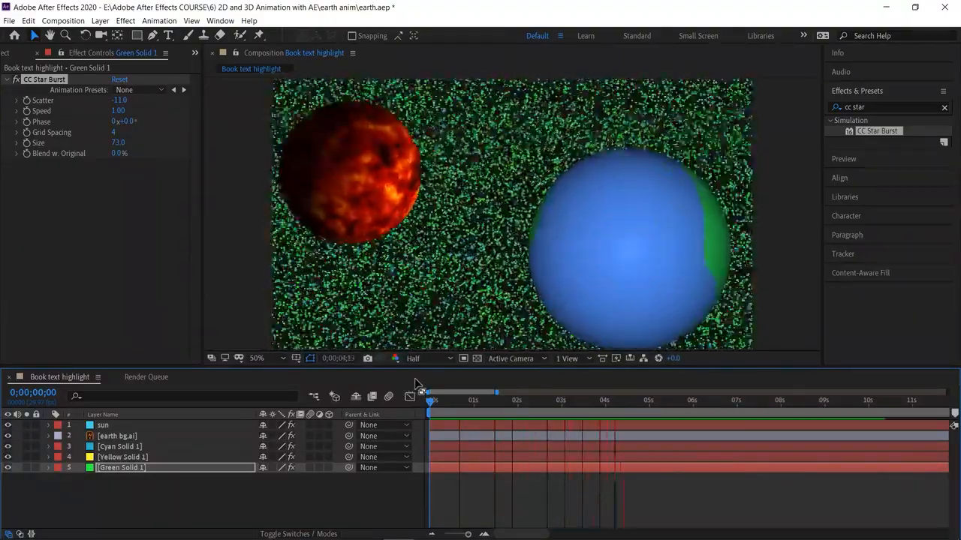
{"action": "key", "text": "space"}
{"action": "key", "text": "ctrl+z"}
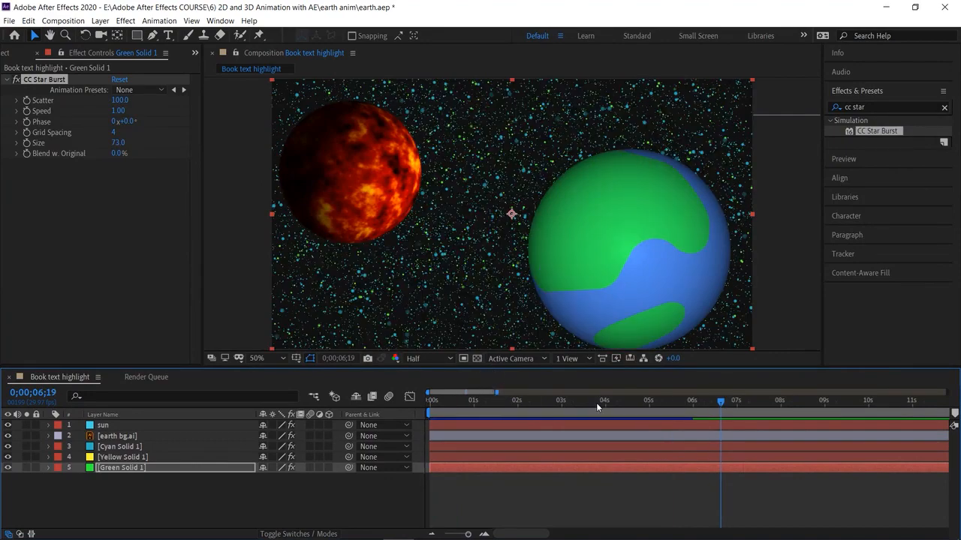
{"action": "key", "text": "space"}
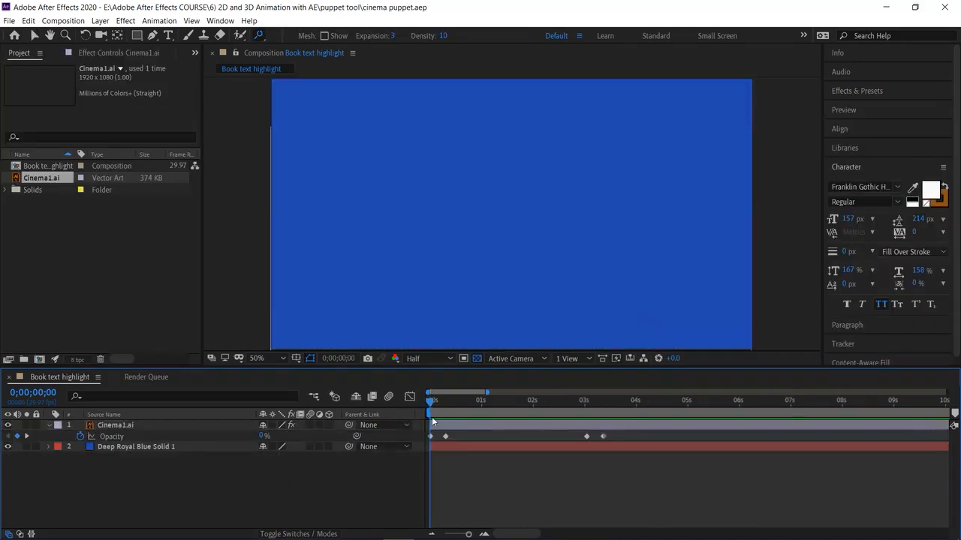
At 0;00;01;21 in the clapperboard composition, add a 97% point light casting shadows with 87% darkness and 40 px diffusion.
{"action": "key", "text": "space"}
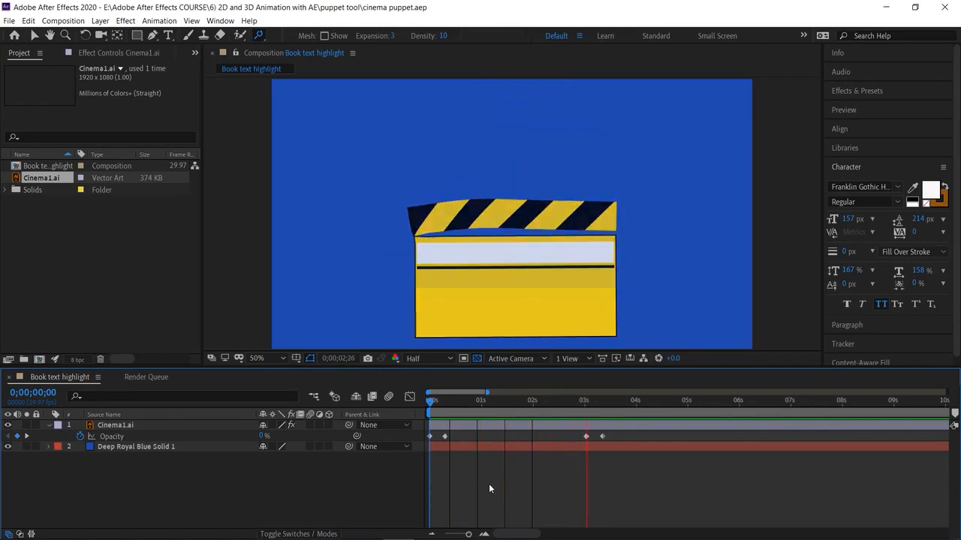
{"action": "left_click_drag", "start_coordinate": [612, 399], "coordinate": [517, 400]}
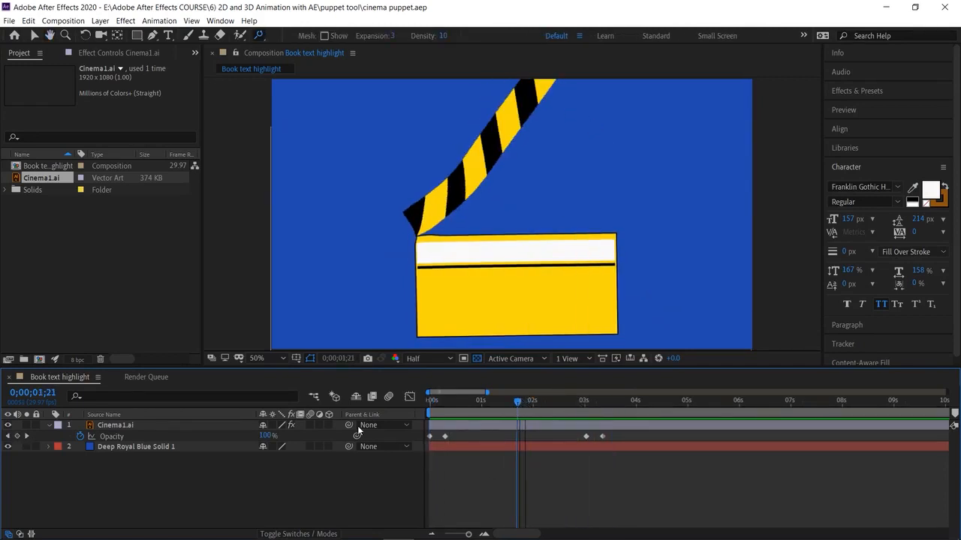
{"action": "right_click", "coordinate": [277, 496]}
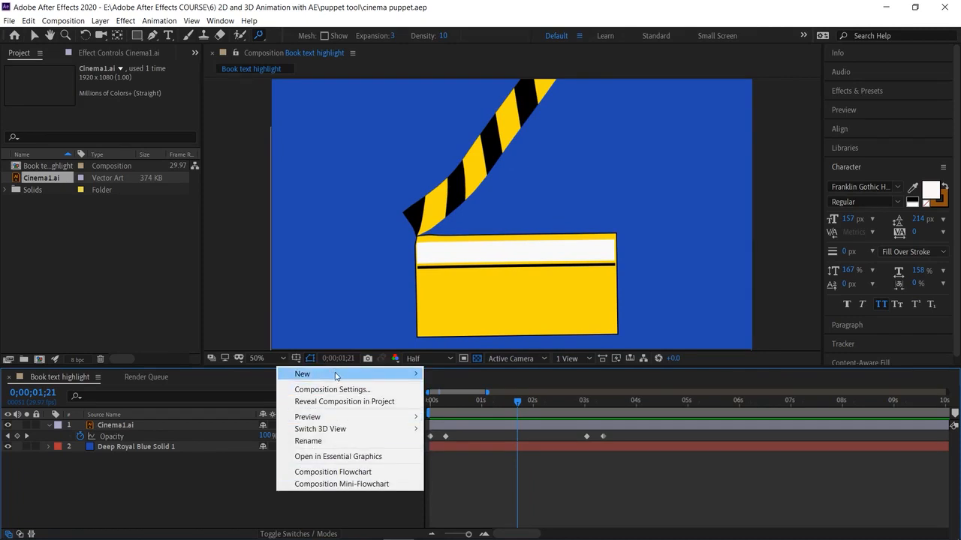
{"action": "mouse_move", "coordinate": [417, 378]}
{"action": "left_click", "coordinate": [467, 412]}
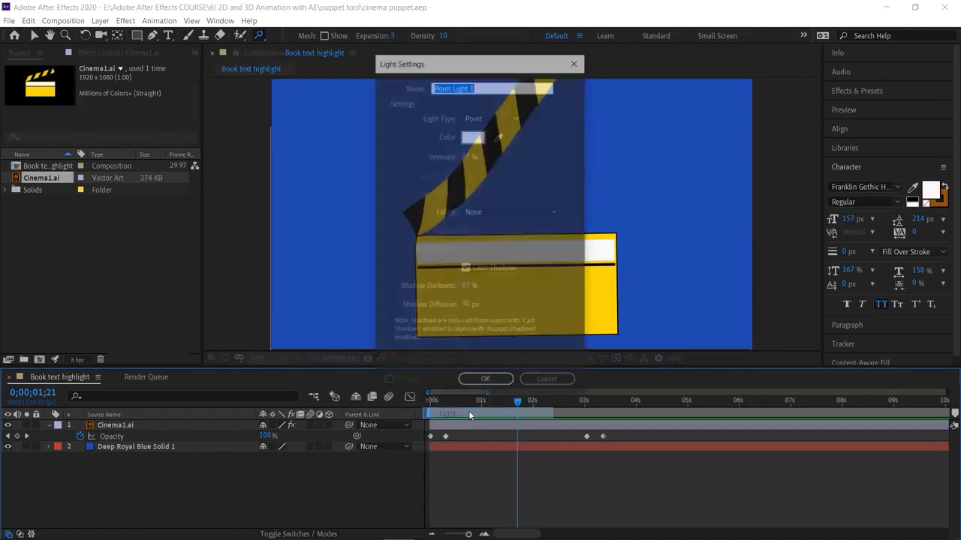
{"action": "left_click", "coordinate": [496, 116]}
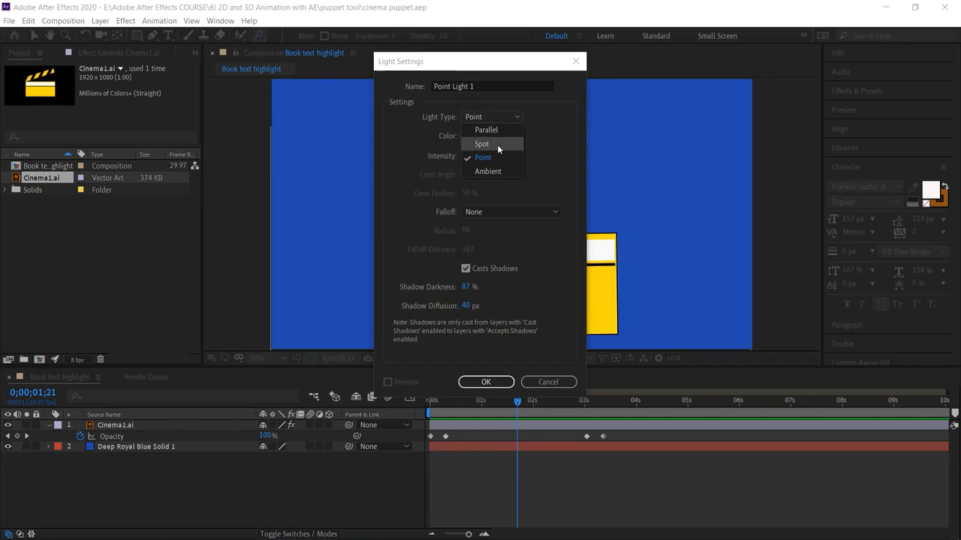
{"action": "left_click", "coordinate": [543, 143]}
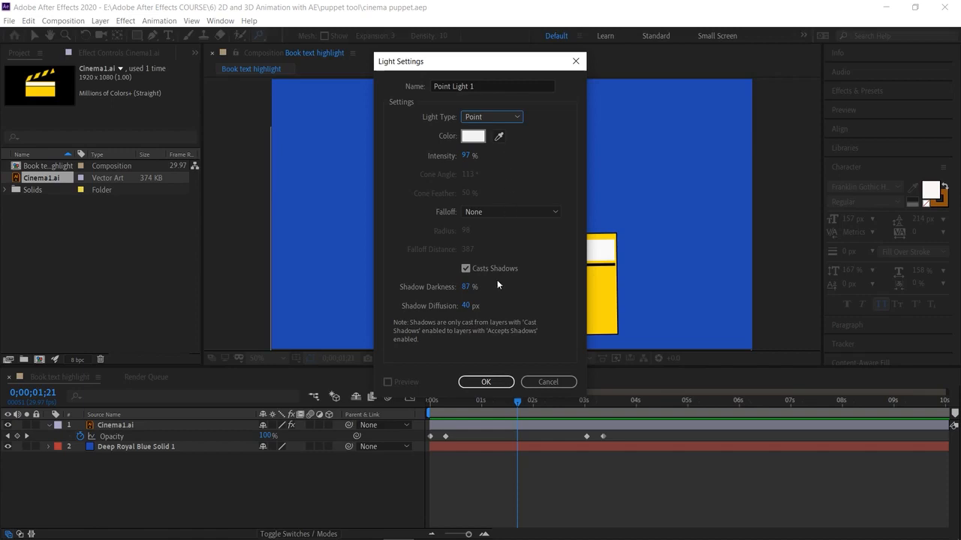
{"action": "left_click", "coordinate": [485, 382]}
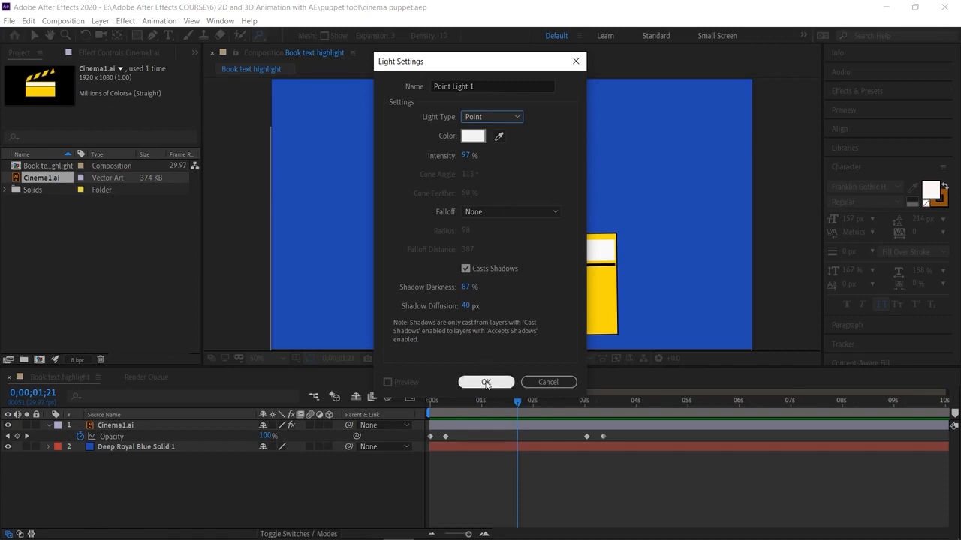
{"action": "left_click", "coordinate": [526, 207]}
{"action": "left_click", "coordinate": [526, 207]}
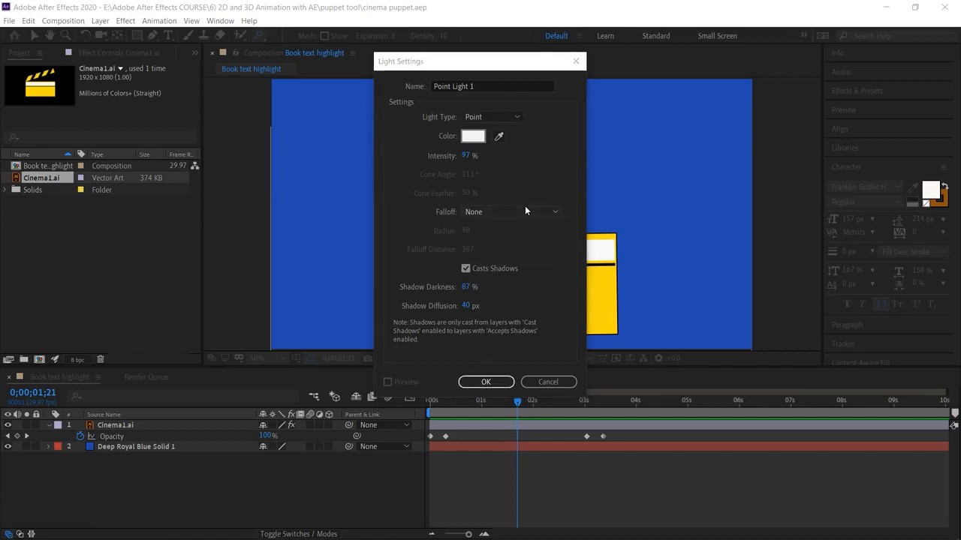
{"action": "left_click", "coordinate": [486, 382]}
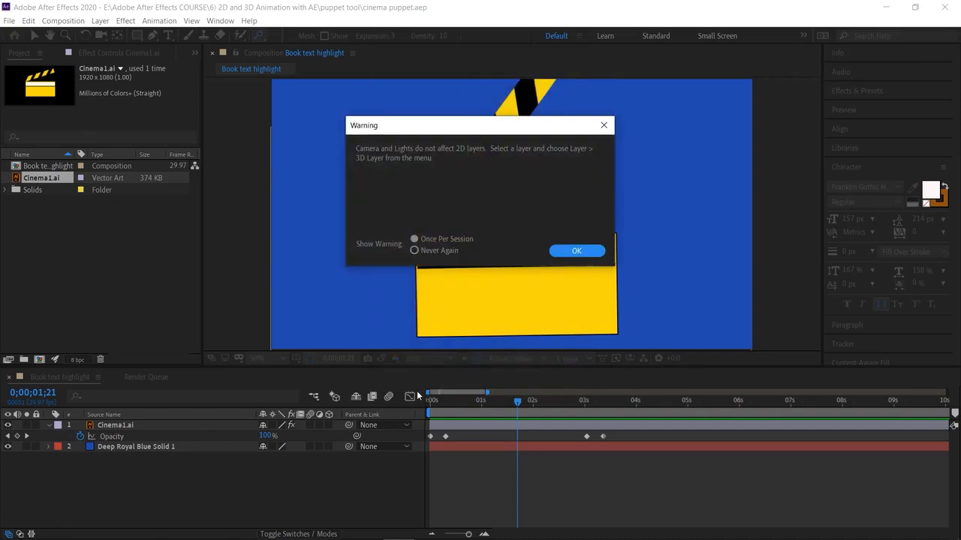
{"action": "left_click", "coordinate": [577, 250]}
{"action": "left_click", "coordinate": [342, 491]}
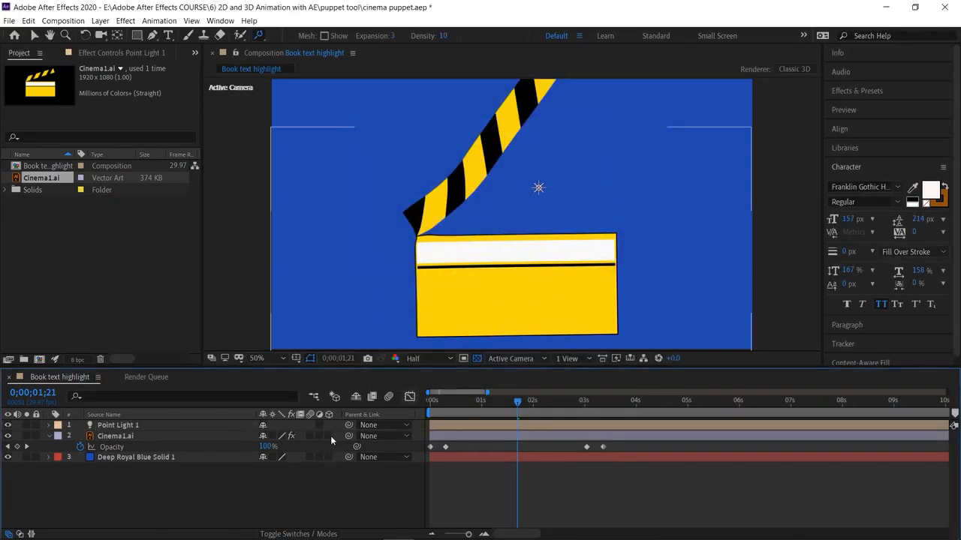
Make the Cinema1.ai layer and the blue solid 3D layers, and expand the point light's Light Options.
{"action": "left_click", "coordinate": [331, 435]}
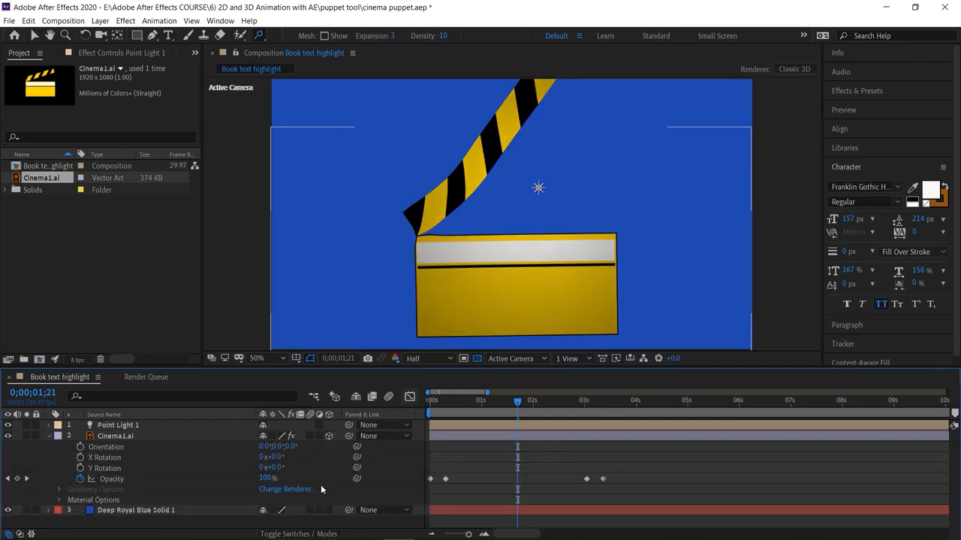
{"action": "left_click", "coordinate": [330, 511]}
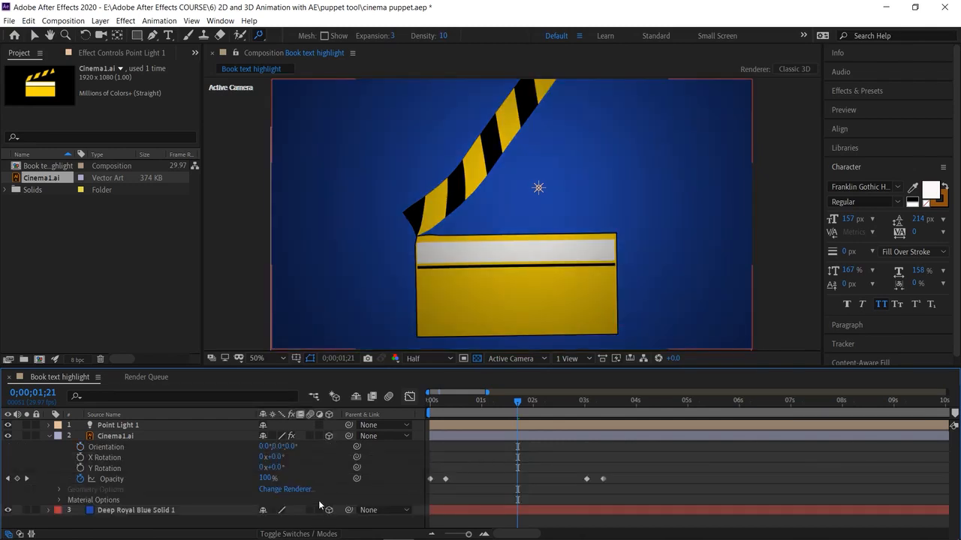
{"action": "left_click", "coordinate": [48, 436]}
{"action": "left_click", "coordinate": [49, 426]}
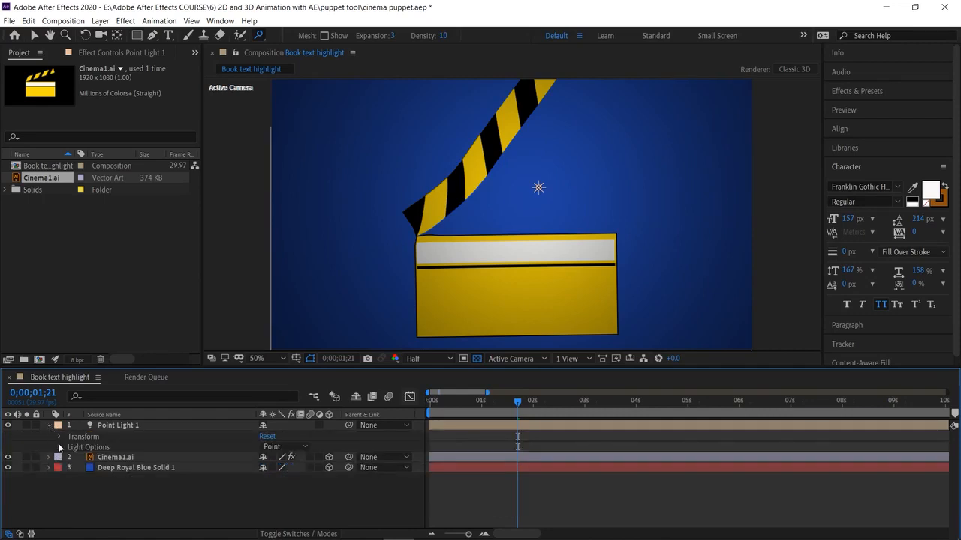
{"action": "left_click", "coordinate": [60, 447]}
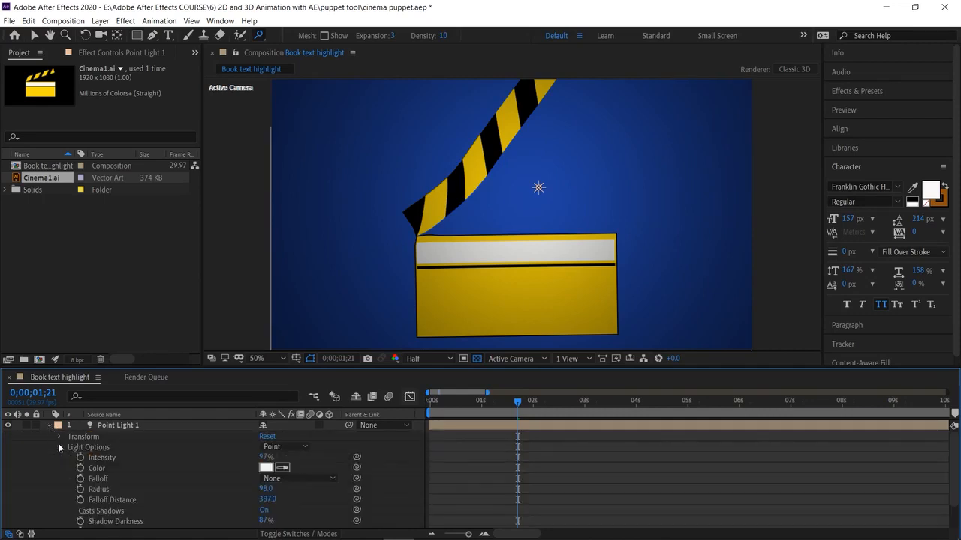
Try tinting the point light dull yellow (A29852), and undo the color change.
{"action": "left_click", "coordinate": [267, 459]}
{"action": "left_click", "coordinate": [675, 303]}
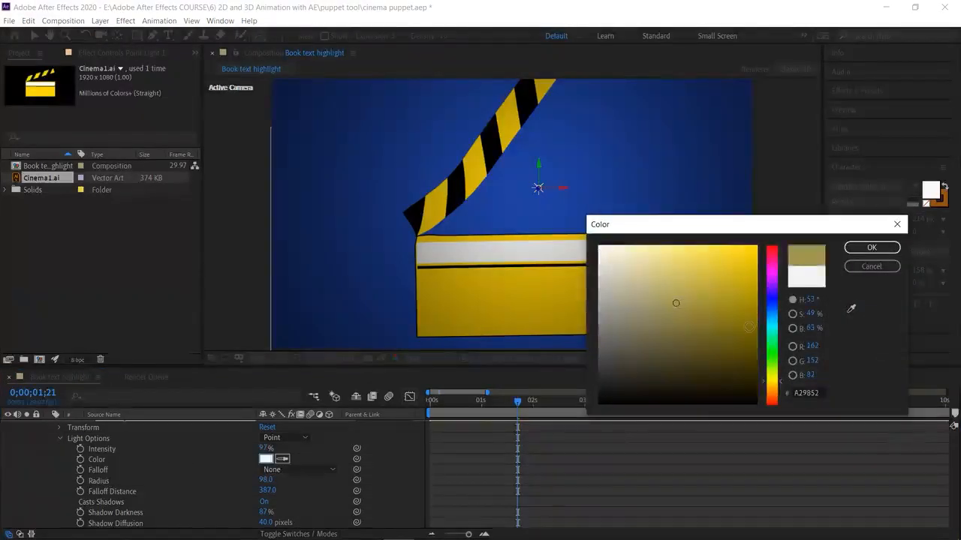
{"action": "left_click", "coordinate": [867, 247]}
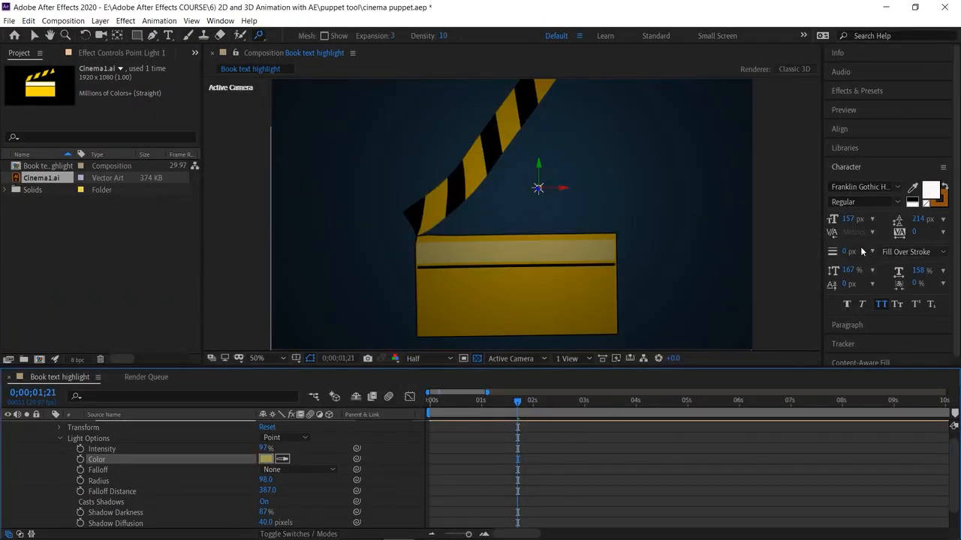
{"action": "key", "text": "ctrl+z"}
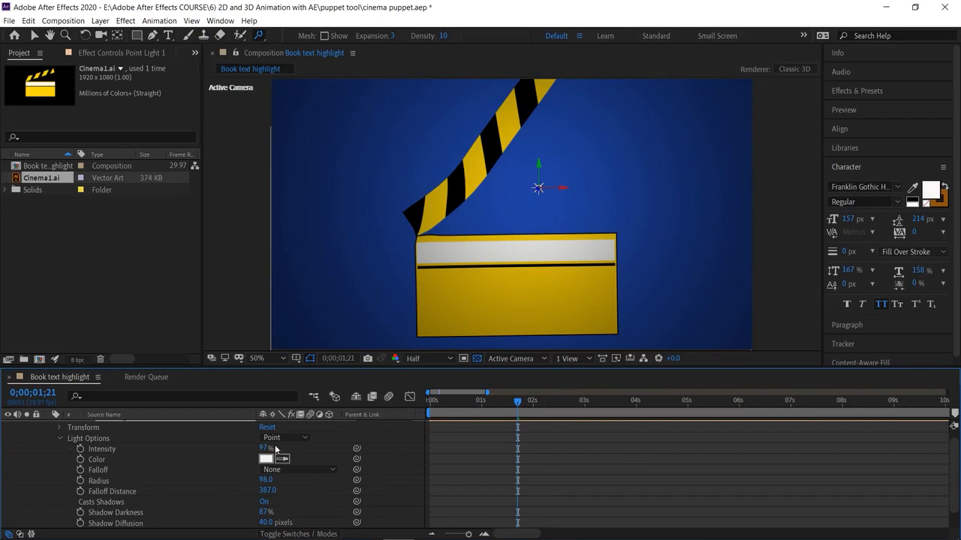
Try a higher intensity and different radius and falloff distance values on the point light, undoing each change.
{"action": "mouse_move", "coordinate": [264, 449]}
{"action": "left_mouse_down"}
{"action": "mouse_move", "coordinate": [232, 450]}
{"action": "mouse_move", "coordinate": [263, 450]}
{"action": "left_mouse_up"}
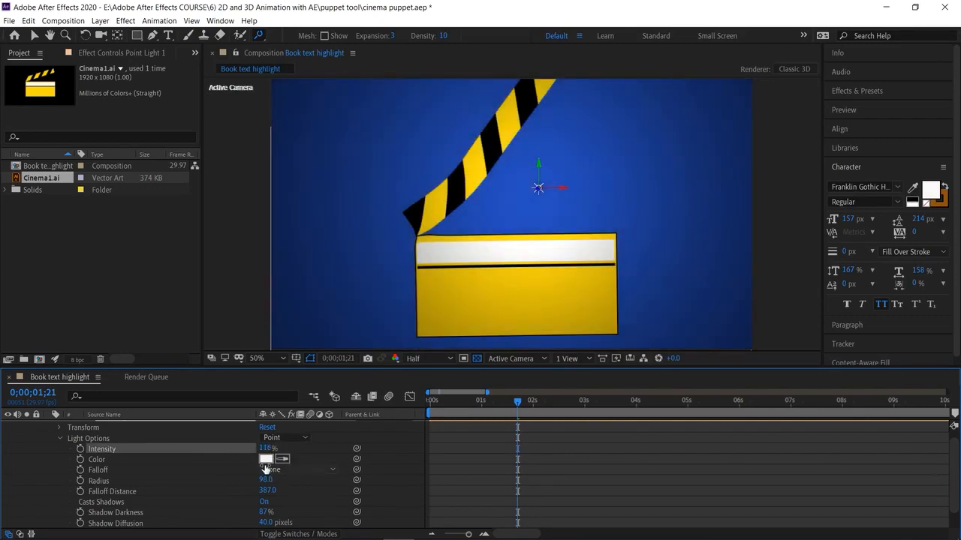
{"action": "key", "text": "ctrl+z"}
{"action": "left_click_drag", "start_coordinate": [266, 480], "coordinate": [297, 483]}
{"action": "left_click_drag", "start_coordinate": [508, 497], "coordinate": [418, 498]}
{"action": "key", "text": "ctrl+z"}
{"action": "key", "text": "ctrl+z"}
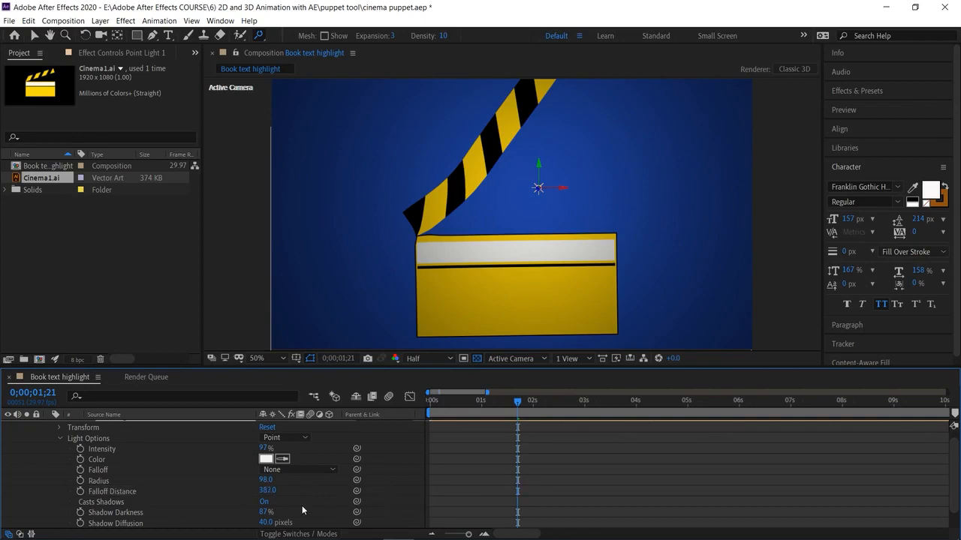
Try switching the light's shadow casting off and on and moving the light to X position 560, and undo the move.
{"action": "left_click", "coordinate": [262, 502]}
{"action": "left_click", "coordinate": [263, 503]}
{"action": "scroll", "coordinate": [294, 516], "scroll_direction": "down", "scroll_amount": 2}
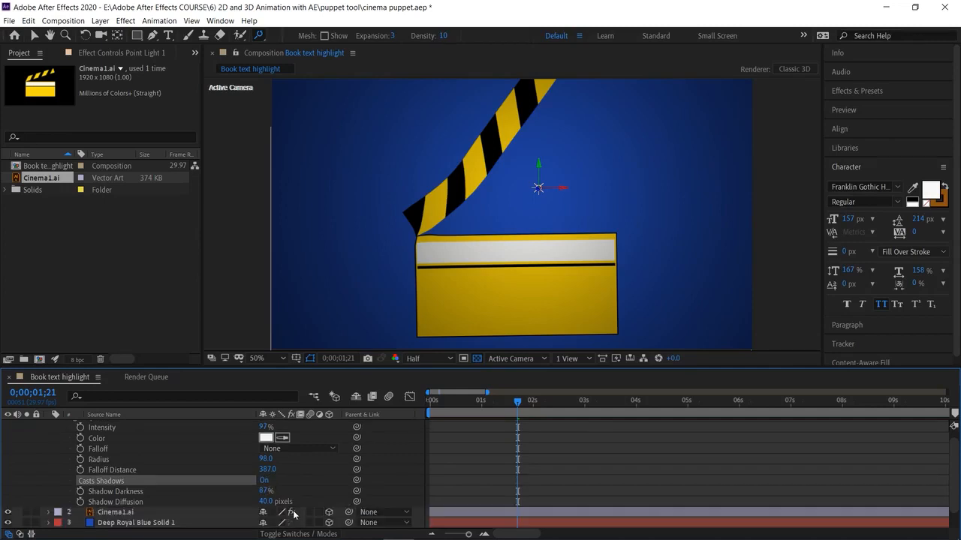
{"action": "scroll", "coordinate": [295, 515], "scroll_direction": "up", "scroll_amount": 3}
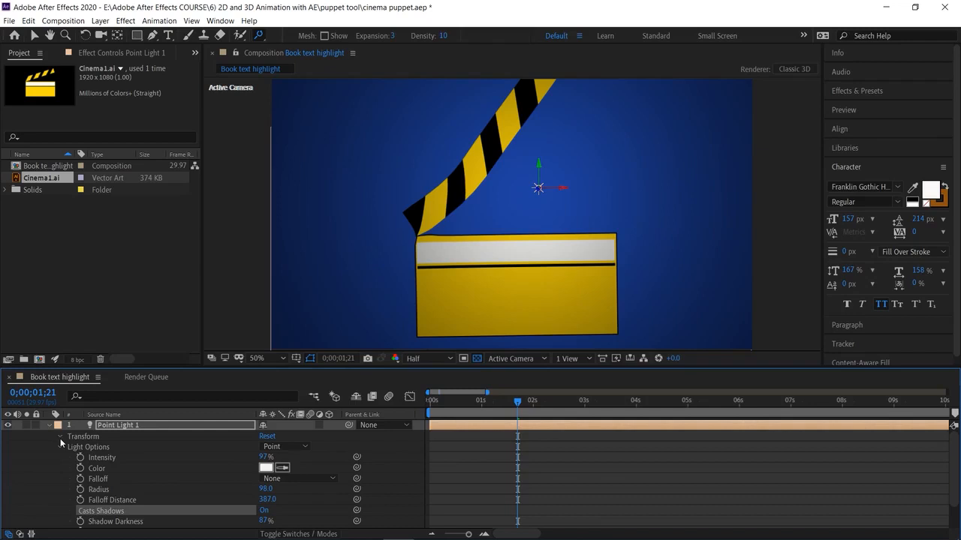
{"action": "left_click_drag", "start_coordinate": [266, 446], "coordinate": [13, 495]}
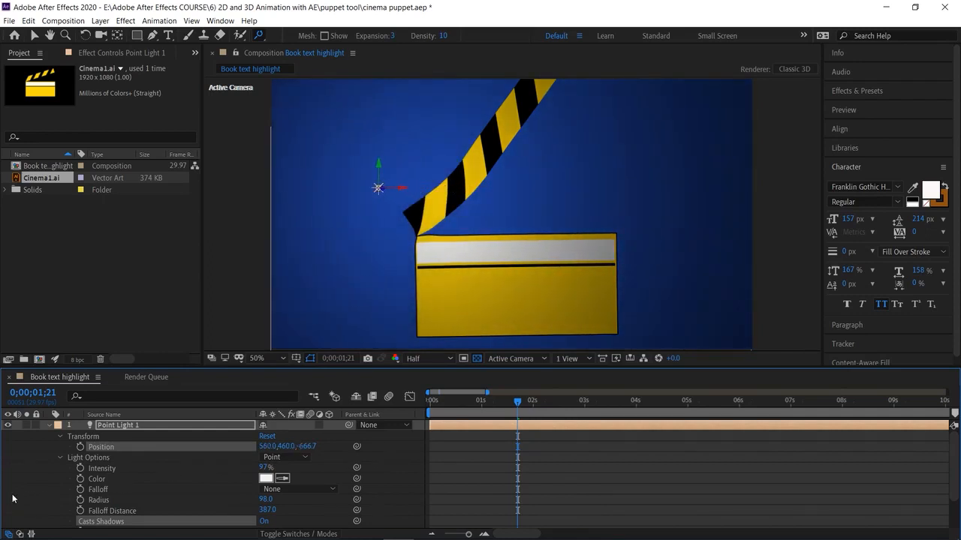
{"action": "key", "text": "ctrl+z"}
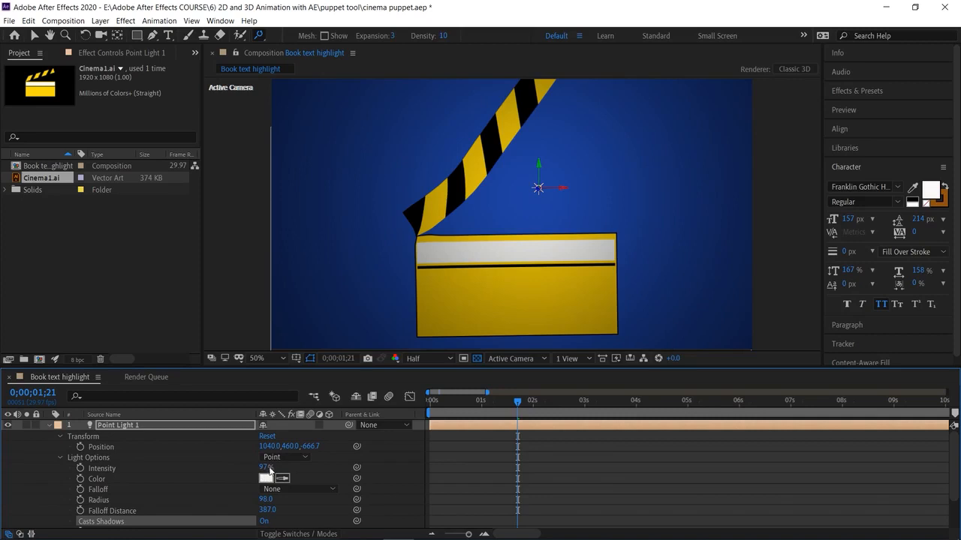
Keyframe the point light's intensity at 26% at the start of the composition.
{"action": "left_click_drag", "start_coordinate": [445, 409], "coordinate": [394, 424]}
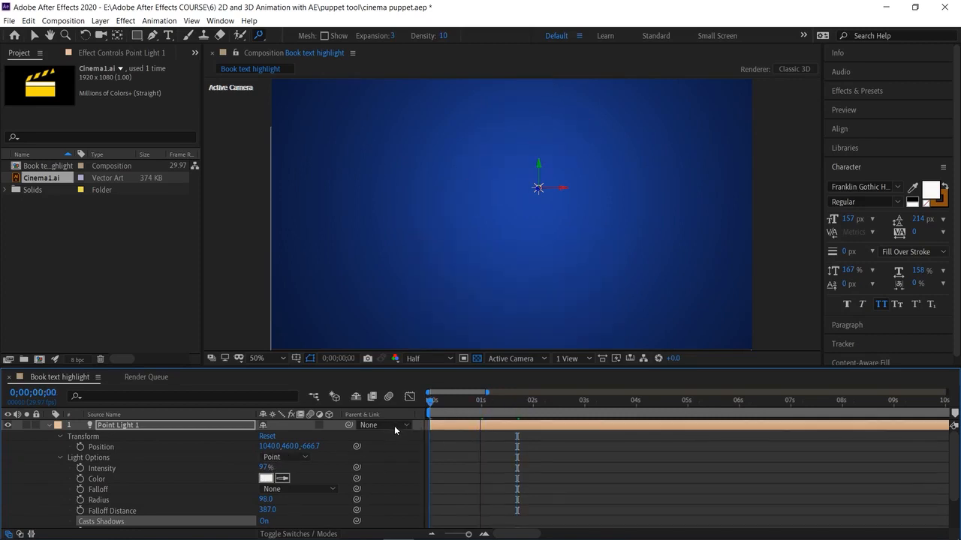
{"action": "left_click", "coordinate": [80, 469]}
{"action": "left_click_drag", "start_coordinate": [271, 472], "coordinate": [226, 474]}
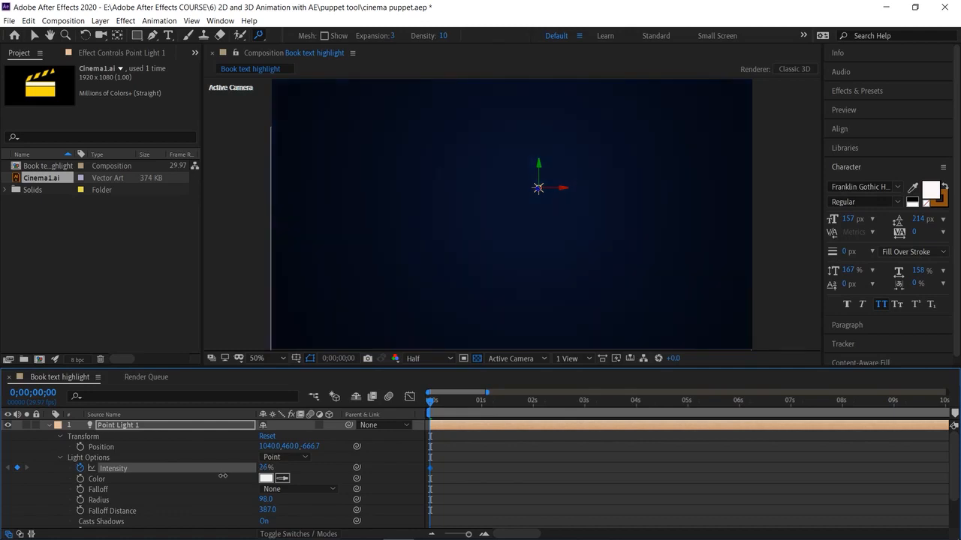
Keyframe the point light's intensity at 150% at 1 second, and hold that value with another keyframe at 0;00;02;01.
{"action": "left_click_drag", "start_coordinate": [450, 406], "coordinate": [482, 433]}
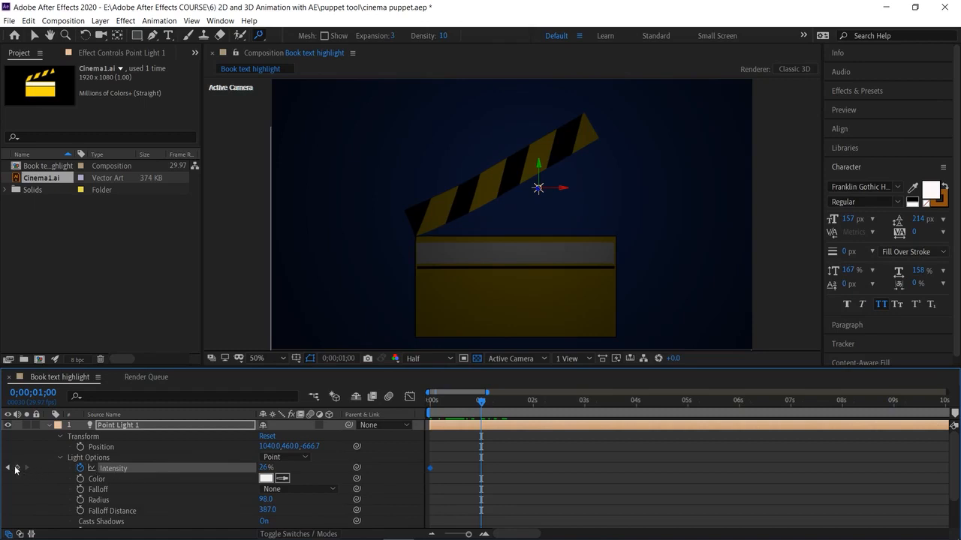
{"action": "left_click_drag", "start_coordinate": [264, 468], "coordinate": [361, 478]}
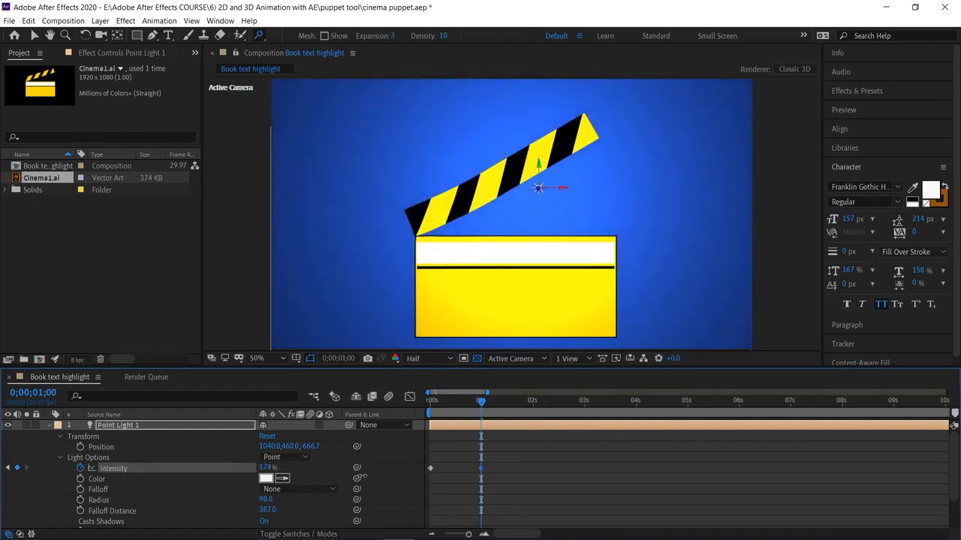
{"action": "left_click_drag", "start_coordinate": [361, 477], "coordinate": [348, 476]}
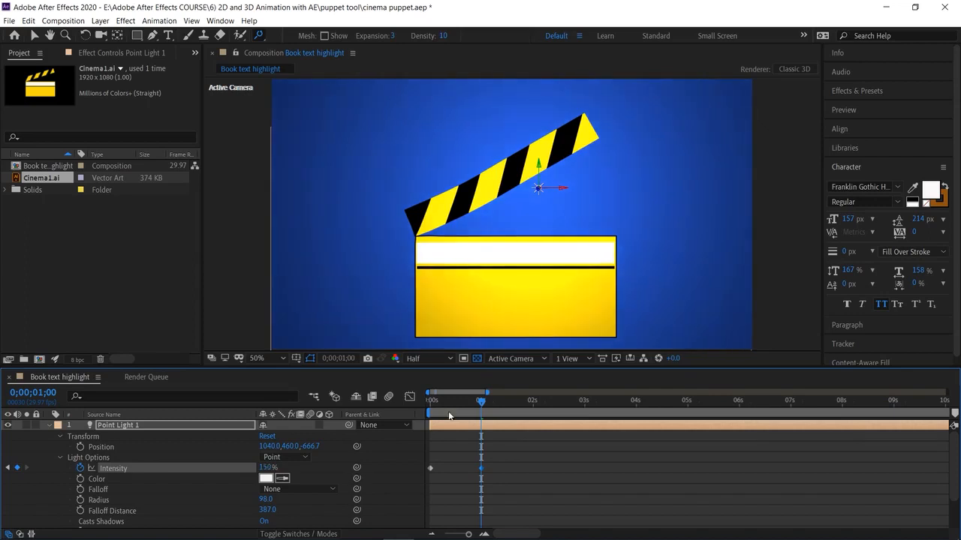
{"action": "left_click_drag", "start_coordinate": [484, 406], "coordinate": [533, 406]}
{"action": "left_click", "coordinate": [18, 468]}
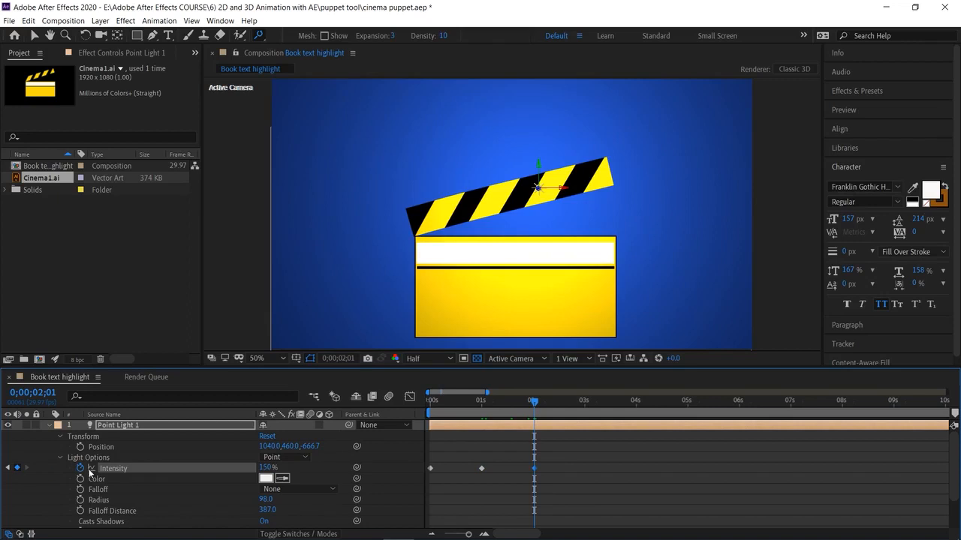
Try intensity values of 99% and 140% on the keyframe at 0;00;02;01, previewing the animation and undoing the changes.
{"action": "left_click_drag", "start_coordinate": [265, 468], "coordinate": [234, 472]}
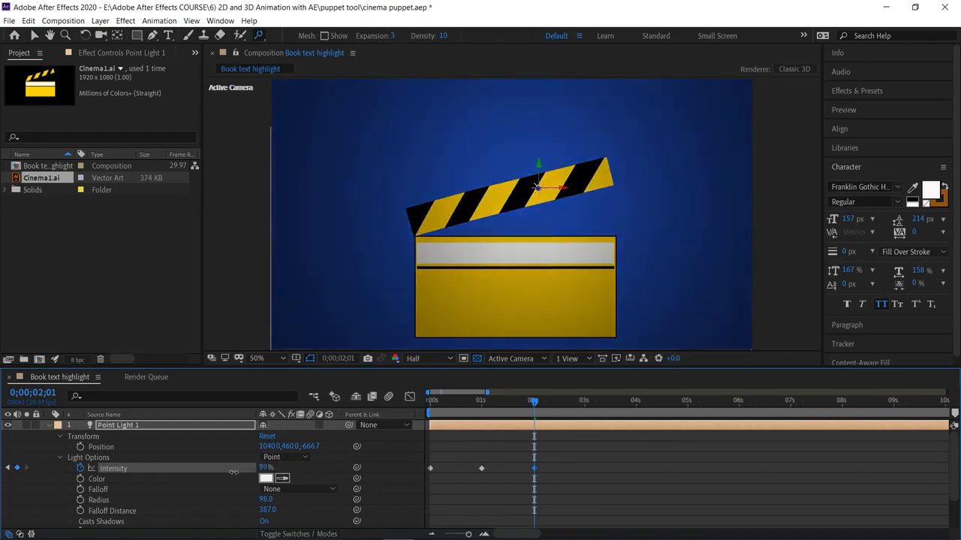
{"action": "key", "text": "space"}
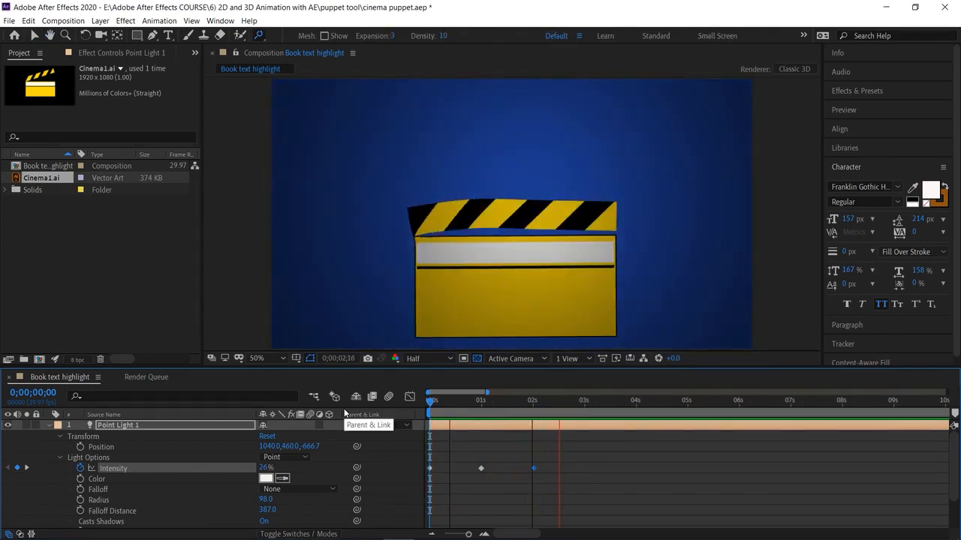
{"action": "key", "text": "space"}
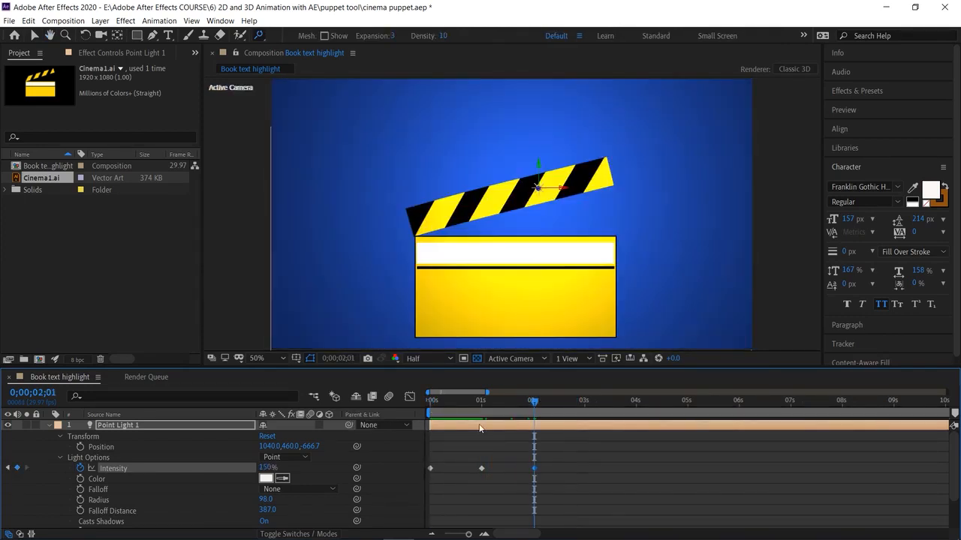
{"action": "key", "text": "Delete"}
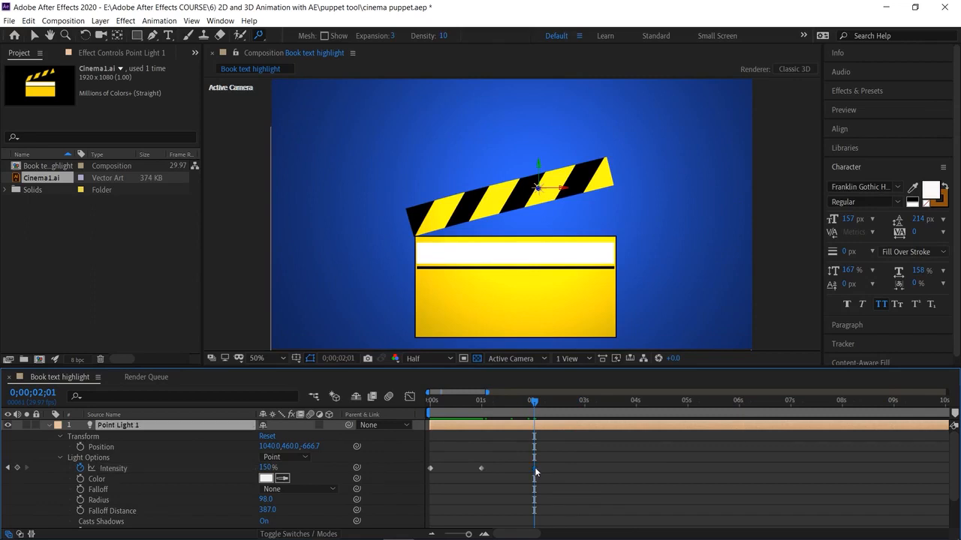
{"action": "left_click", "coordinate": [16, 469]}
{"action": "left_click_drag", "start_coordinate": [266, 468], "coordinate": [259, 467]}
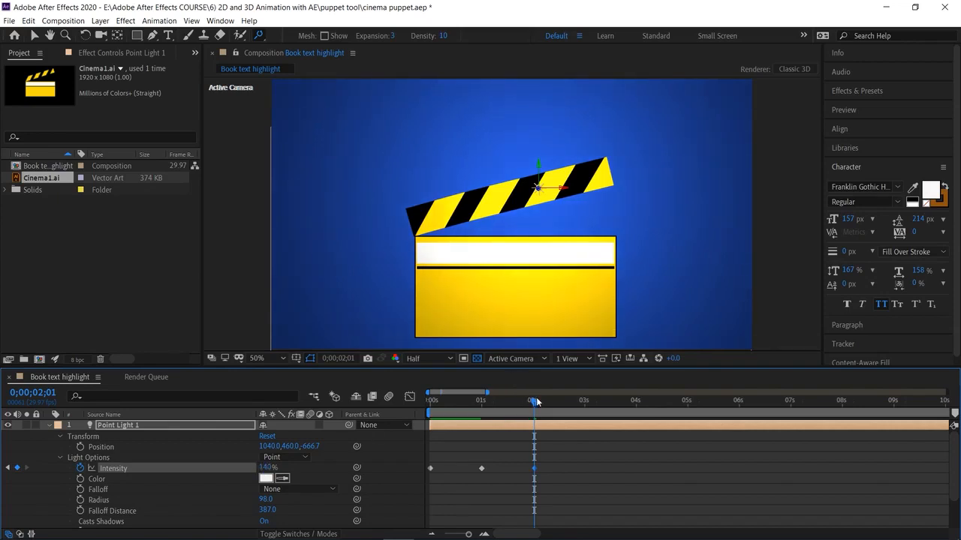
{"action": "left_click_drag", "start_coordinate": [575, 410], "coordinate": [585, 417]}
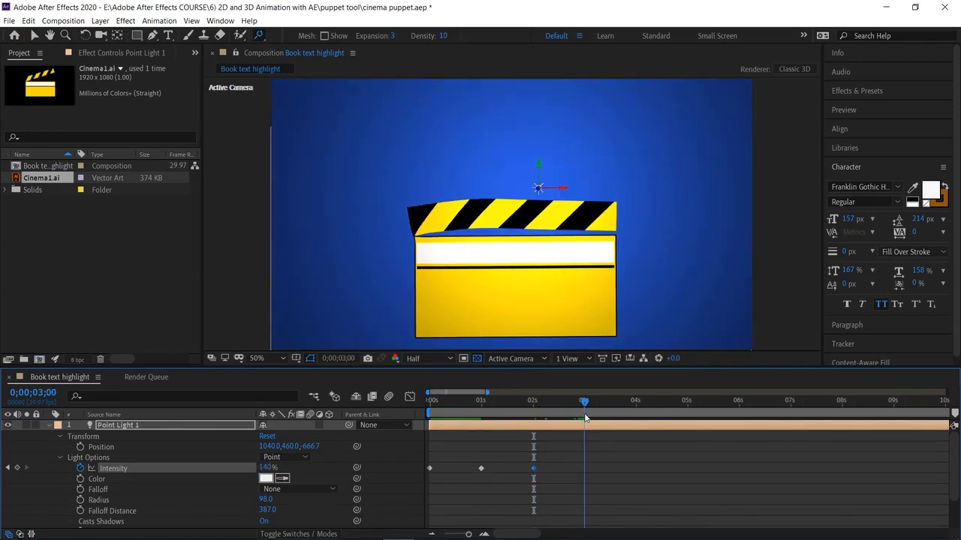
{"action": "left_click", "coordinate": [8, 468]}
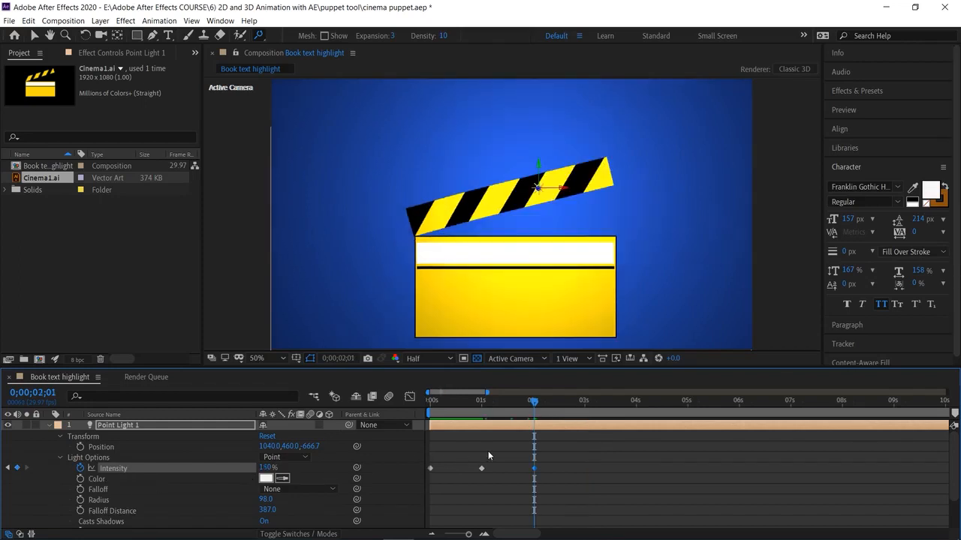
Hold the intensity at 150% with a keyframe shortly after 2 seconds, and dim it to 39% at 0;00;03;20.
{"action": "left_click_drag", "start_coordinate": [532, 404], "coordinate": [549, 448]}
{"action": "left_click", "coordinate": [17, 469]}
{"action": "left_click_drag", "start_coordinate": [552, 406], "coordinate": [591, 407]}
{"action": "left_click", "coordinate": [618, 400]}
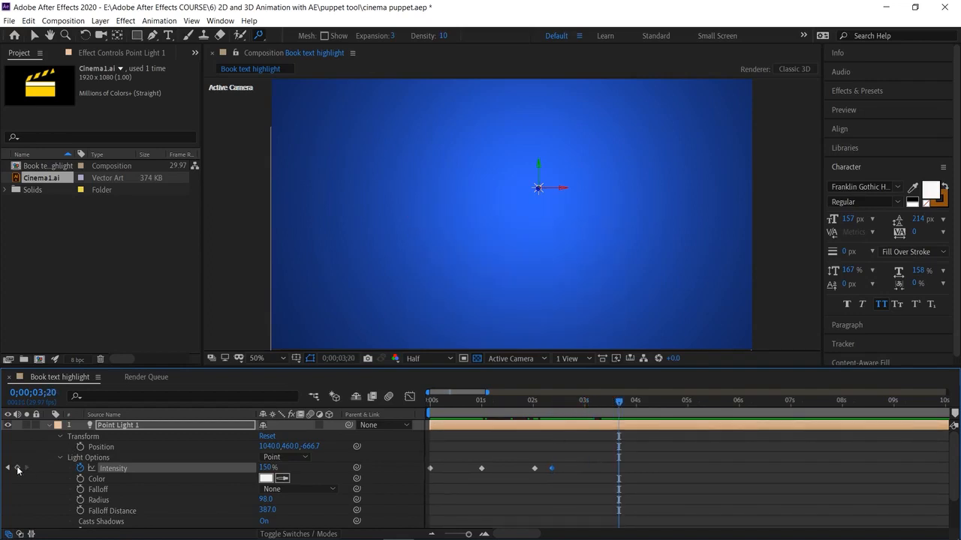
{"action": "left_click_drag", "start_coordinate": [268, 470], "coordinate": [204, 476]}
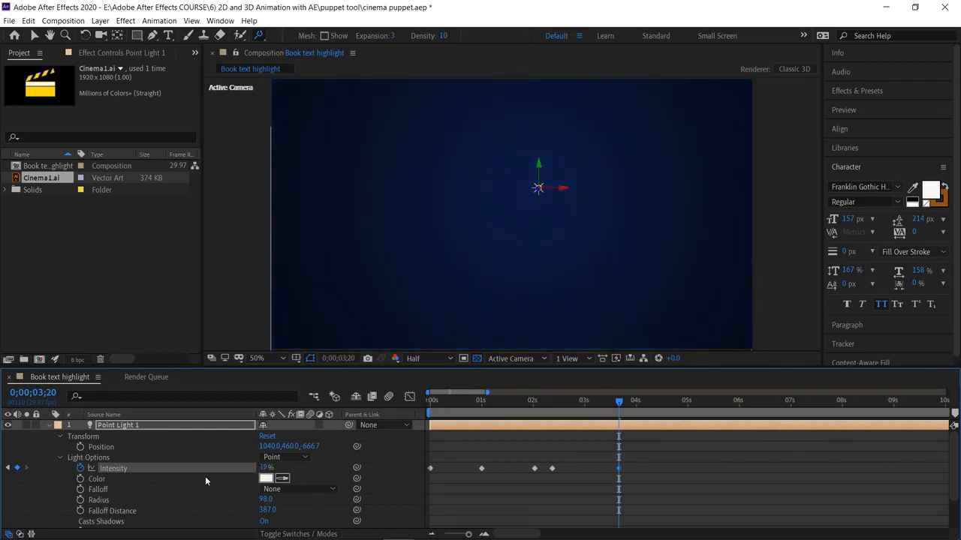
Preview the clapperboard animation from the start with the keyframed light intensity.
{"action": "left_click_drag", "start_coordinate": [621, 403], "coordinate": [340, 410]}
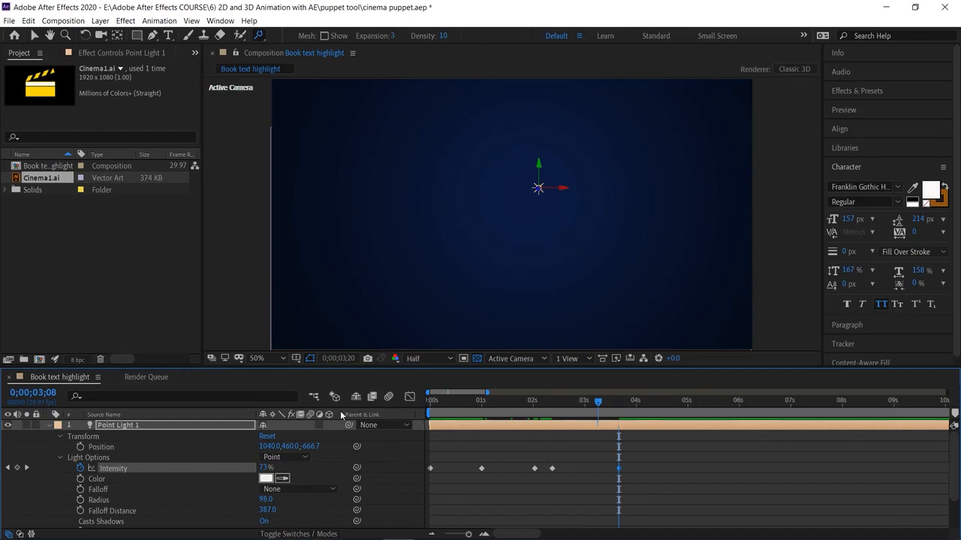
{"action": "key", "text": "space"}
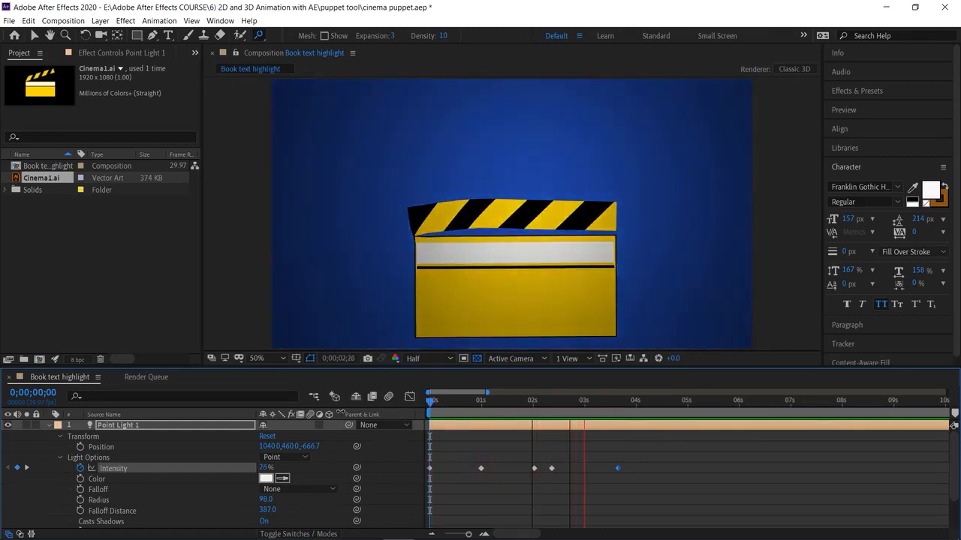
{"action": "key", "text": "space"}
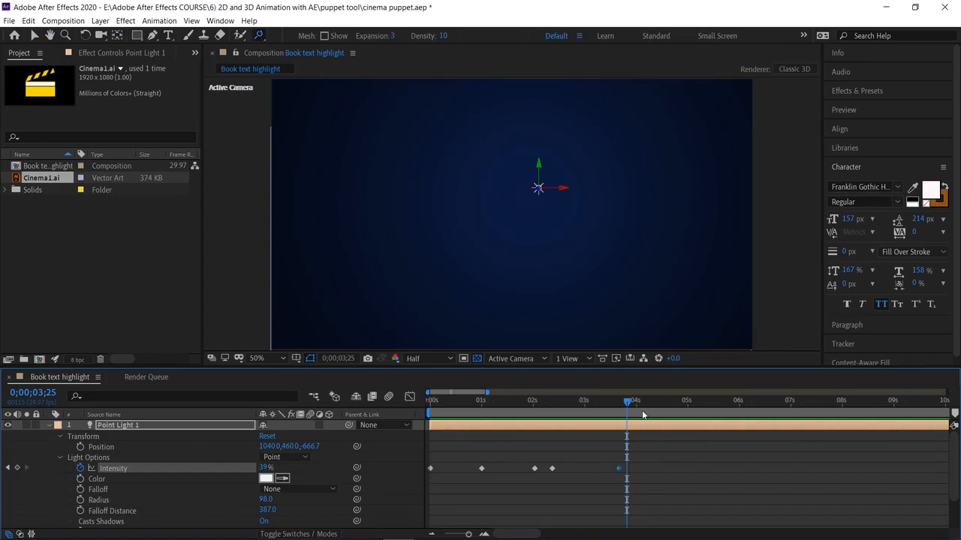
Start keyframing the point light's position at 1 second with an X value of 623.
{"action": "left_click_drag", "start_coordinate": [626, 400], "coordinate": [483, 405]}
{"action": "left_click_drag", "start_coordinate": [504, 437], "coordinate": [482, 460]}
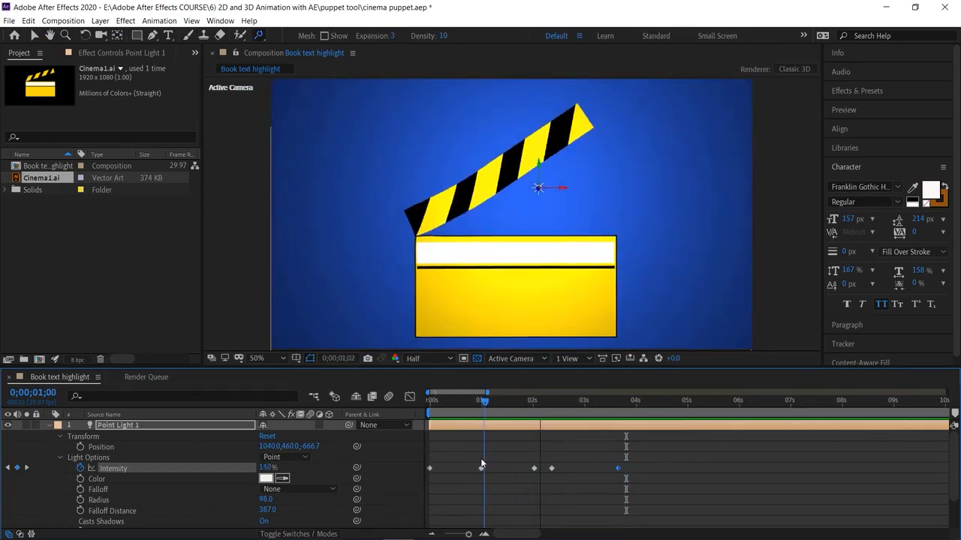
{"action": "left_click", "coordinate": [80, 447]}
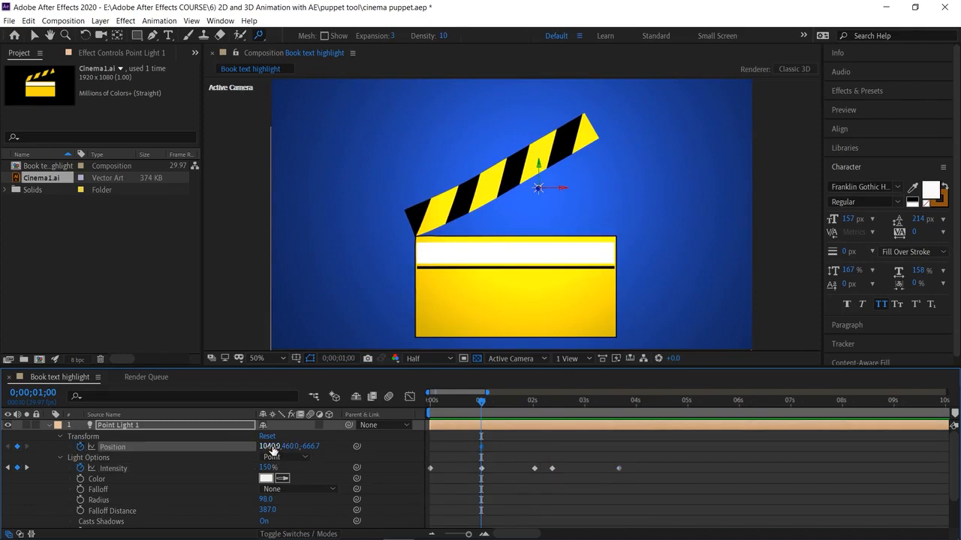
{"action": "left_click_drag", "start_coordinate": [271, 448], "coordinate": [3, 441]}
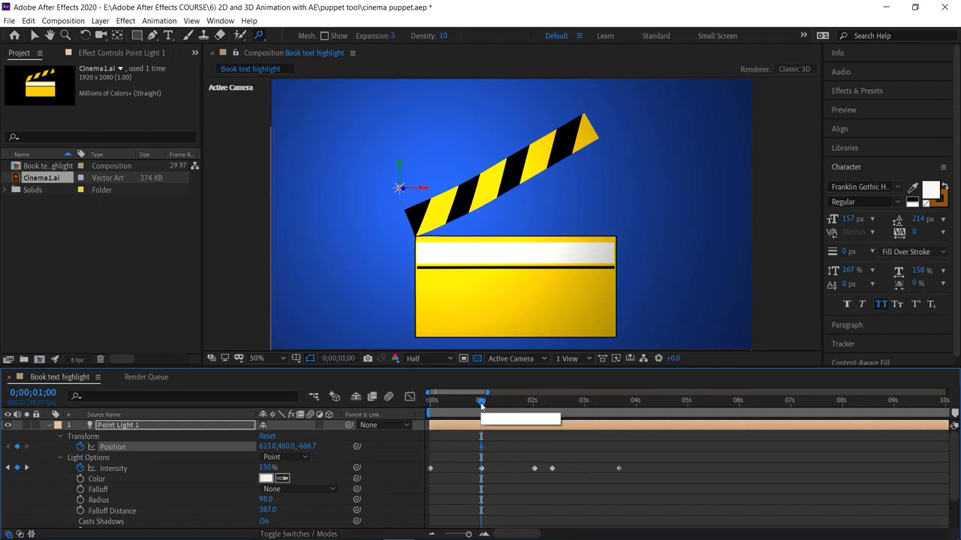
Preview the animation, and keyframe the point light's X position at 964 at 0;00;01;25.
{"action": "left_click_drag", "start_coordinate": [481, 406], "coordinate": [375, 411]}
{"action": "key", "text": "space"}
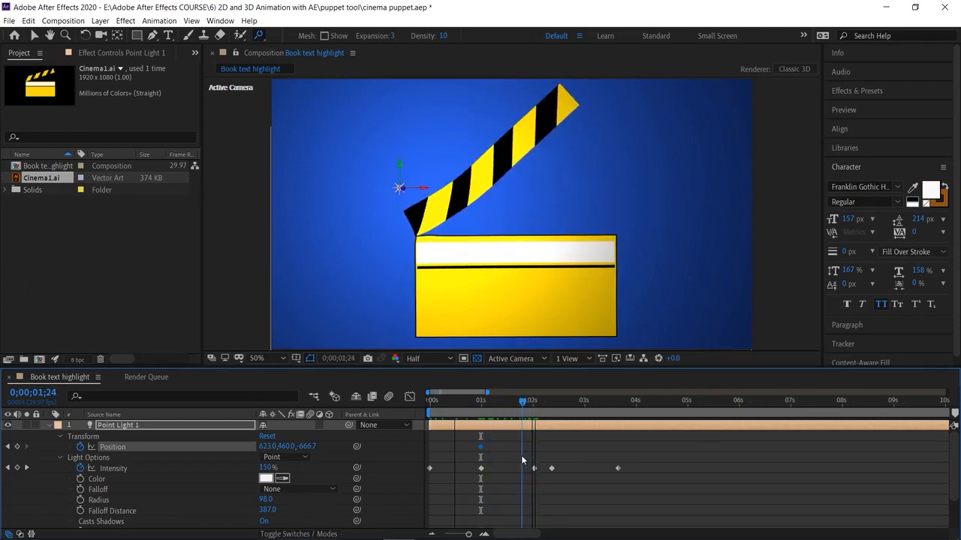
{"action": "key", "text": "space"}
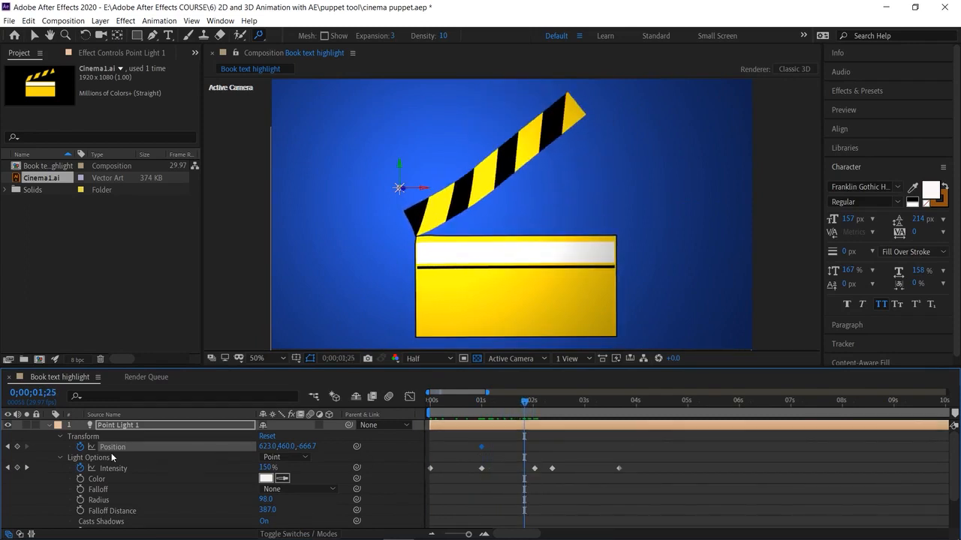
{"action": "left_click", "coordinate": [17, 447]}
{"action": "left_click_drag", "start_coordinate": [267, 447], "coordinate": [495, 460]}
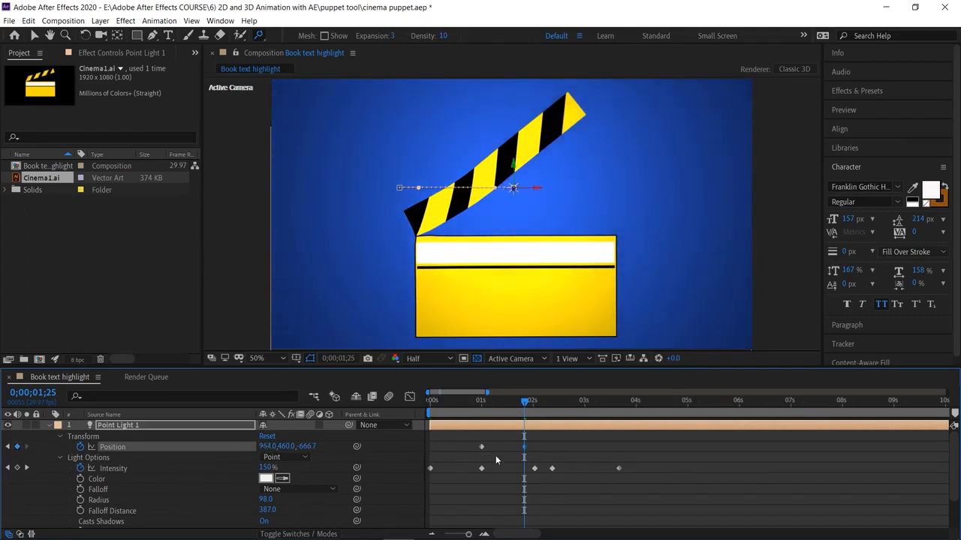
Keyframe the point light's X position at 1435 at 0;00;02;13.
{"action": "left_click_drag", "start_coordinate": [539, 408], "coordinate": [555, 415]}
{"action": "left_click", "coordinate": [17, 447]}
{"action": "left_click_drag", "start_coordinate": [267, 446], "coordinate": [577, 459]}
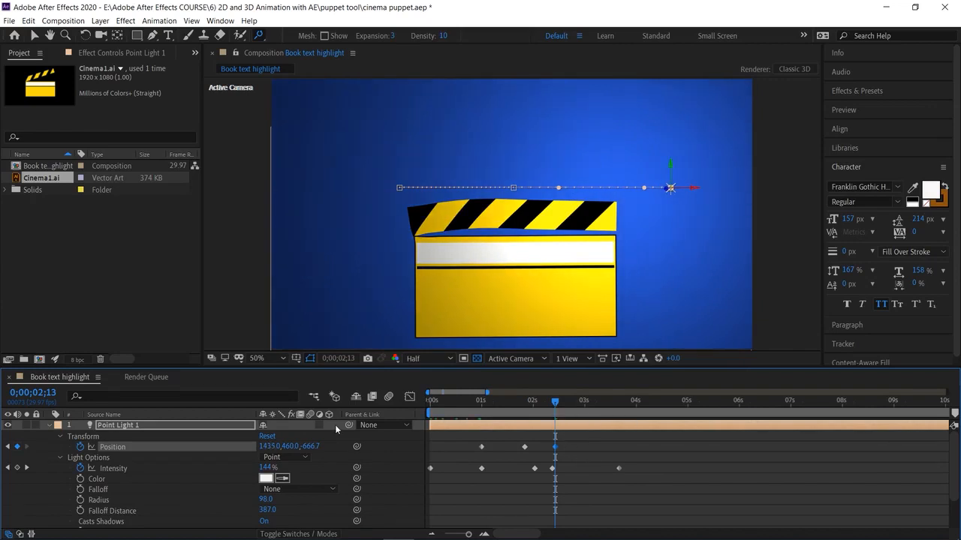
Preview the light's movement across the clapperboard from the start, and scrub through the position keyframes.
{"action": "key", "text": "Home"}
{"action": "key", "text": "space"}
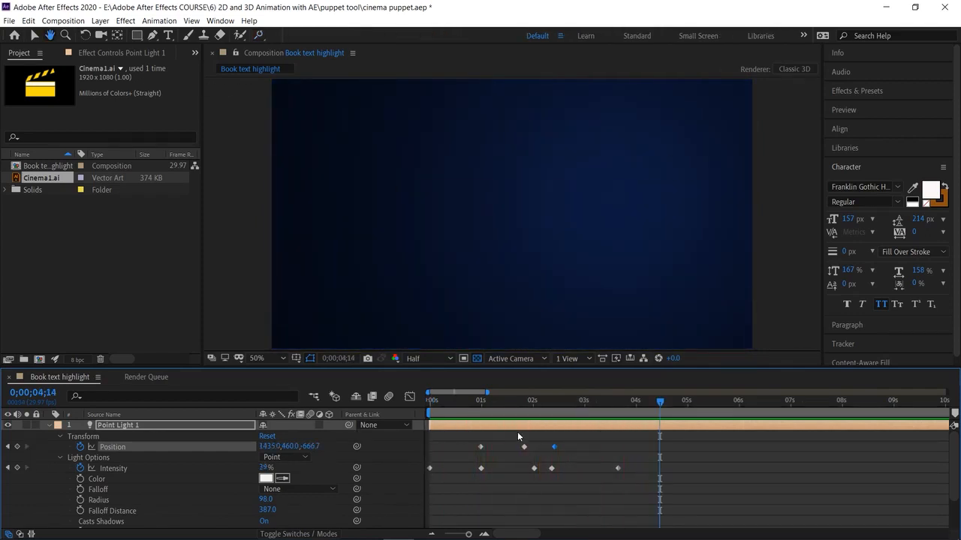
{"action": "key", "text": "space"}
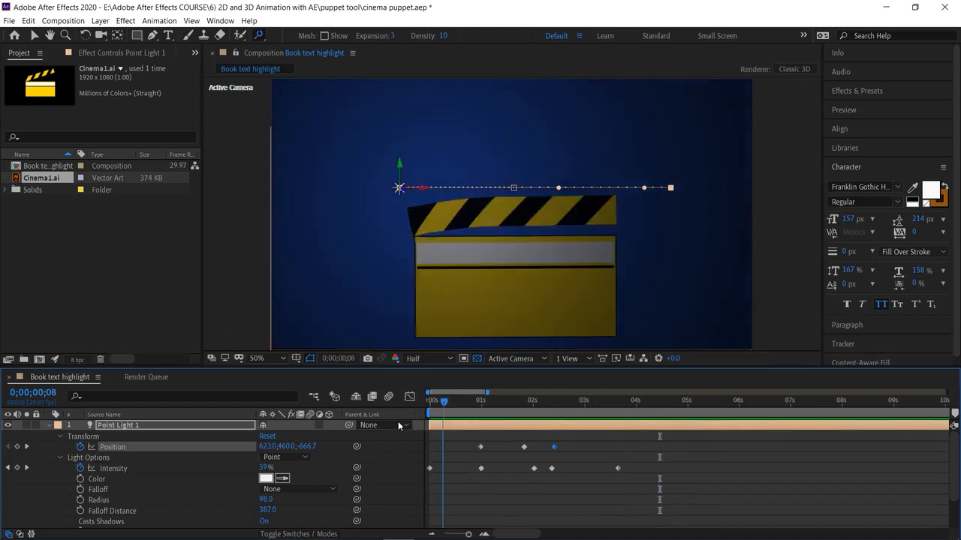
{"action": "key", "text": "Home"}
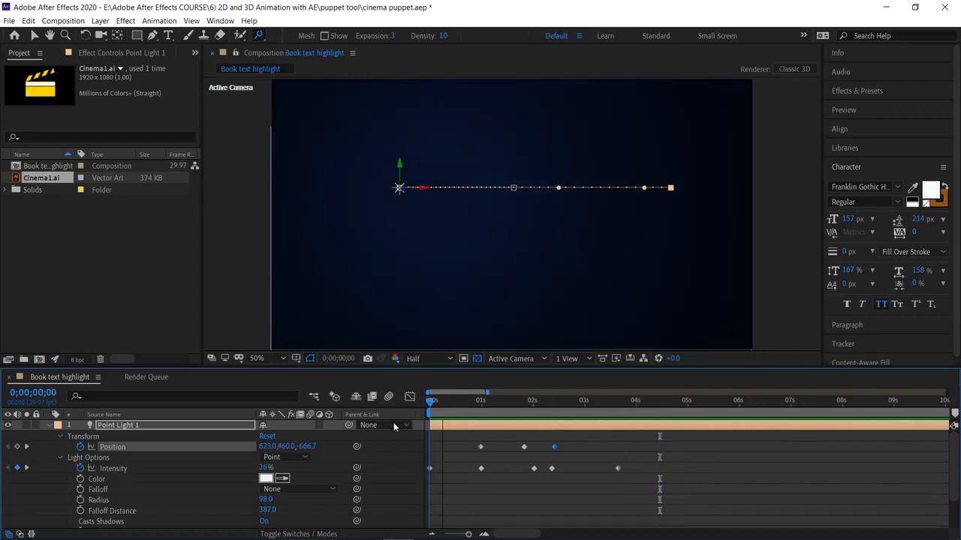
{"action": "left_click_drag", "start_coordinate": [453, 450], "coordinate": [514, 469]}
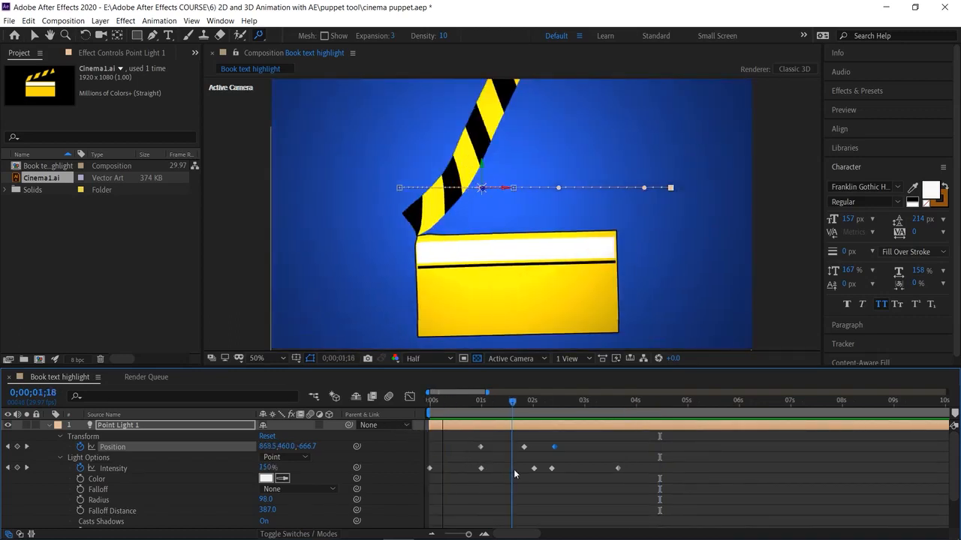
Try keyframing the point light's Falloff and Radius properties, removing each keyframe again.
{"action": "left_click", "coordinate": [81, 489]}
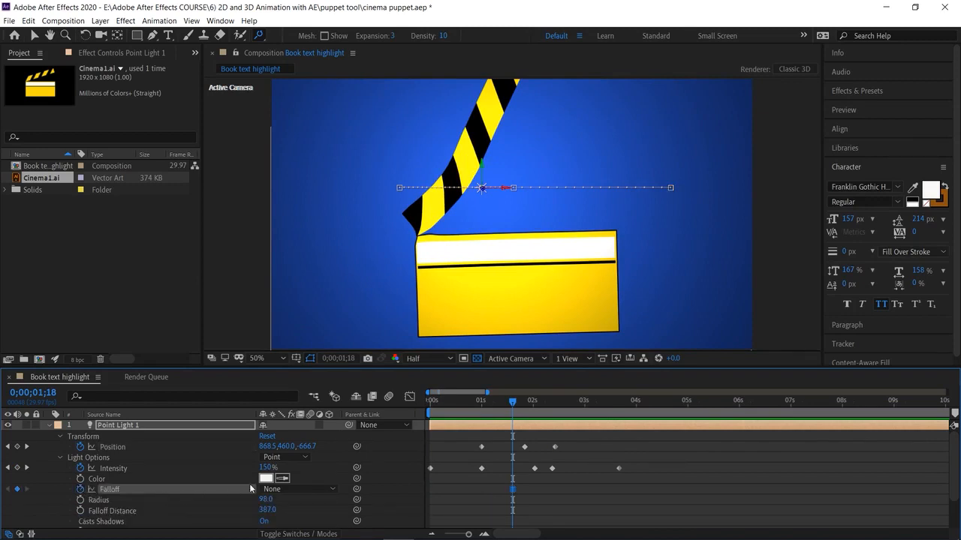
{"action": "left_click", "coordinate": [81, 491]}
{"action": "left_click", "coordinate": [80, 501]}
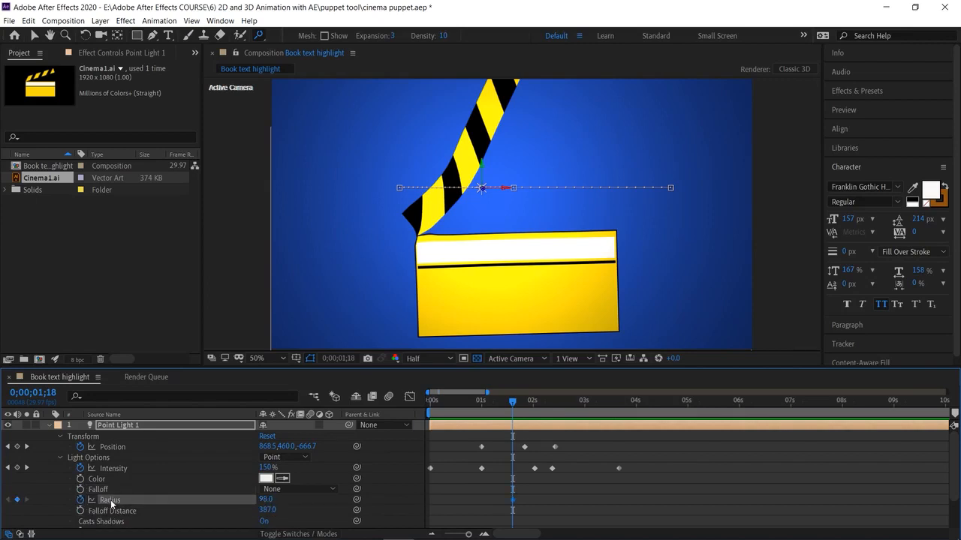
{"action": "left_click", "coordinate": [80, 501]}
Try a smaller radius and a different falloff distance on the point light, returning the radius to 98 and undoing the distance change.
{"action": "left_click", "coordinate": [266, 499]}
{"action": "type", "text": "0"}
{"action": "key", "text": "Return"}
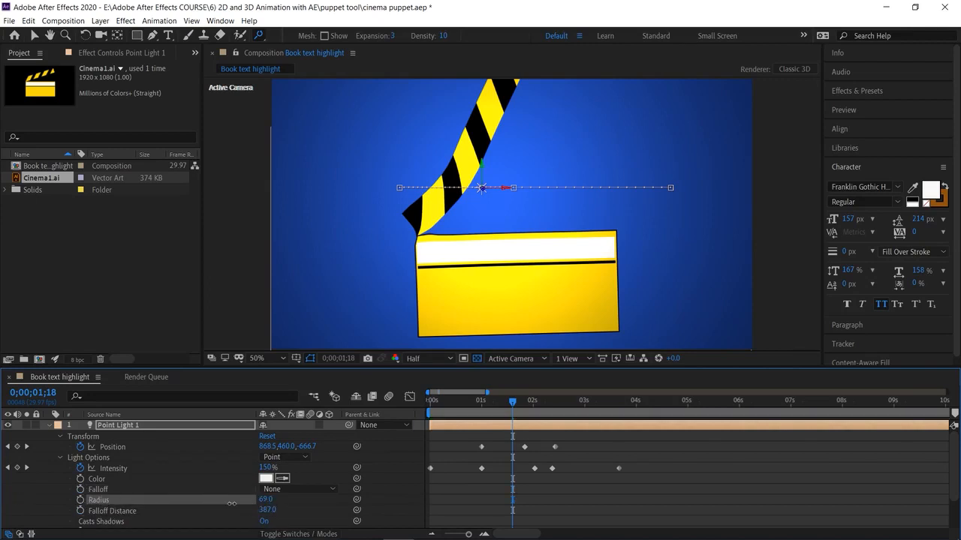
{"action": "left_click_drag", "start_coordinate": [283, 505], "coordinate": [325, 514]}
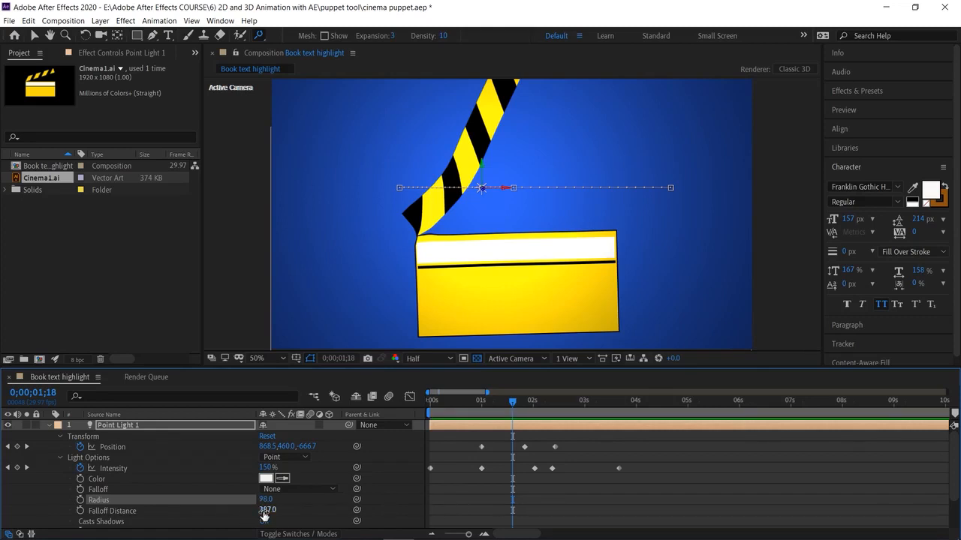
{"action": "scroll", "coordinate": [110, 517], "scroll_direction": "down", "scroll_amount": 1}
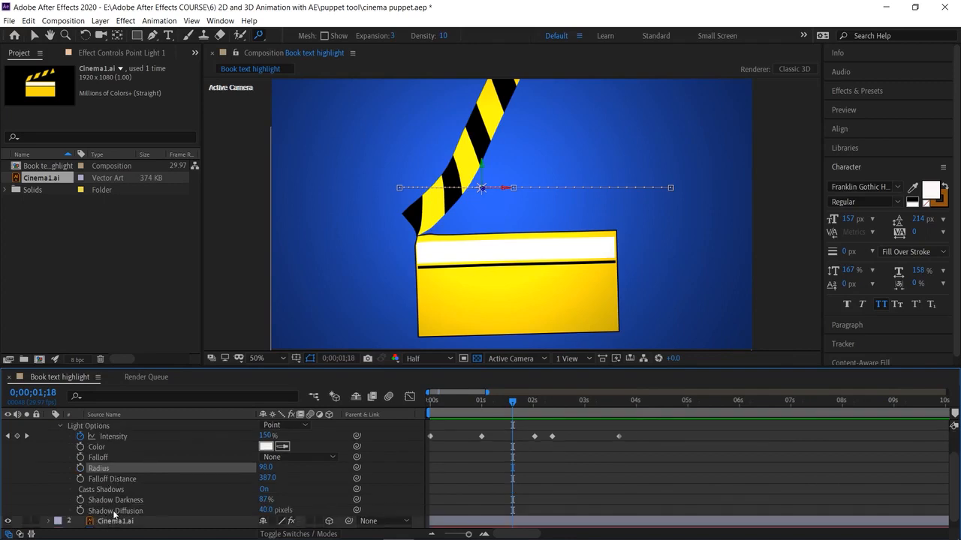
{"action": "left_click_drag", "start_coordinate": [270, 480], "coordinate": [357, 488]}
{"action": "key", "text": "ctrl+z"}
{"action": "scroll", "coordinate": [163, 483], "scroll_direction": "up", "scroll_amount": 3}
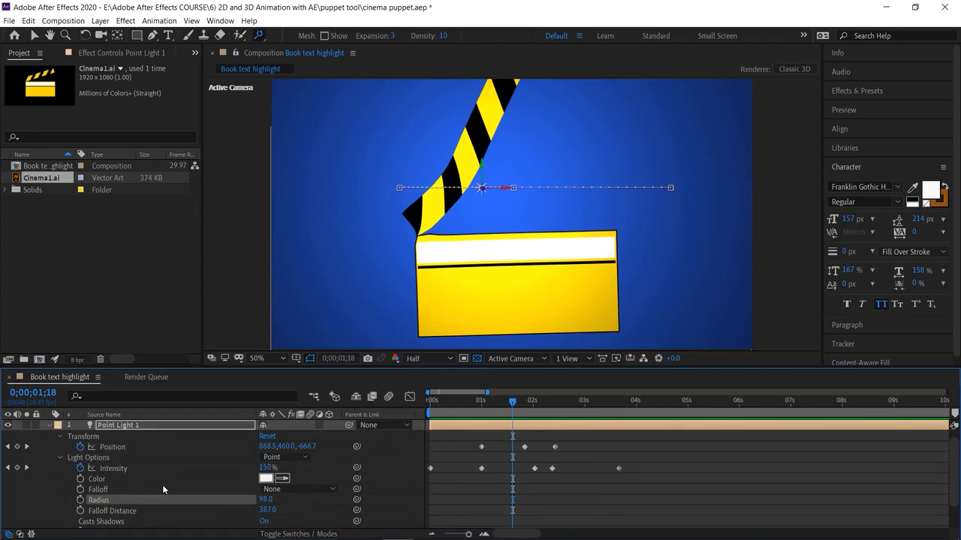
Collapse the point light's Light Options and preview the whole light animation from the start.
{"action": "left_click", "coordinate": [60, 457]}
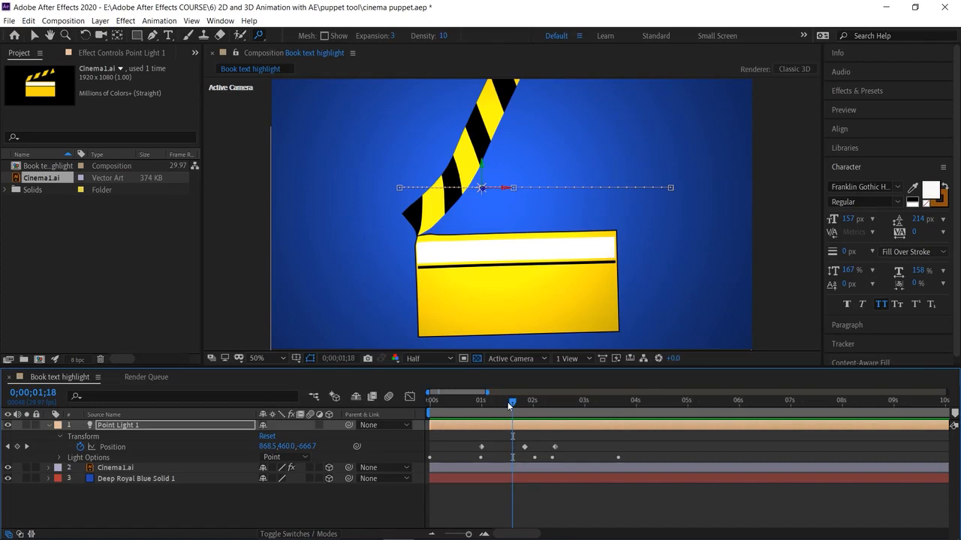
{"action": "left_click_drag", "start_coordinate": [508, 406], "coordinate": [405, 420]}
{"action": "key", "text": "space"}
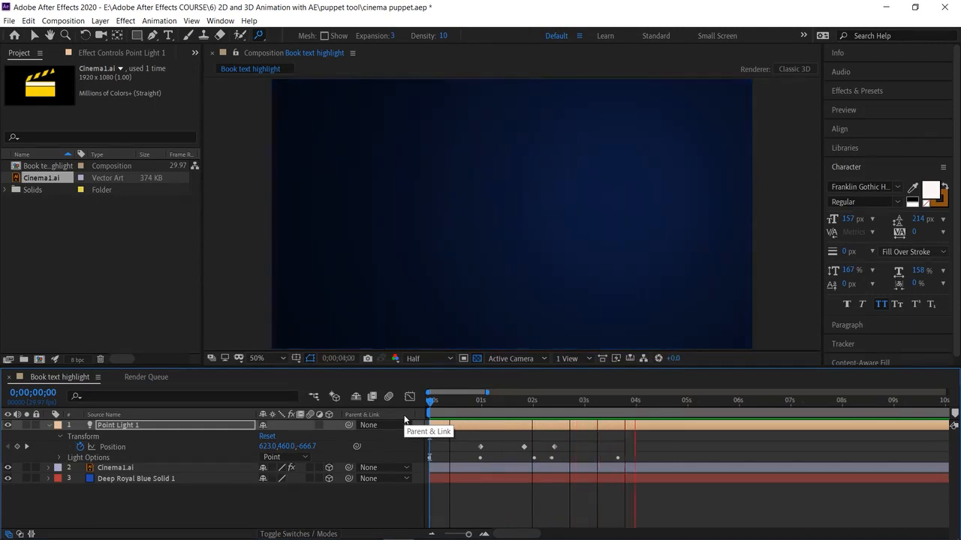
{"action": "key", "text": "space"}
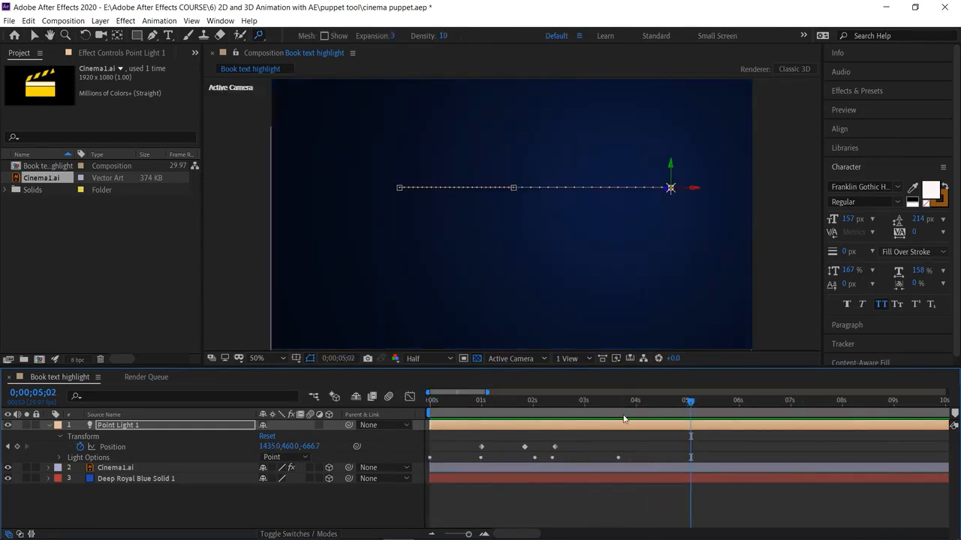